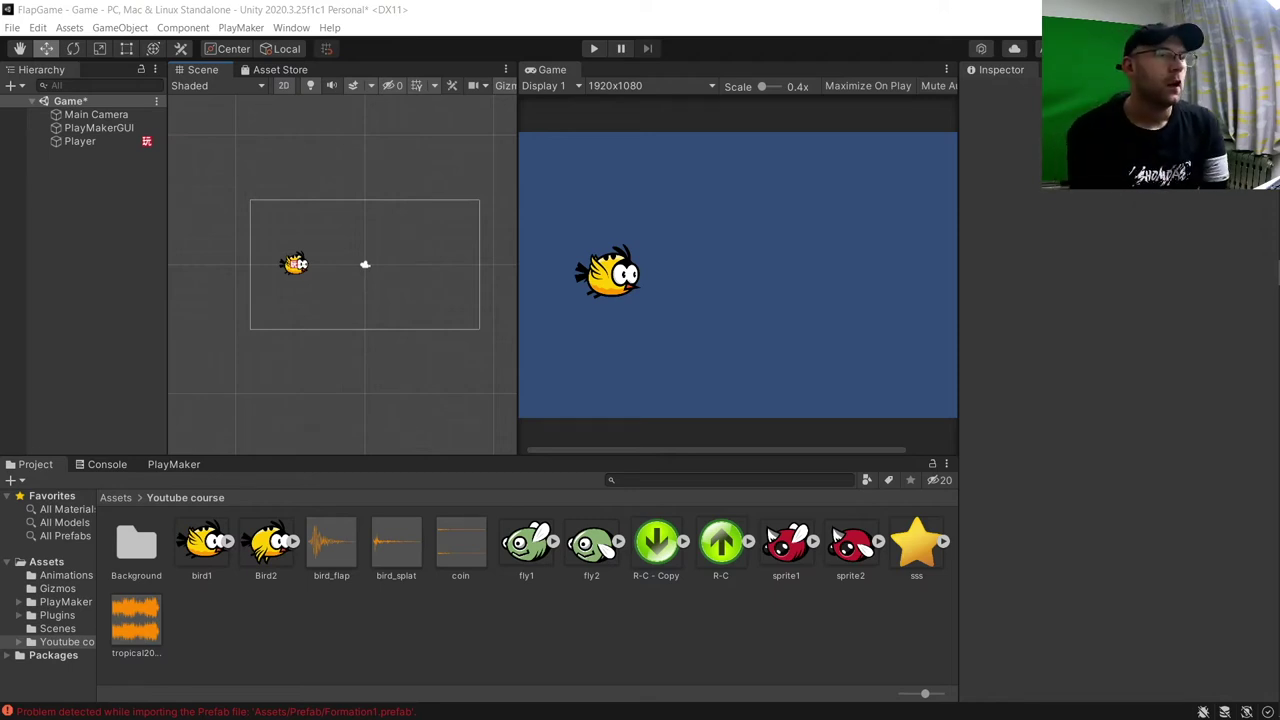
# Place the red sprite1 fly asset into the Scene view
pyautogui.click(591, 543)
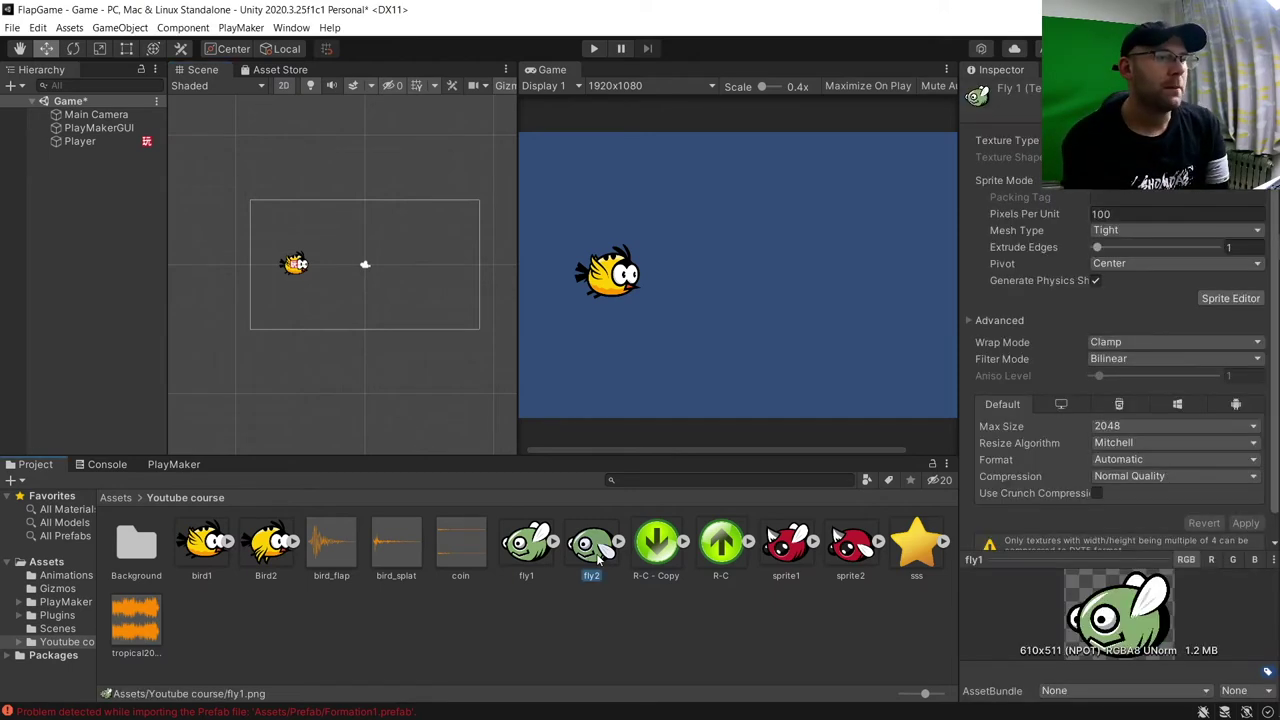
pyautogui.click(790, 545)
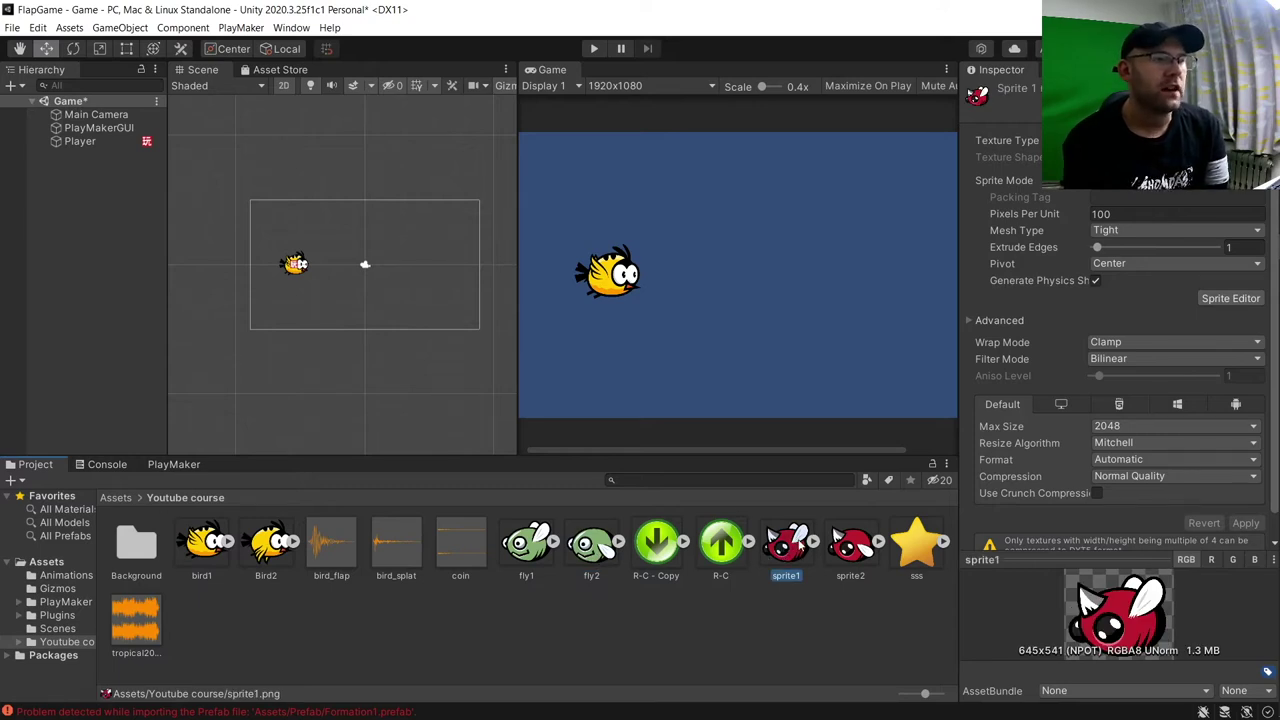
pyautogui.moveTo(786, 545); pyautogui.dragTo(375, 243)
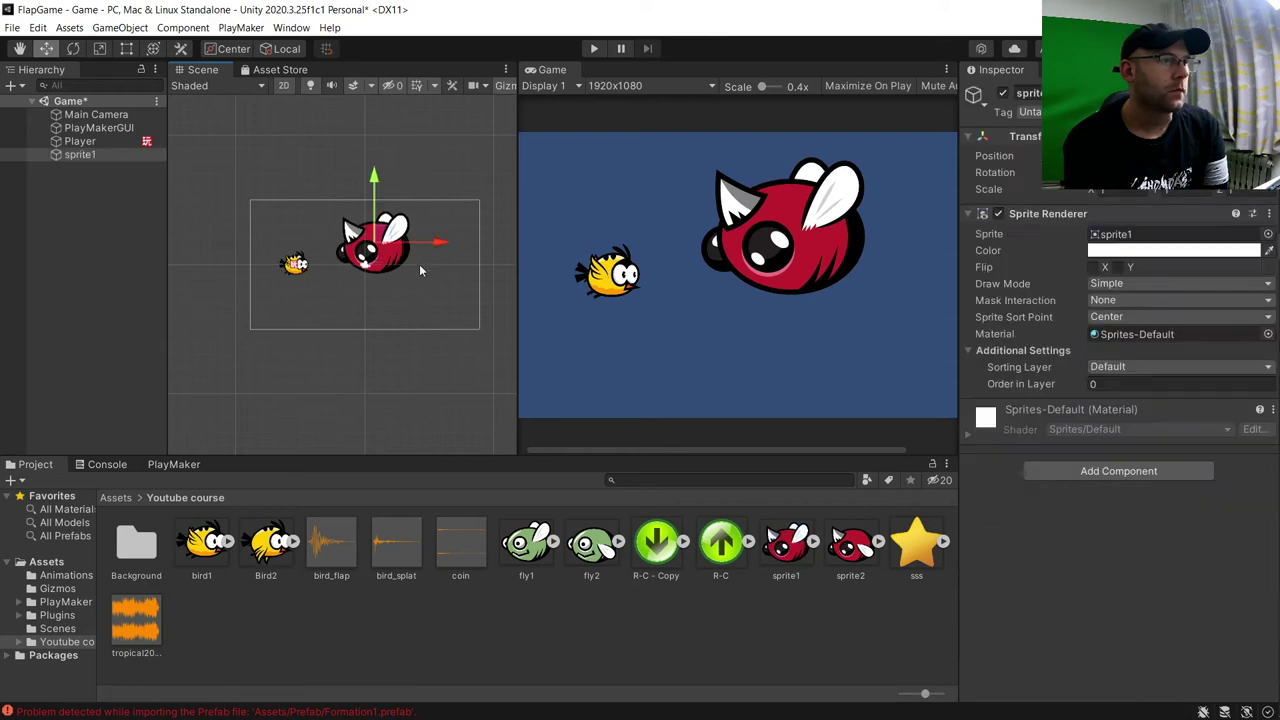
# Shrink the red fly with the Rect tool and position it near the top of the view
pyautogui.press('t')
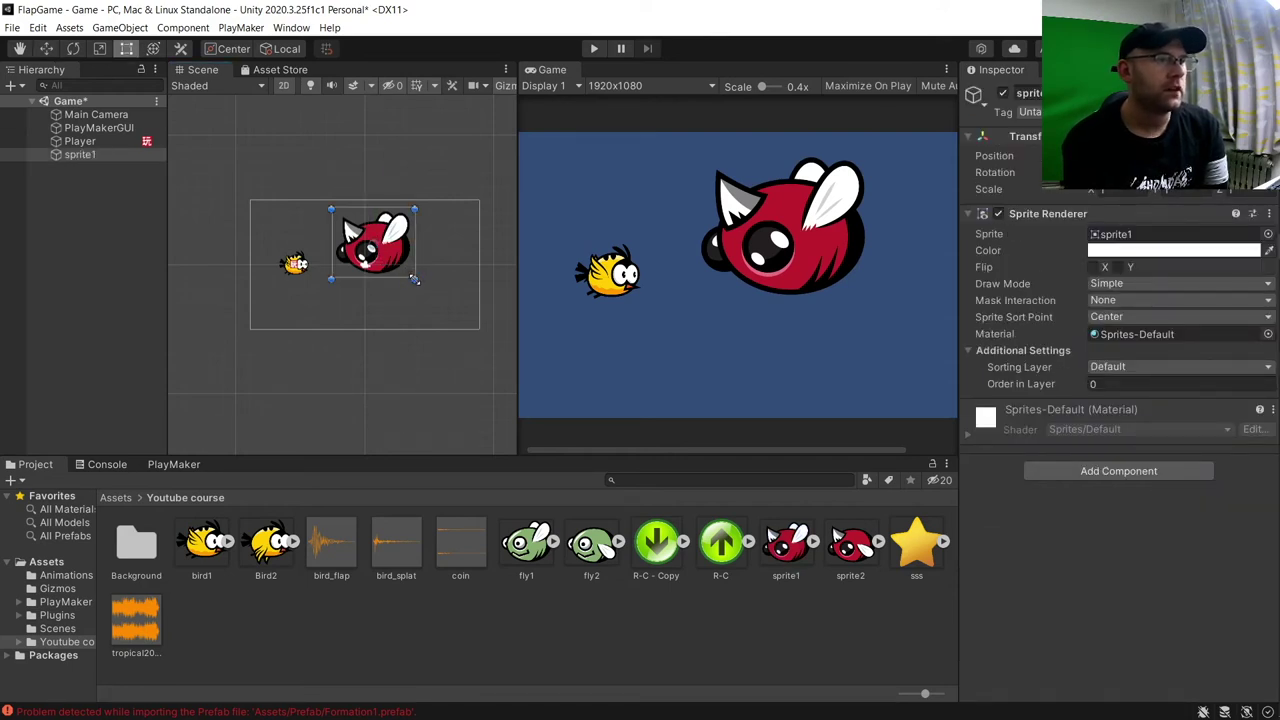
pyautogui.moveTo(413, 278); pyautogui.dragTo(369, 241)
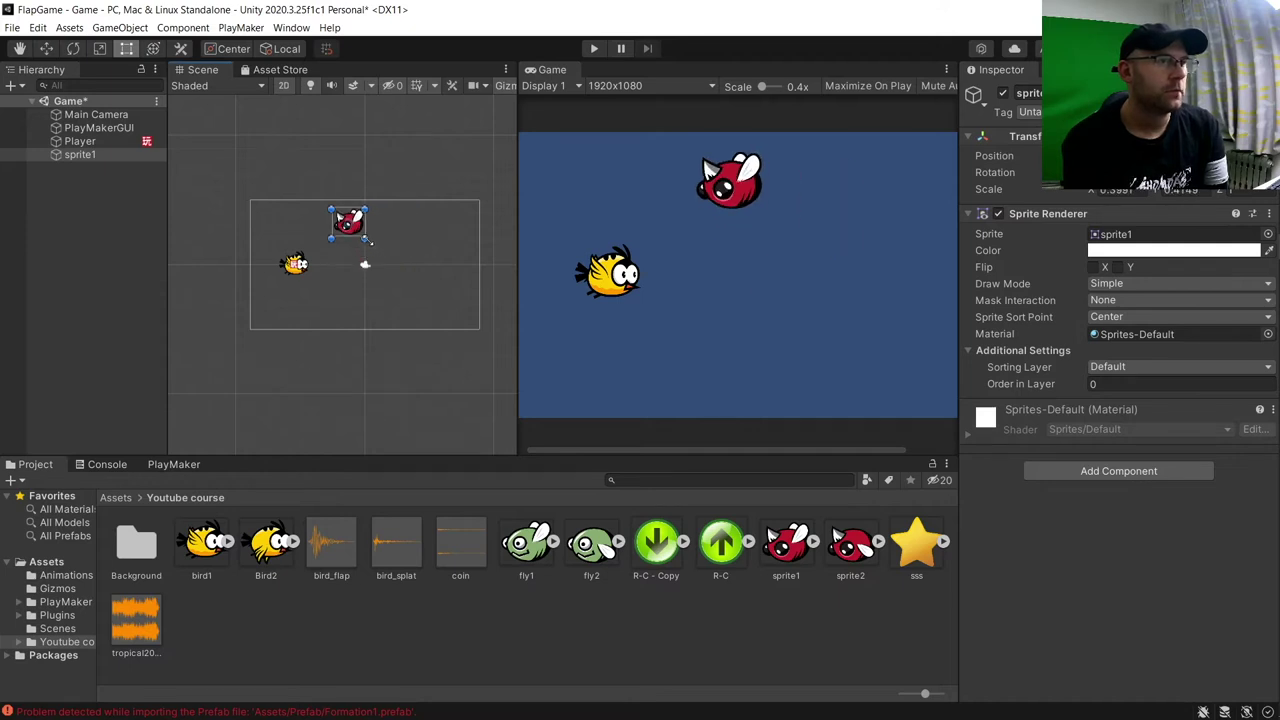
pyautogui.moveTo(360, 233); pyautogui.dragTo(373, 230)
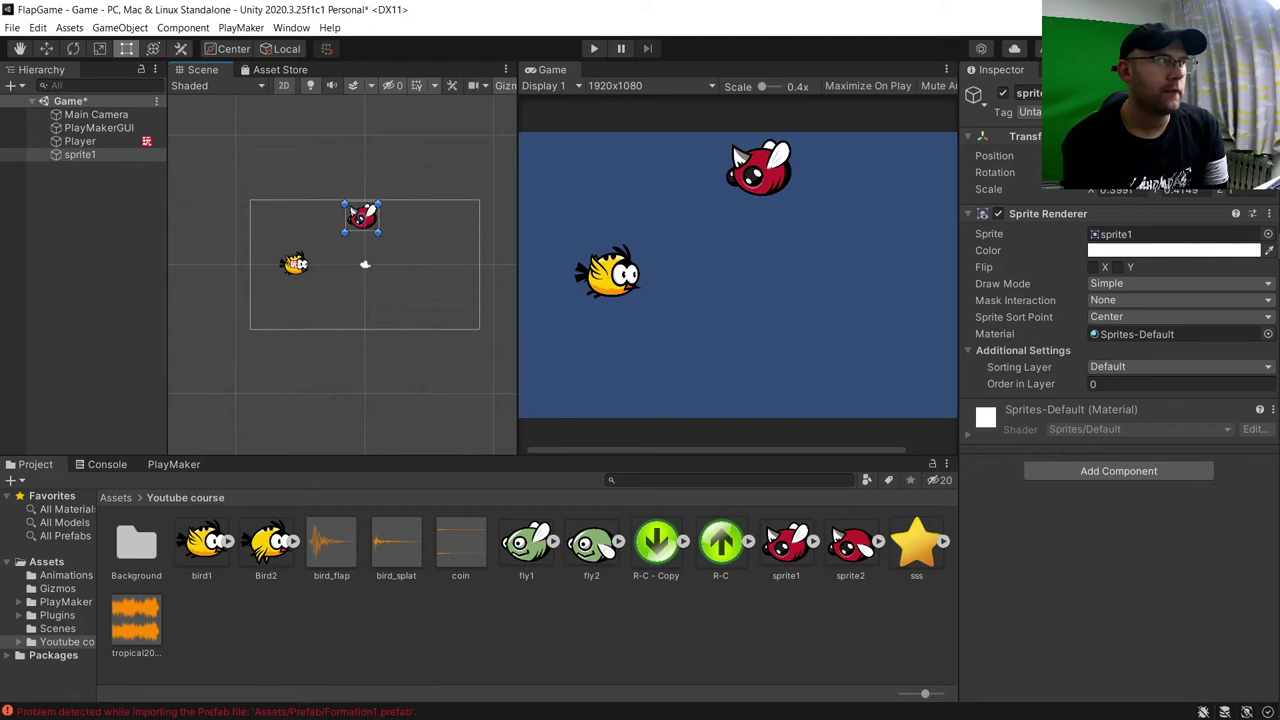
pyautogui.click(750, 194)
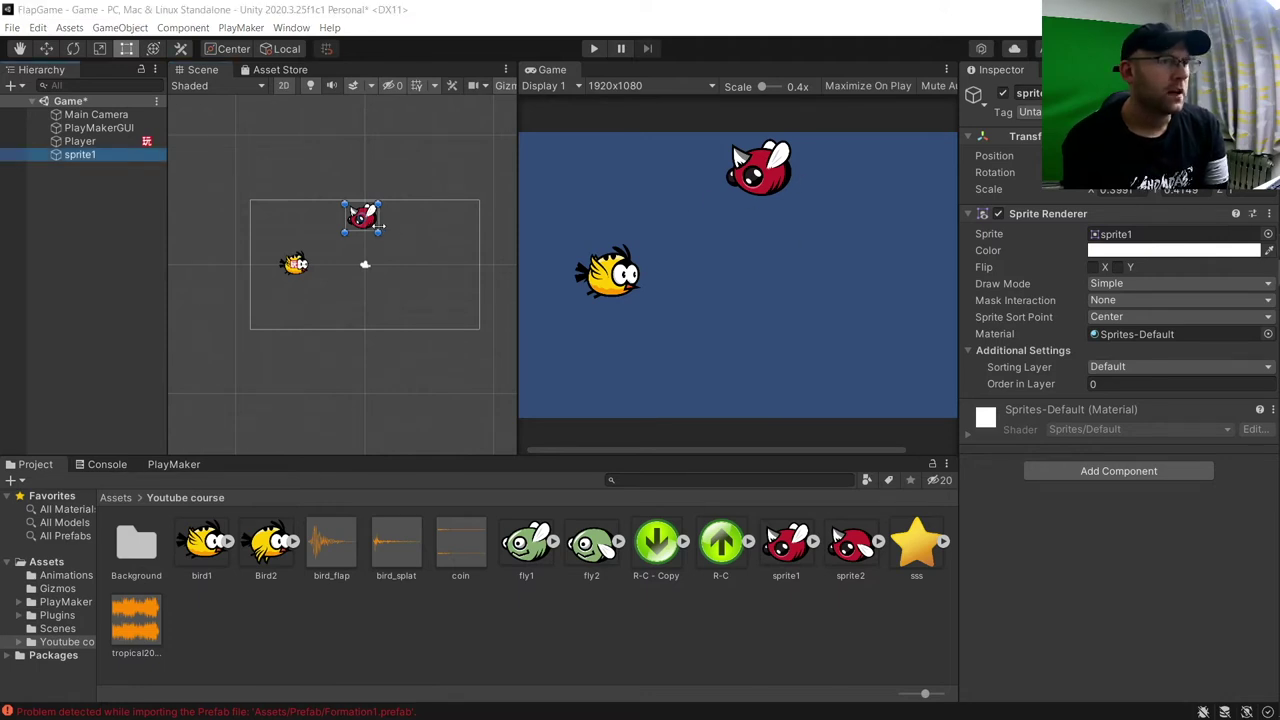
pyautogui.scroll(2, 365, 222)
pyautogui.moveTo(358, 226); pyautogui.dragTo(351, 266)
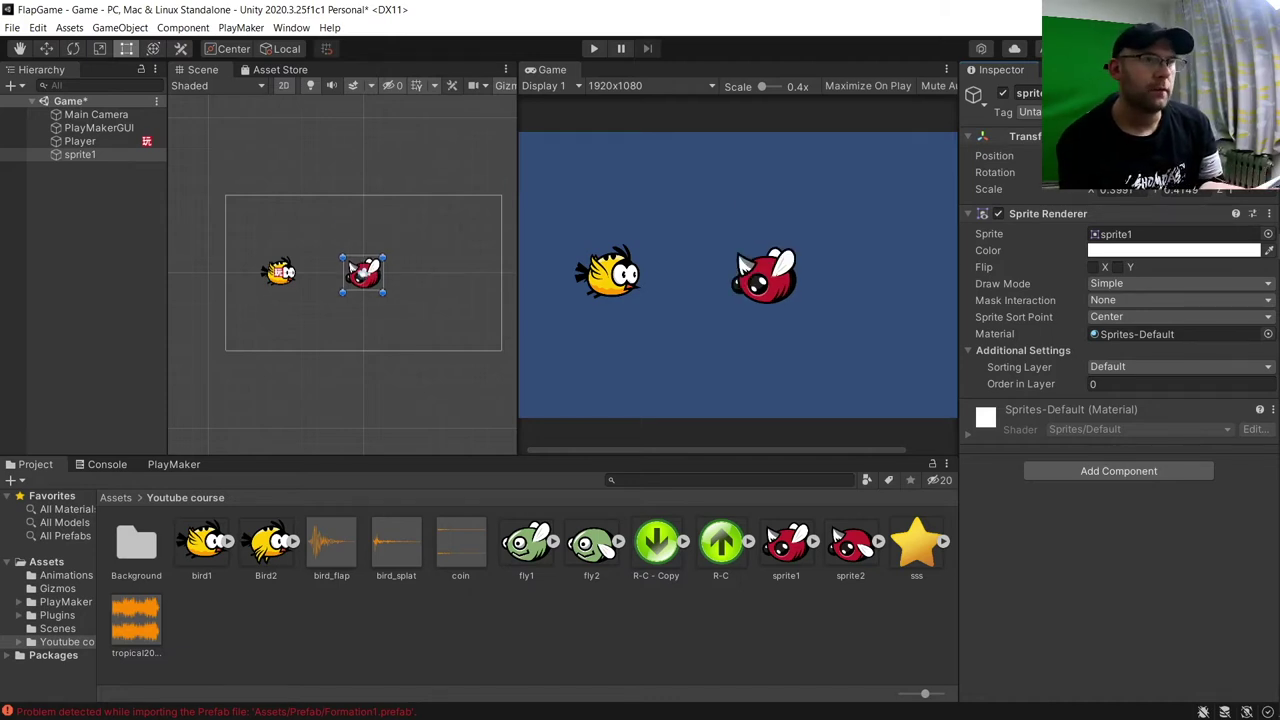
pyautogui.hotkey('ctrl', 'z')
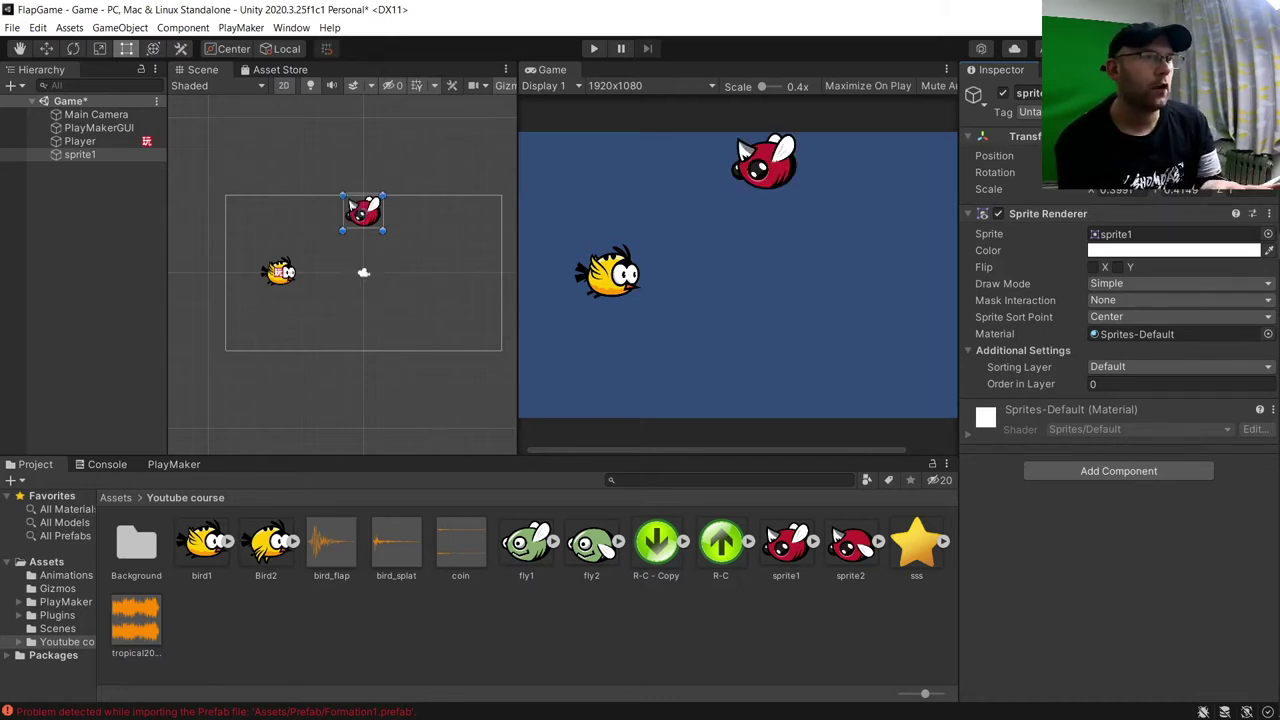
# Animate sprite1 with both red frames, saving the HornFl clip in Assets/Animations
pyautogui.click(850, 545)
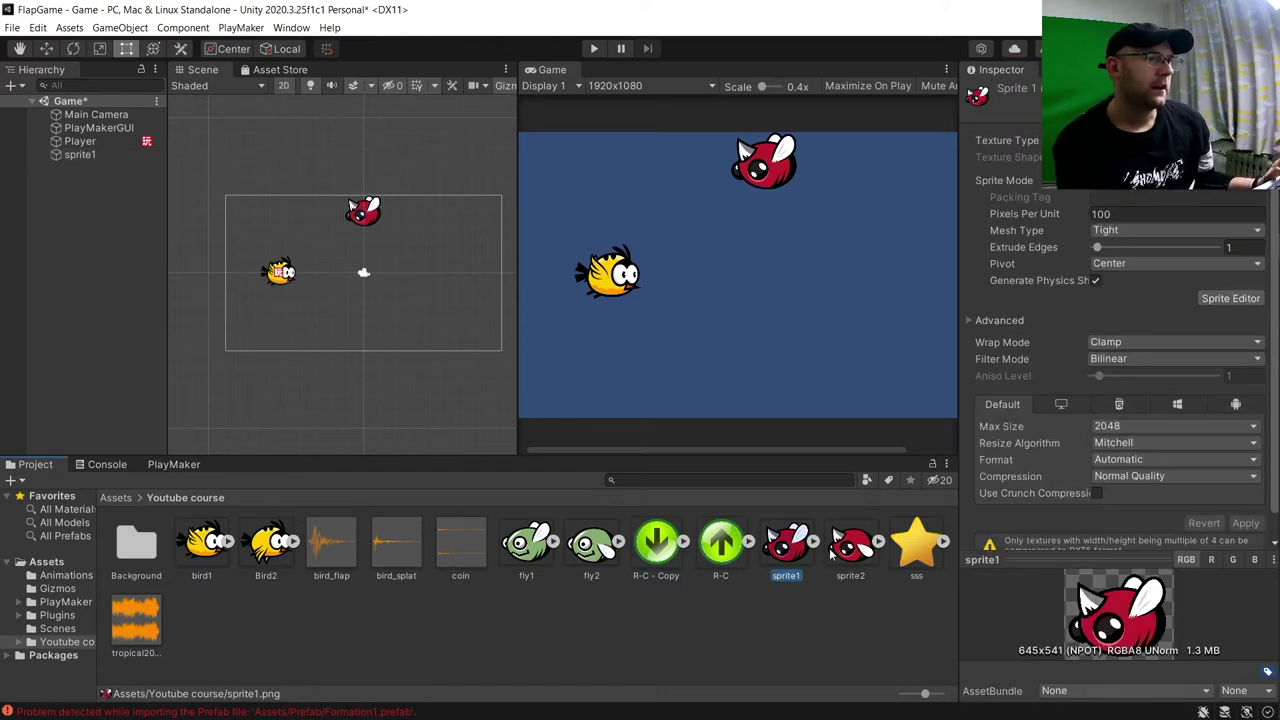
pyautogui.keyDown('ctrl'); pyautogui.click(786, 545); pyautogui.keyUp('ctrl')
pyautogui.moveTo(786, 545); pyautogui.dragTo(71, 160)
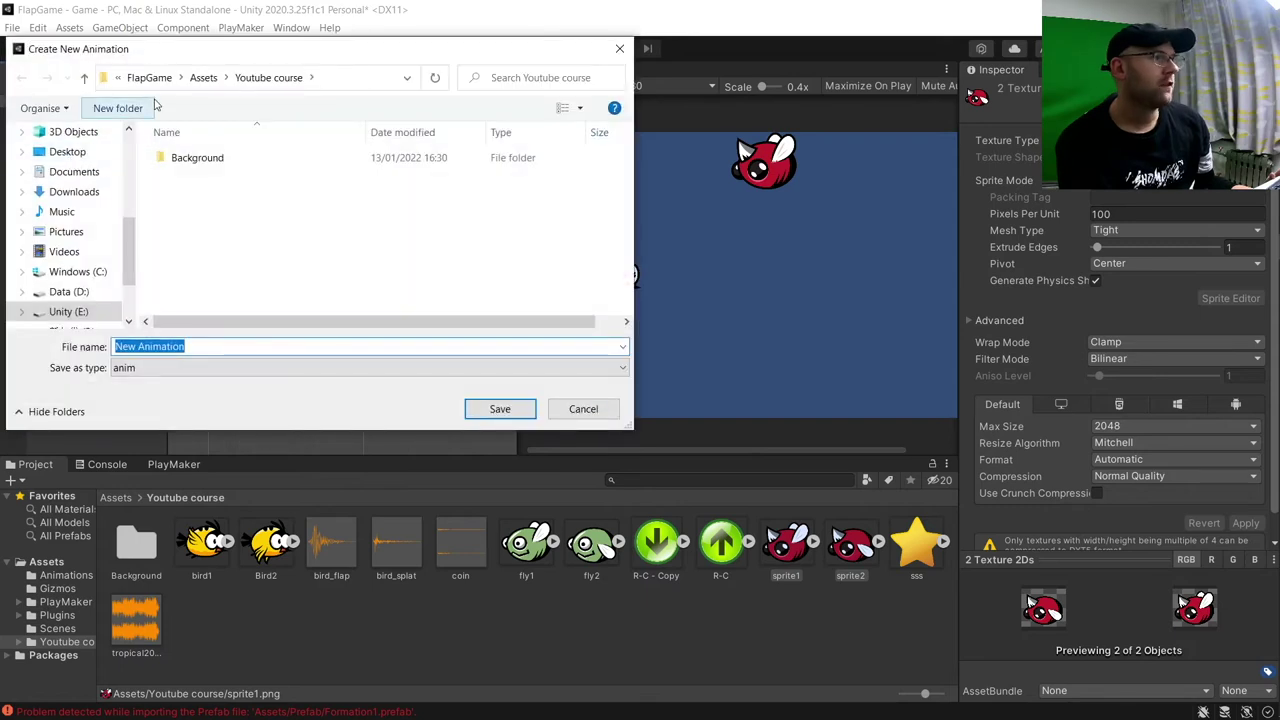
pyautogui.click(205, 77)
pyautogui.doubleClick(198, 158)
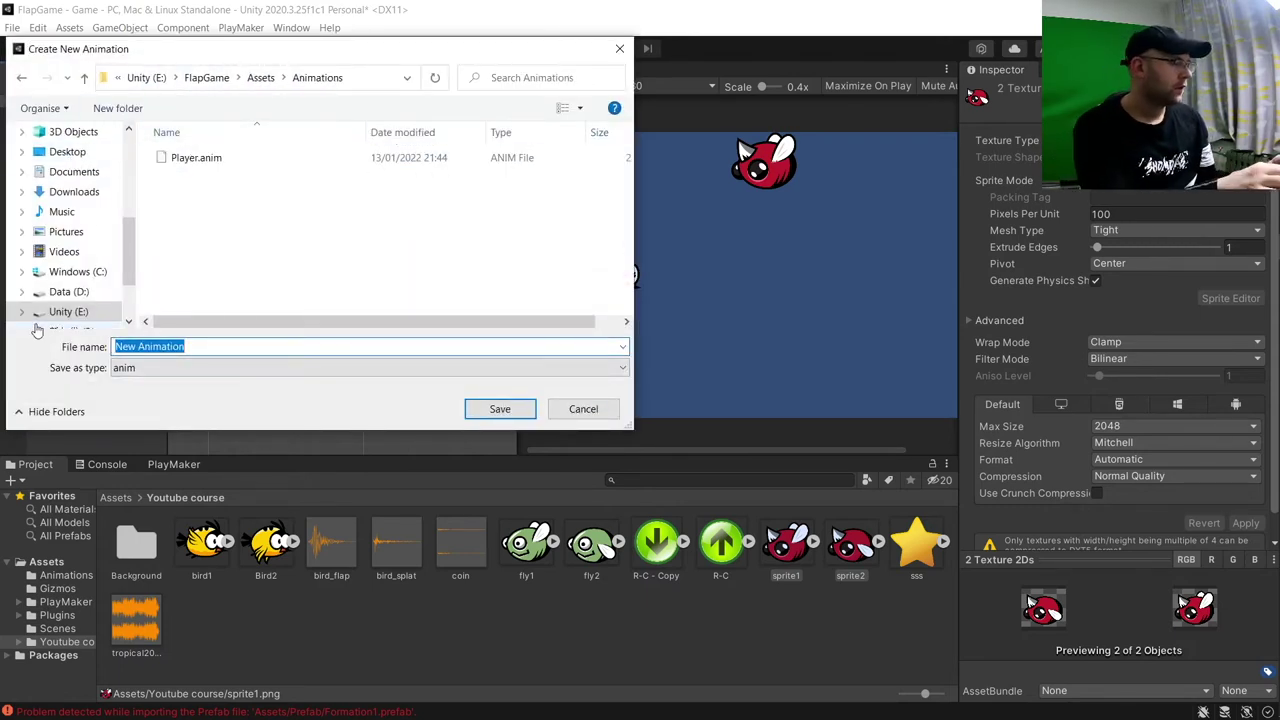
pyautogui.write('HornFl')
pyautogui.press('Return')
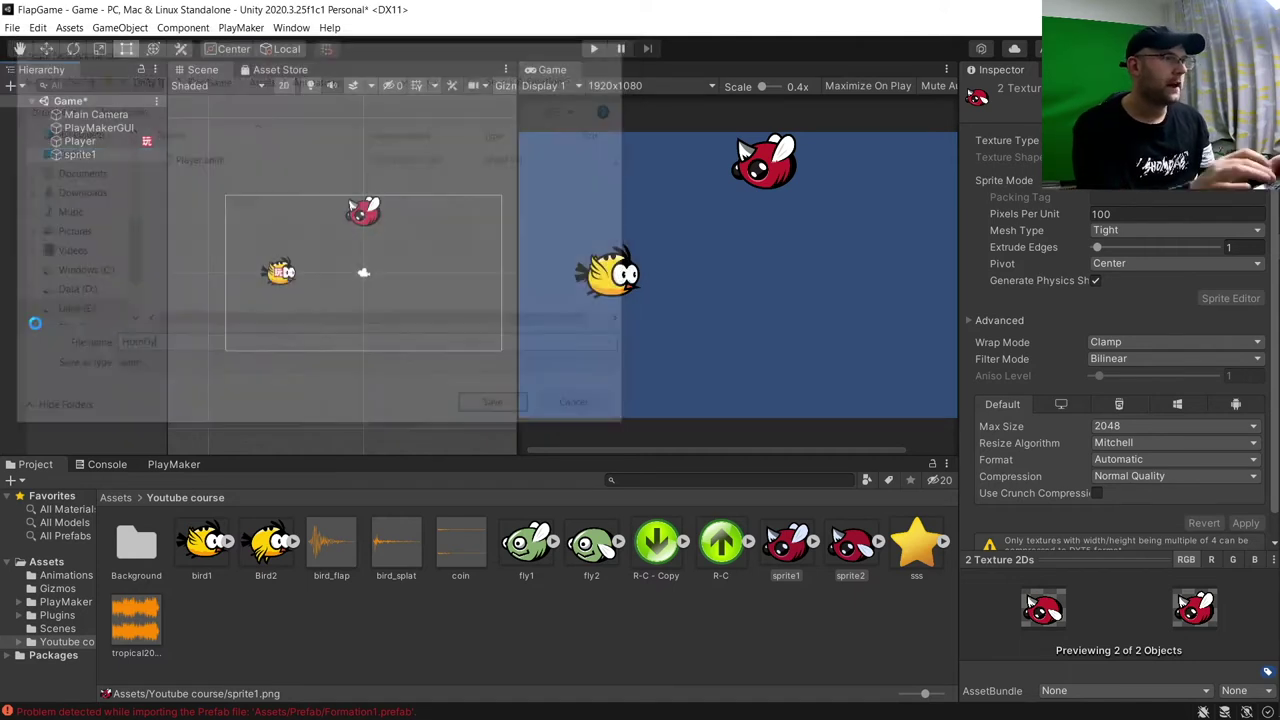
# Rename the sprite1 object to HornFly
pyautogui.click(84, 156)
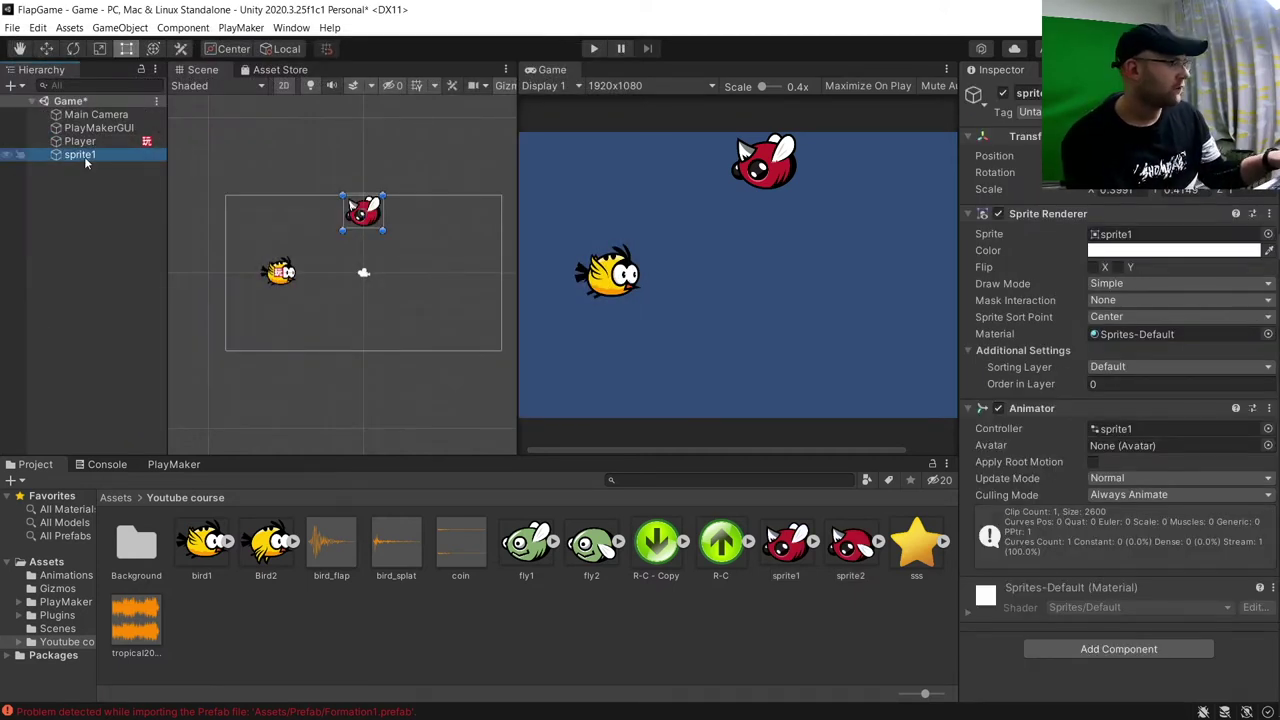
pyautogui.write('Horn')
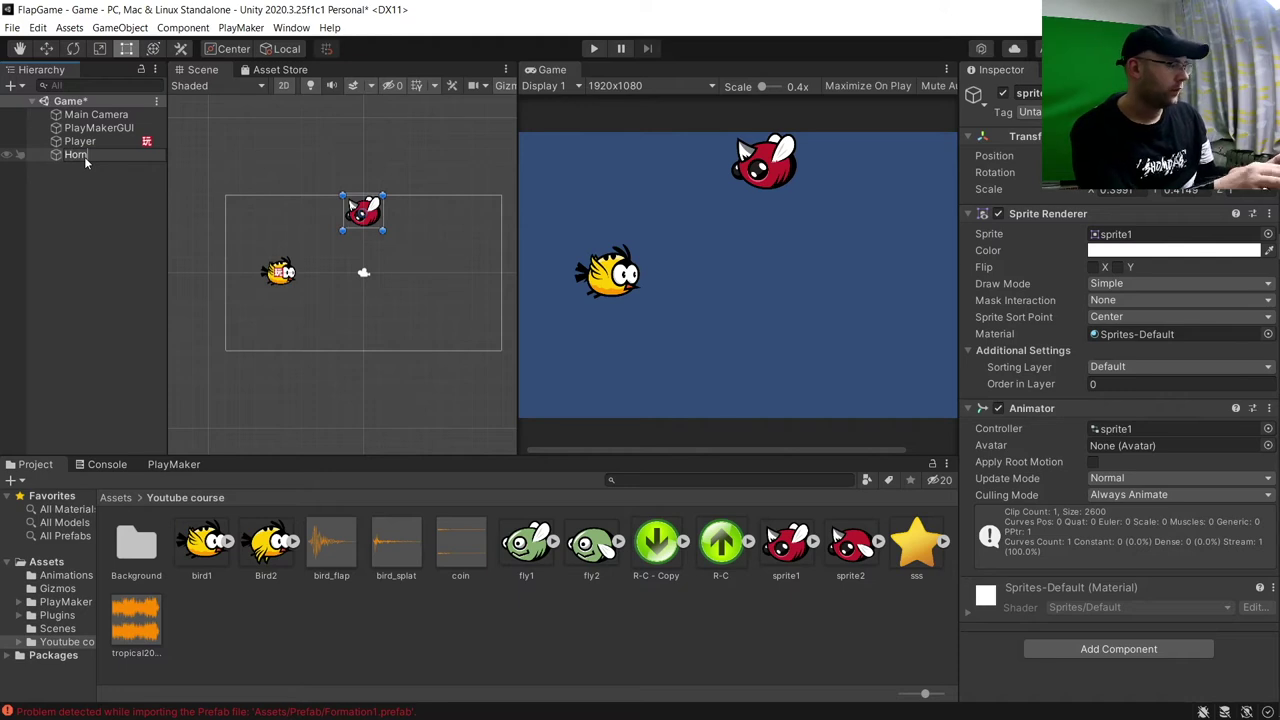
pyautogui.write('Fly')
pyautogui.press('Return')
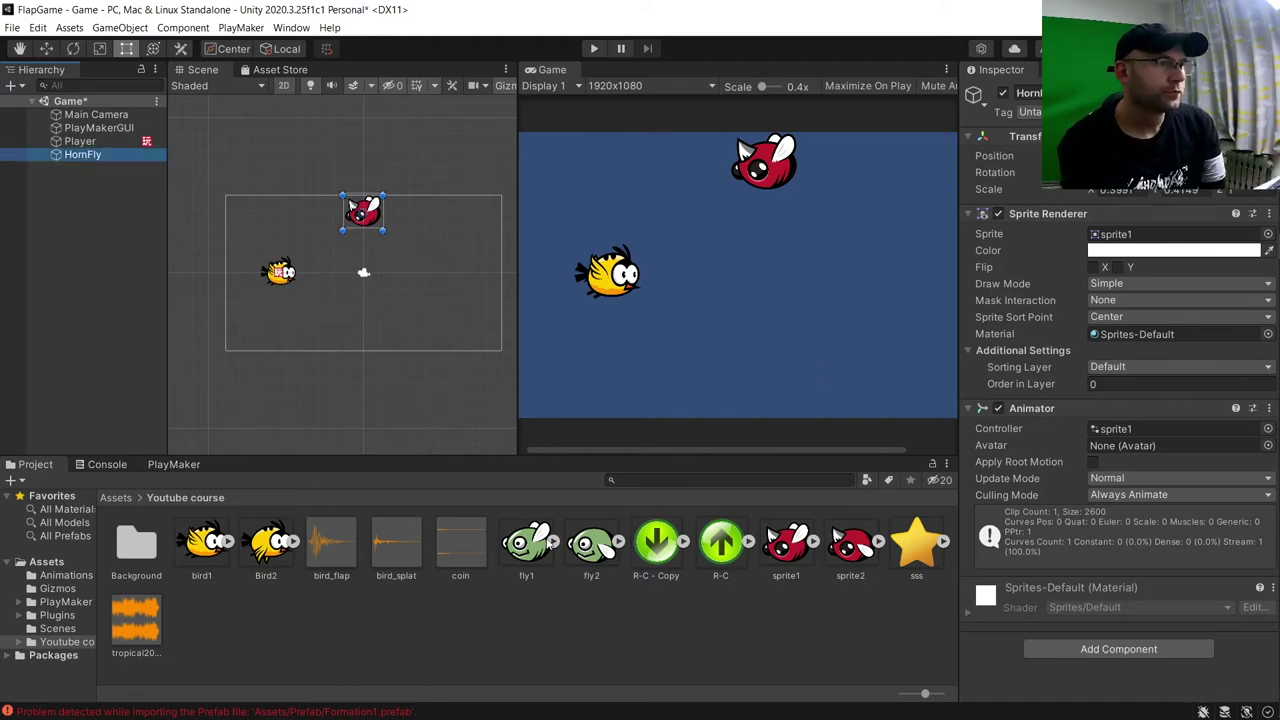
# Add the green fly1 sprite to the scene and give it HornFly's X scale 0.3991
pyautogui.moveTo(535, 548); pyautogui.dragTo(370, 272)
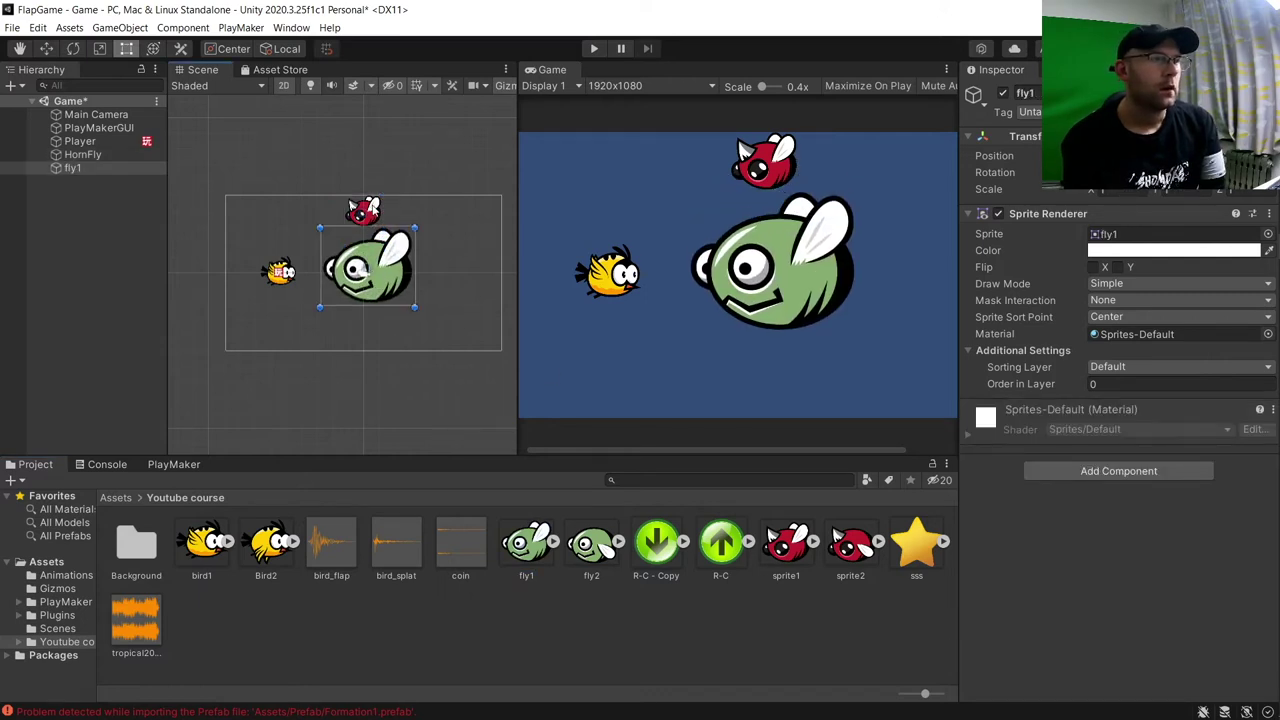
pyautogui.click(371, 207)
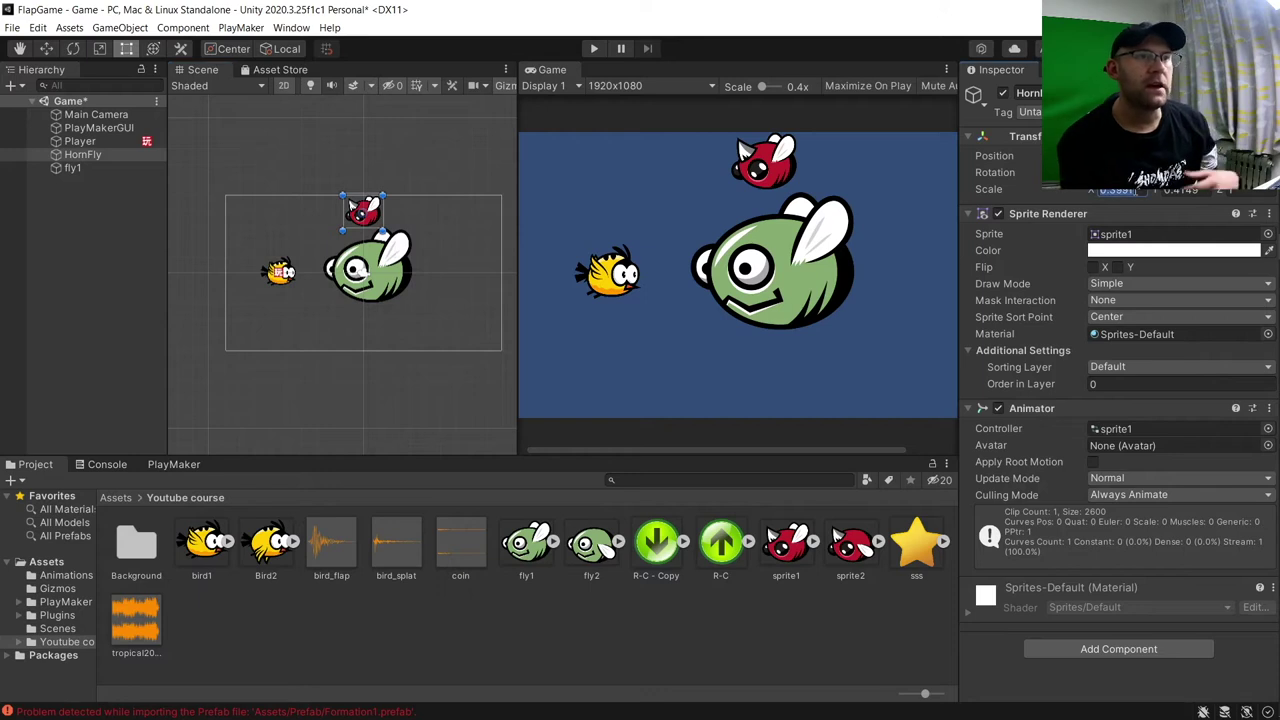
pyautogui.click(1115, 189)
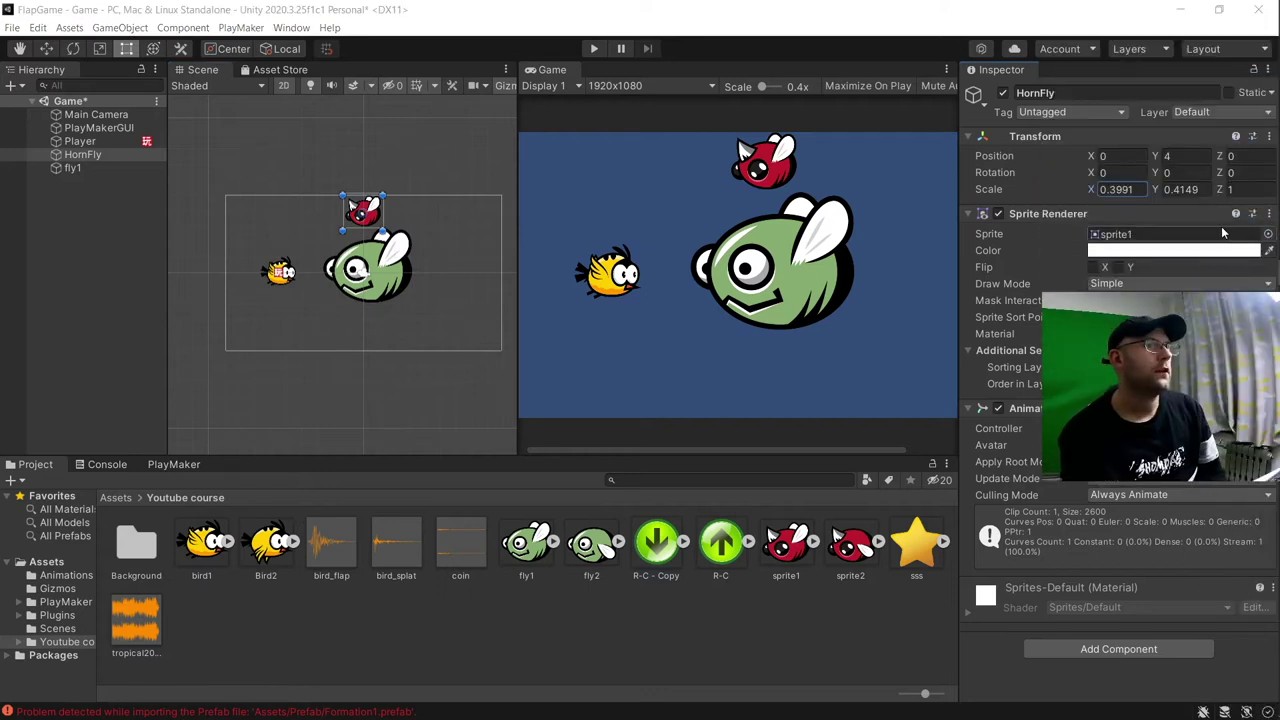
pyautogui.doubleClick(1137, 189)
pyautogui.hotkey('ctrl', 'c')
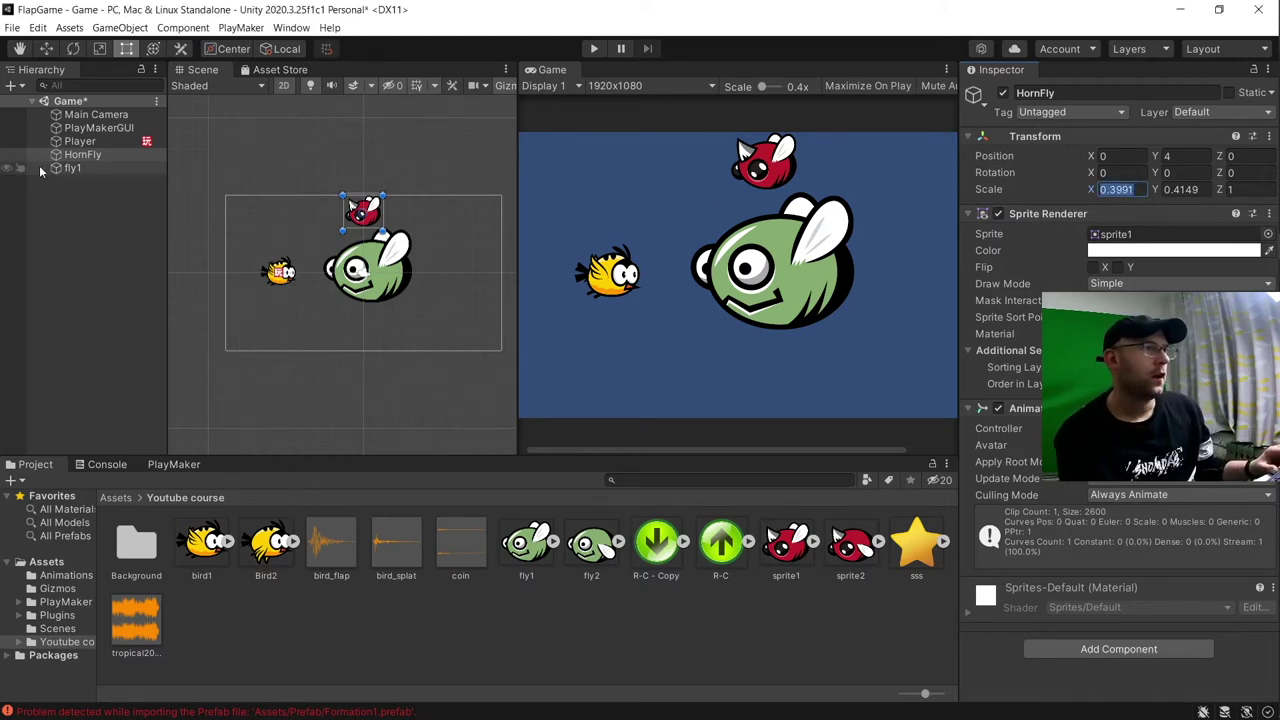
pyautogui.click(72, 168)
pyautogui.click(1139, 185)
pyautogui.hotkey('ctrl', 'v')
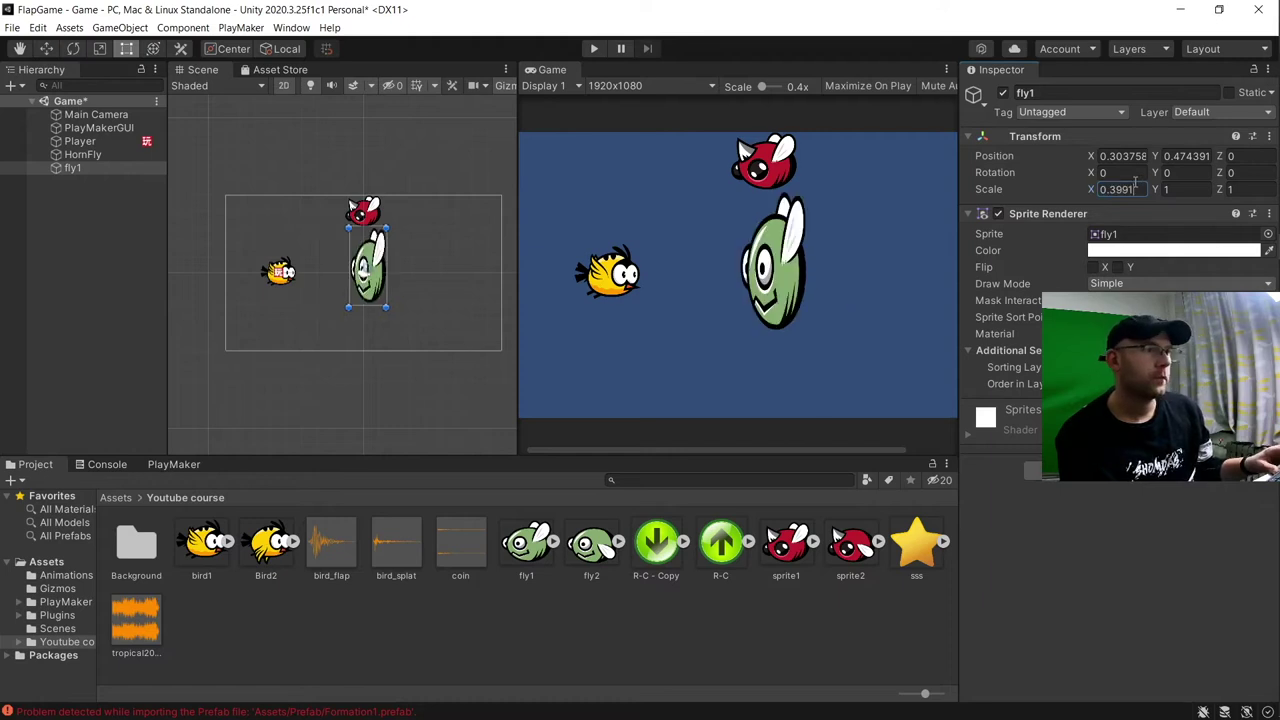
# Copy HornFly's Y scale 0.4149 onto fly1
pyautogui.click(82, 154)
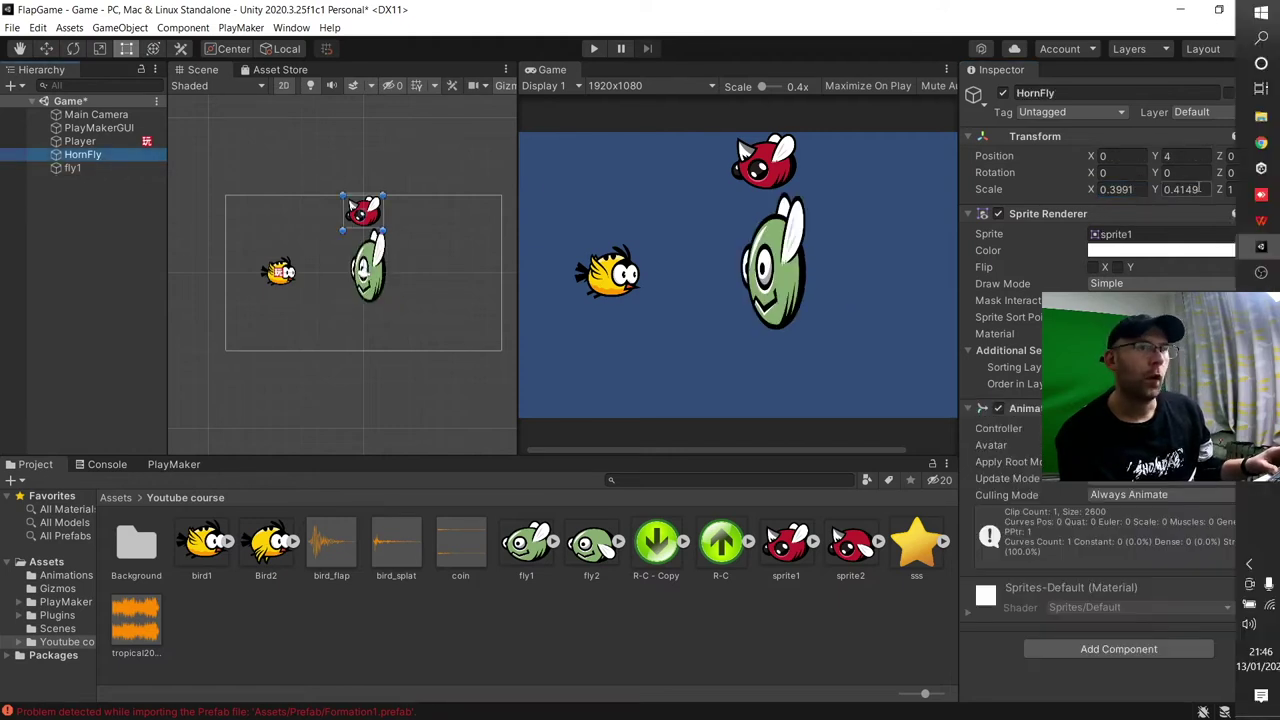
pyautogui.click(1187, 190)
pyautogui.hotkey('ctrl', 'c')
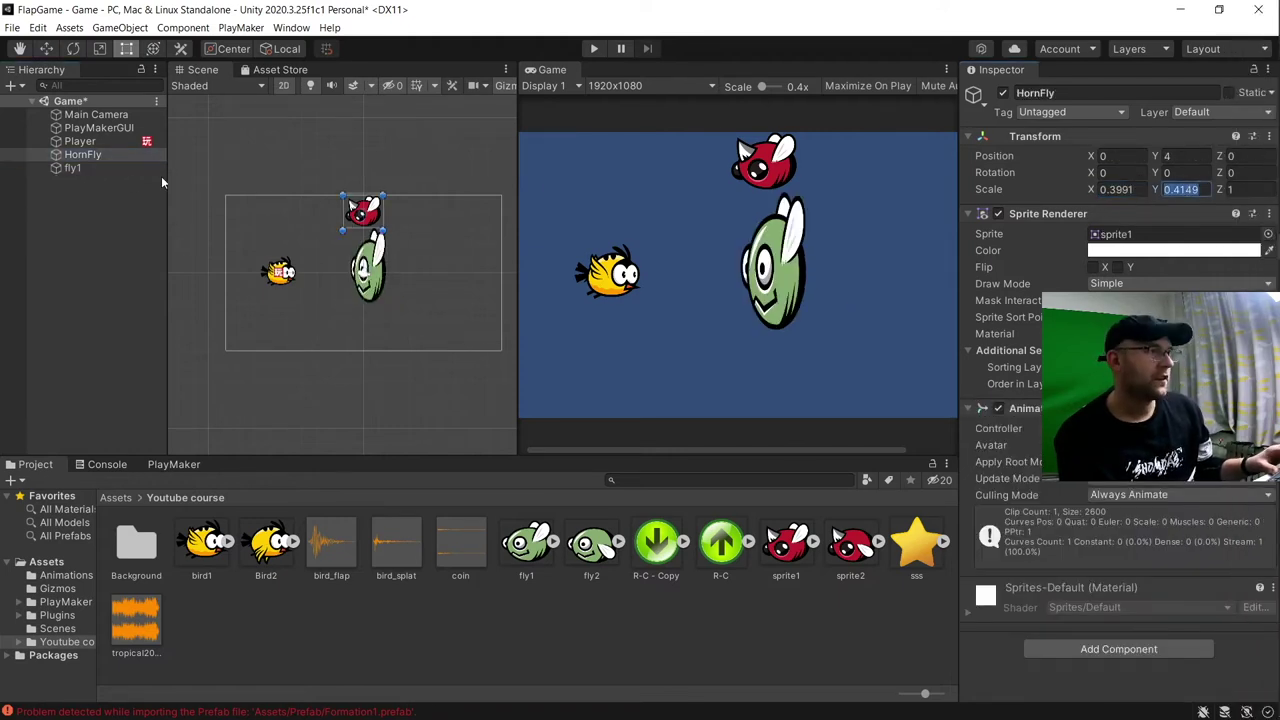
pyautogui.click(114, 175)
pyautogui.click(110, 170)
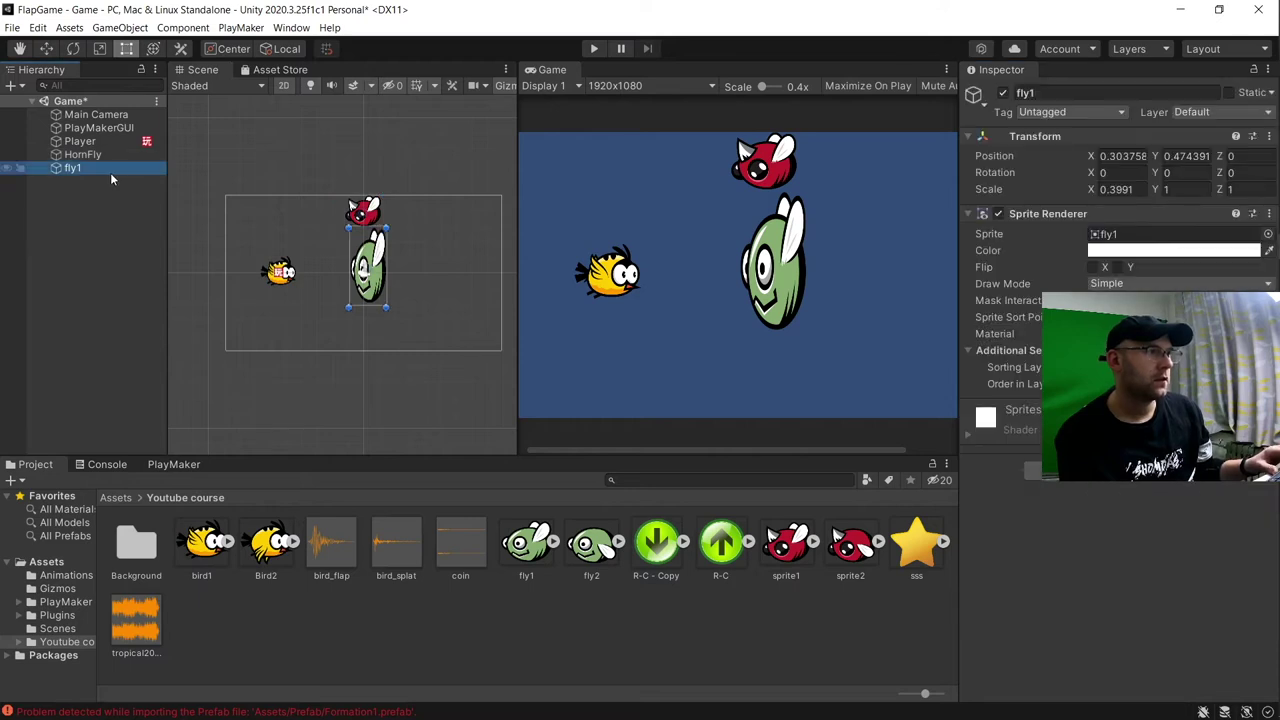
pyautogui.click(1163, 190)
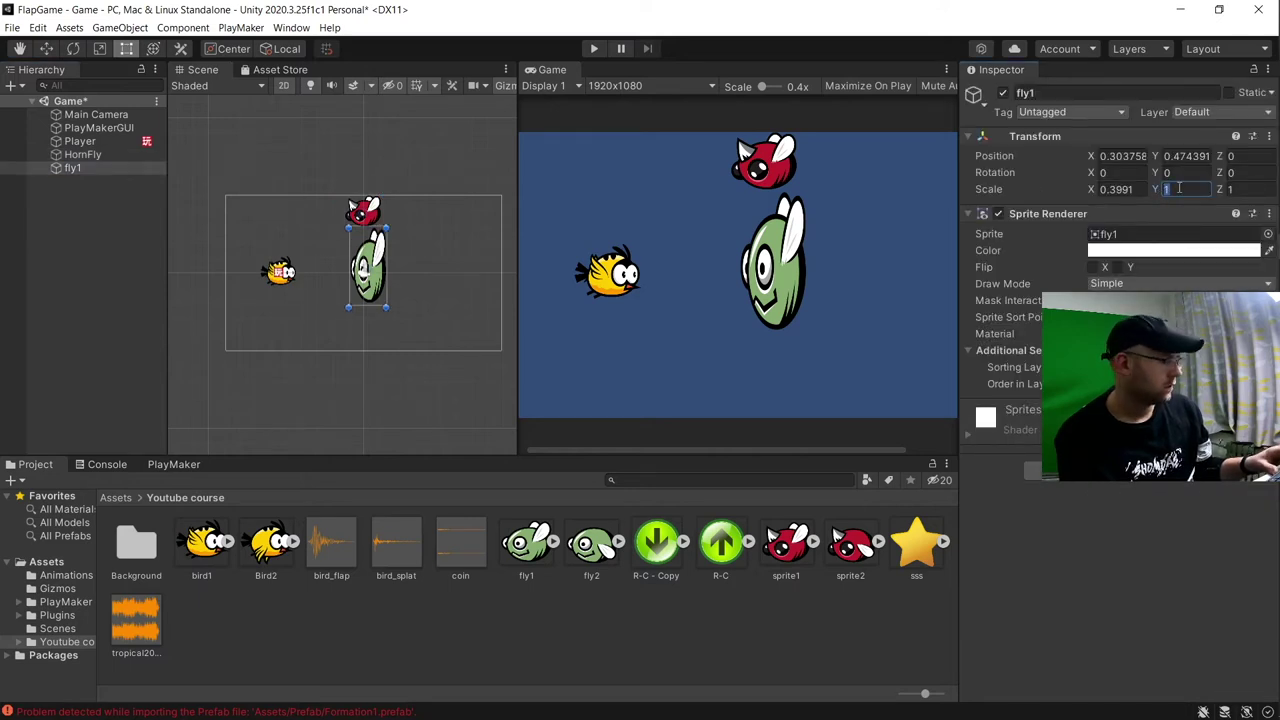
pyautogui.hotkey('ctrl', 'v')
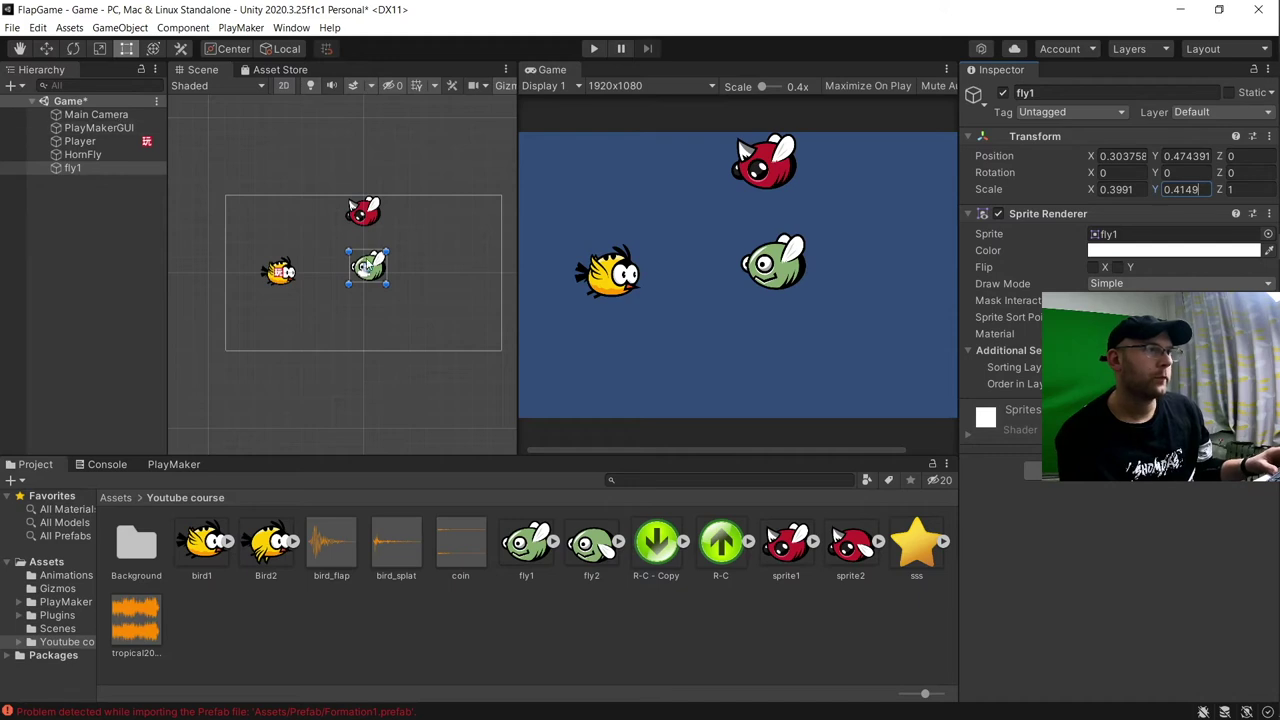
pyautogui.click(400, 153)
# Set fly1's position to X 0, Y 2
pyautogui.click(370, 265)
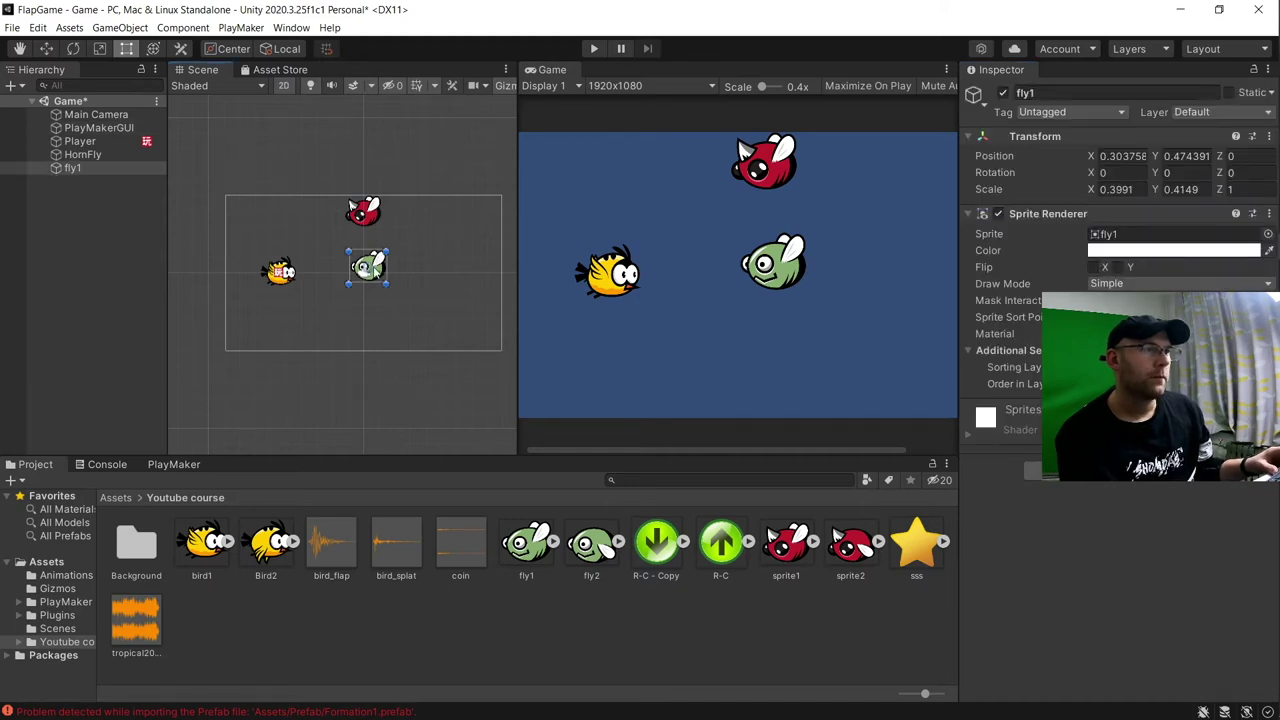
pyautogui.click(1140, 156)
pyautogui.write('0')
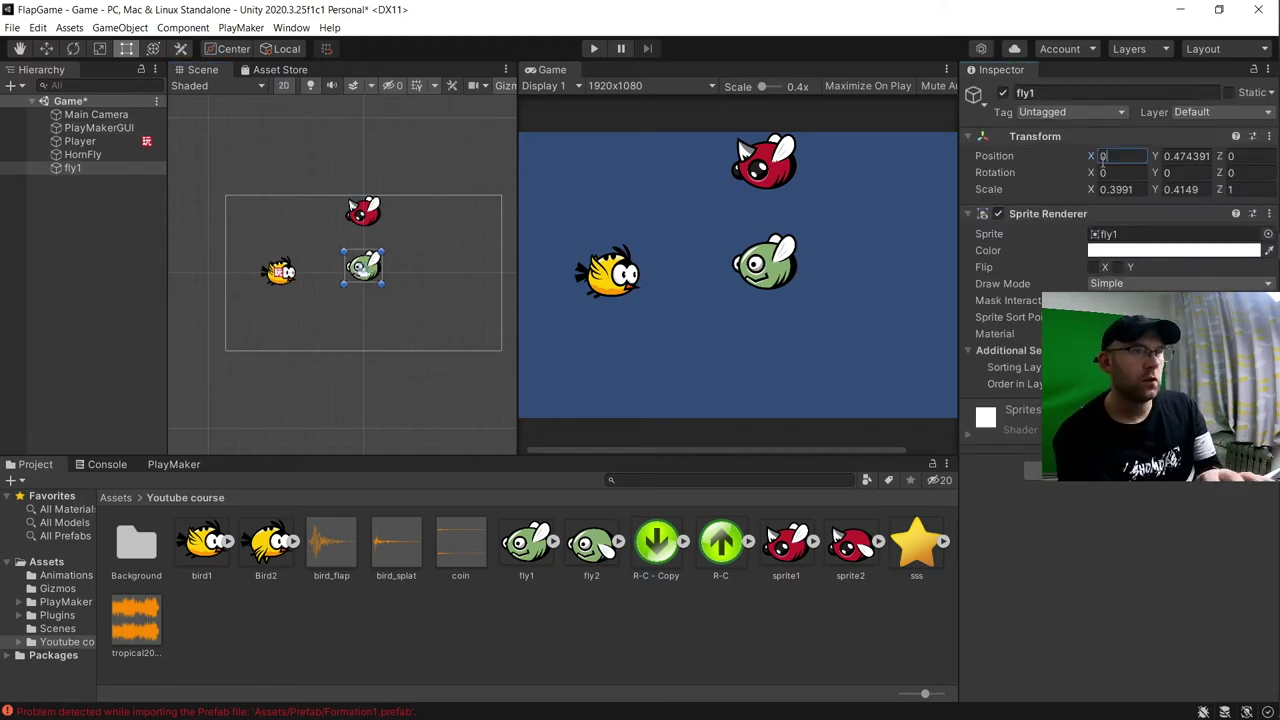
pyautogui.click(1178, 156)
pyautogui.write('2')
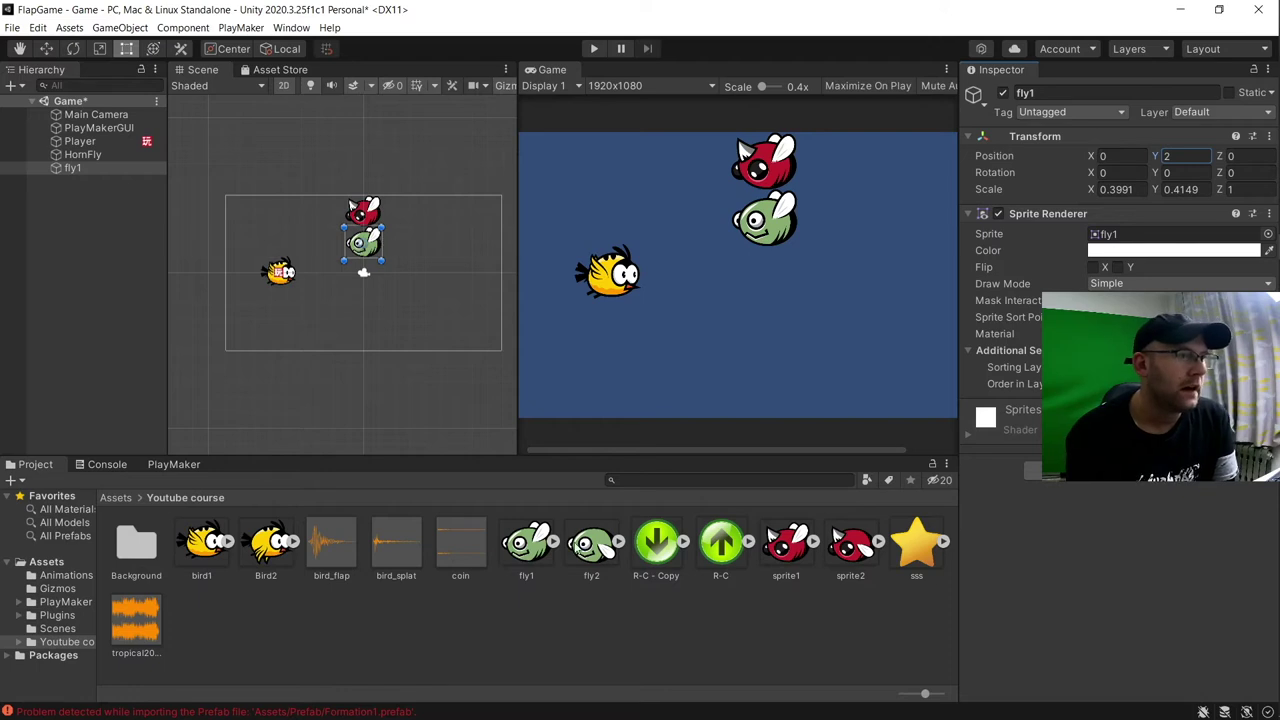
# Animate fly1 with the fly1 and fly2 frames, saving the Fly clip in Assets/Animations
pyautogui.click(538, 546)
pyautogui.keyDown('ctrl'); pyautogui.click(586, 546); pyautogui.keyUp('ctrl')
pyautogui.moveTo(586, 546); pyautogui.dragTo(88, 172)
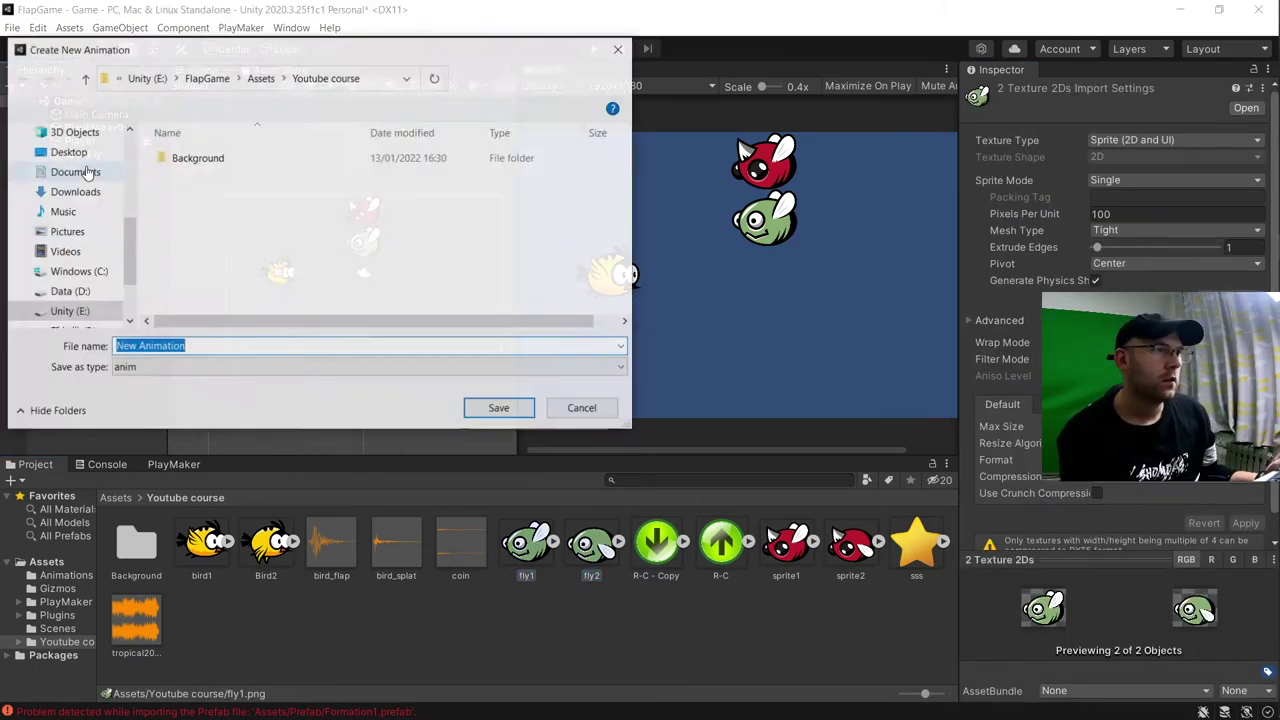
pyautogui.click(203, 77)
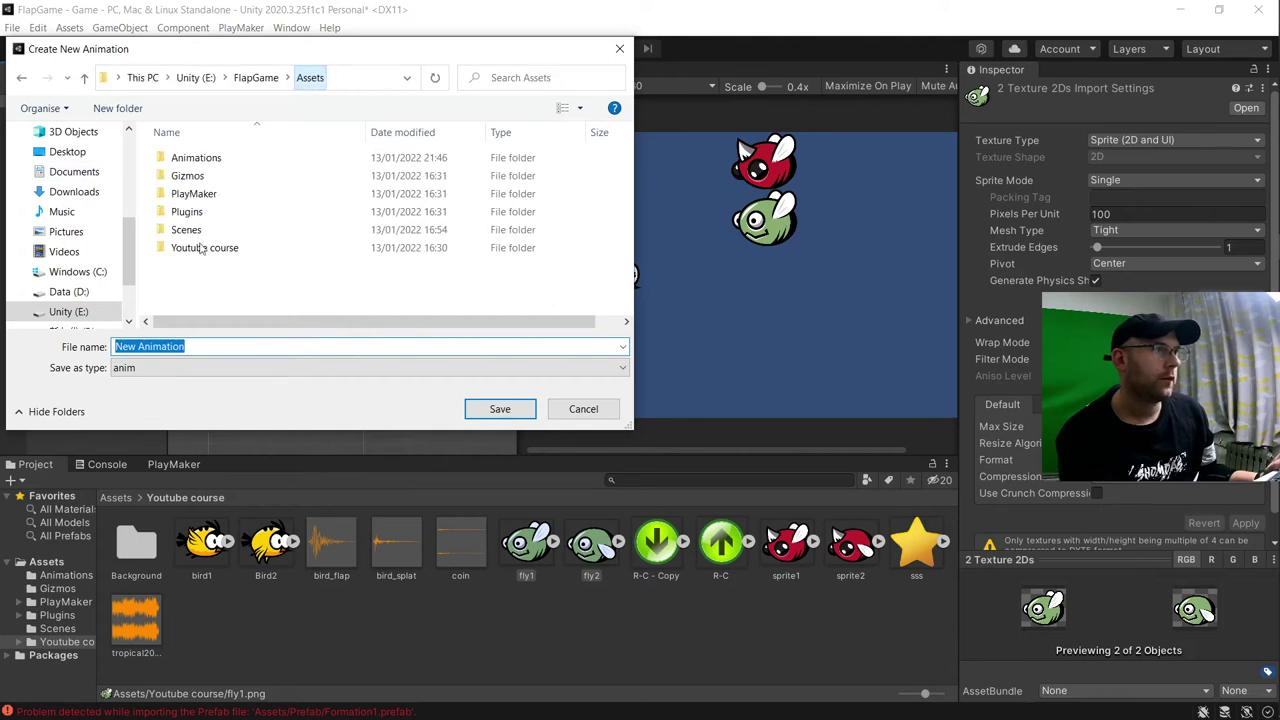
pyautogui.doubleClick(203, 157)
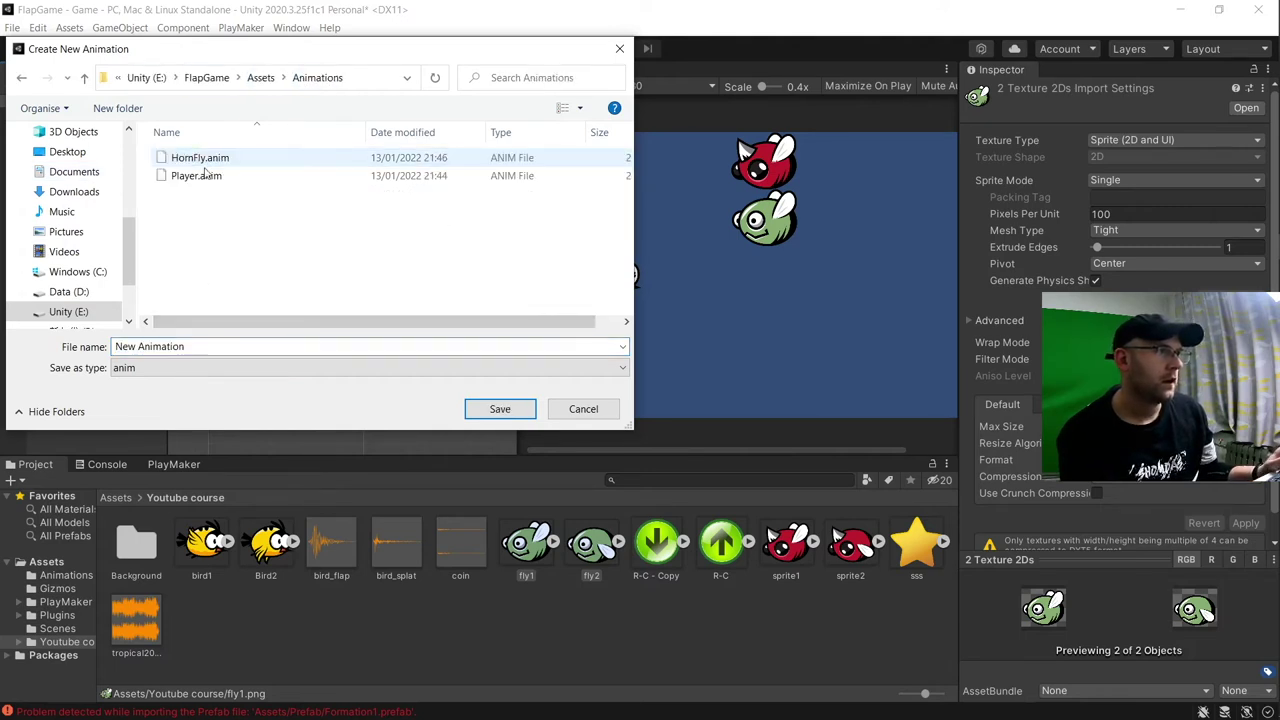
pyautogui.click(230, 346)
pyautogui.write('Fly')
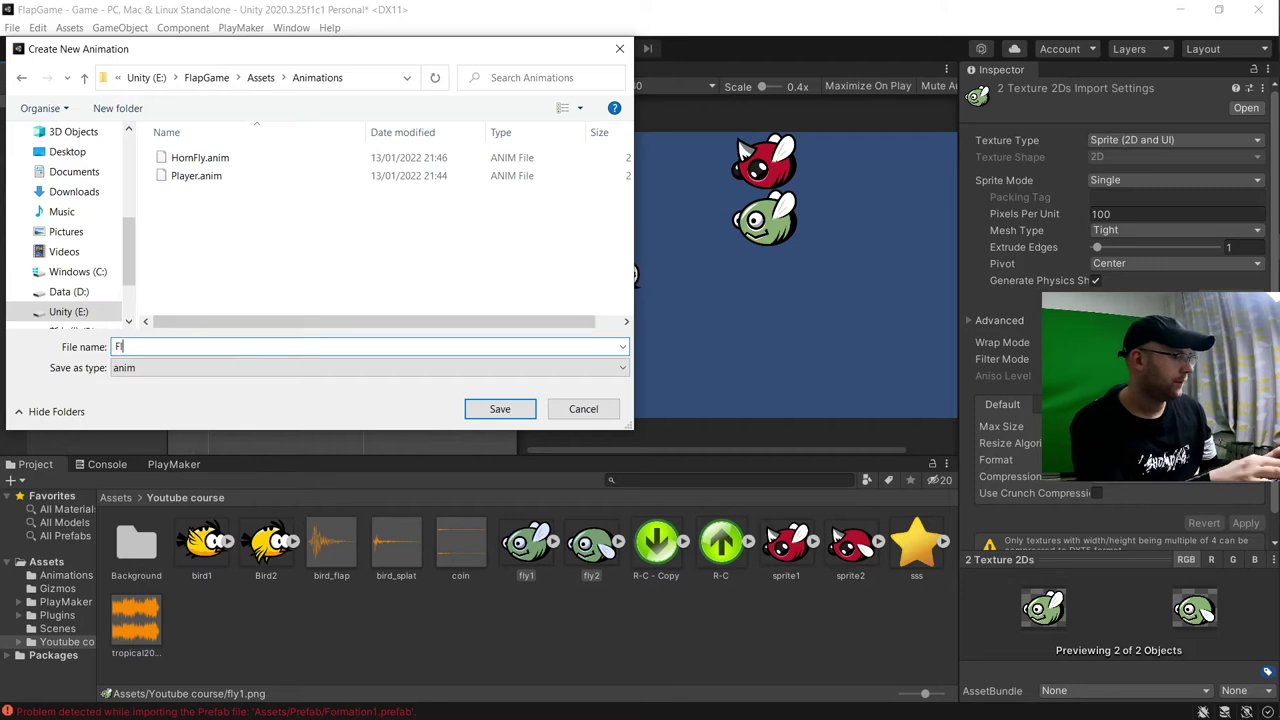
pyautogui.press('Return')
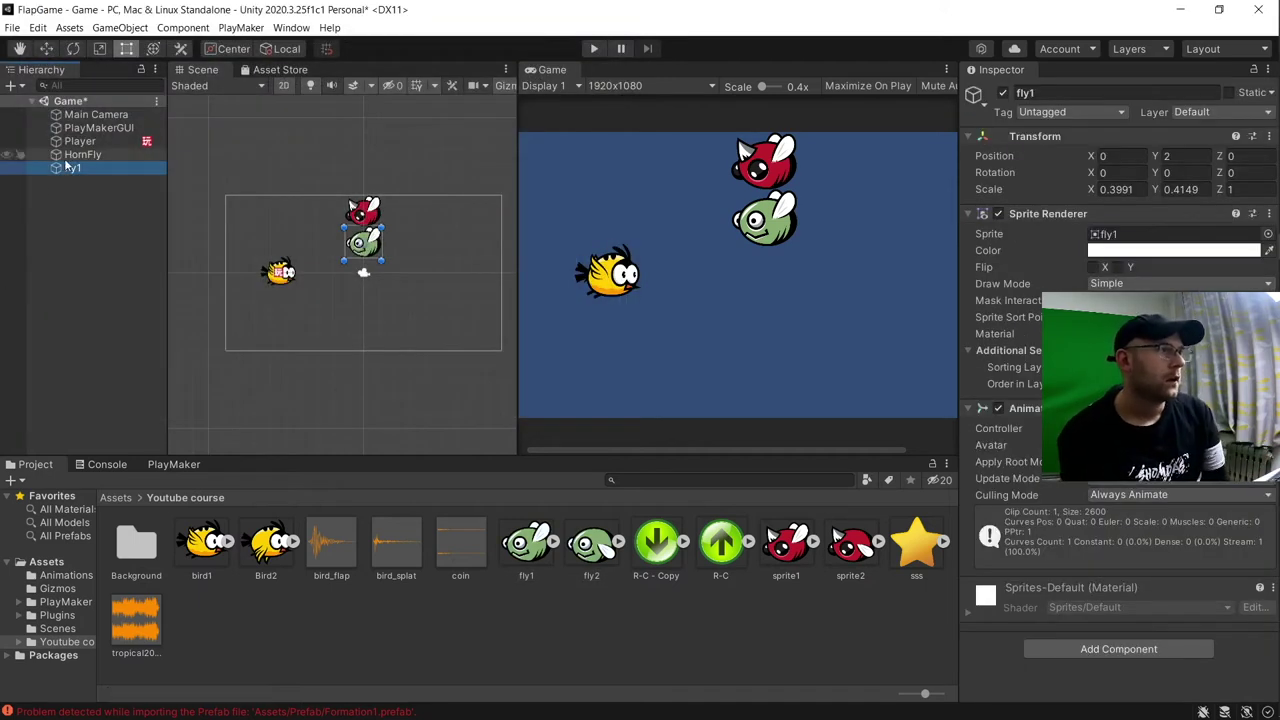
# Rename the fly1 object to Fly
pyautogui.click(74, 168)
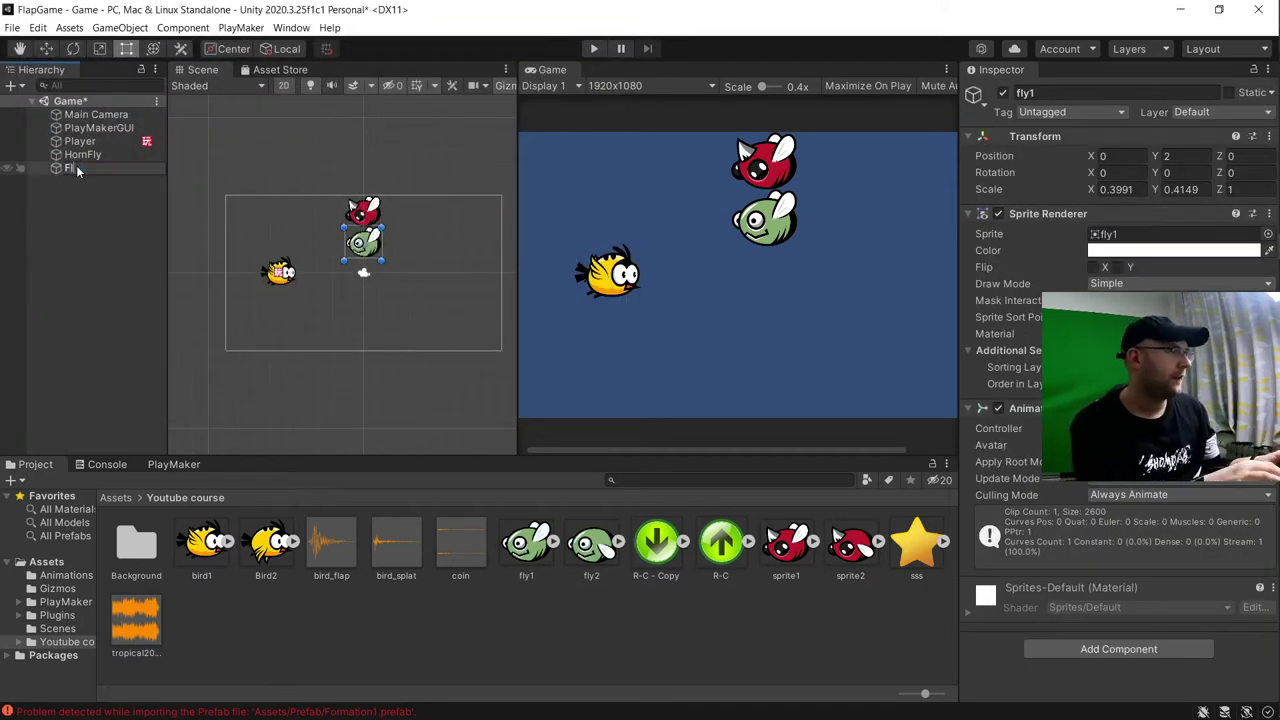
pyautogui.press('Return')
pyautogui.click(77, 168)
pyautogui.click(77, 168)
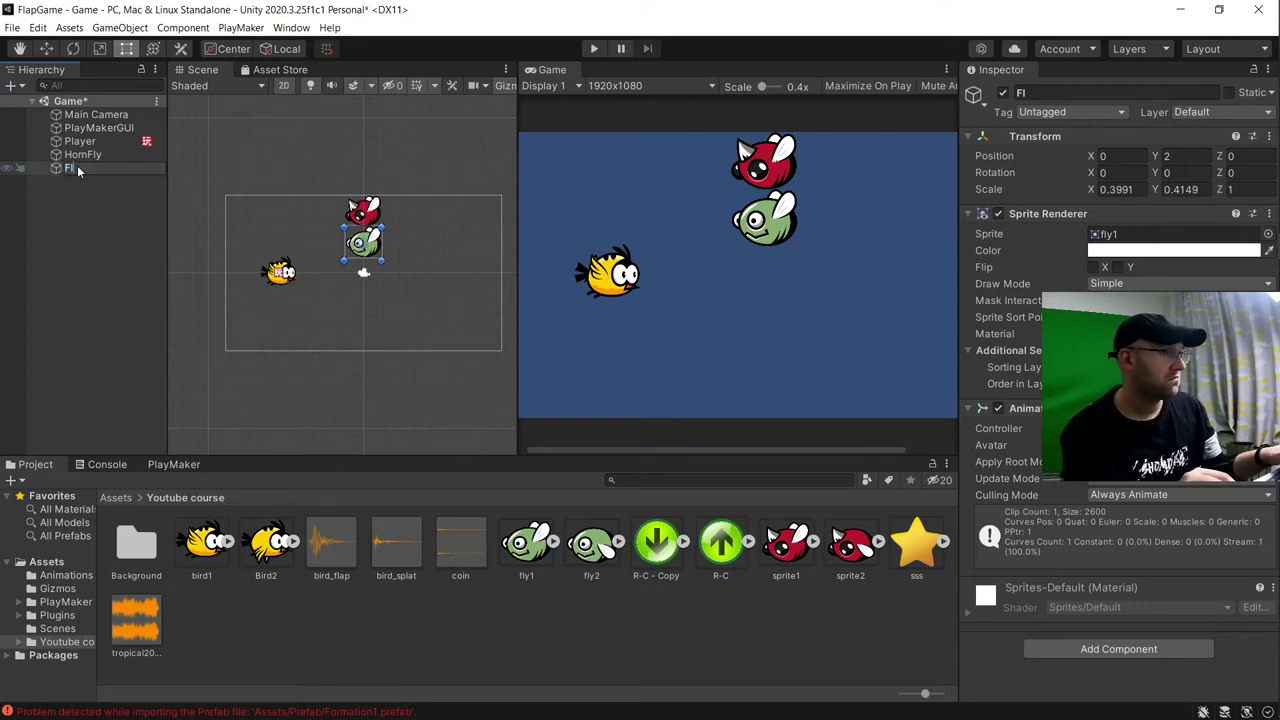
pyautogui.write('y')
pyautogui.press('Return')
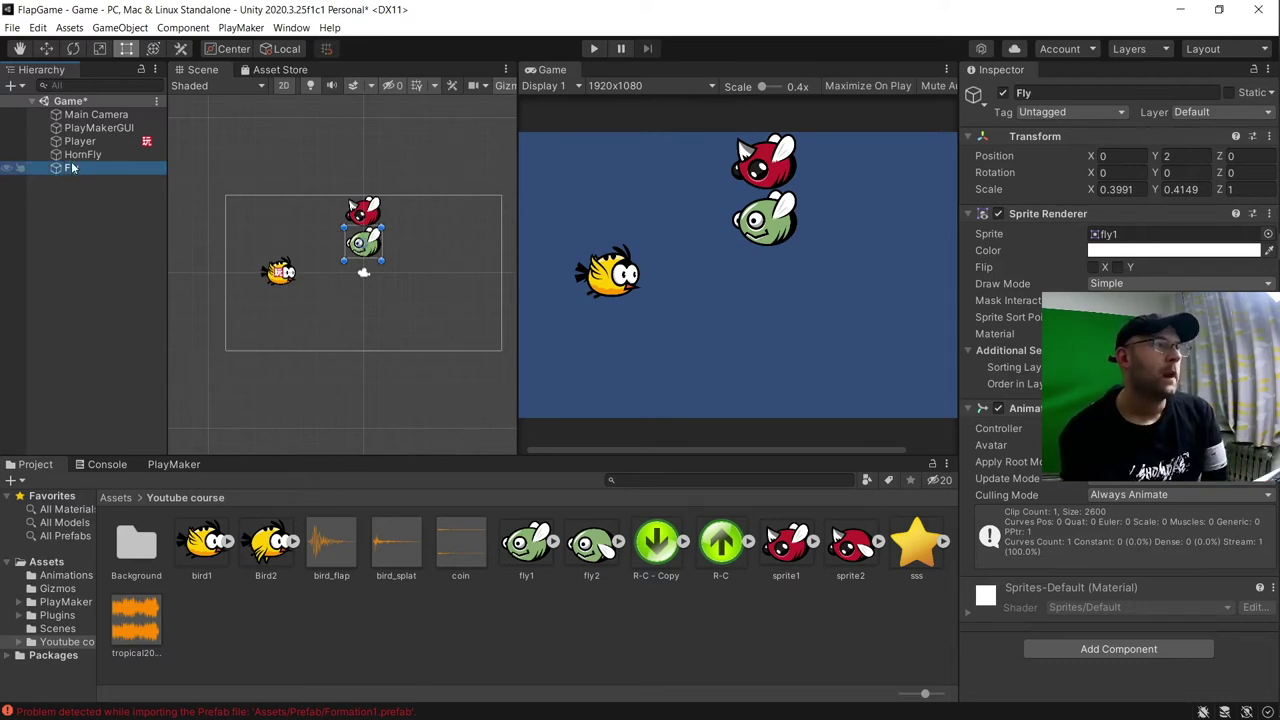
# Create a new Enemy tag from HornFly's tag list
pyautogui.click(82, 155)
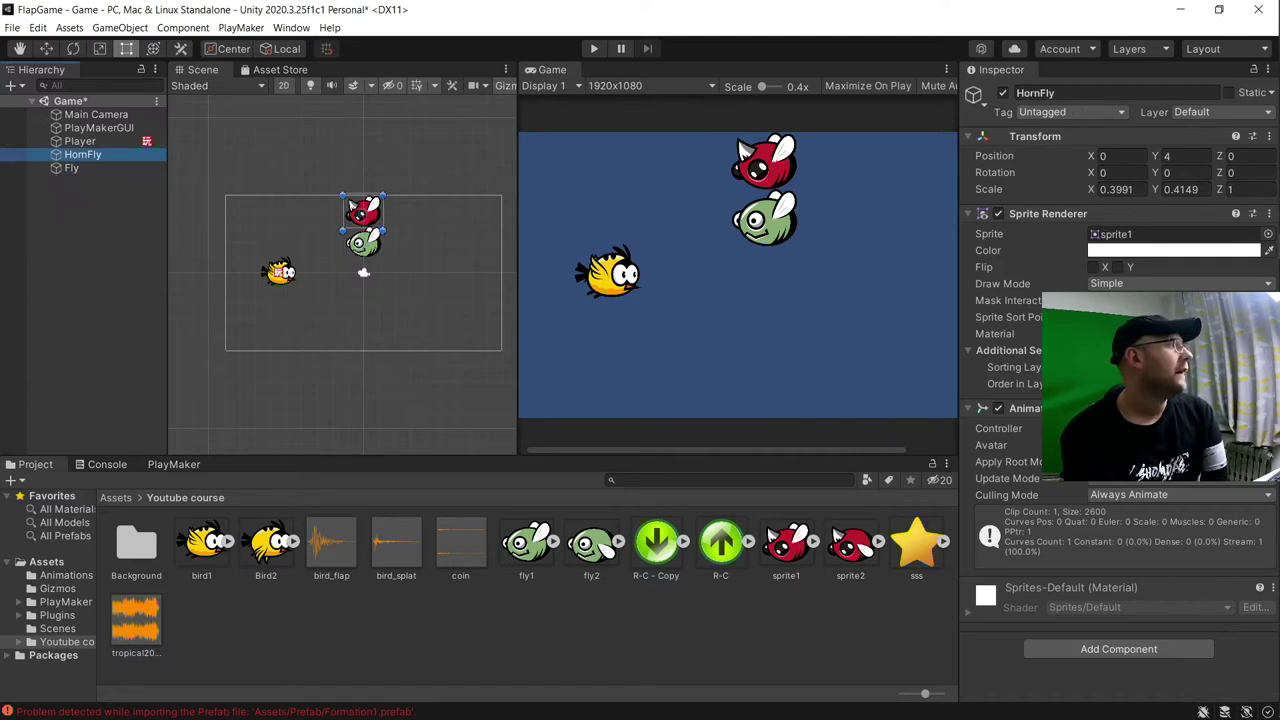
pyautogui.click(1066, 115)
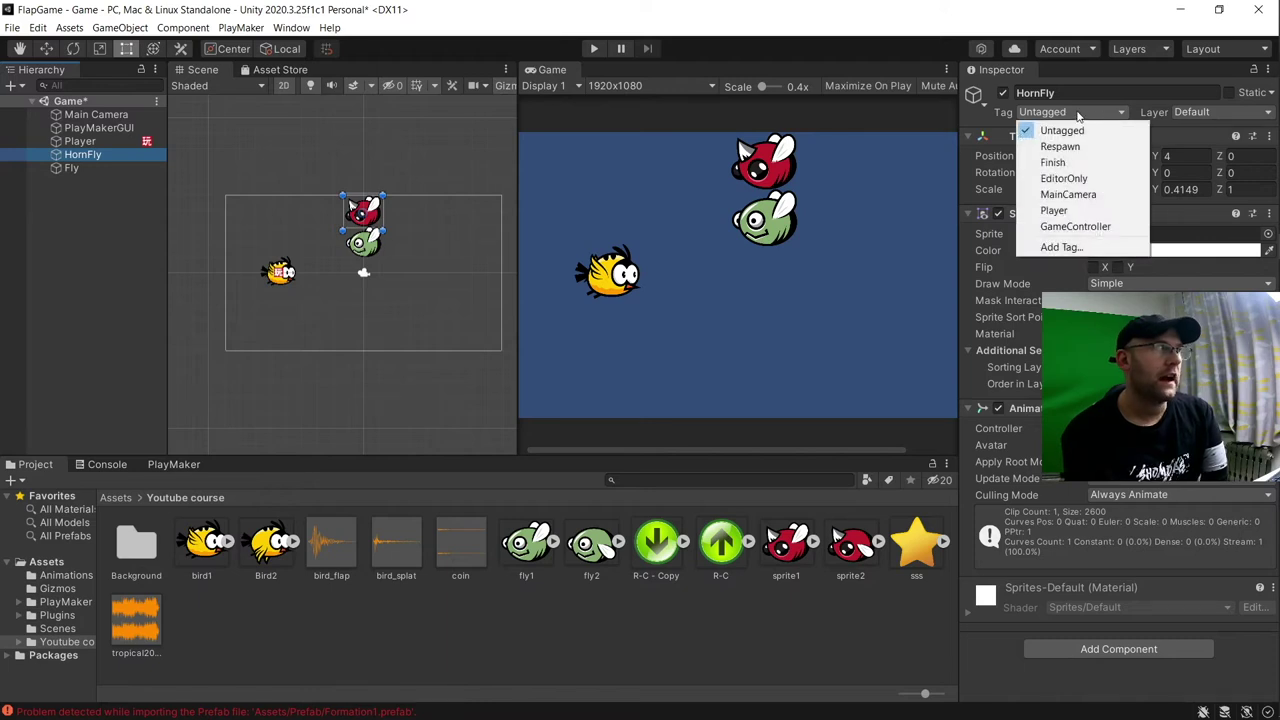
pyautogui.click(1062, 247)
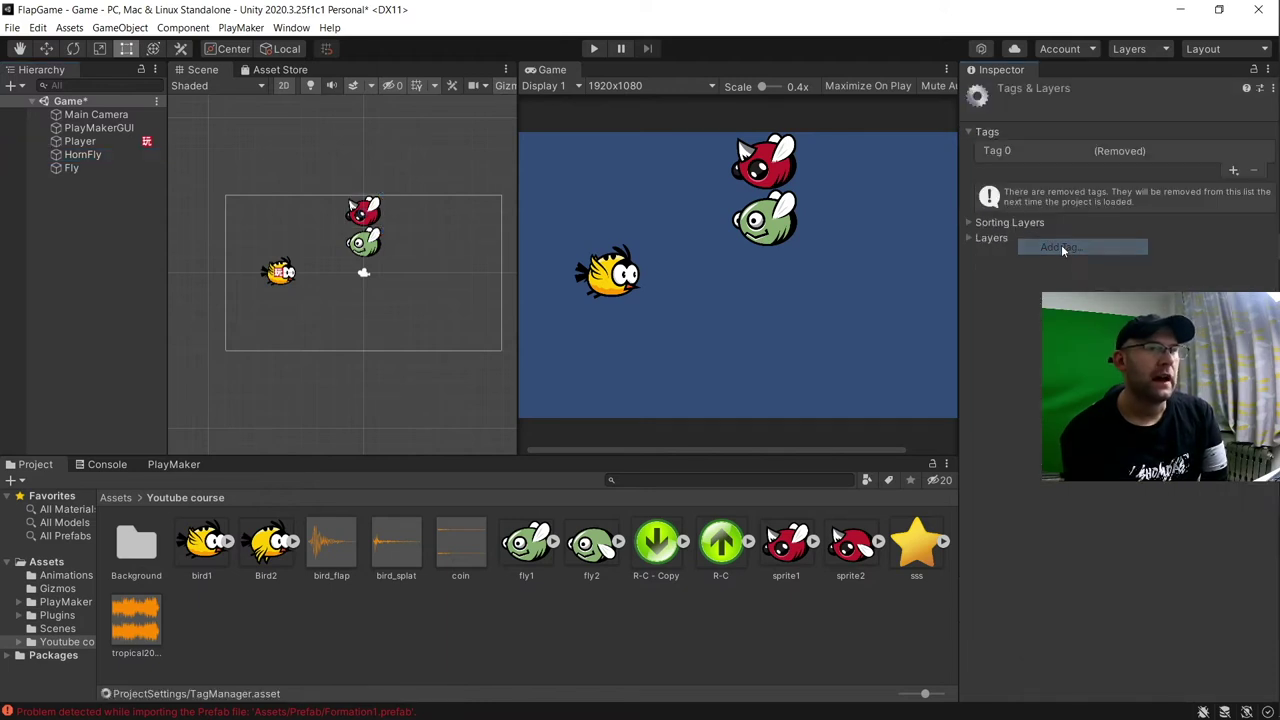
pyautogui.click(1231, 172)
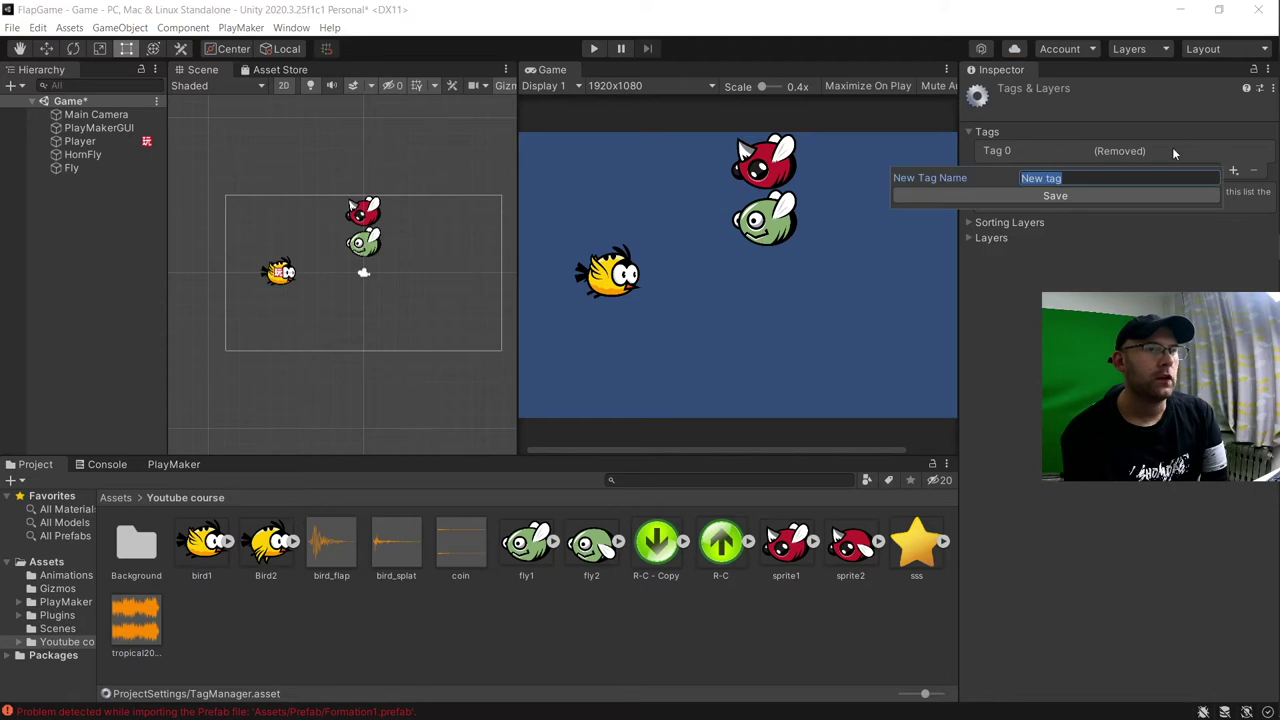
pyautogui.write('Enemy')
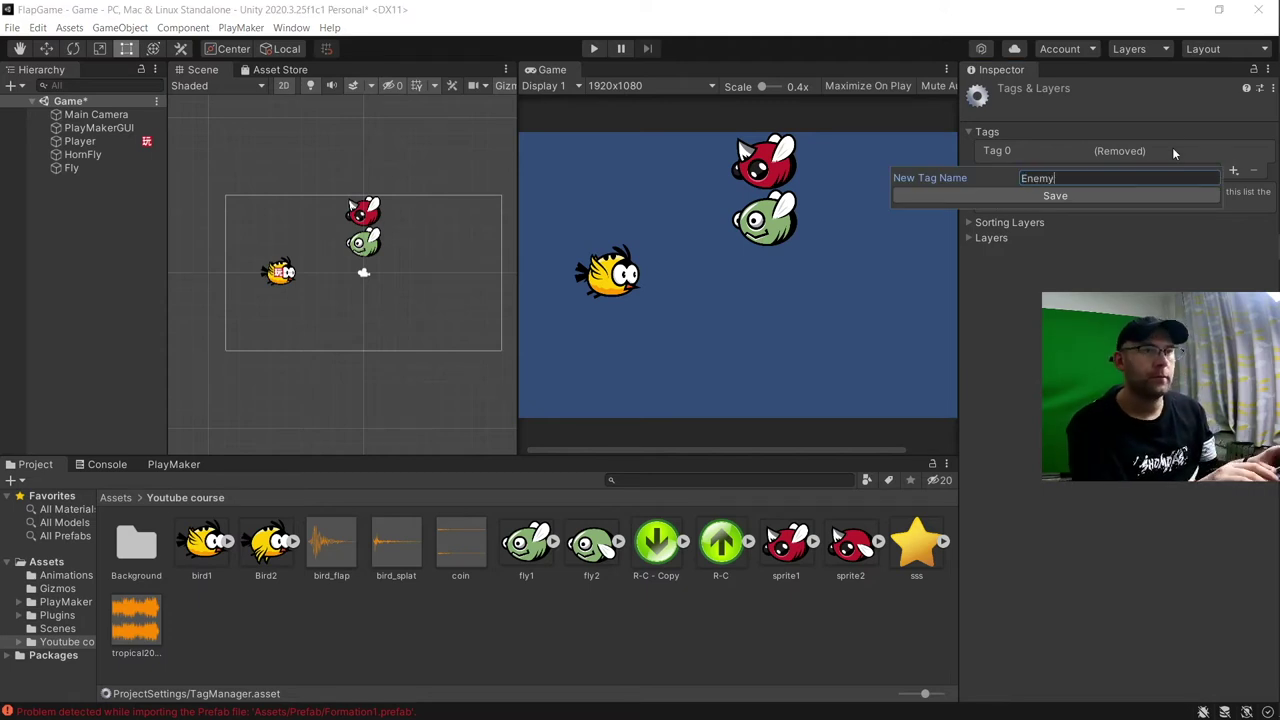
pyautogui.press('Return')
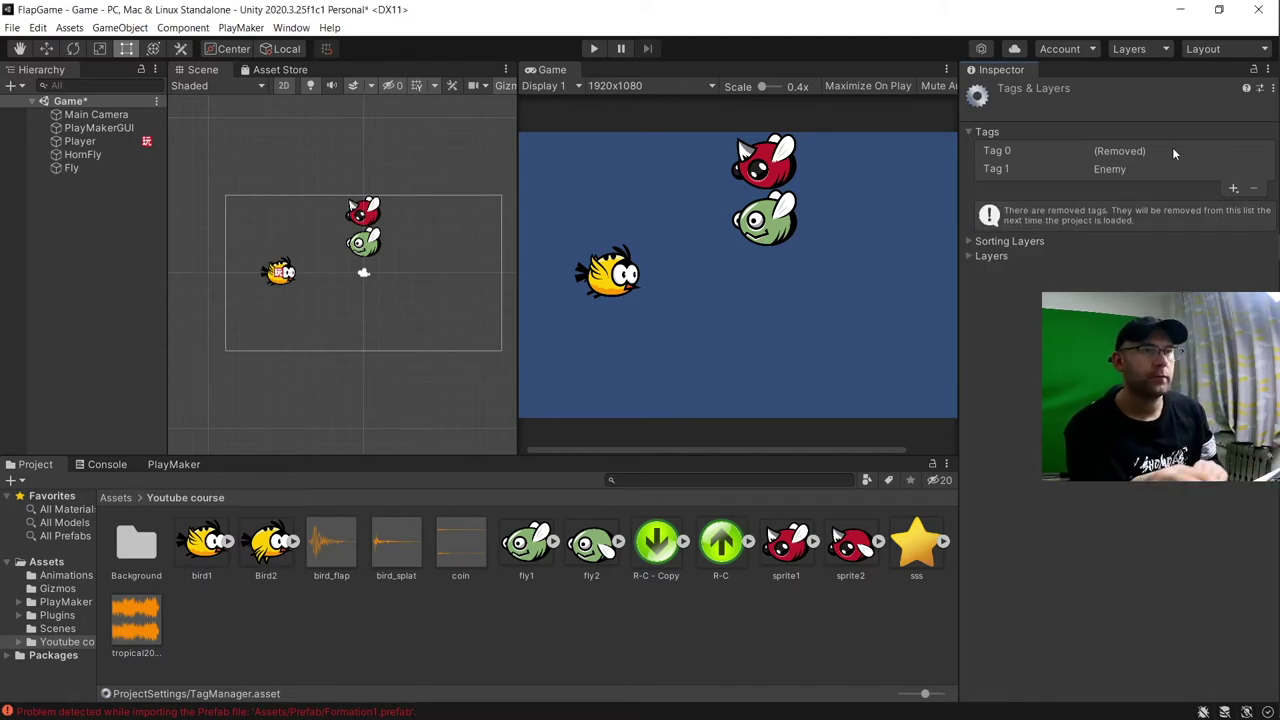
# Set the tag of both HornFly and Fly to Enemy
pyautogui.click(78, 155)
pyautogui.click(1062, 112)
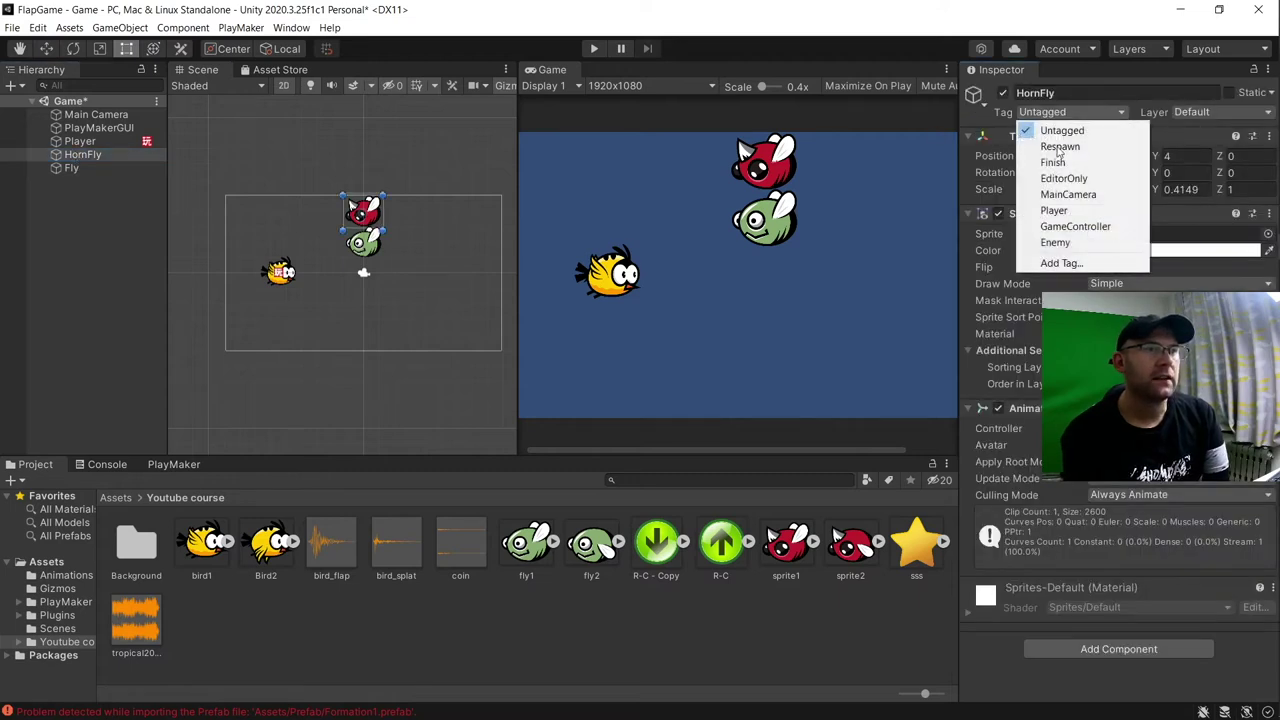
pyautogui.click(1056, 243)
pyautogui.click(74, 168)
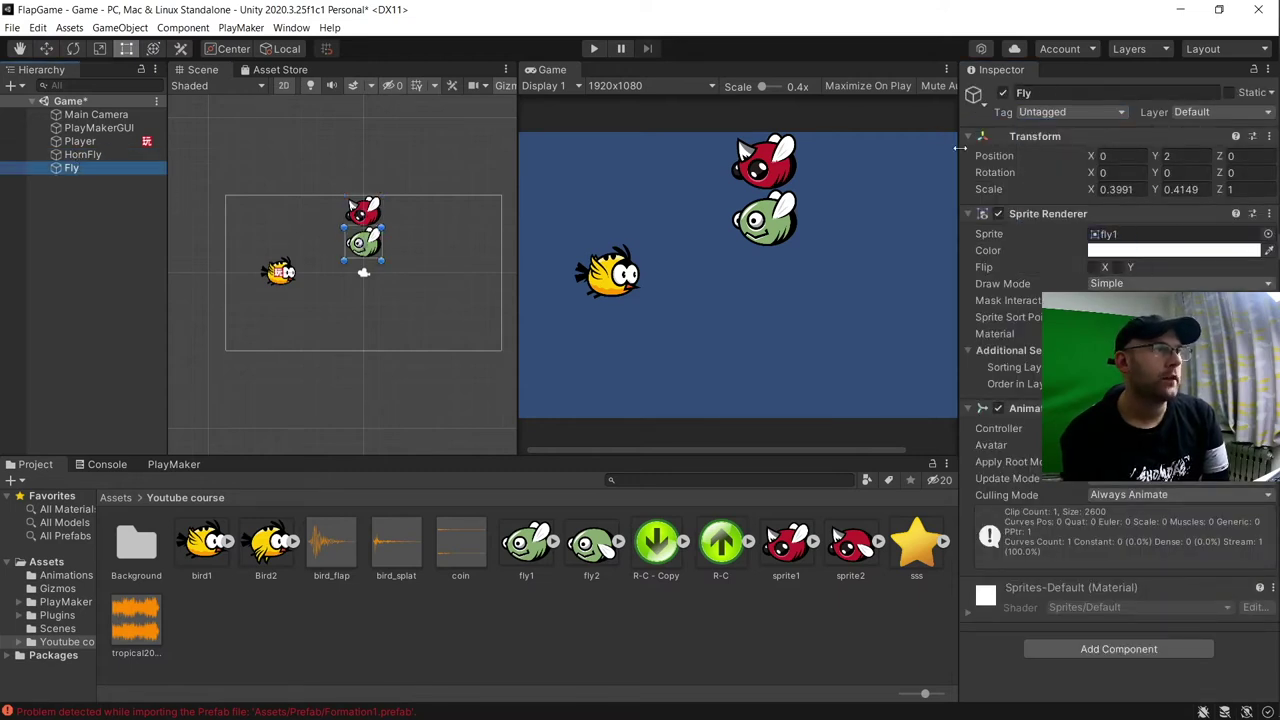
pyautogui.click(1120, 113)
pyautogui.click(1086, 245)
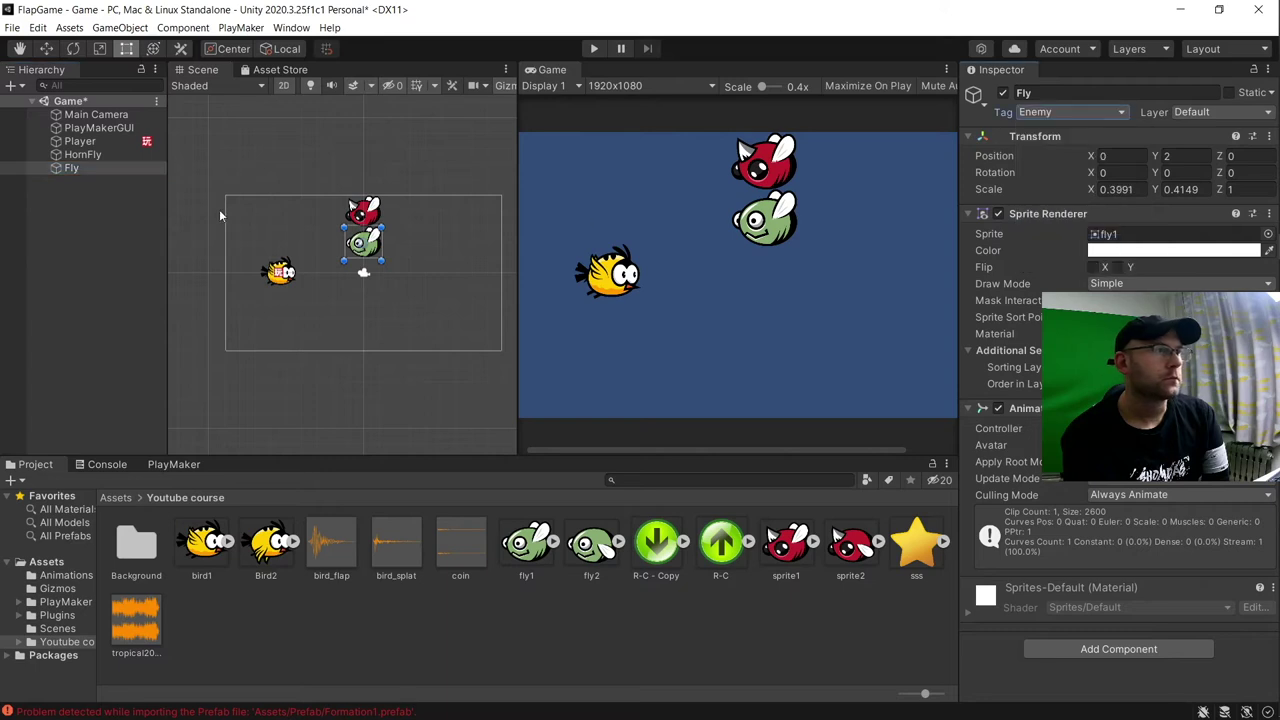
pyautogui.click(109, 211)
pyautogui.click(76, 156)
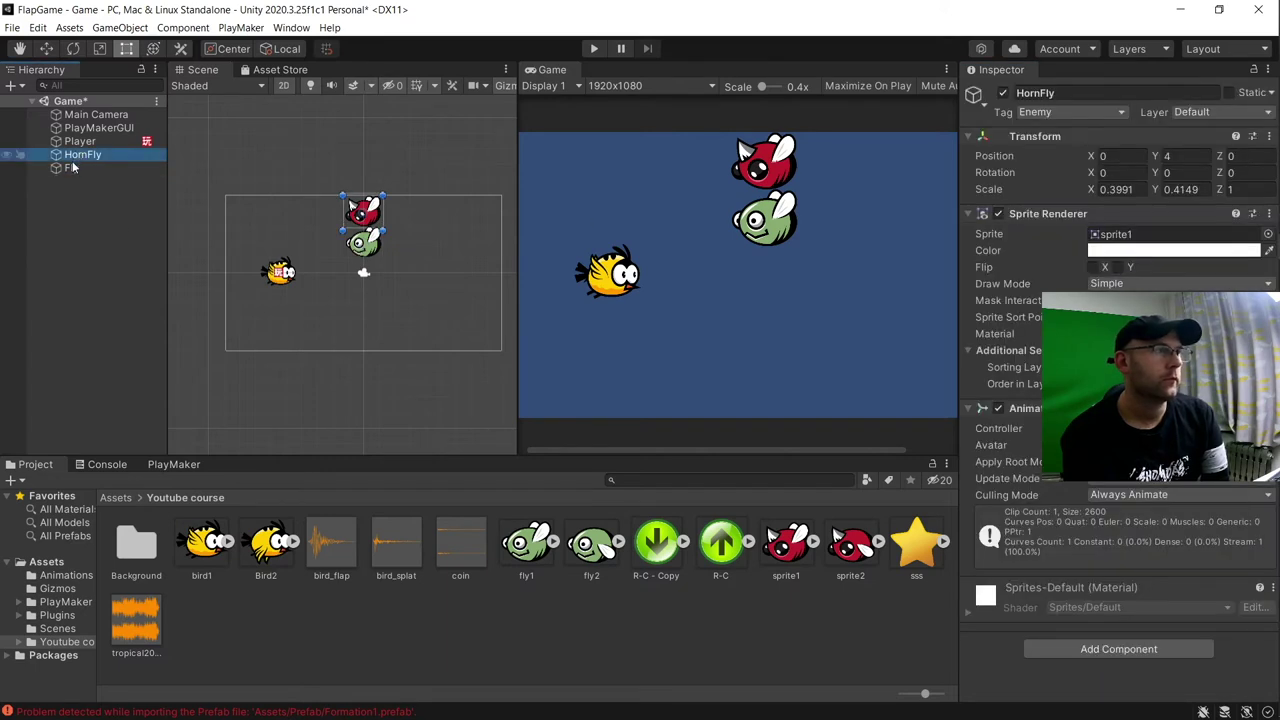
pyautogui.click(72, 168)
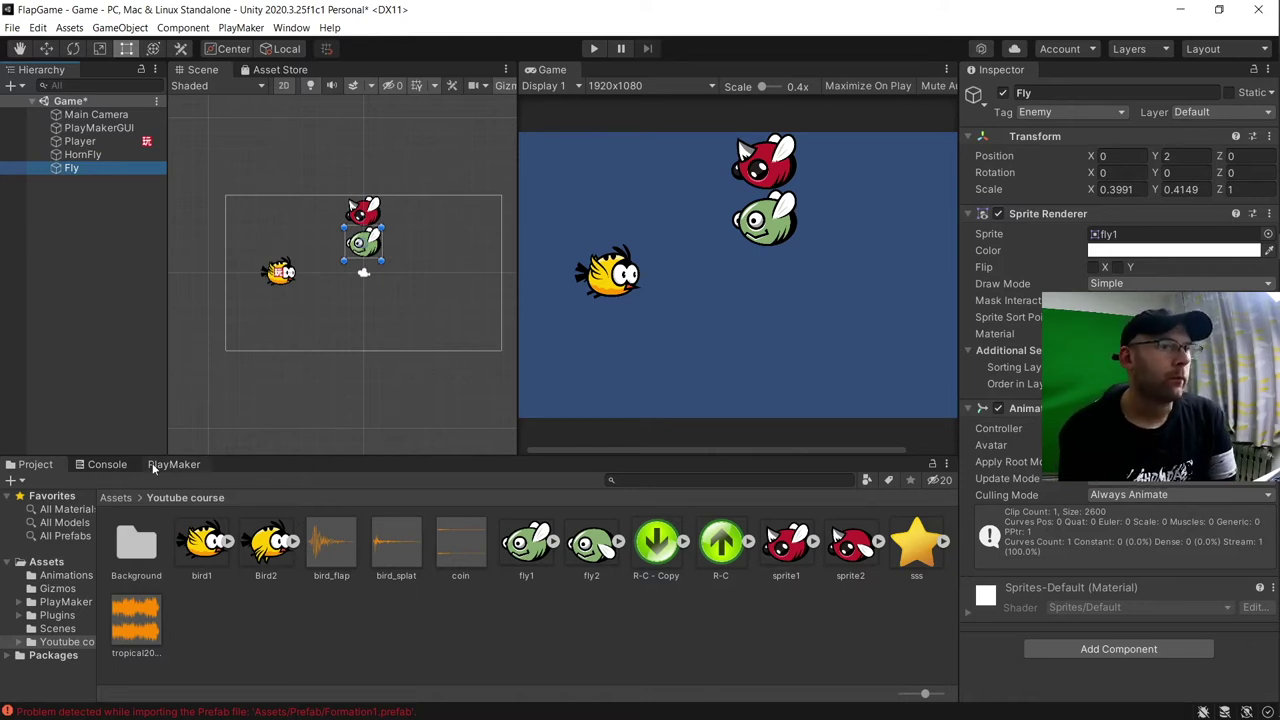
# Add a Polygon Collider 2D to Fly
pyautogui.click(1120, 648)
pyautogui.write('poly')
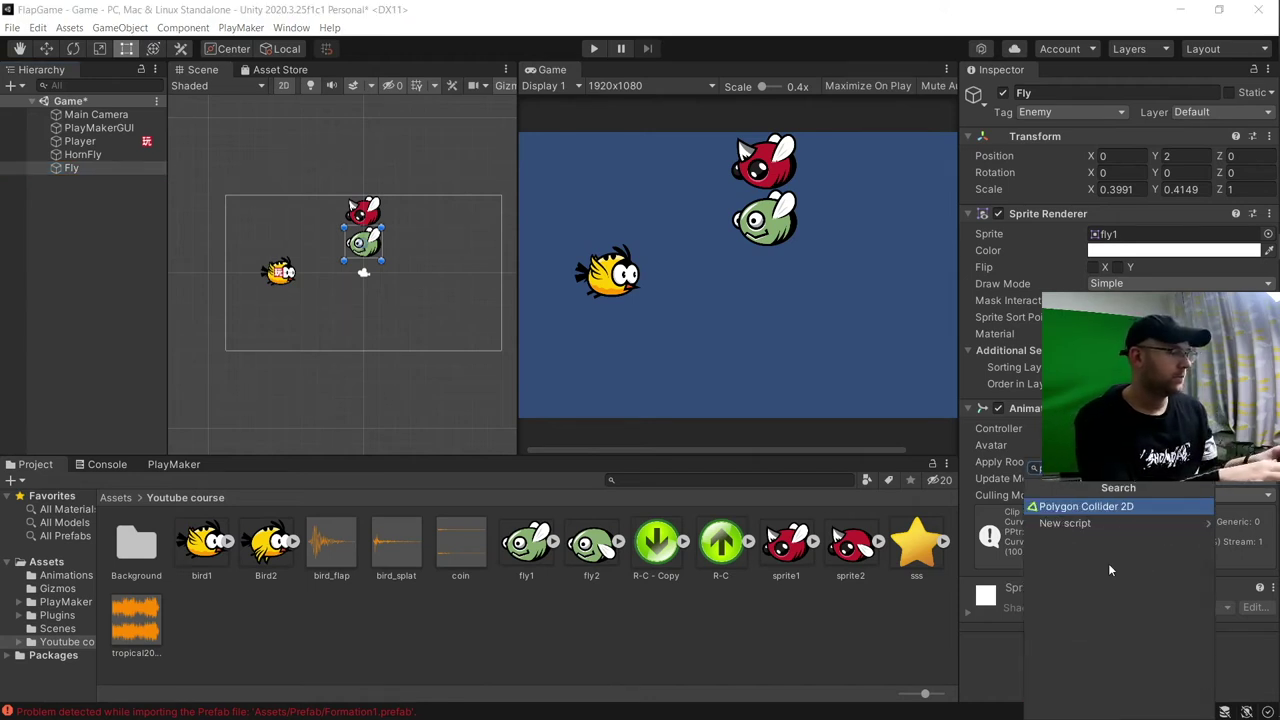
pyautogui.press('Return')
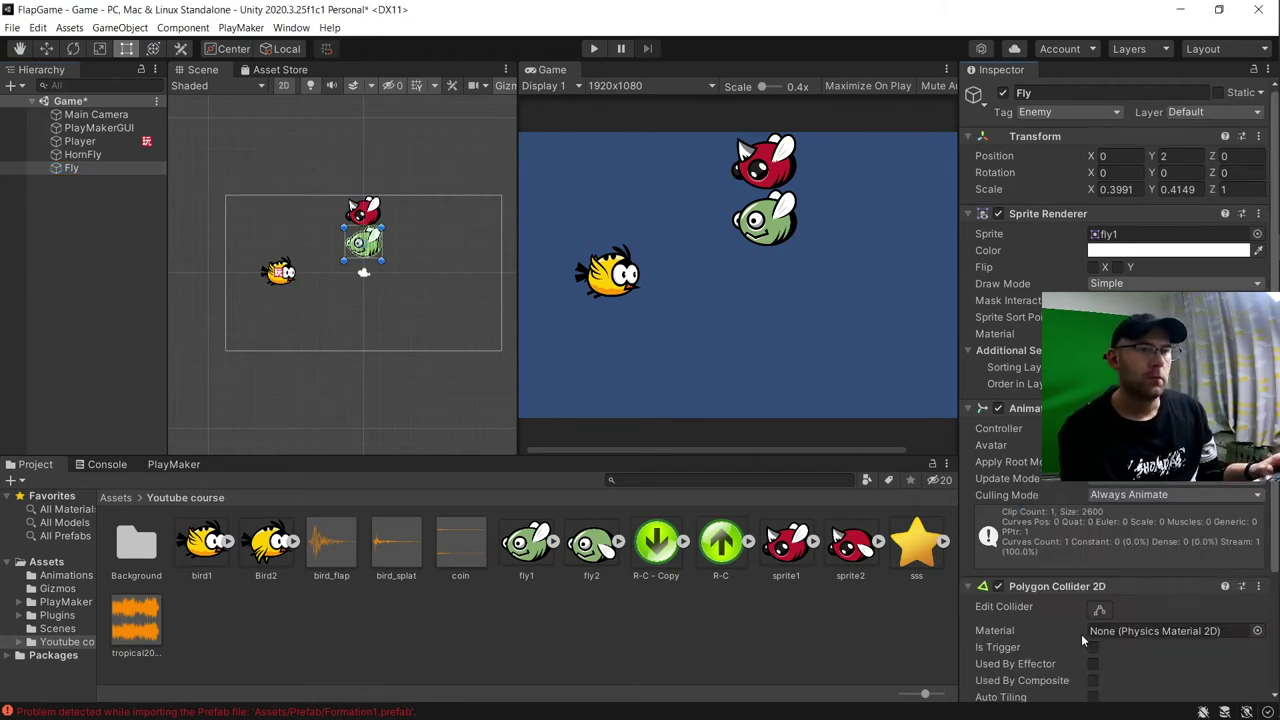
# Add a Polygon Collider 2D to HornFly and set it as a trigger
pyautogui.click(137, 155)
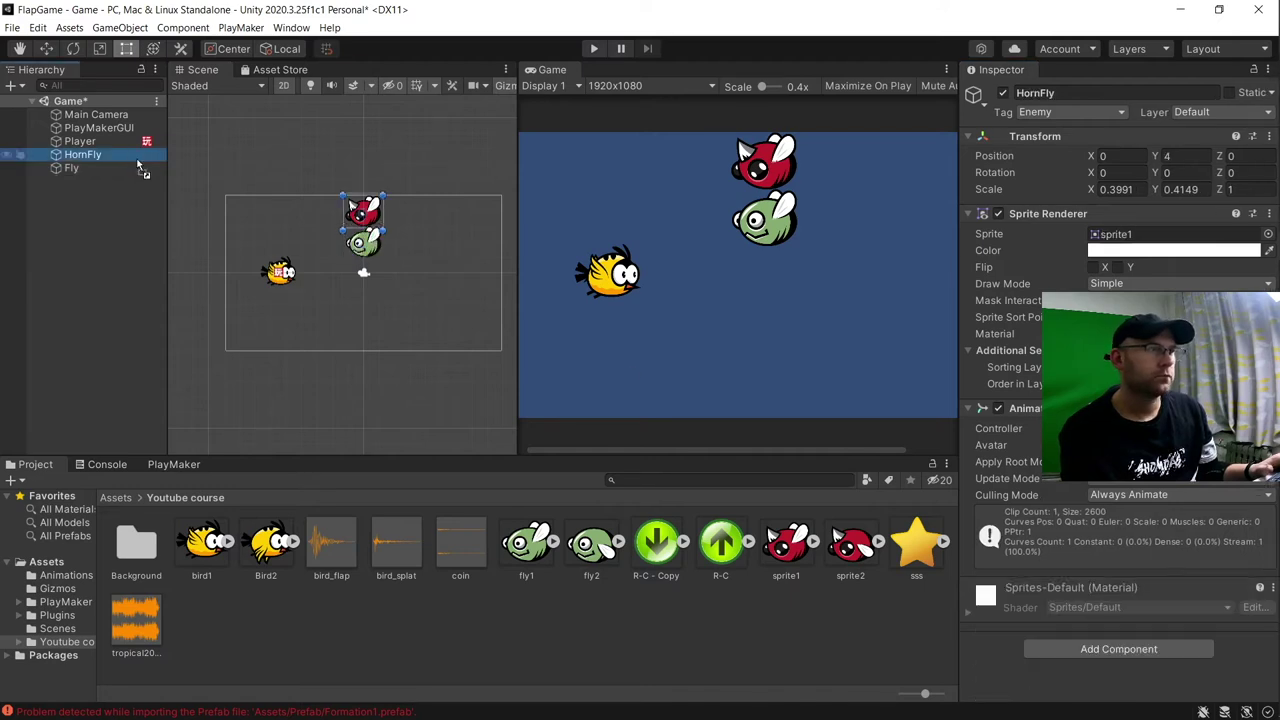
pyautogui.click(1118, 645)
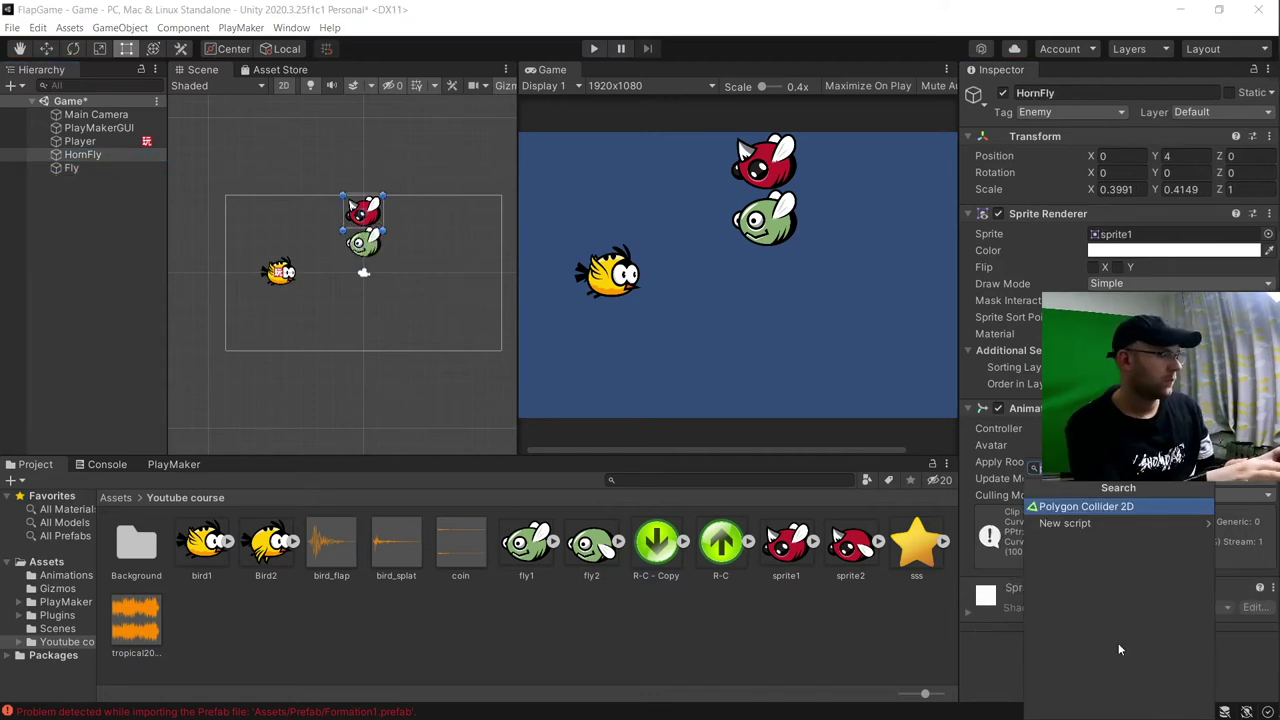
pyautogui.press('Return')
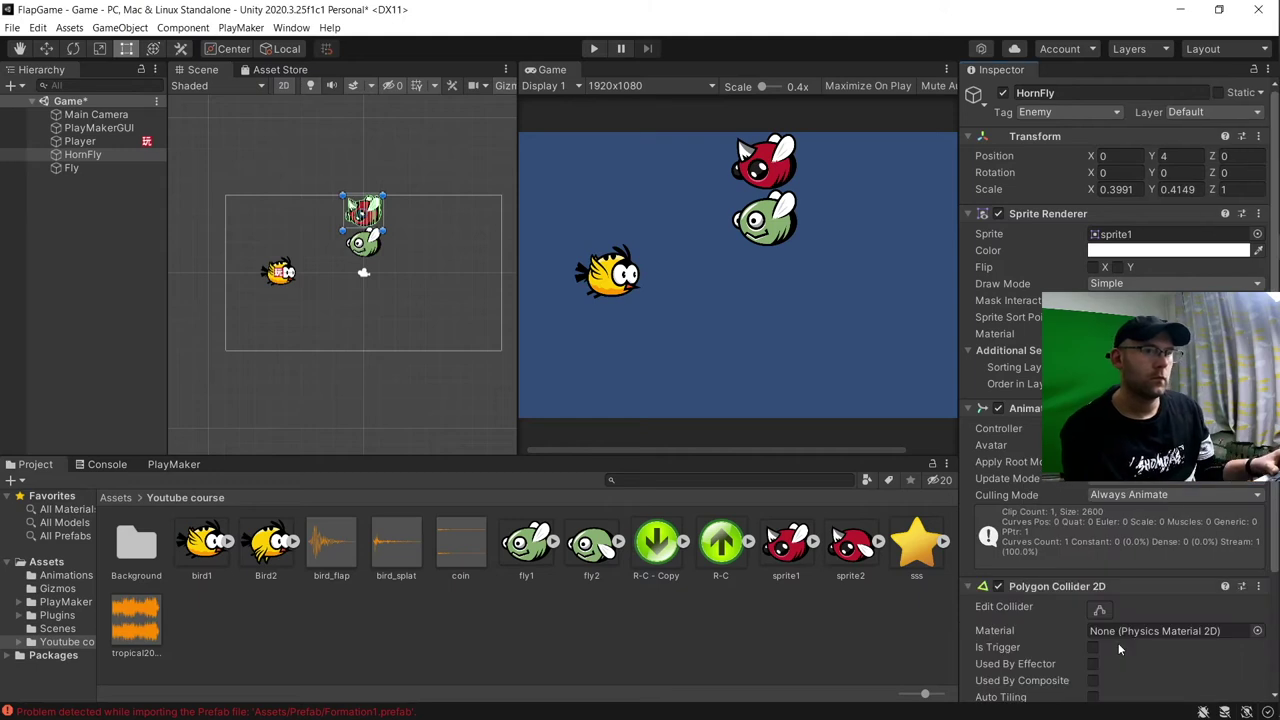
pyautogui.click(1092, 650)
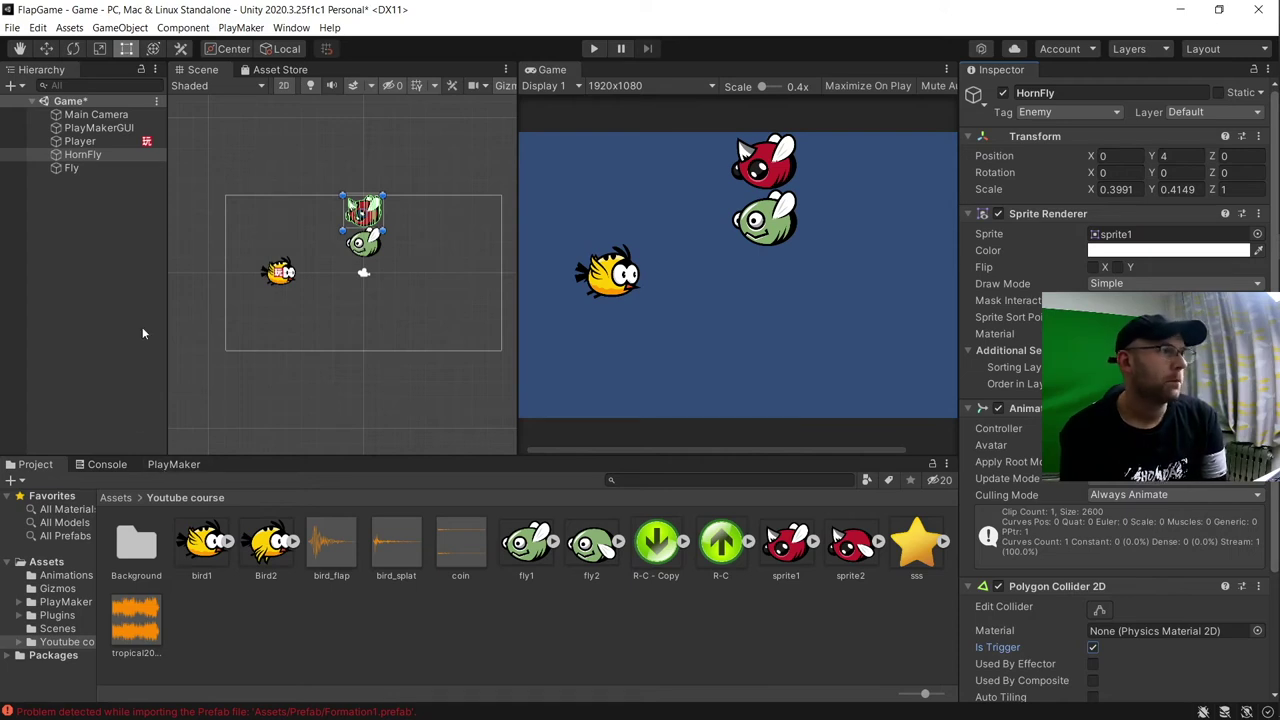
pyautogui.click(118, 274)
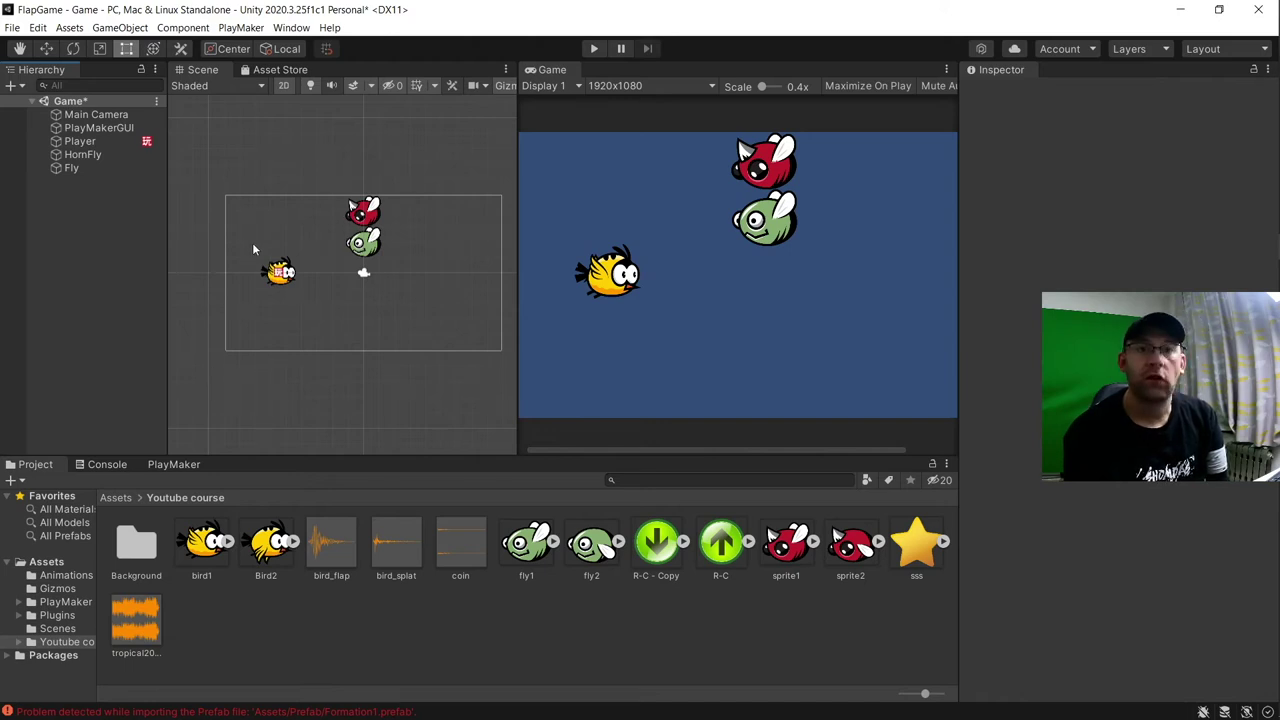
pyautogui.scroll(-3, 251, 186)
# Create an empty GameObject named Cleaner in the Hierarchy
pyautogui.rightClick(91, 208)
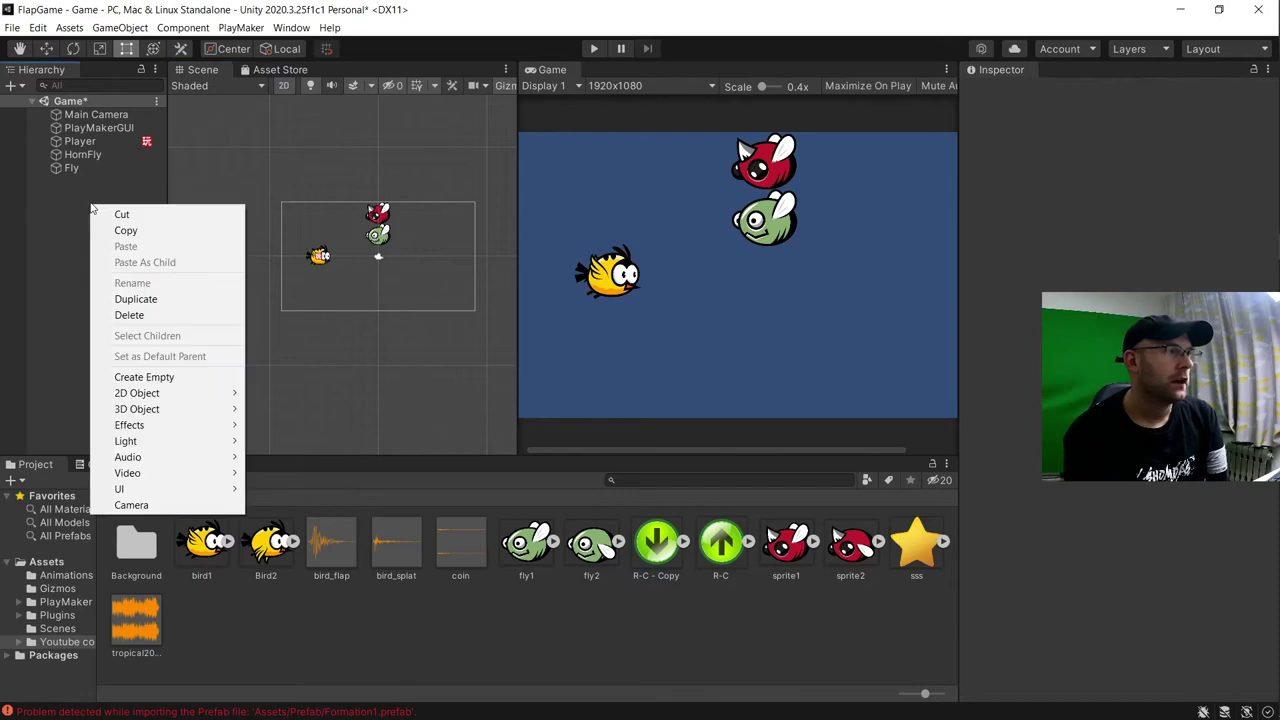
pyautogui.click(165, 377)
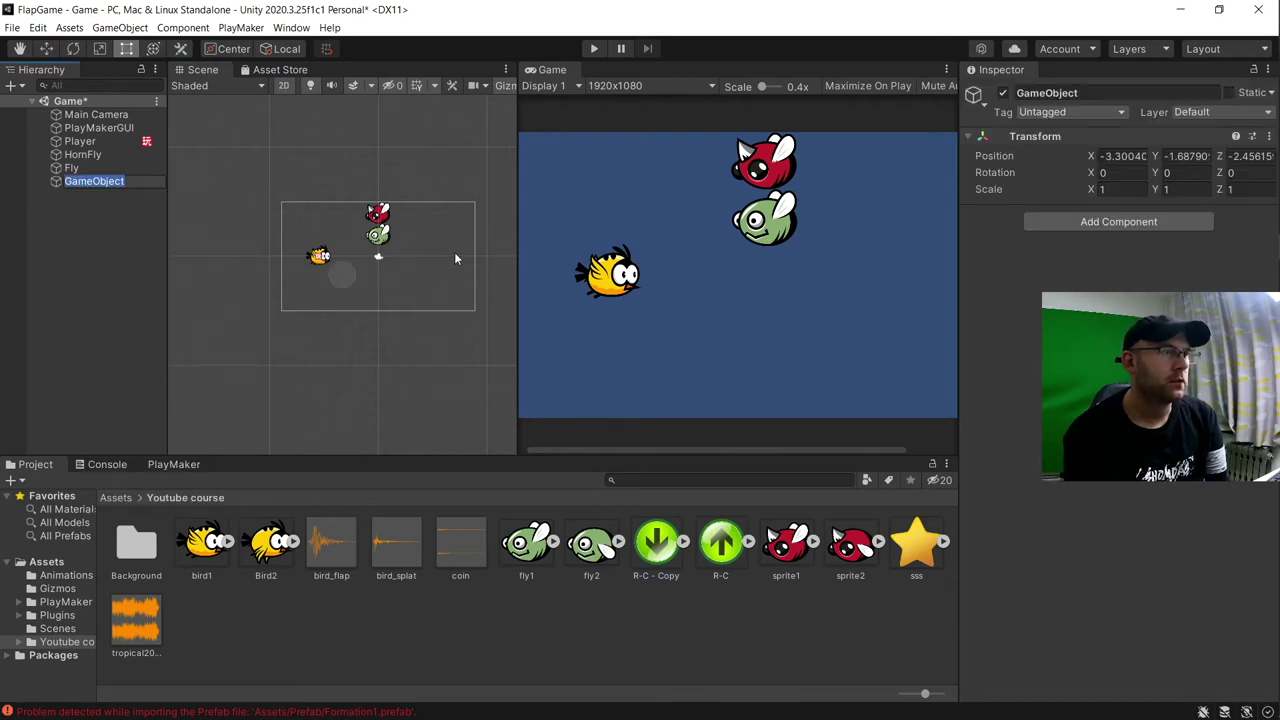
pyautogui.write('Cleane')
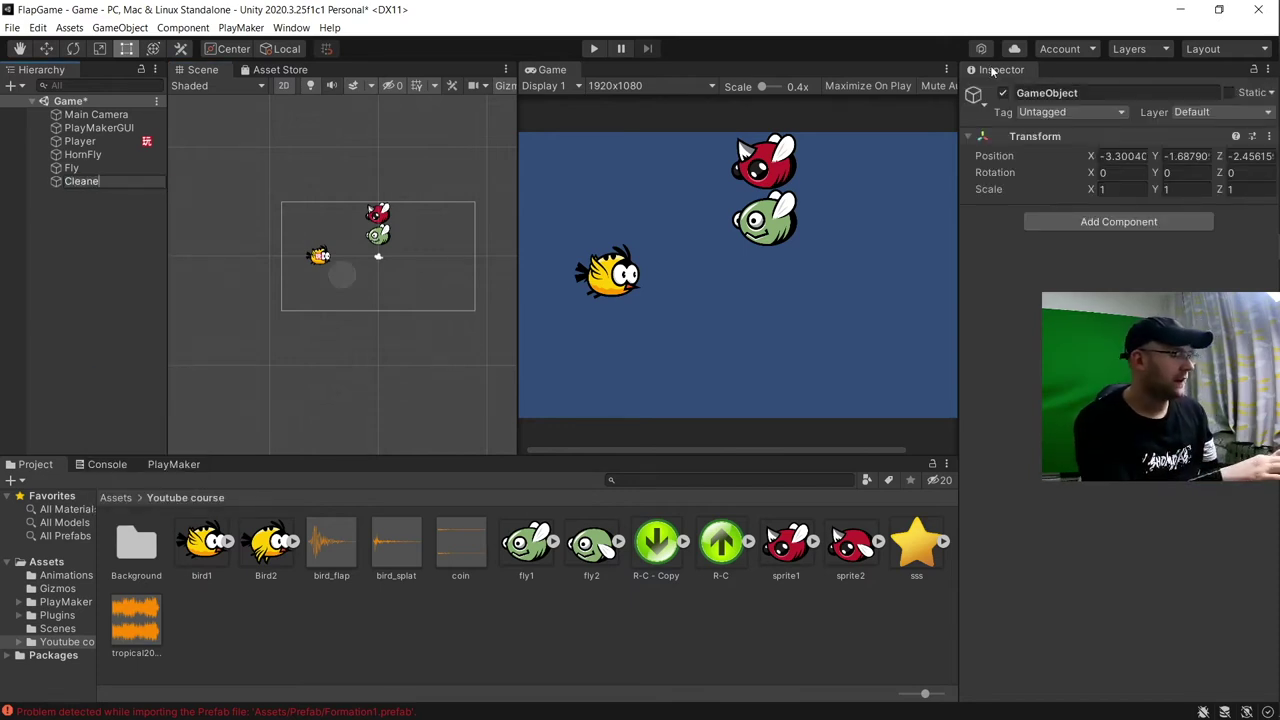
pyautogui.write('r')
pyautogui.press('Return')
# Create a Cleaner tag and assign it to the Cleaner object
pyautogui.click(1043, 114)
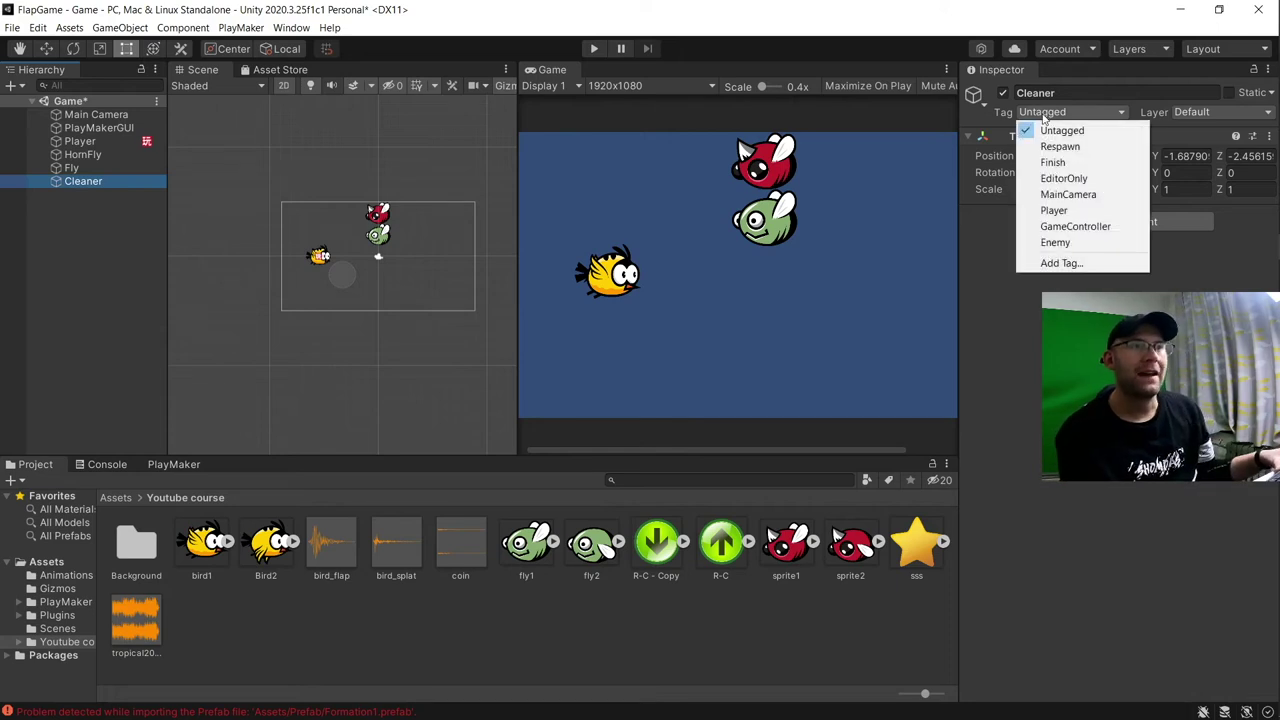
pyautogui.click(1082, 264)
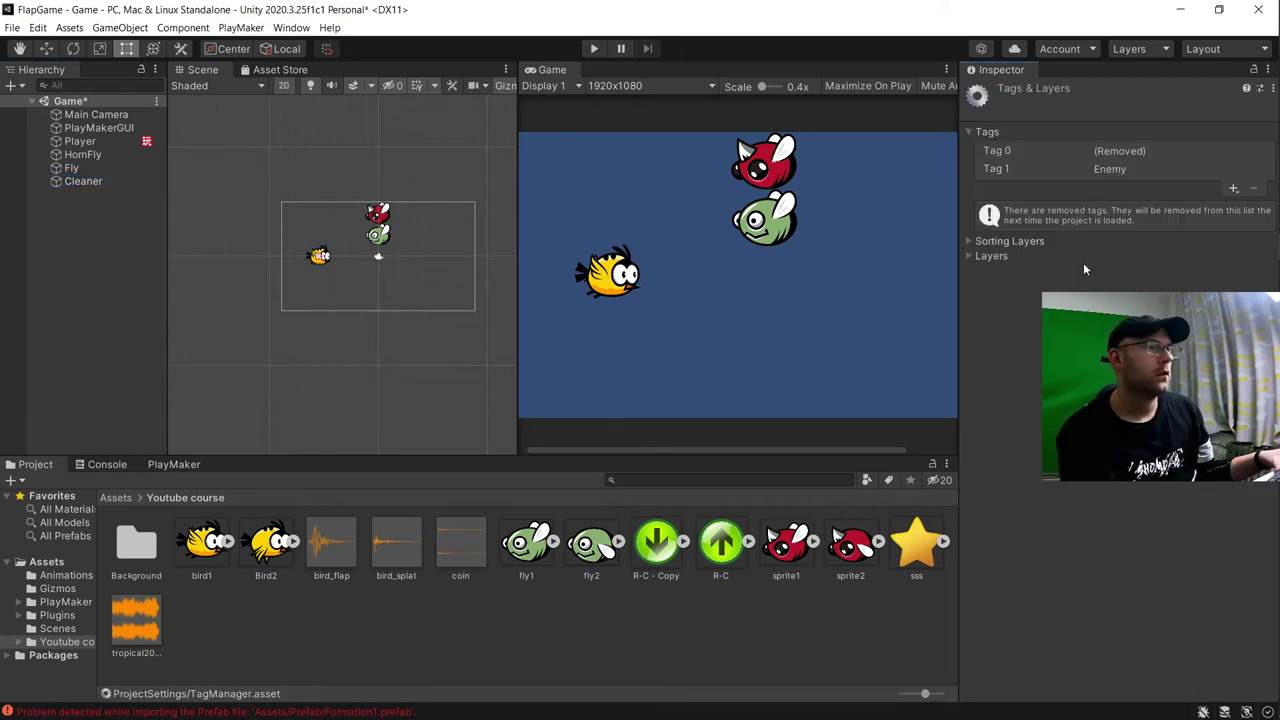
pyautogui.click(1233, 190)
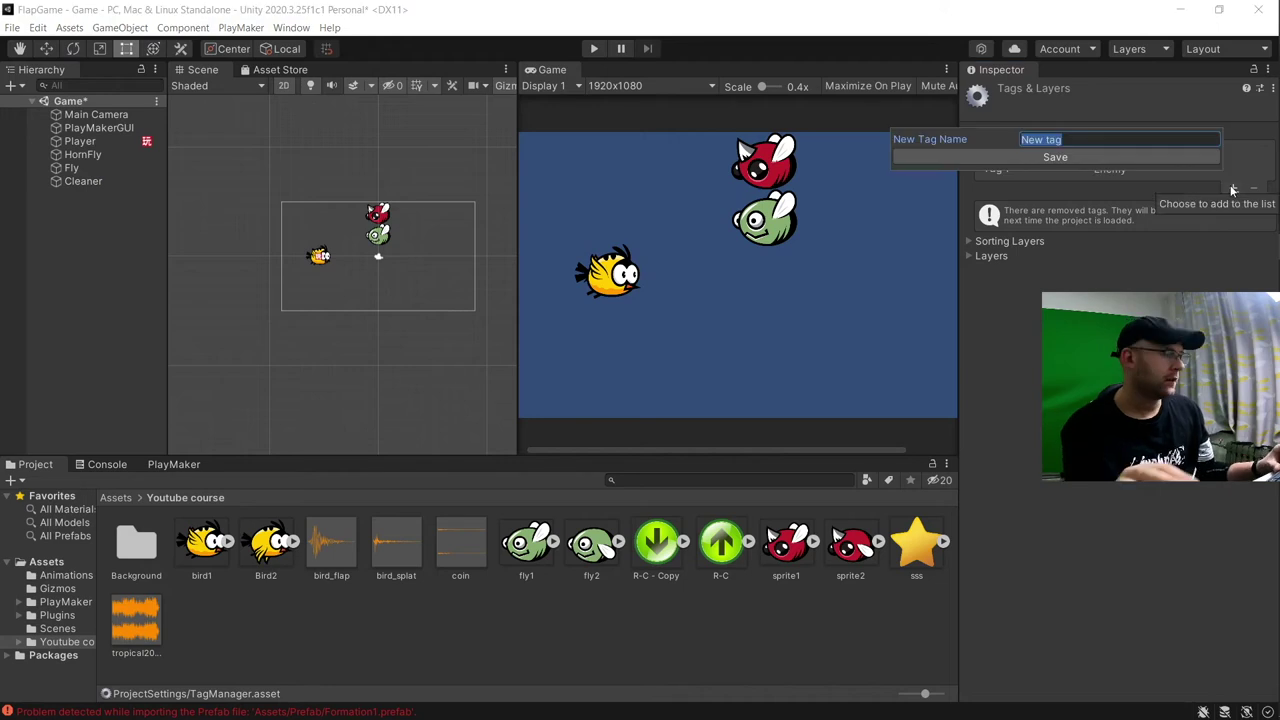
pyautogui.write('Cleaner')
pyautogui.press('Return')
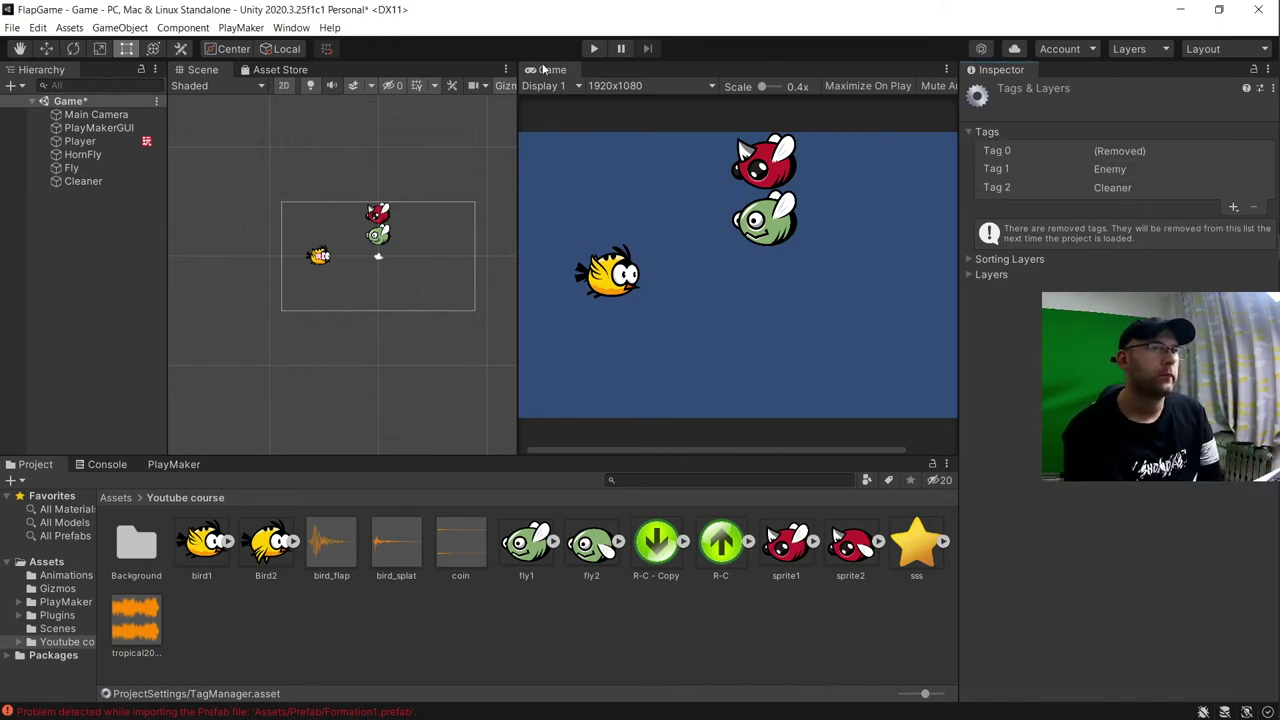
pyautogui.click(113, 181)
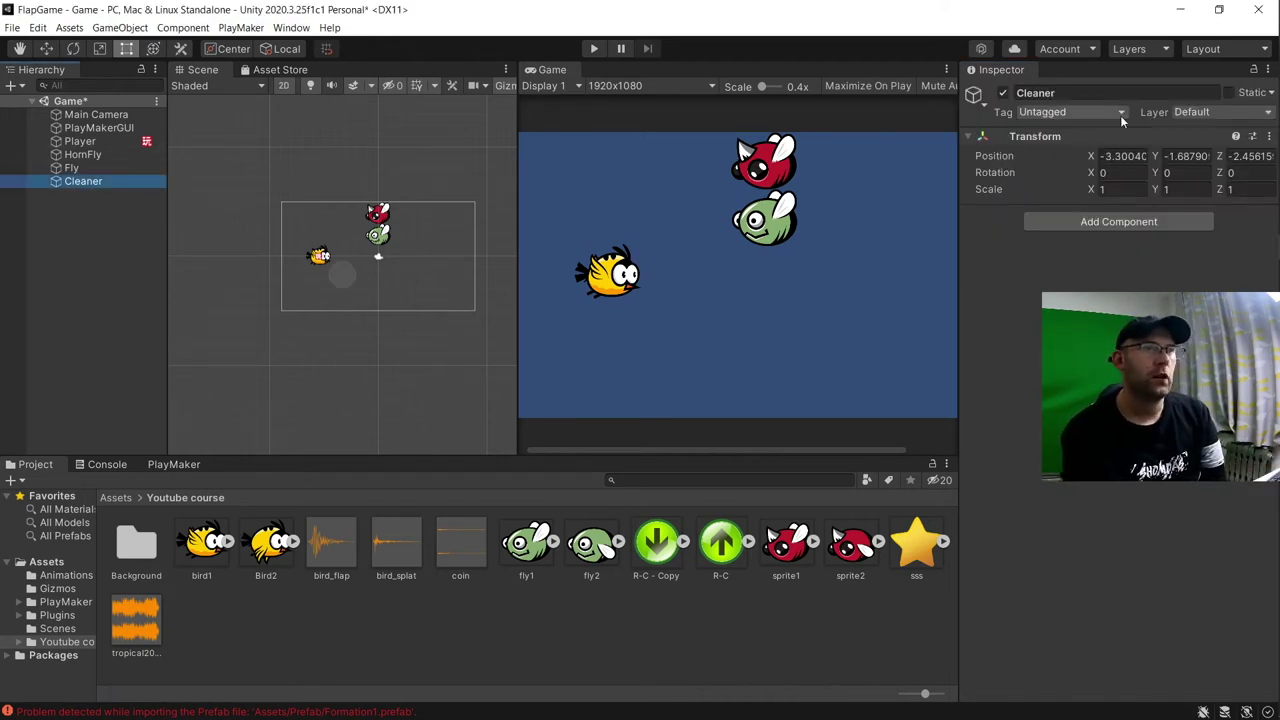
pyautogui.click(1120, 113)
pyautogui.click(1090, 262)
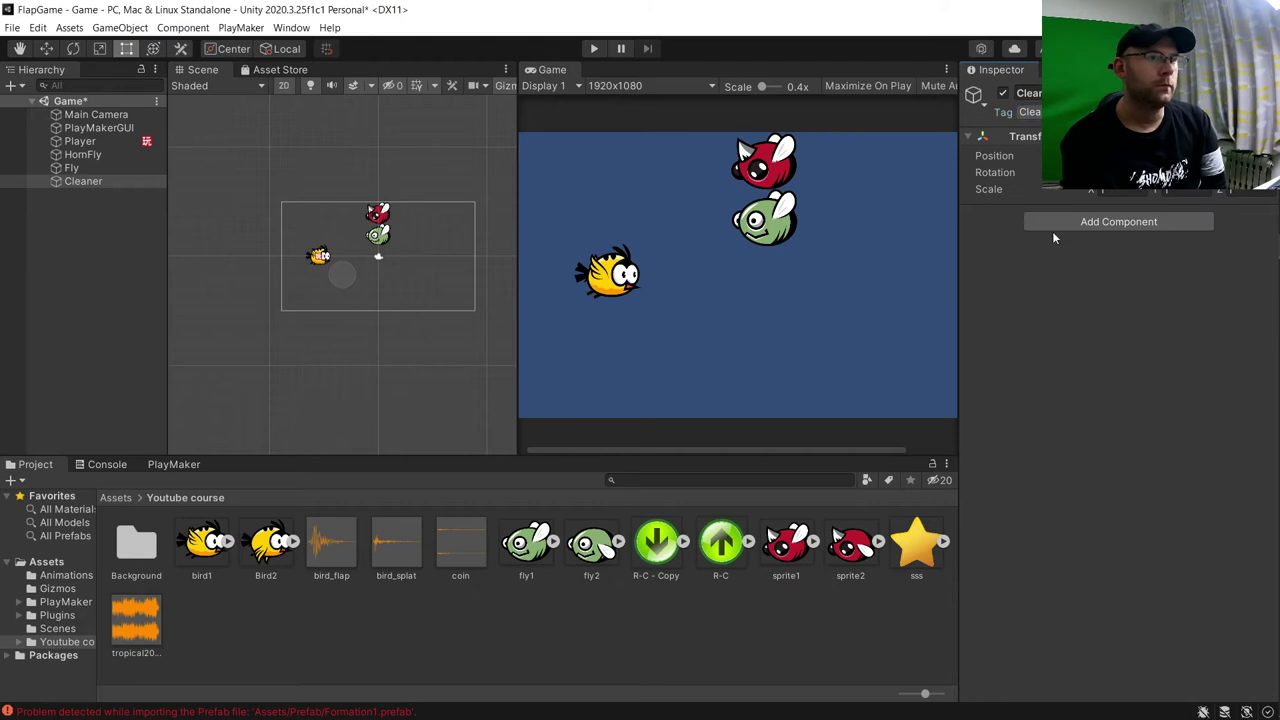
pyautogui.click(1100, 222)
# Set the Cleaner's Transform position to 0, 0, 0
pyautogui.press('Escape')
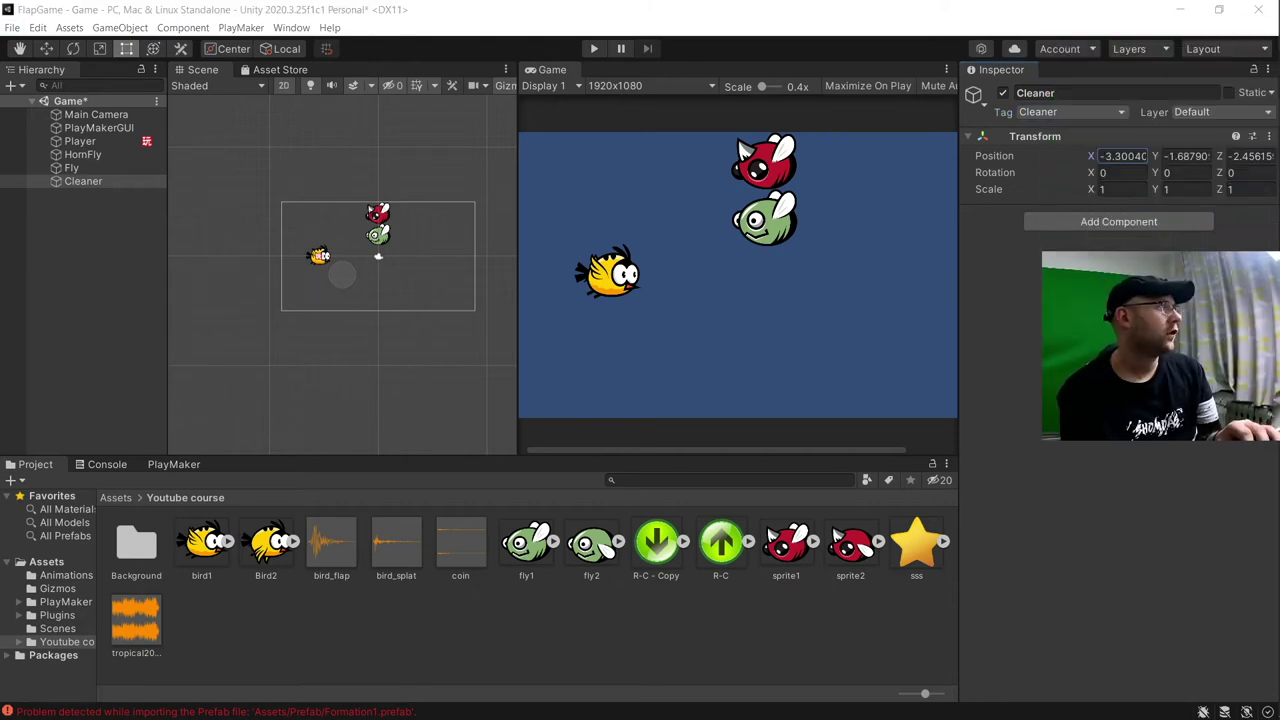
pyautogui.click(1122, 156)
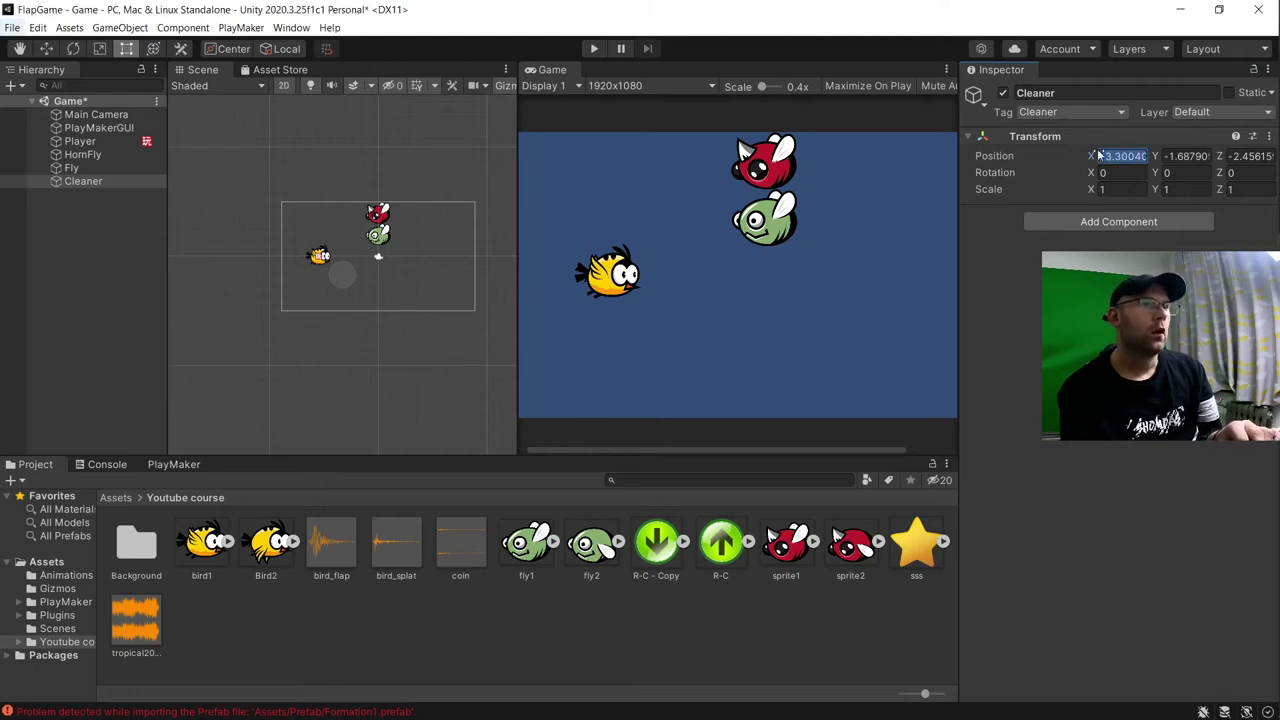
pyautogui.write('0')
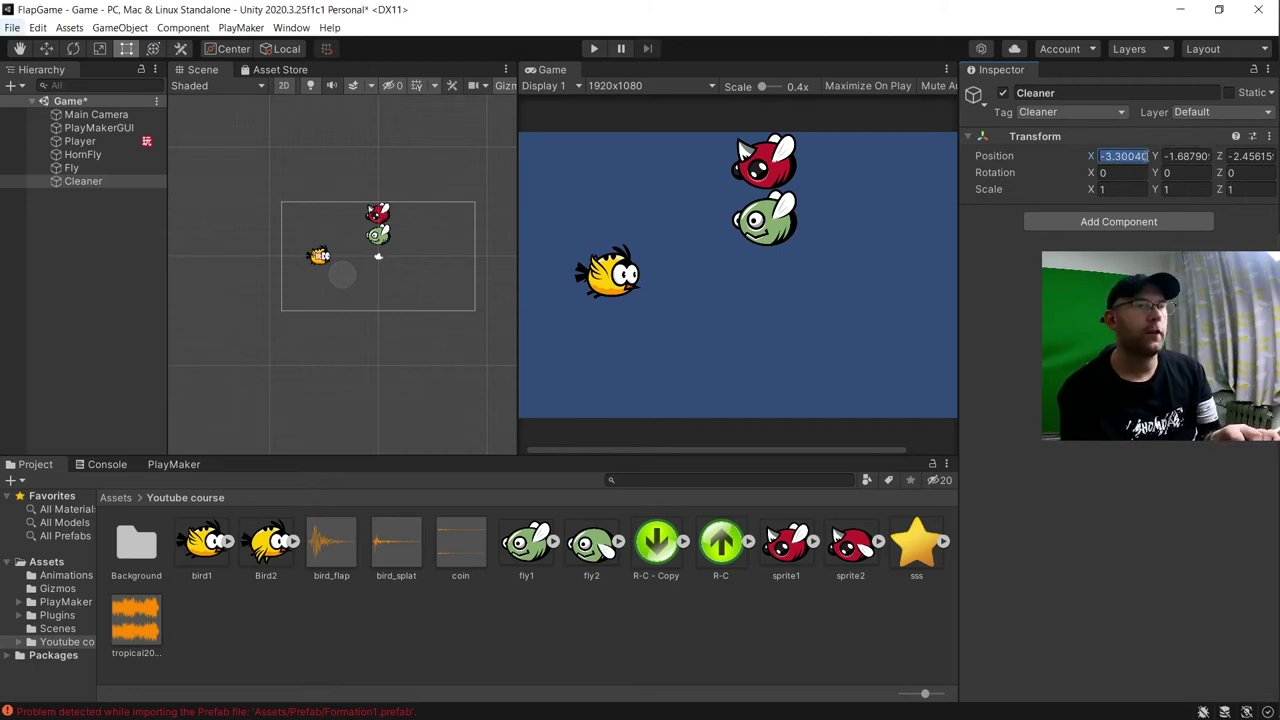
pyautogui.press('Tab')
pyautogui.write('0')
pyautogui.press('Tab')
pyautogui.write('0')
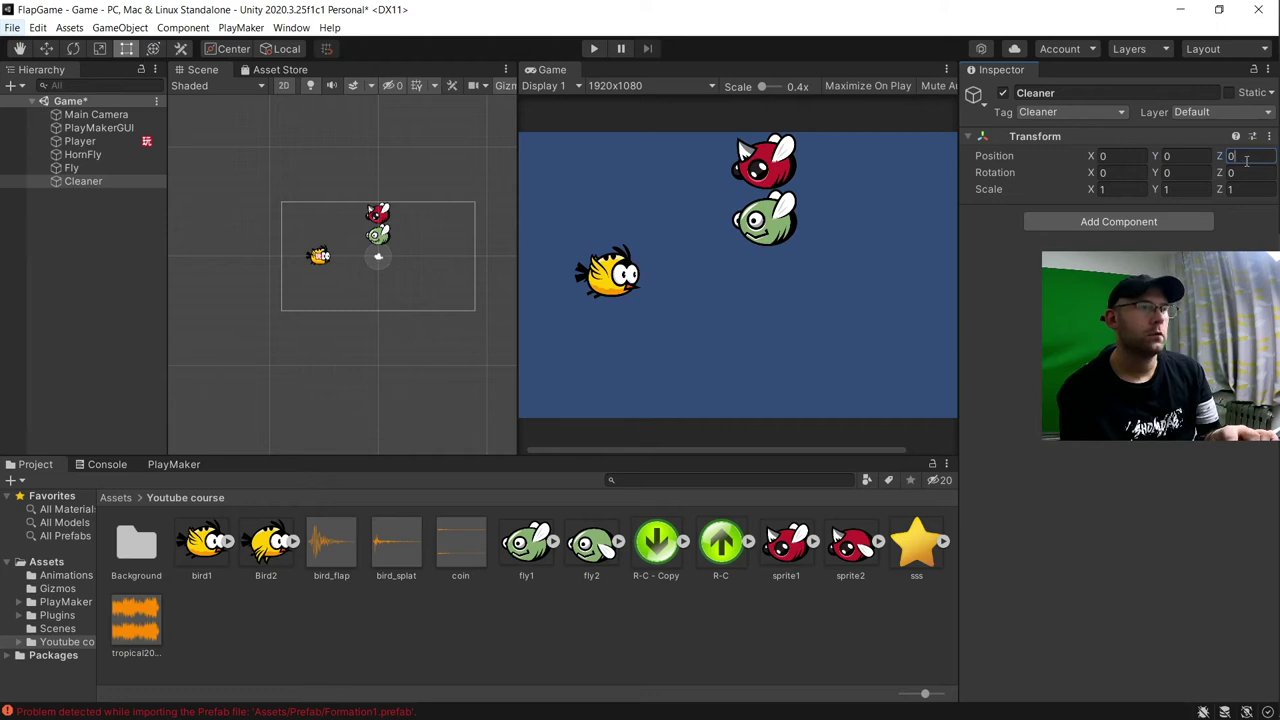
# Add a Box Collider 2D component to the Cleaner
pyautogui.click(1169, 220)
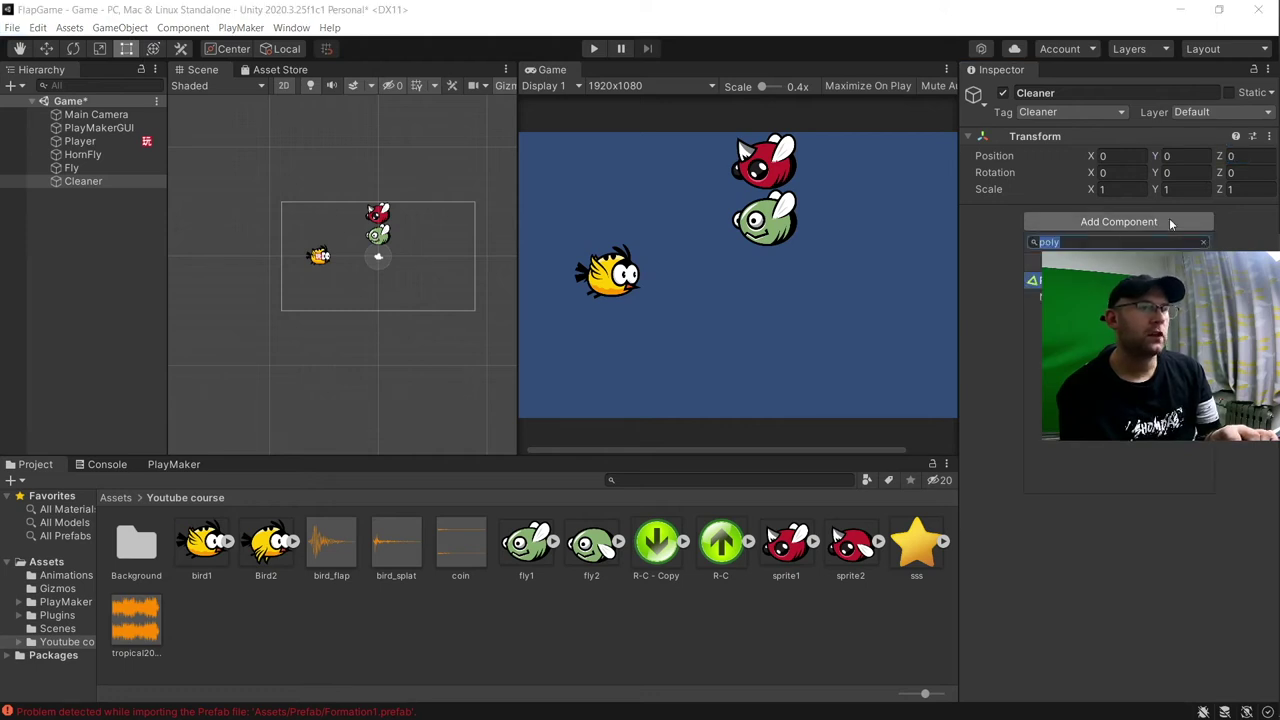
pyautogui.write('box collid')
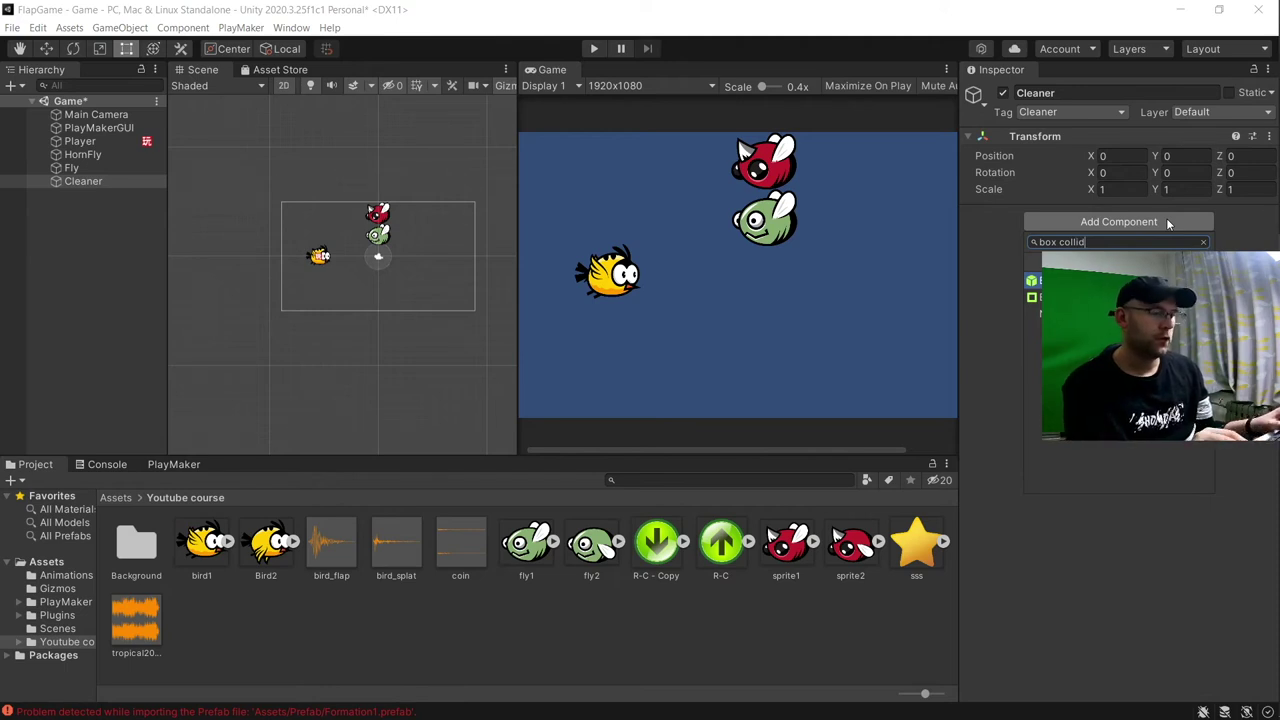
pyautogui.hotkey('ctrl', 'a')
pyautogui.press('Return')
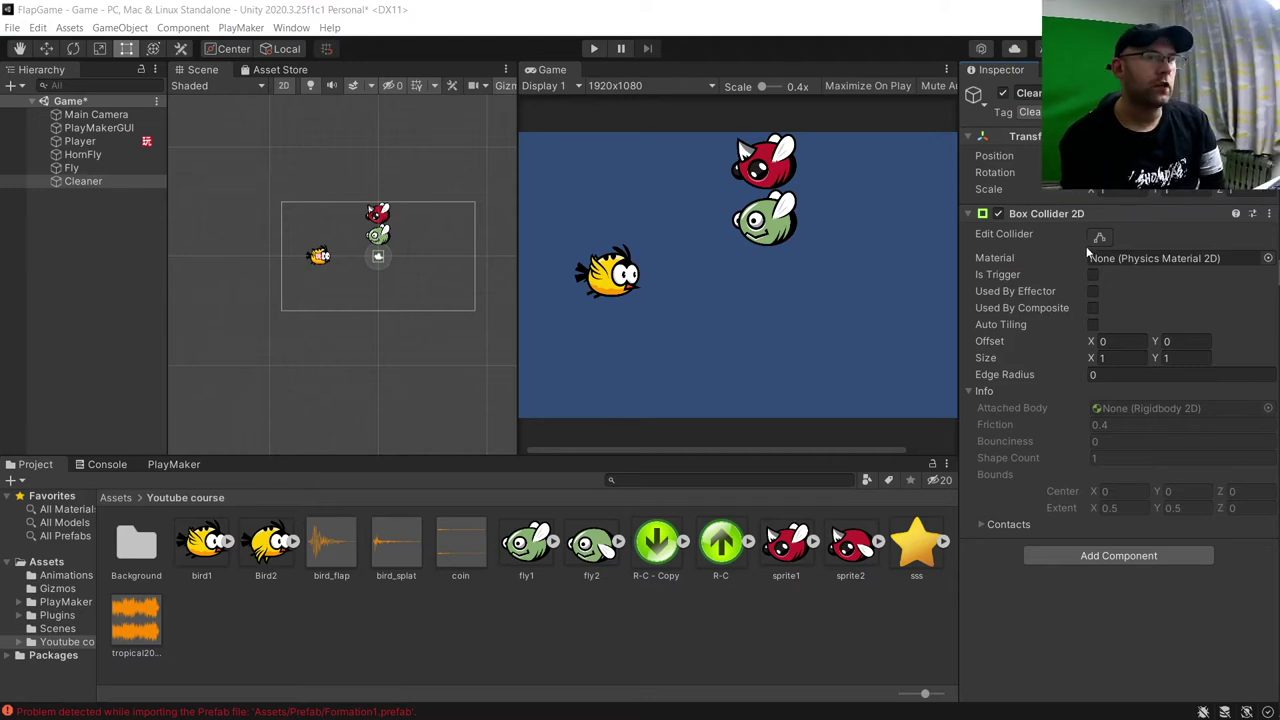
pyautogui.press('alt')
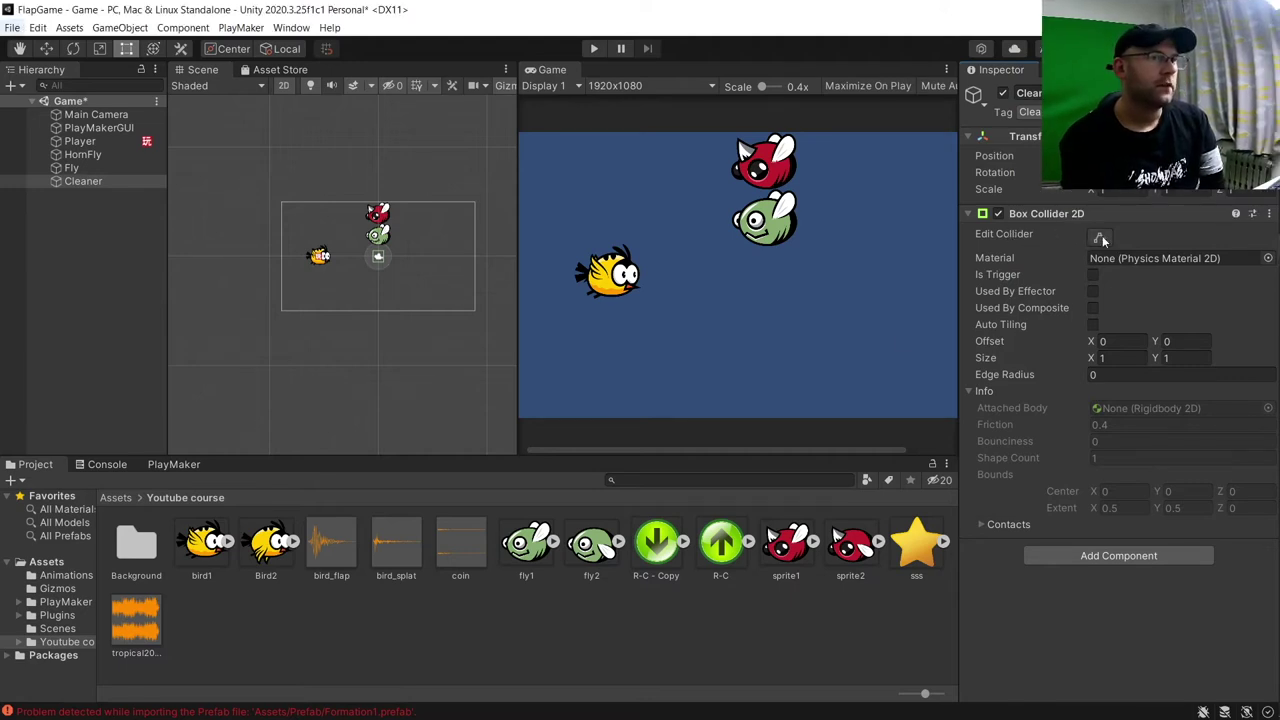
# Stretch the Cleaner's Box Collider 2D into a tall vertical bar about 10.71 high
pyautogui.click(1100, 237)
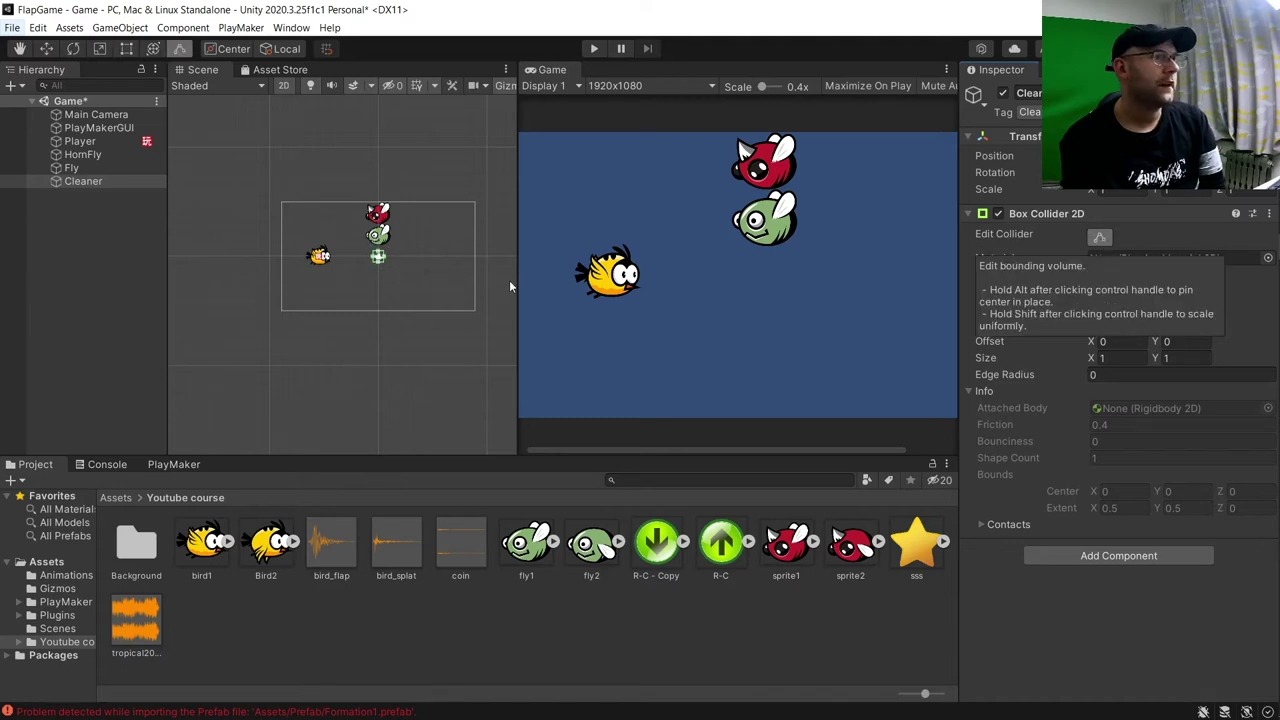
pyautogui.scroll(2, 387, 259)
pyautogui.scroll(2, 384, 262)
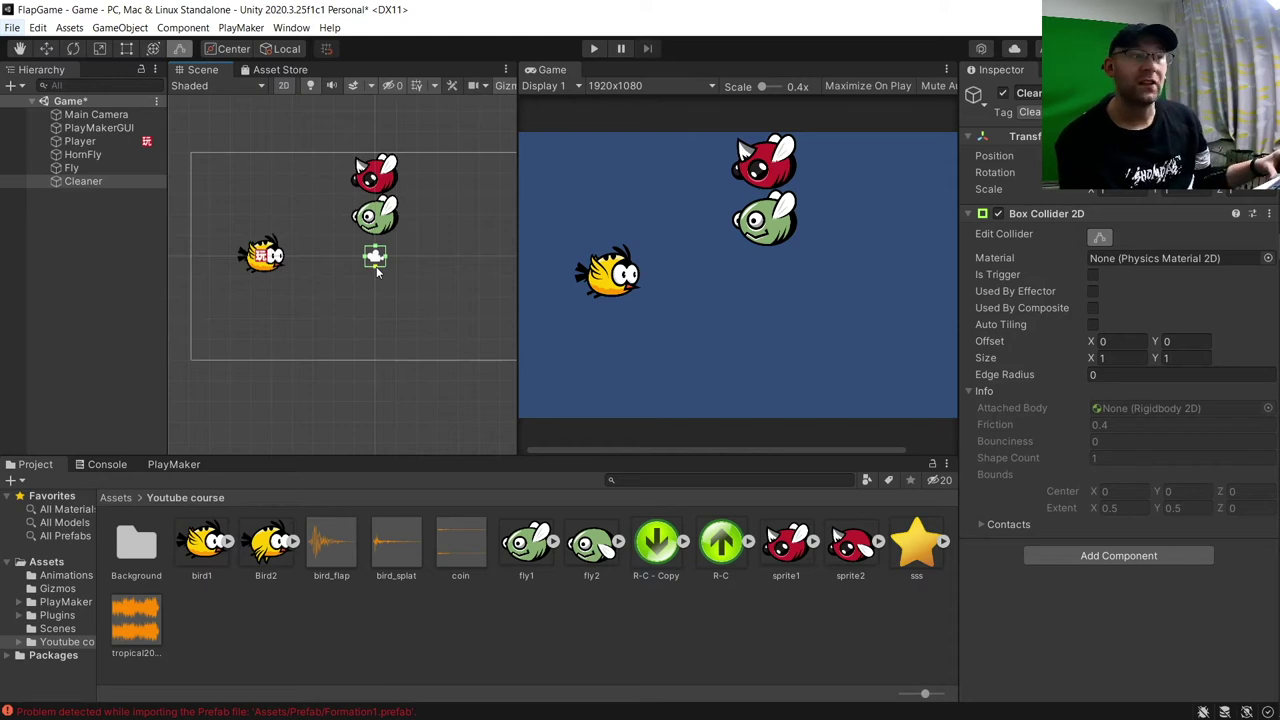
pyautogui.moveTo(377, 271); pyautogui.dragTo(384, 373)
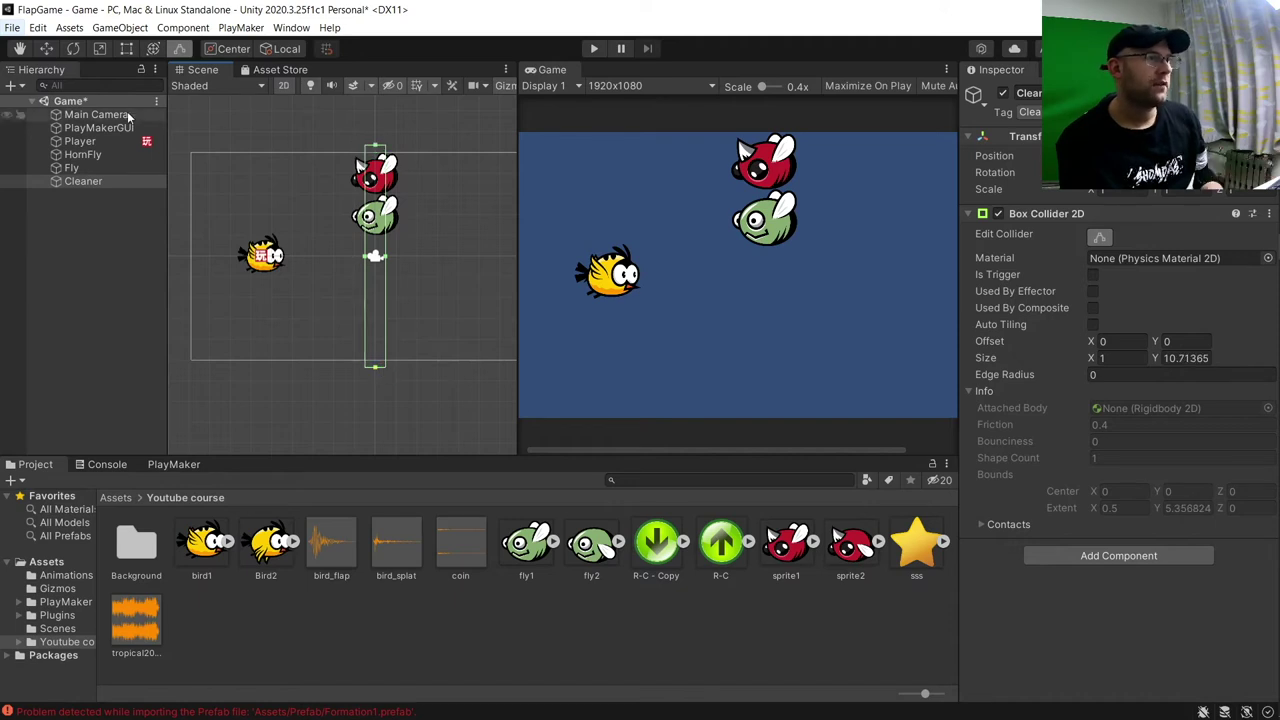
# Move the Cleaner just left of the camera's view
pyautogui.click(47, 48)
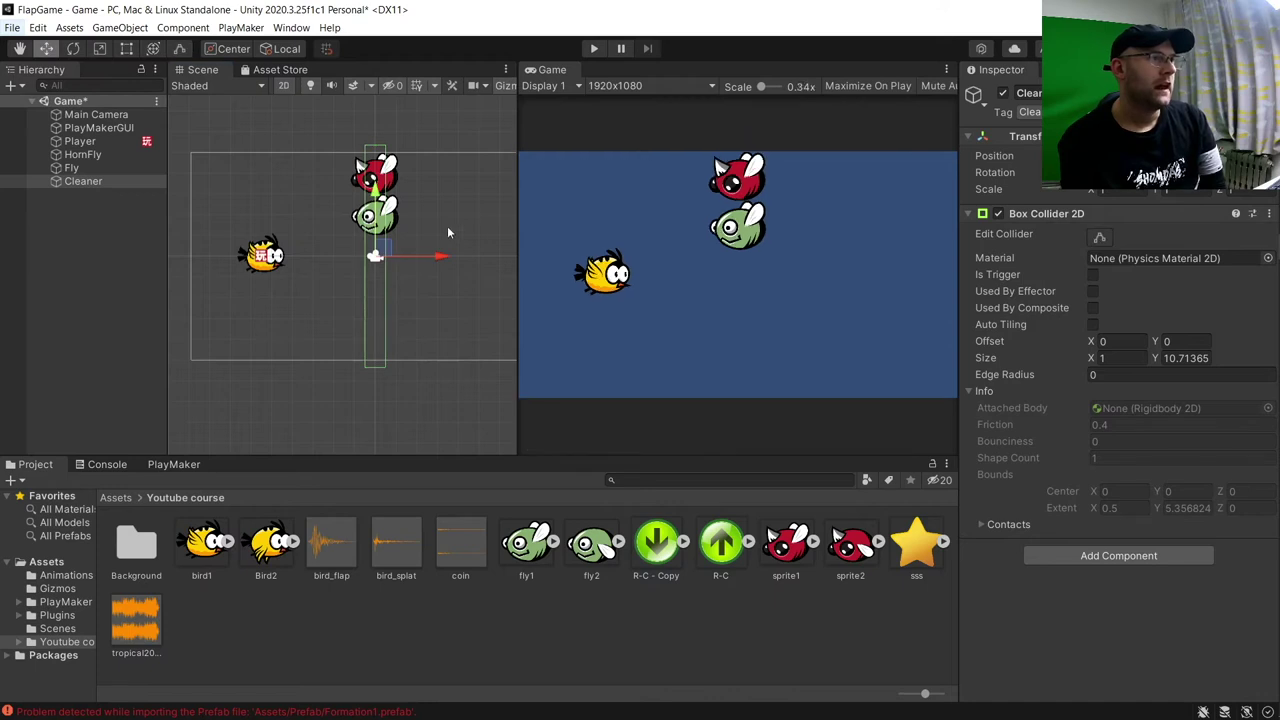
pyautogui.scroll(-1, 430, 256)
pyautogui.moveTo(425, 258); pyautogui.dragTo(351, 269)
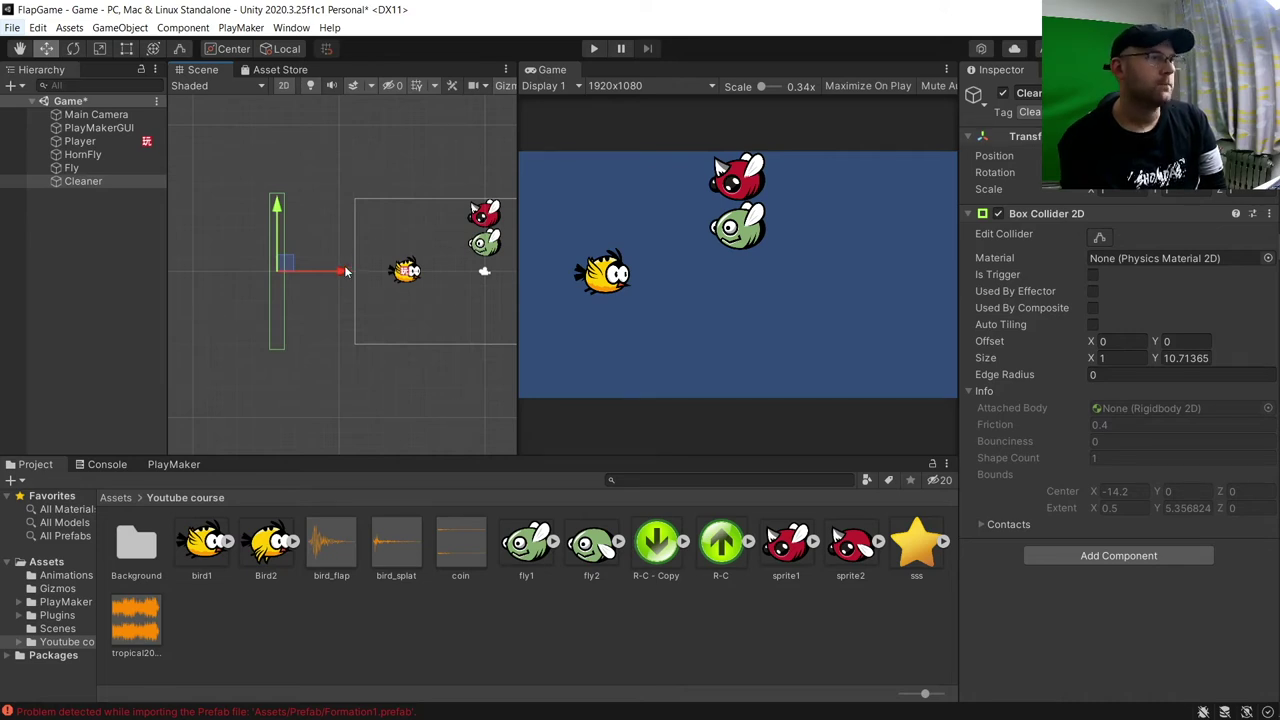
pyautogui.moveTo(345, 272); pyautogui.dragTo(362, 271)
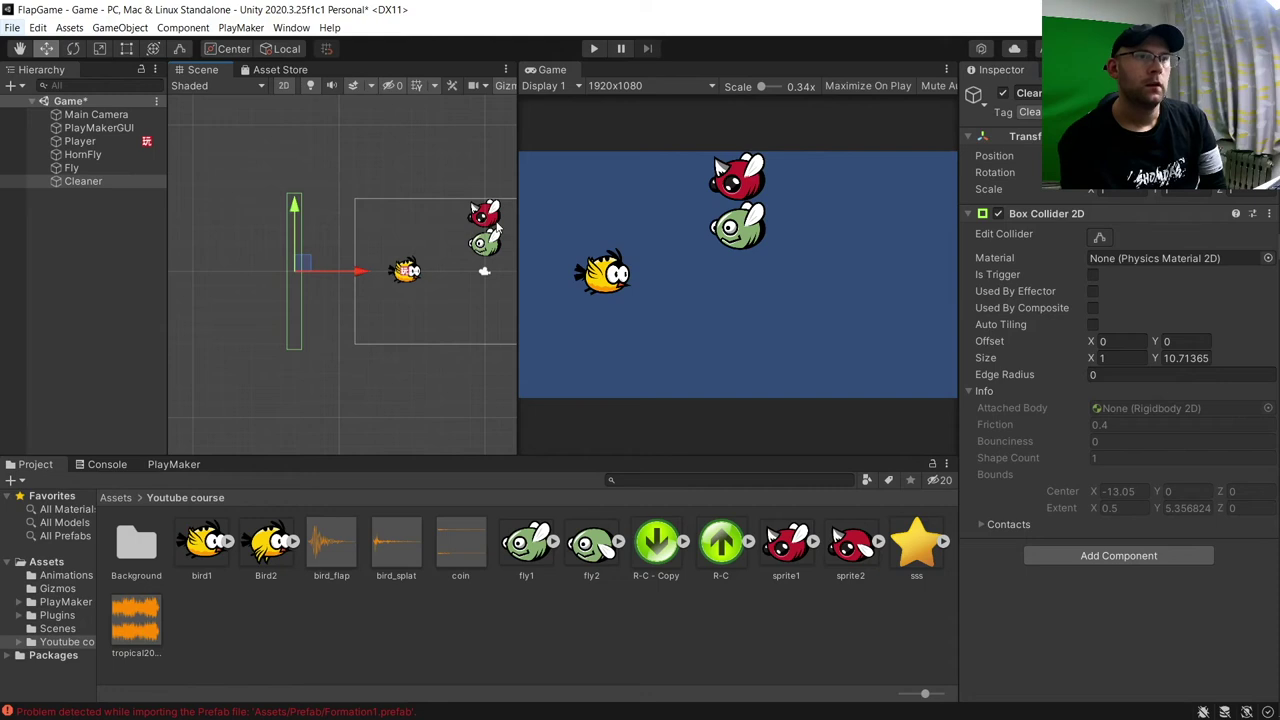
pyautogui.click(82, 154)
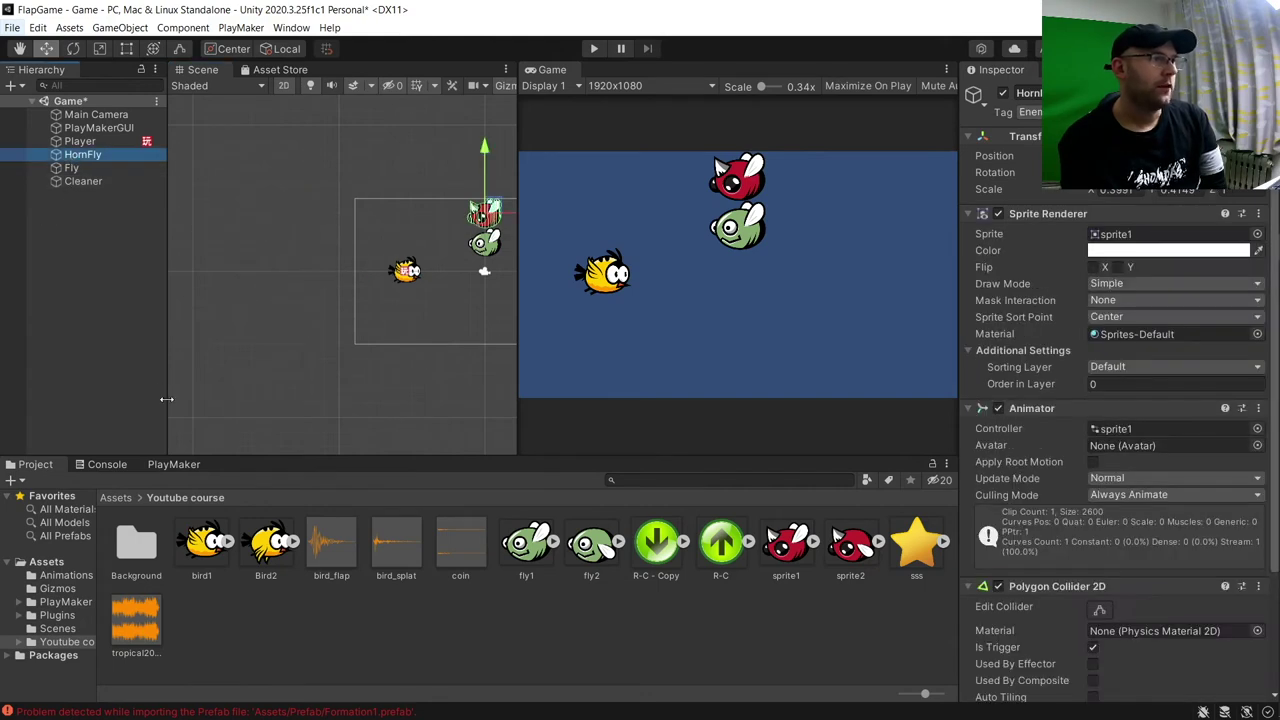
# Add a PlayMaker FSM to HornFly and name it CleanUp
pyautogui.click(174, 464)
pyautogui.rightClick(141, 566)
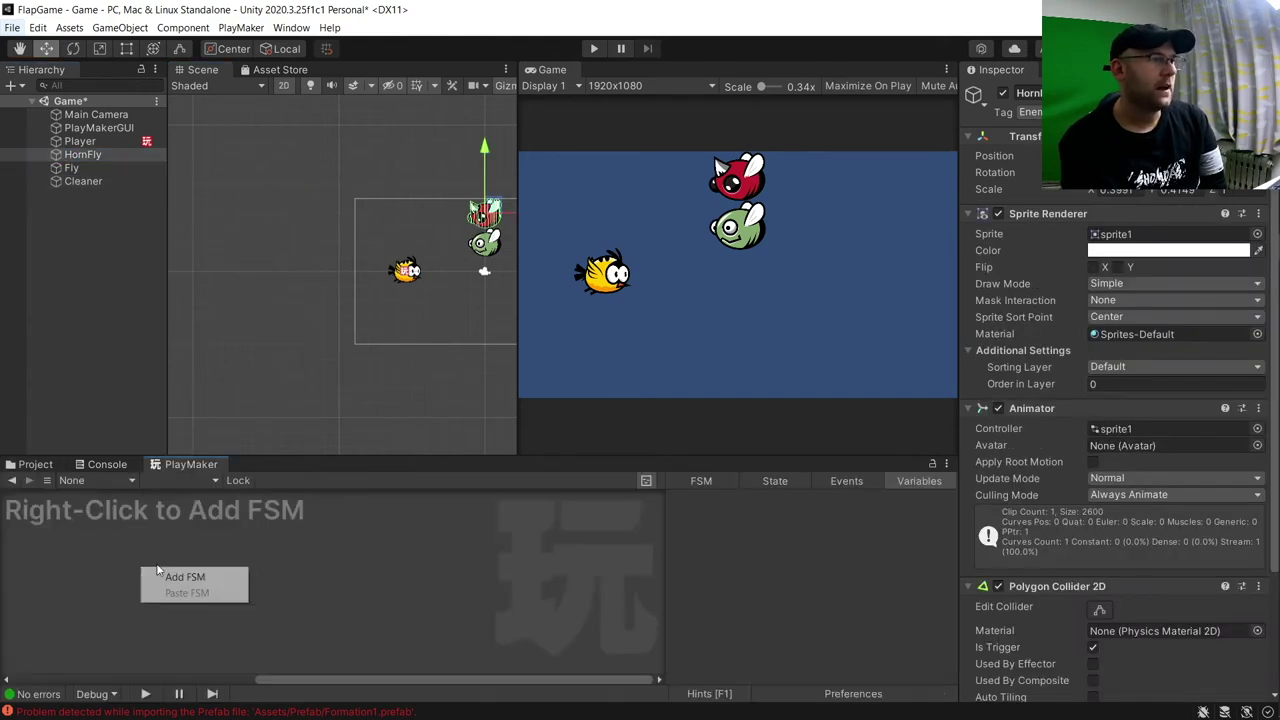
pyautogui.click(190, 578)
pyautogui.scroll(-3, 1045, 573)
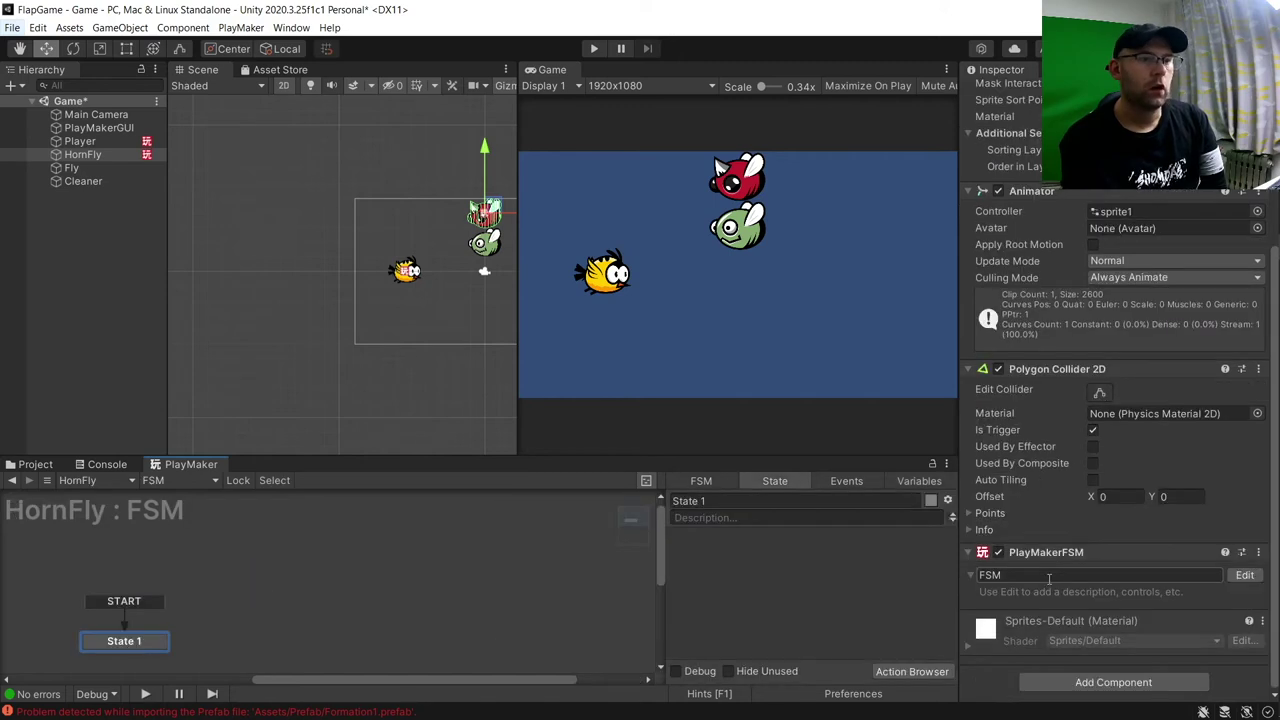
pyautogui.click(1046, 578)
pyautogui.write('CleanUp')
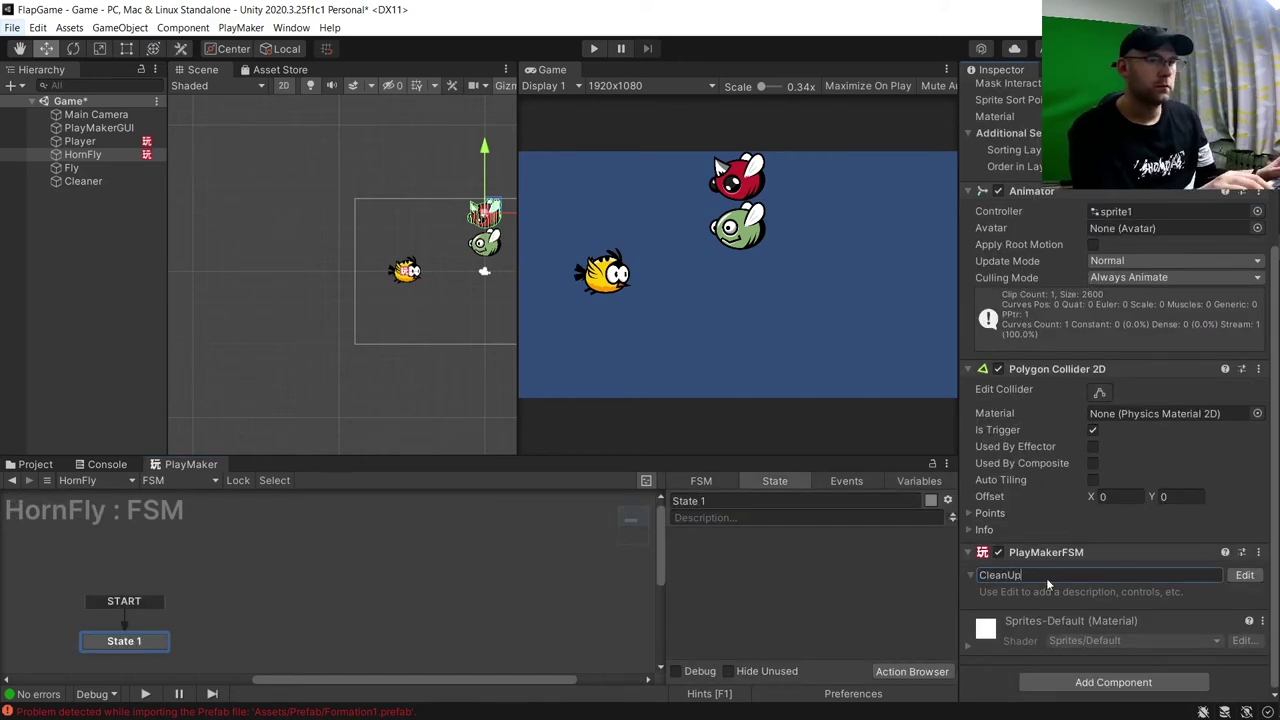
pyautogui.press('Return')
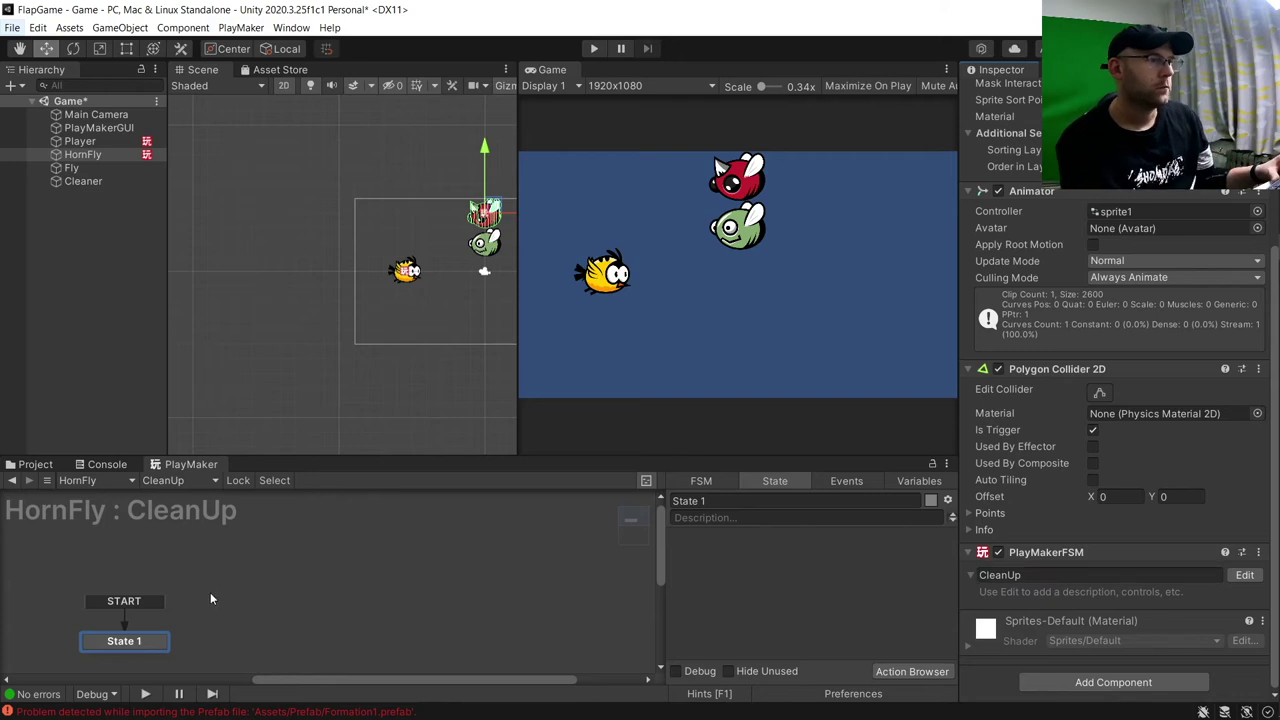
# Create the states WaitToTouchCleaner and DestroySelf in the CleanUp graph
pyautogui.click(775, 501)
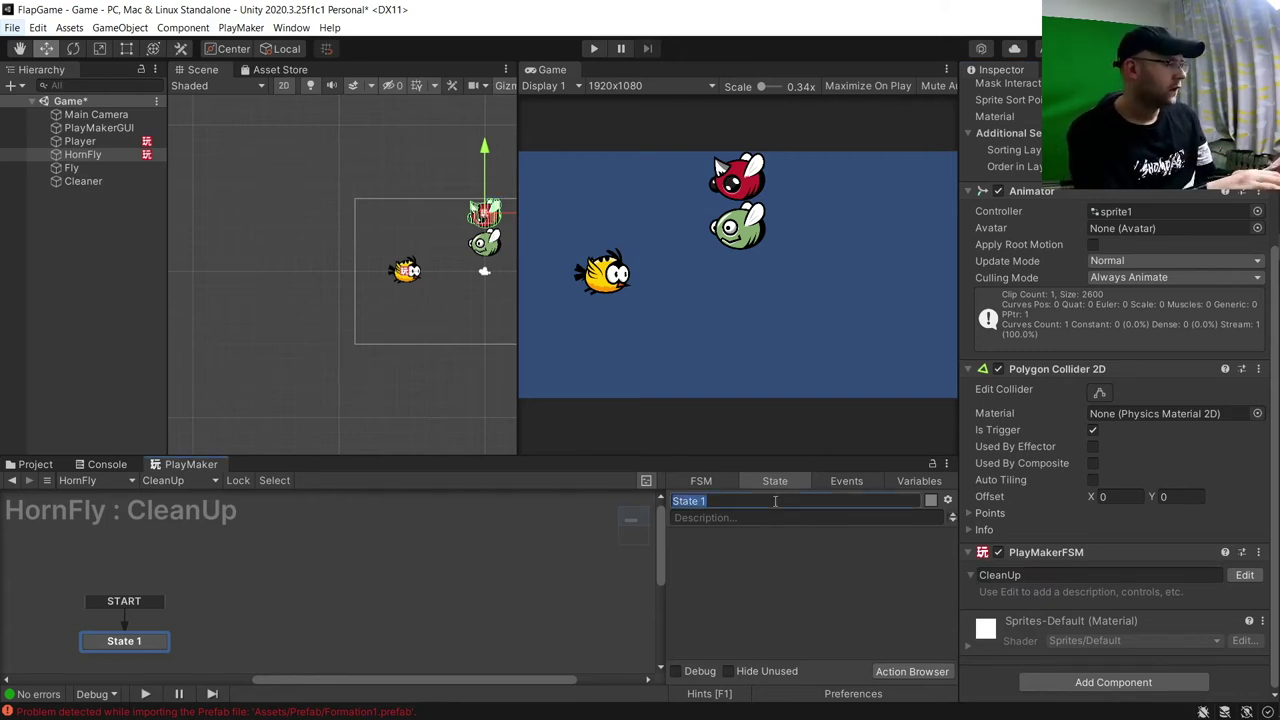
pyautogui.write('WaitTo')
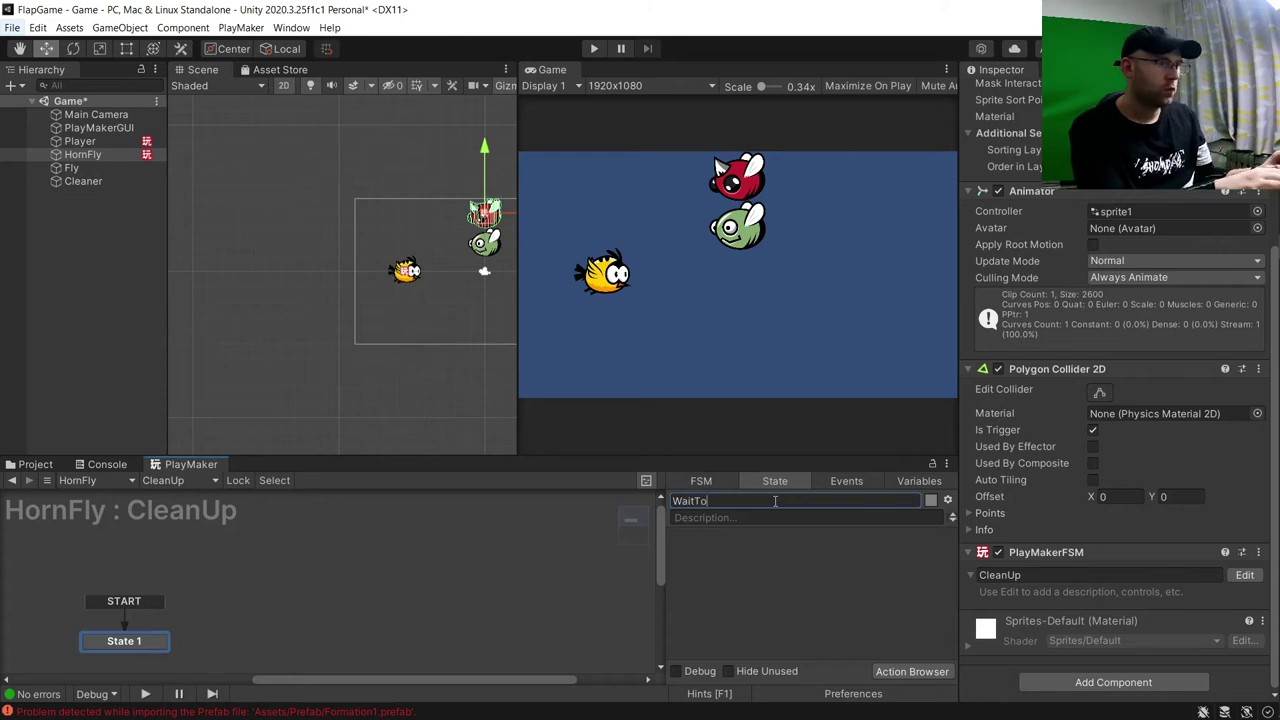
pyautogui.write('TouchCleane')
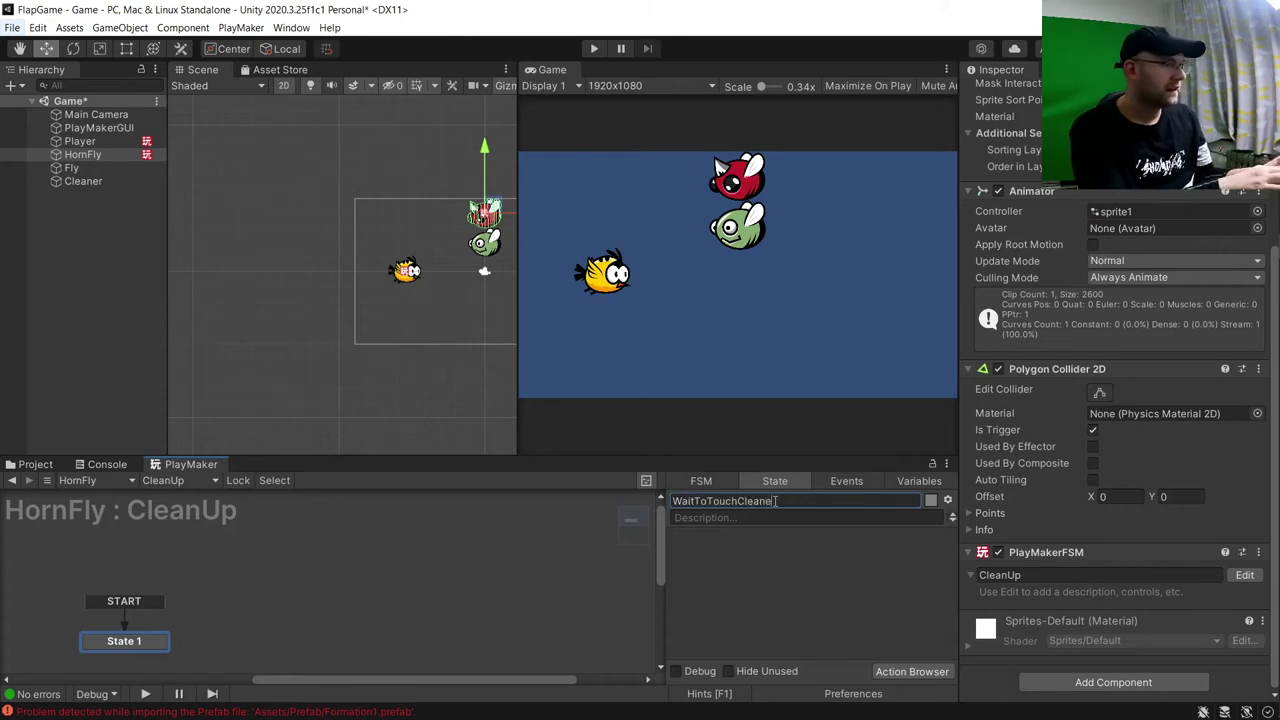
pyautogui.write('r')
pyautogui.press('Return')
pyautogui.rightClick(281, 627)
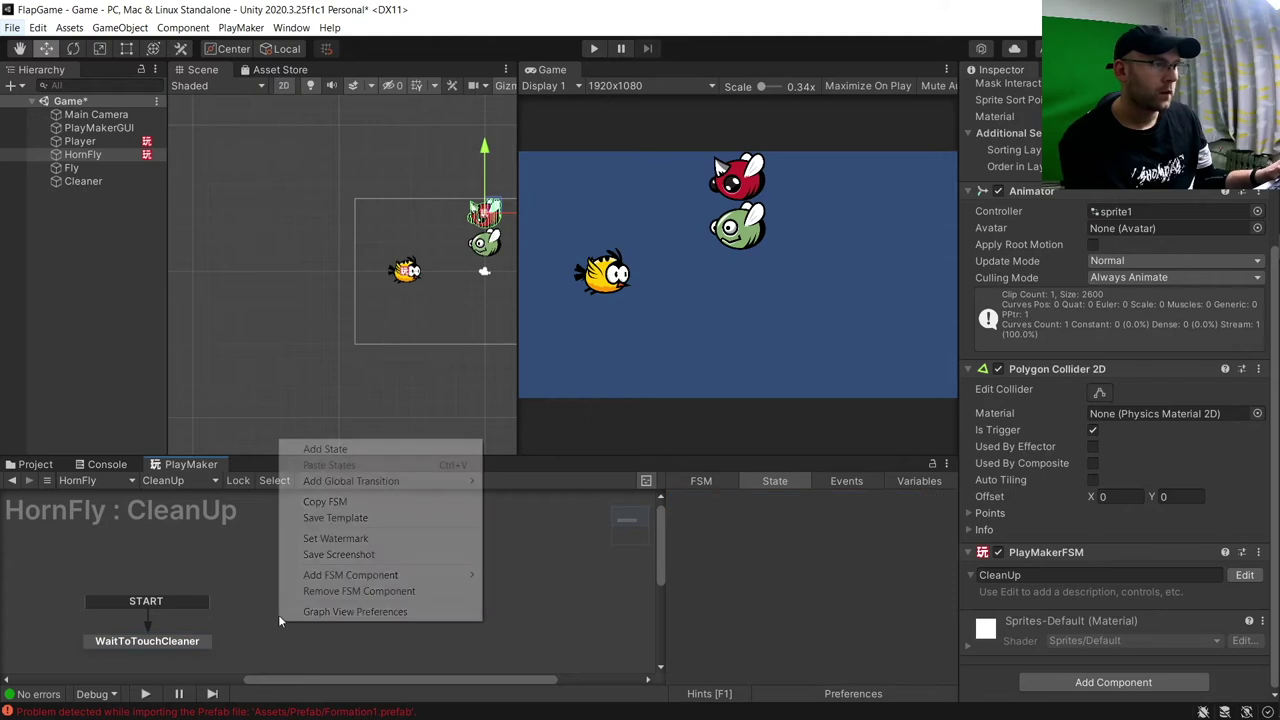
pyautogui.click(320, 449)
pyautogui.click(846, 503)
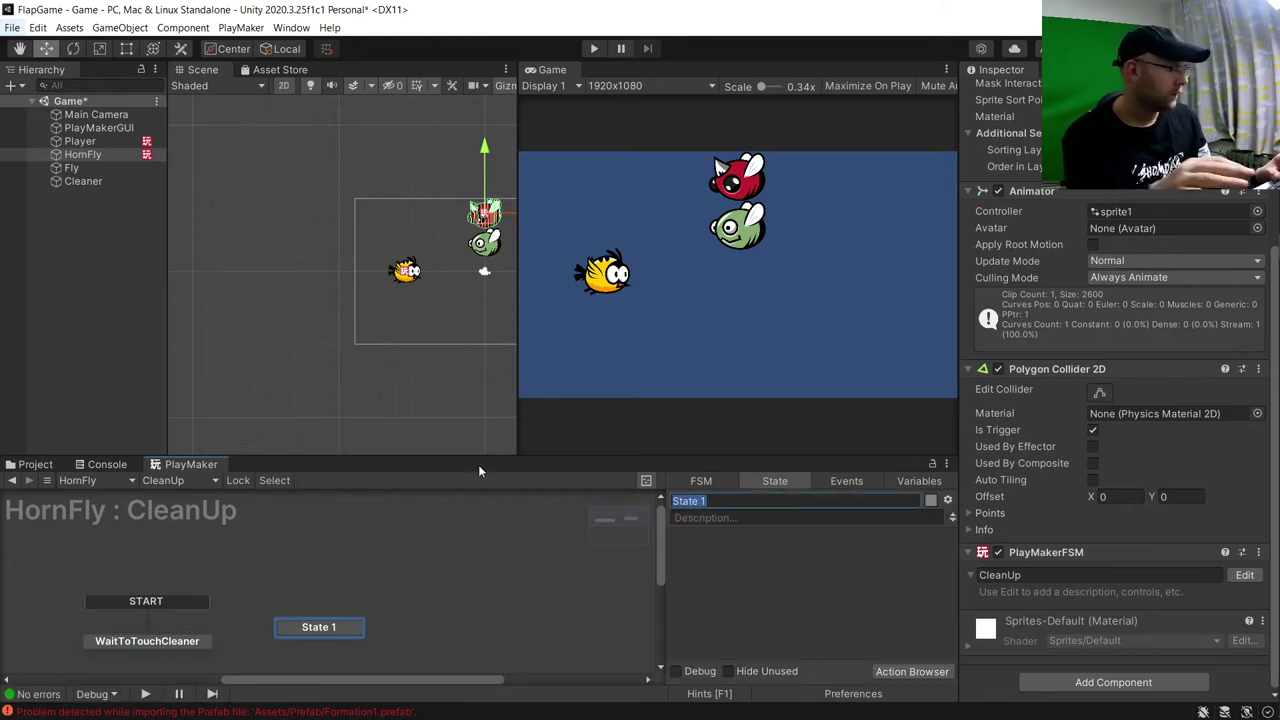
pyautogui.write('DestroyS')
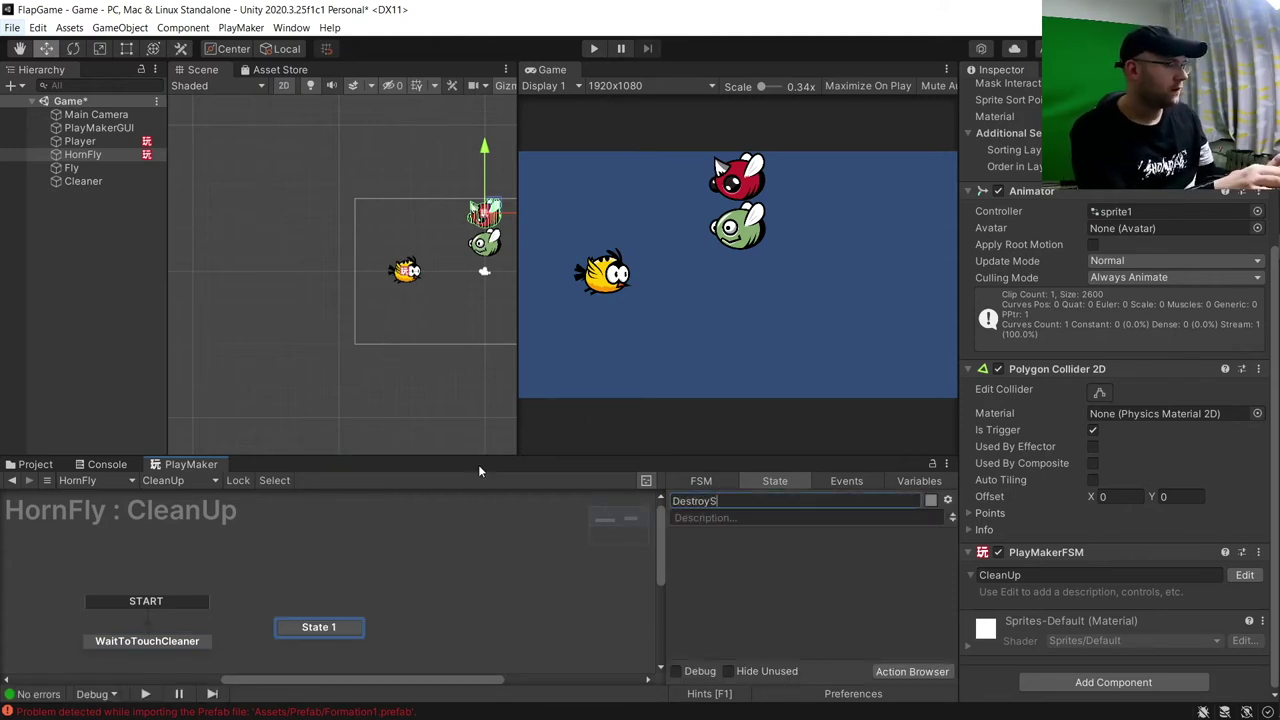
pyautogui.write('elf')
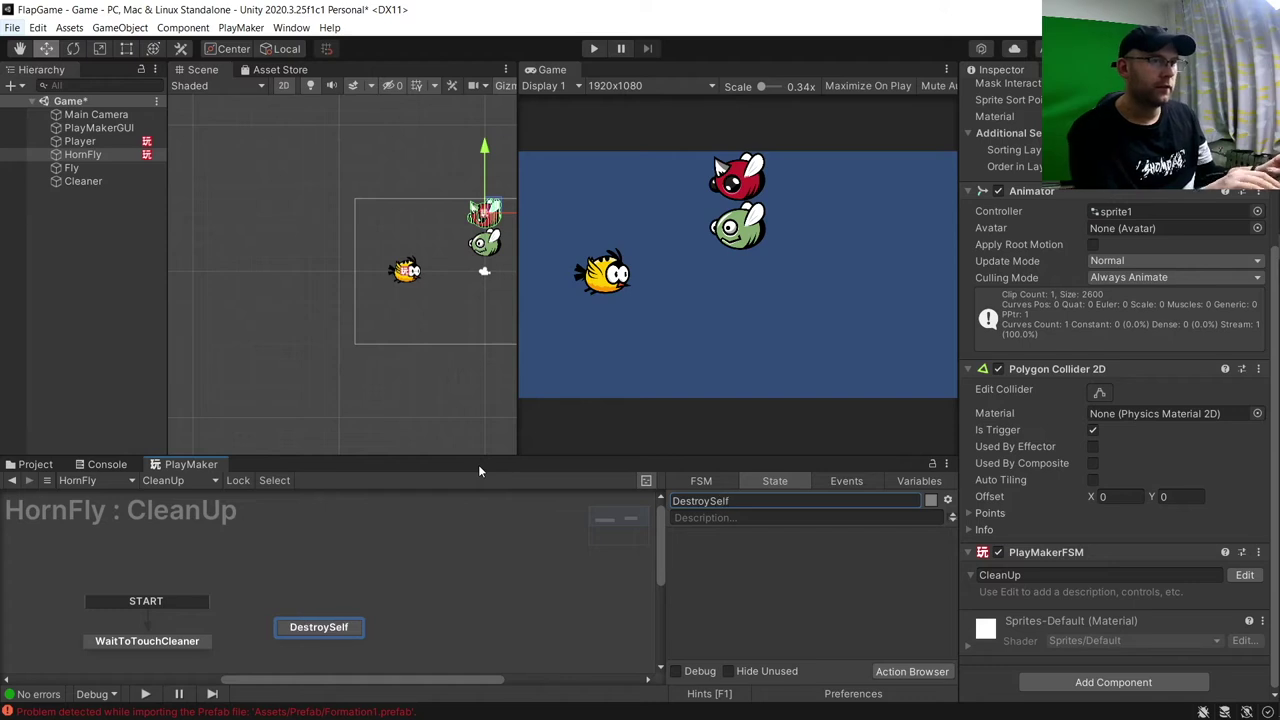
# Link WaitToTouchCleaner to DestroySelf with a FINISHED transition
pyautogui.moveTo(173, 645); pyautogui.dragTo(173, 625)
pyautogui.rightClick(173, 625)
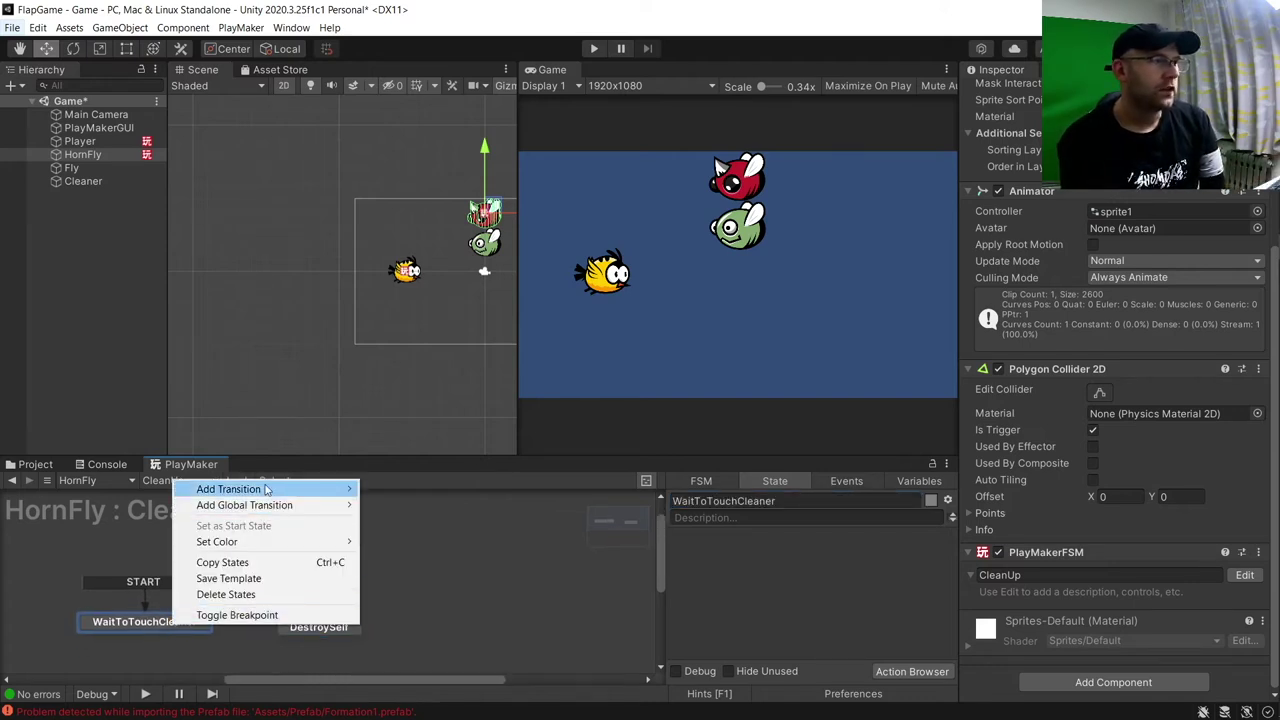
pyautogui.moveTo(270, 488)
pyautogui.click(400, 488)
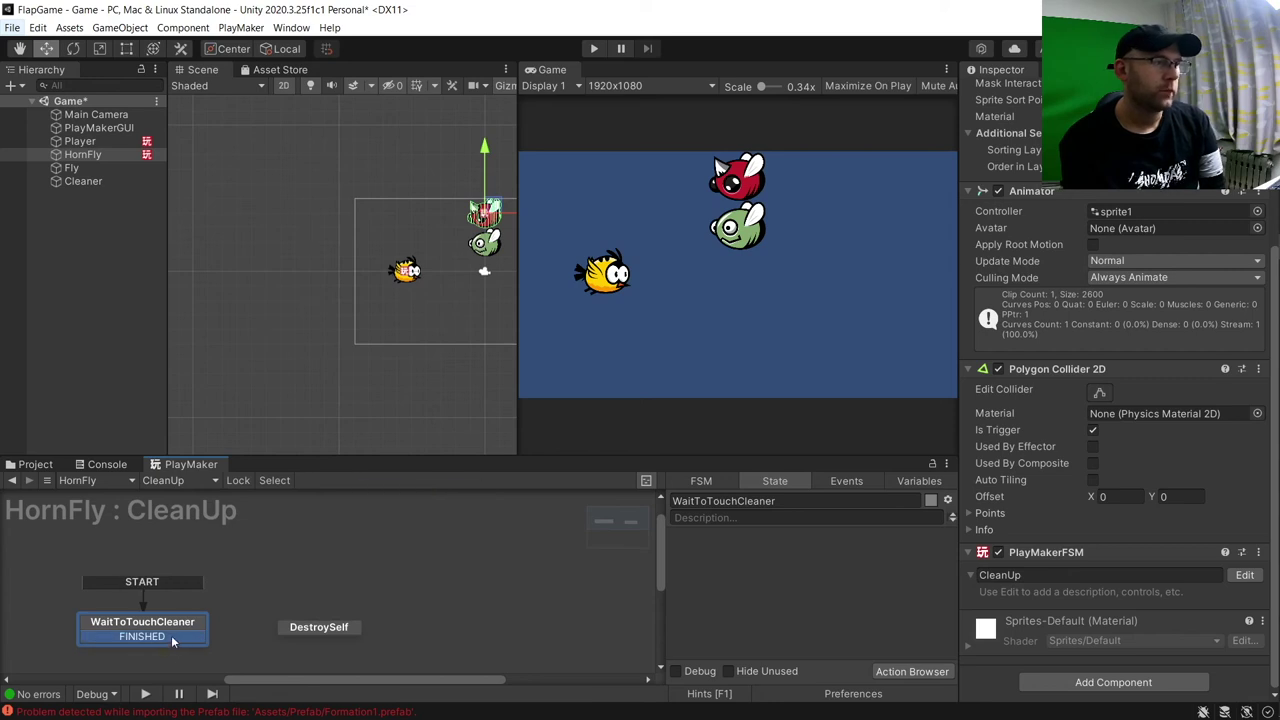
pyautogui.moveTo(172, 640); pyautogui.dragTo(330, 634)
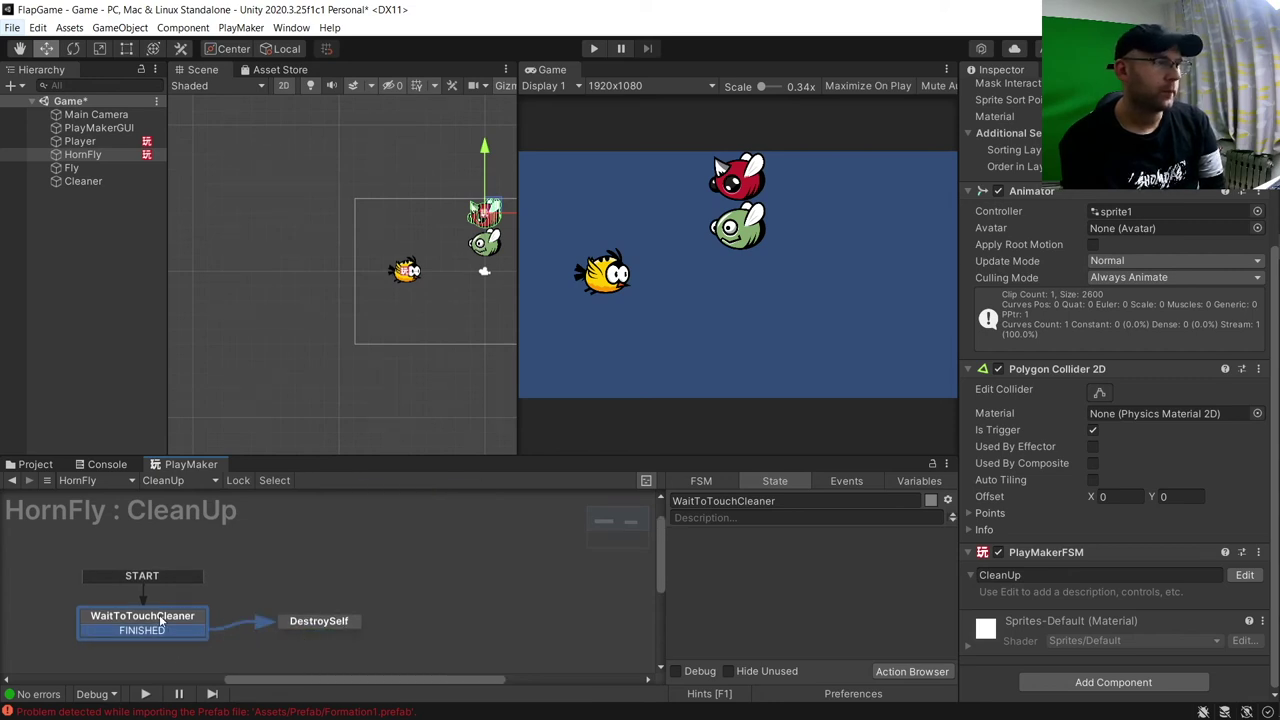
pyautogui.click(912, 671)
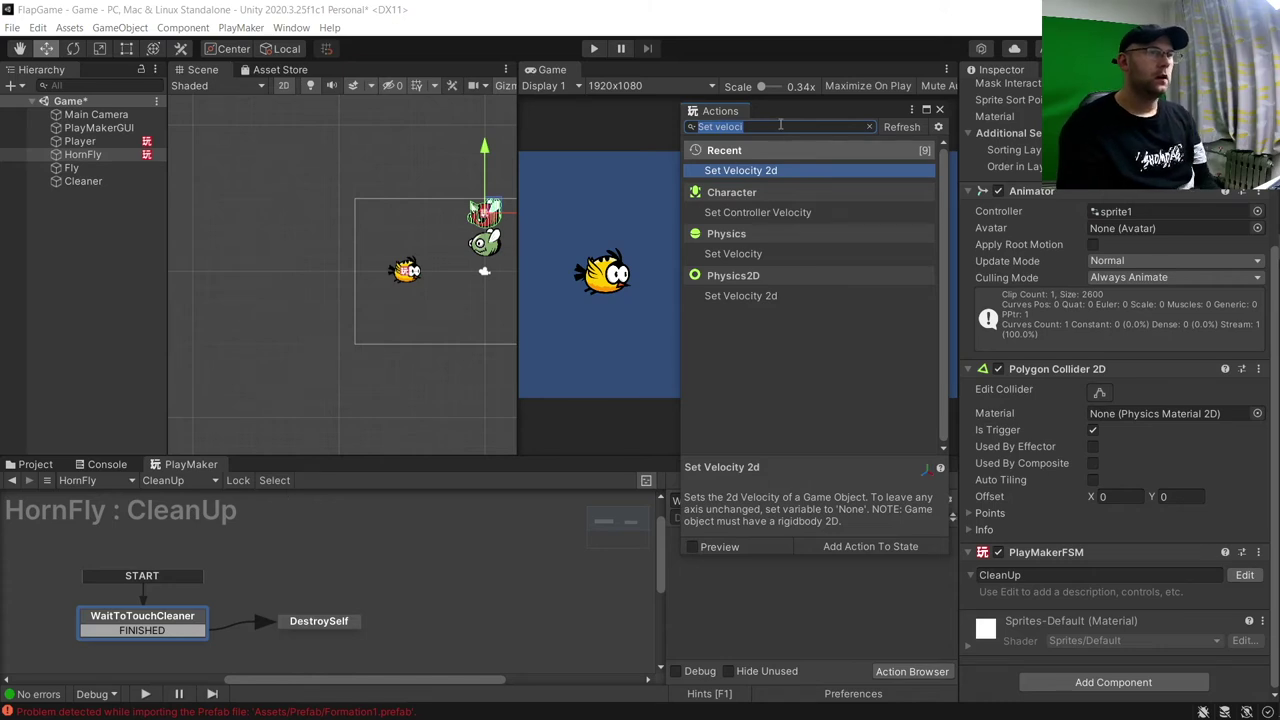
# Add a Trigger2D Event to WaitToTouchCleaner and a Destroy Self action to the DestroySelf state
pyautogui.write('t')
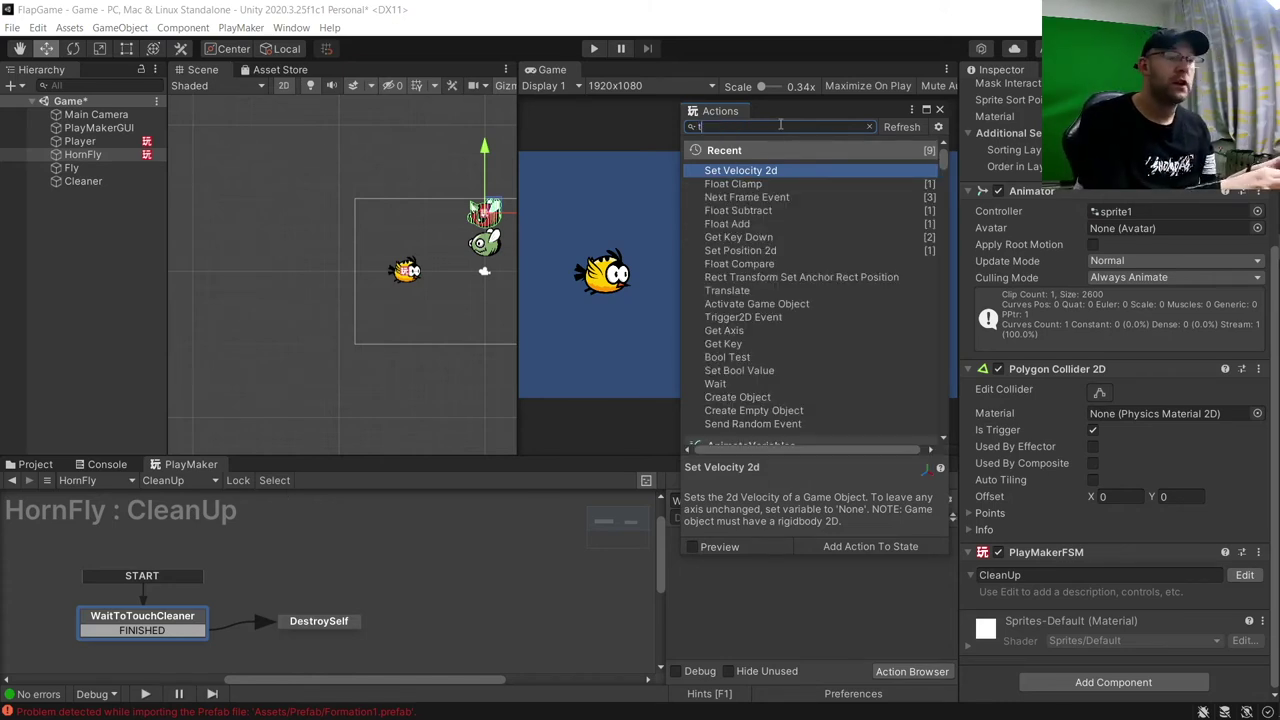
pyautogui.write('rigger')
pyautogui.press('Return')
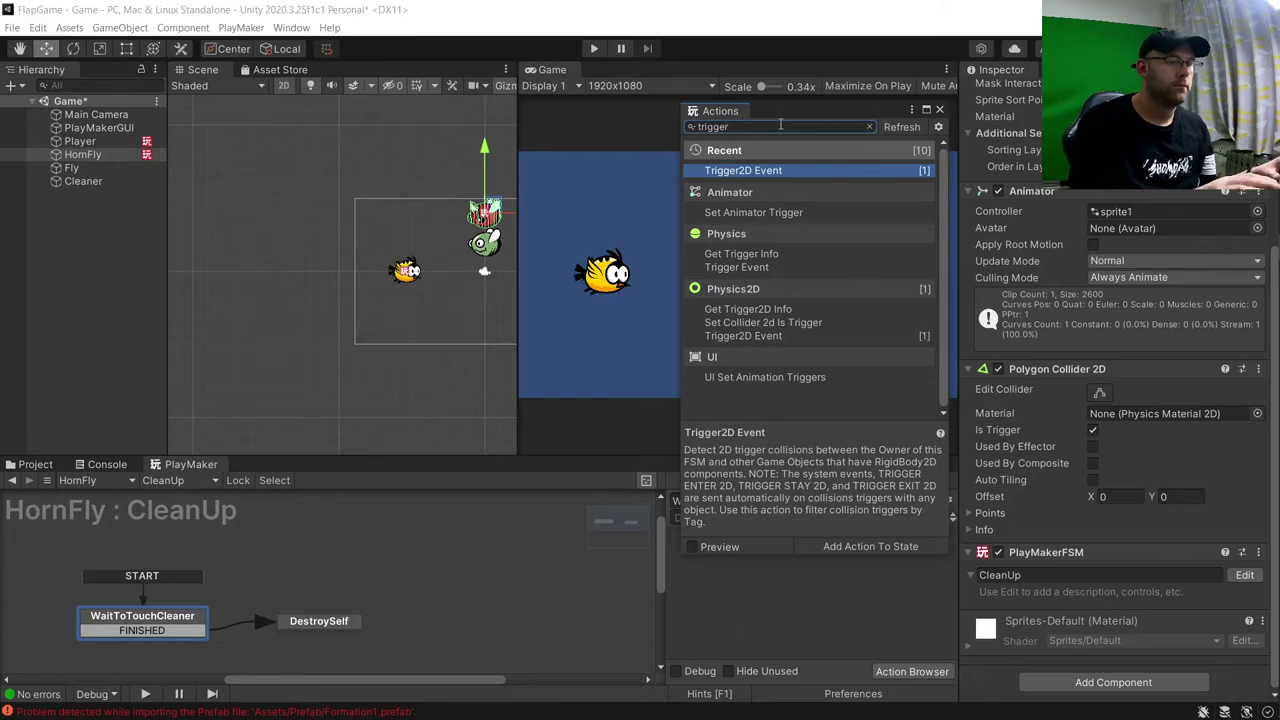
pyautogui.click(340, 622)
pyautogui.write('d')
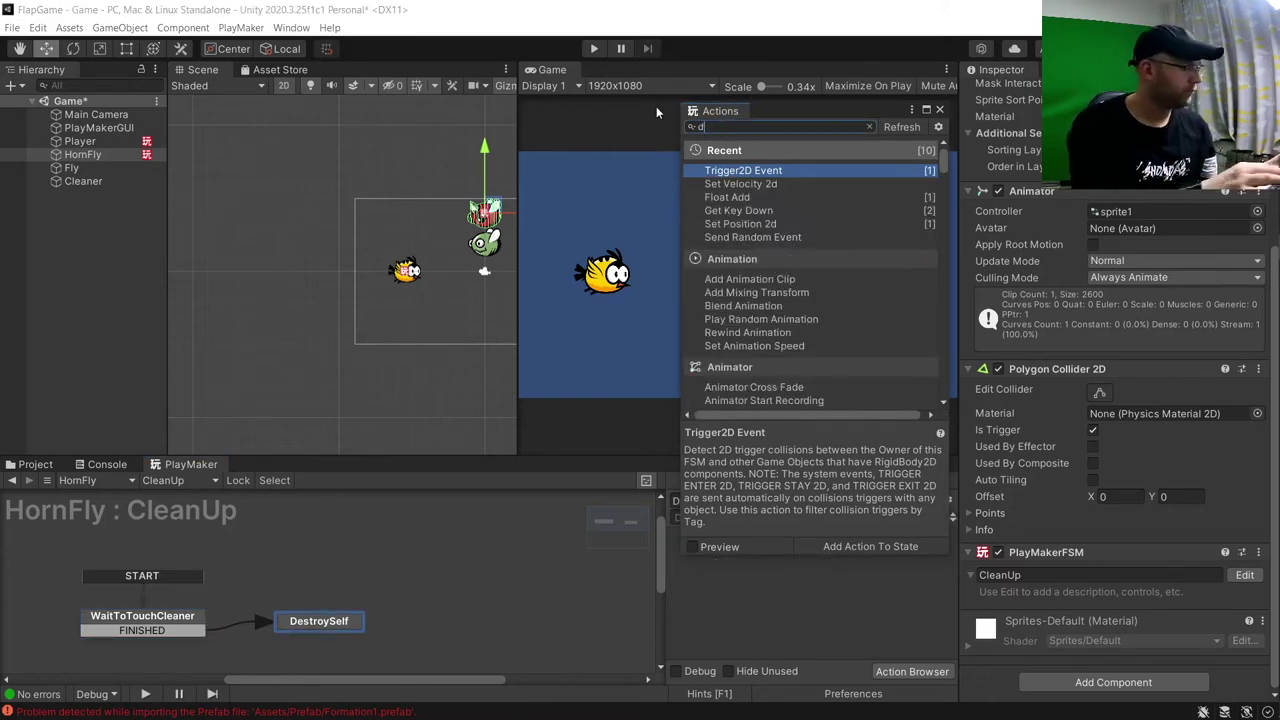
pyautogui.write('estory sle')
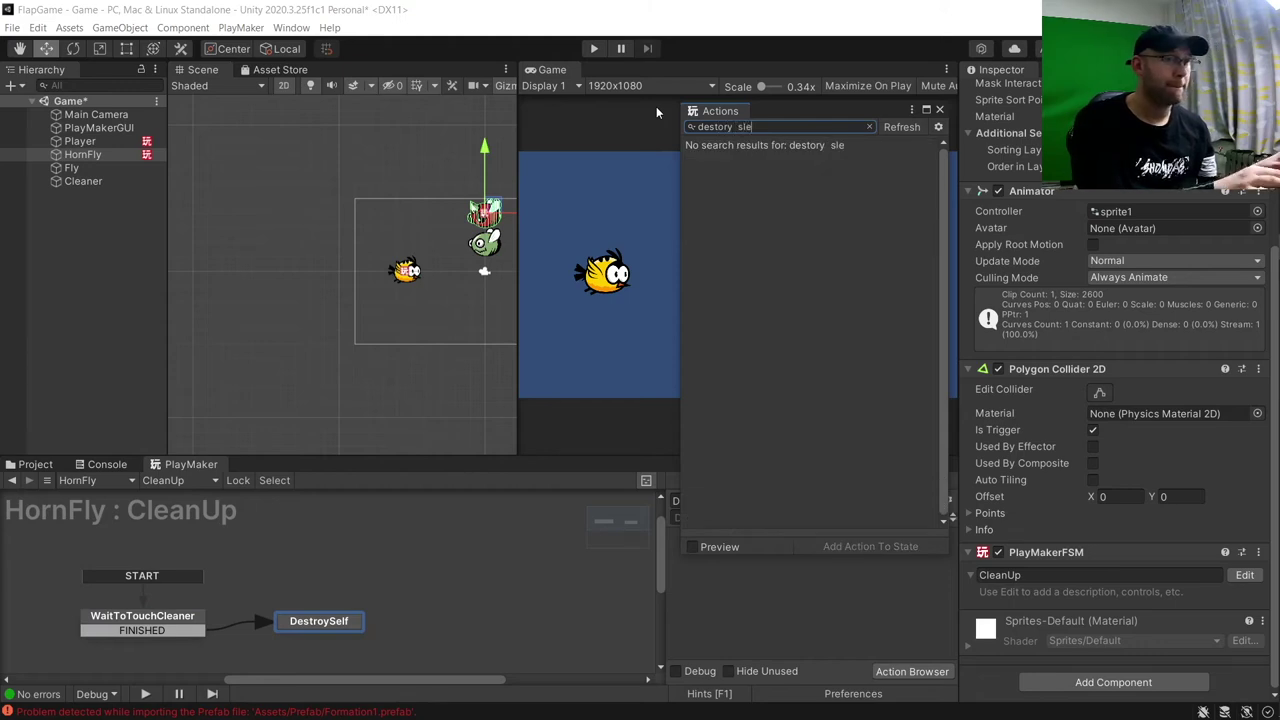
pyautogui.press('BackSpace')
pyautogui.press('BackSpace')
pyautogui.press('BackSpace')
pyautogui.press('BackSpace')
pyautogui.press('BackSpace')
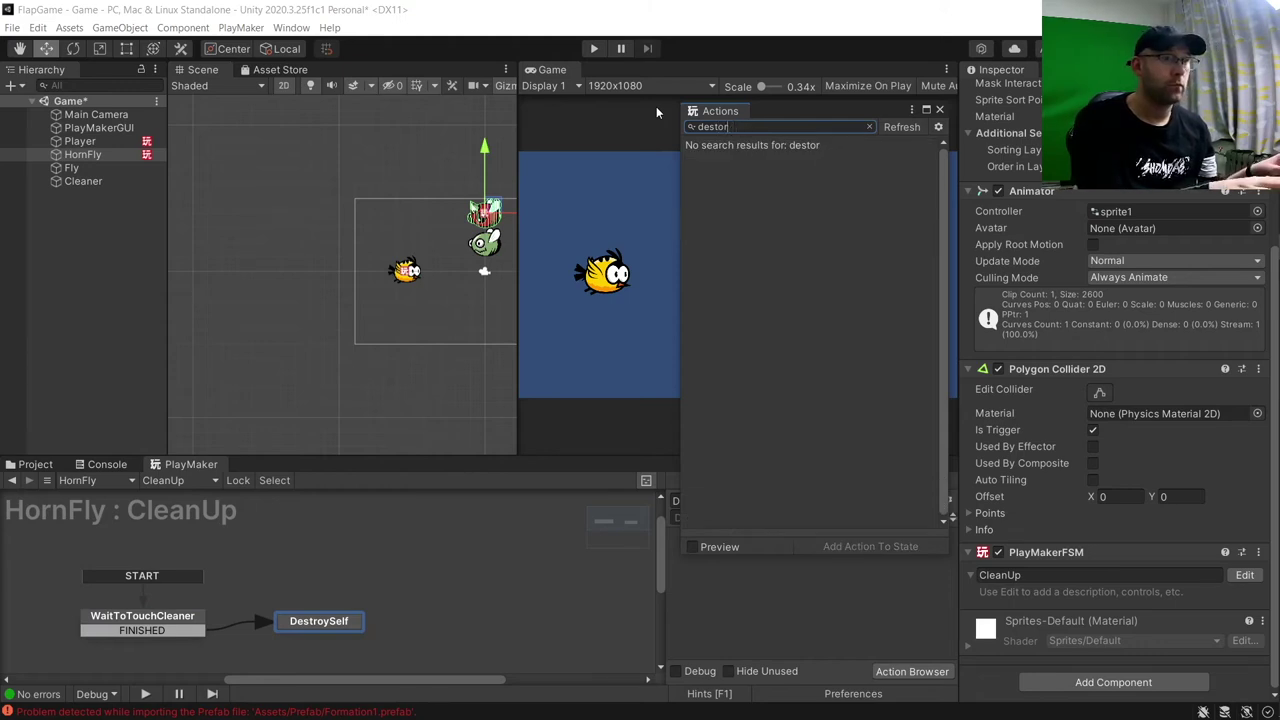
pyautogui.press('BackSpace')
pyautogui.press('BackSpace')
pyautogui.write('roy se')
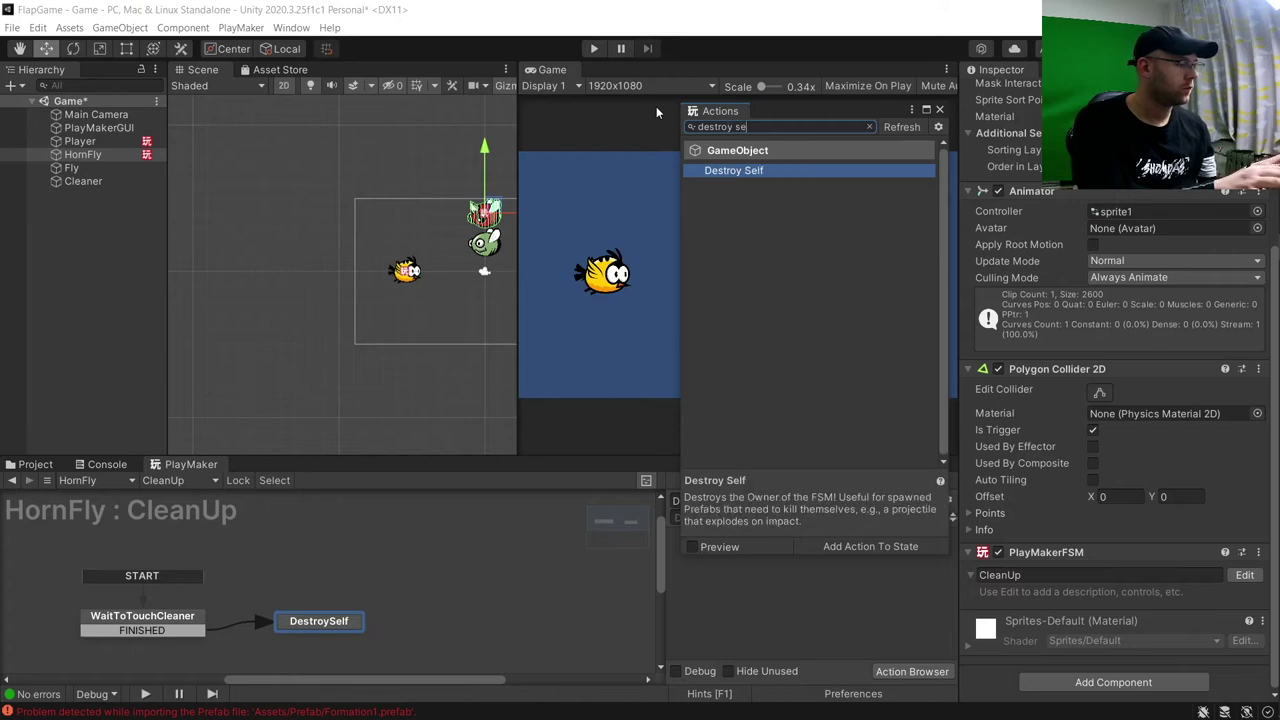
pyautogui.write('lf')
pyautogui.press('Return')
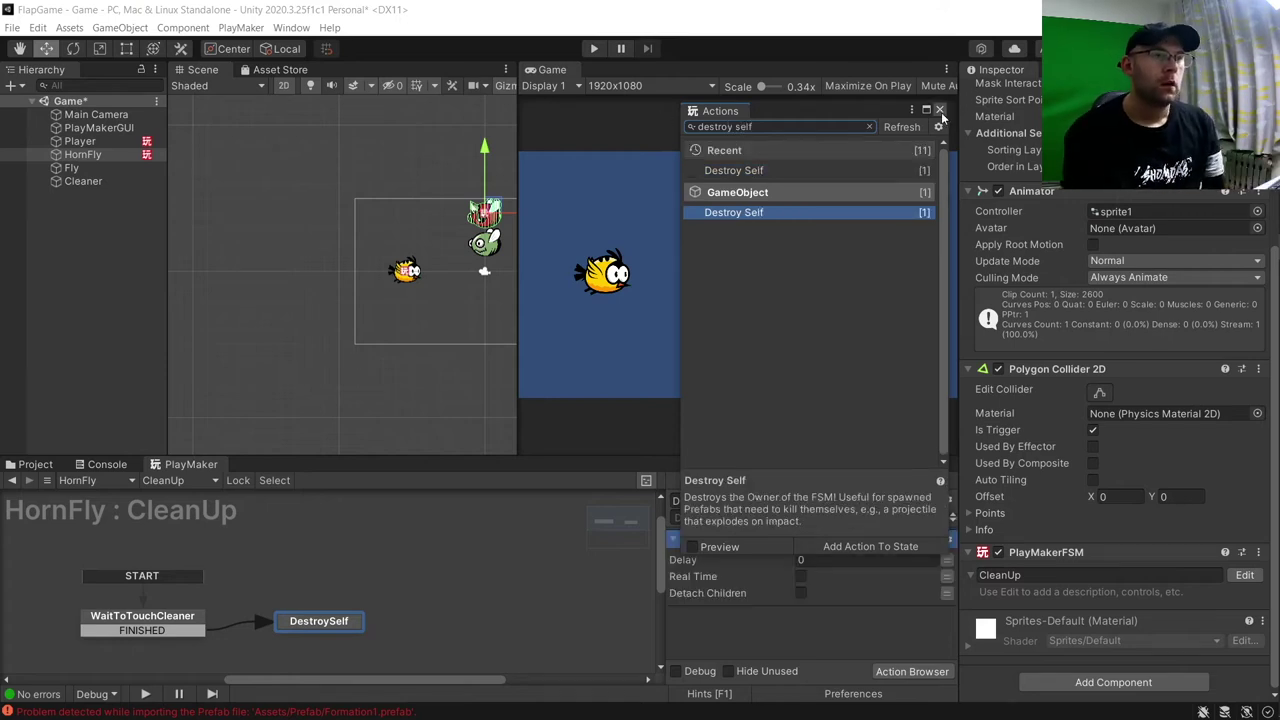
pyautogui.click(940, 110)
# Set WaitToTouchCleaner's Trigger2D Event to Collide Tag Cleaner and Send Event FINISHED
pyautogui.click(163, 619)
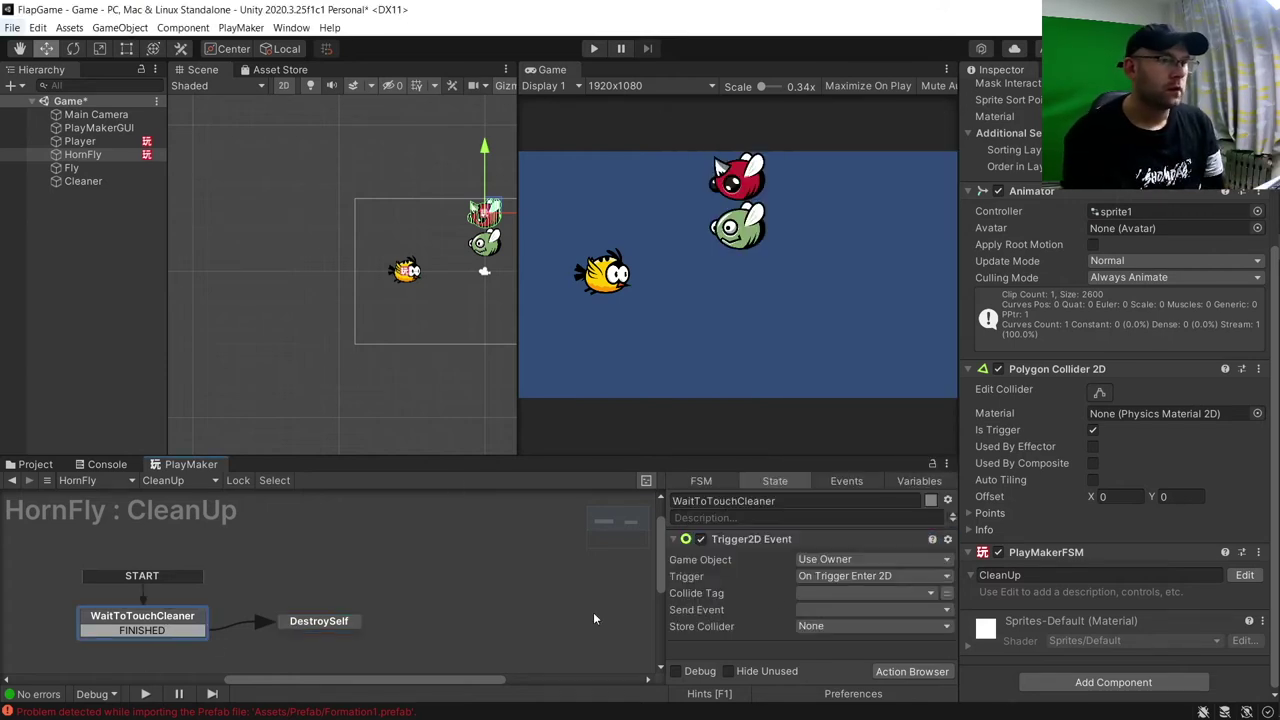
pyautogui.click(816, 593)
pyautogui.click(840, 580)
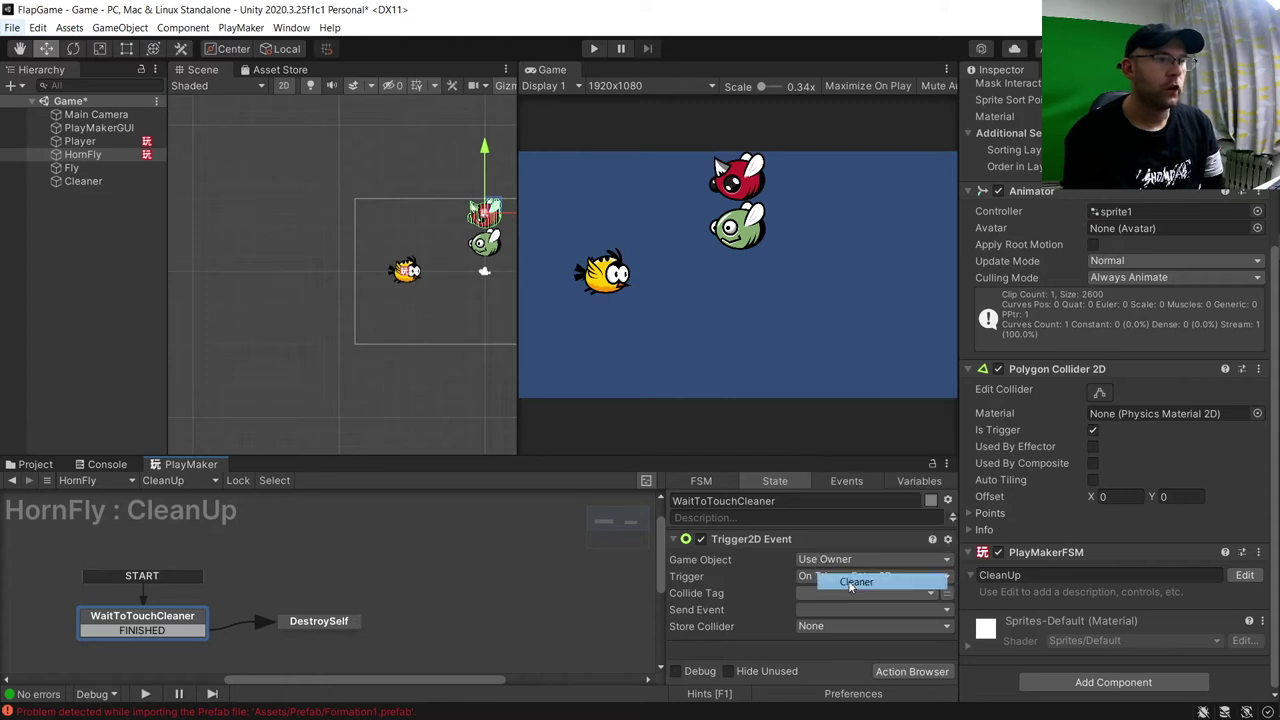
pyautogui.click(831, 610)
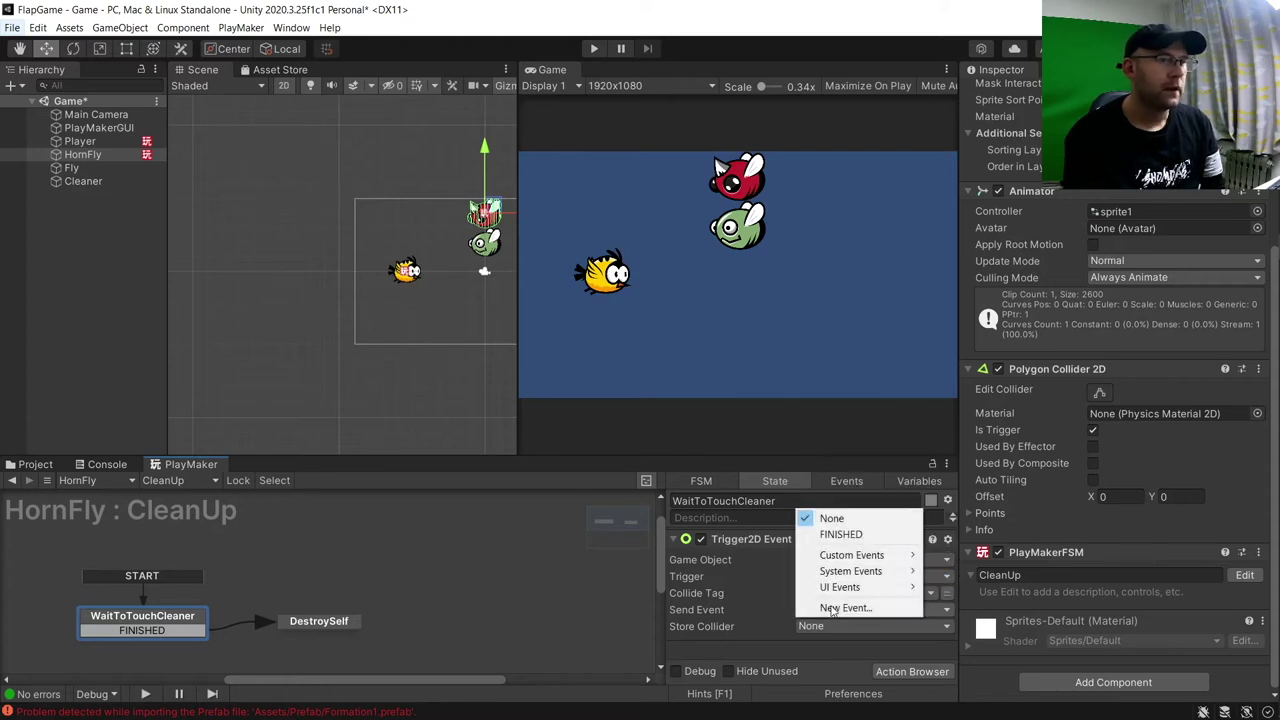
pyautogui.click(840, 535)
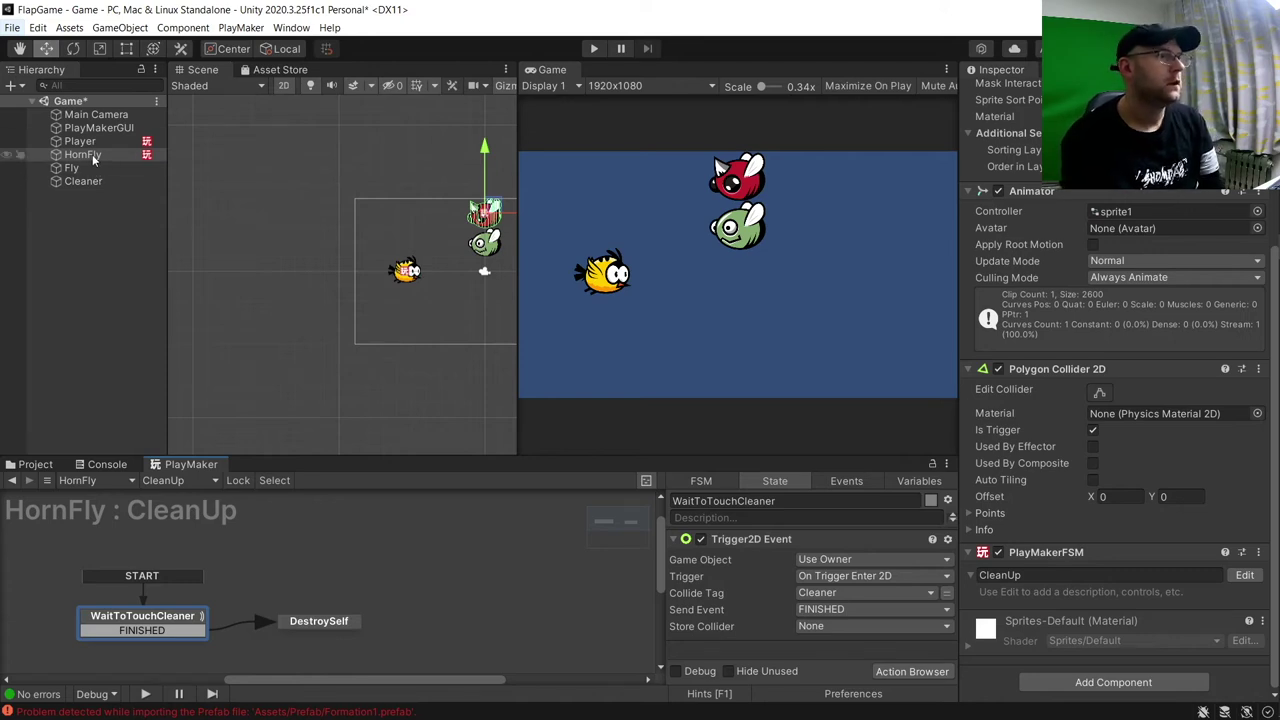
# Inspect the Fly and Cleaner objects, then reselect HornFly
pyautogui.click(59, 272)
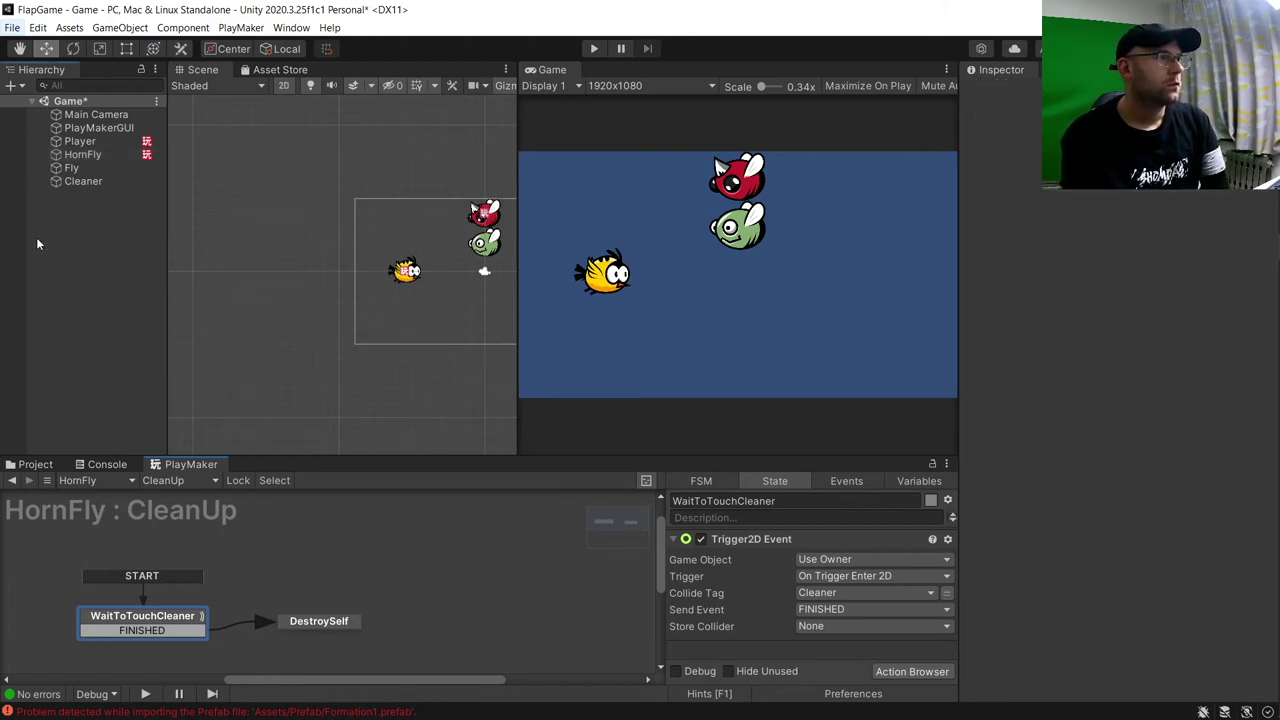
pyautogui.click(73, 170)
pyautogui.click(88, 183)
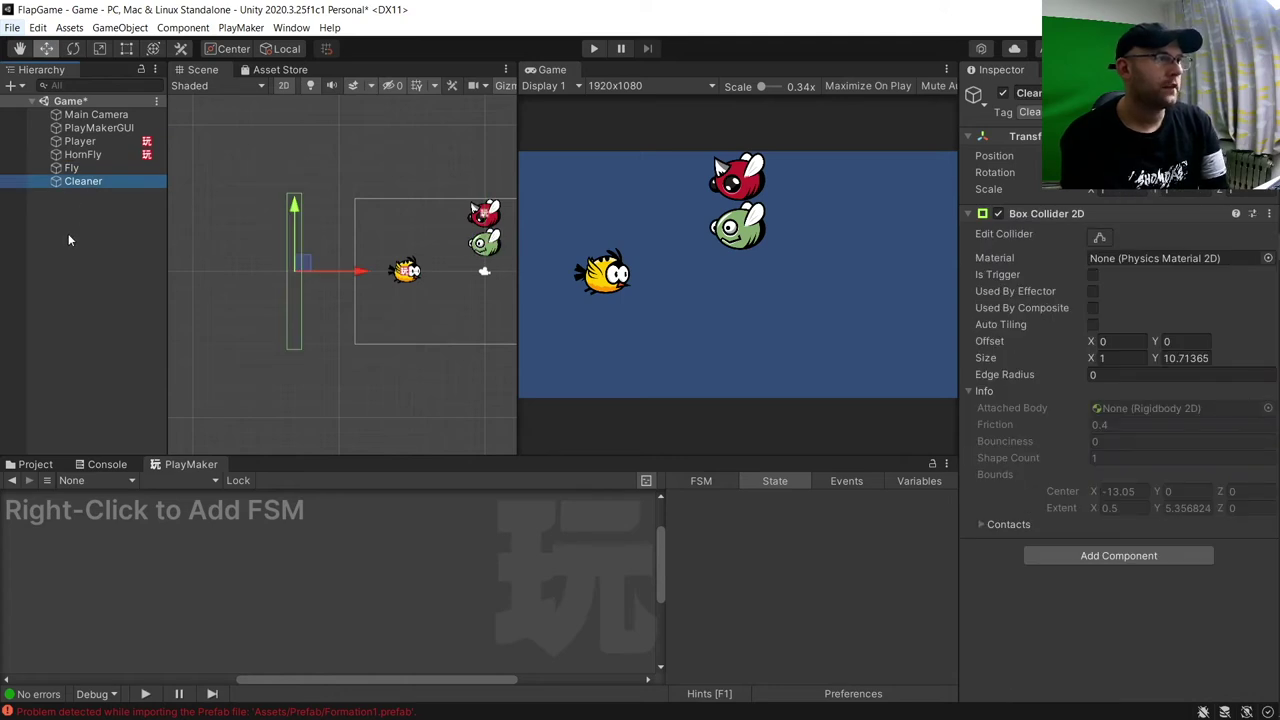
pyautogui.click(84, 155)
pyautogui.click(72, 168)
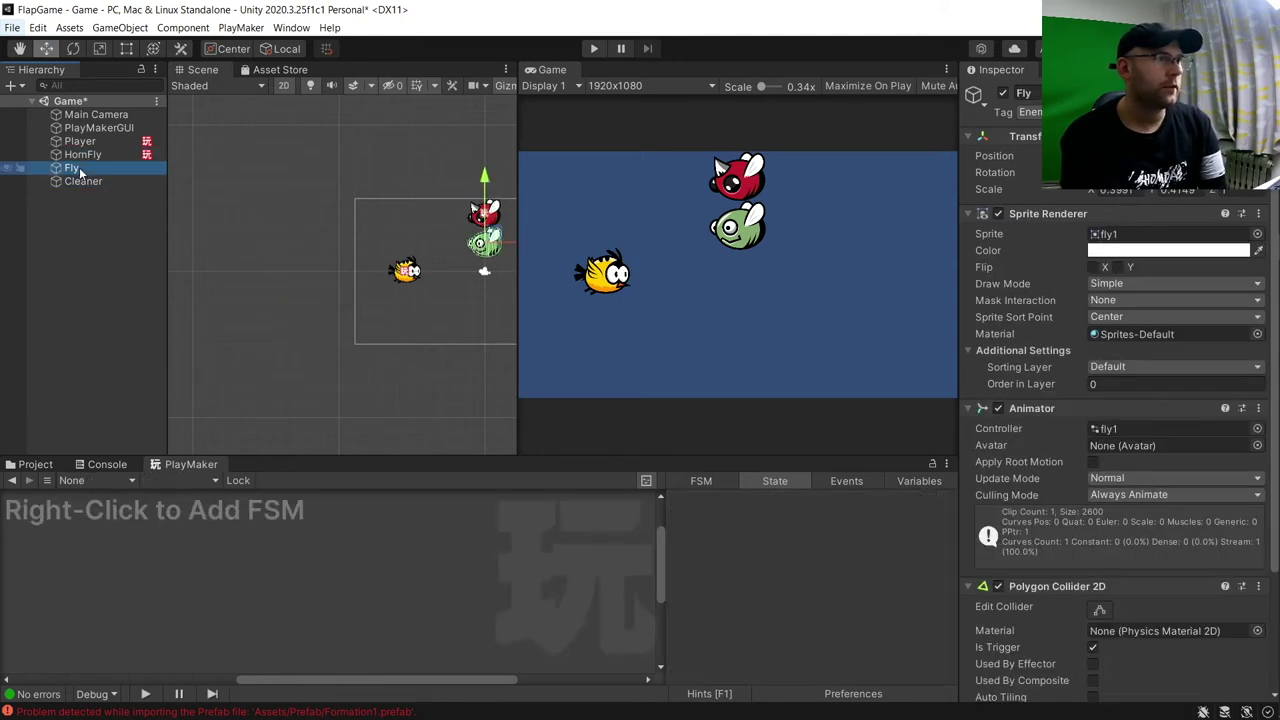
pyautogui.click(117, 155)
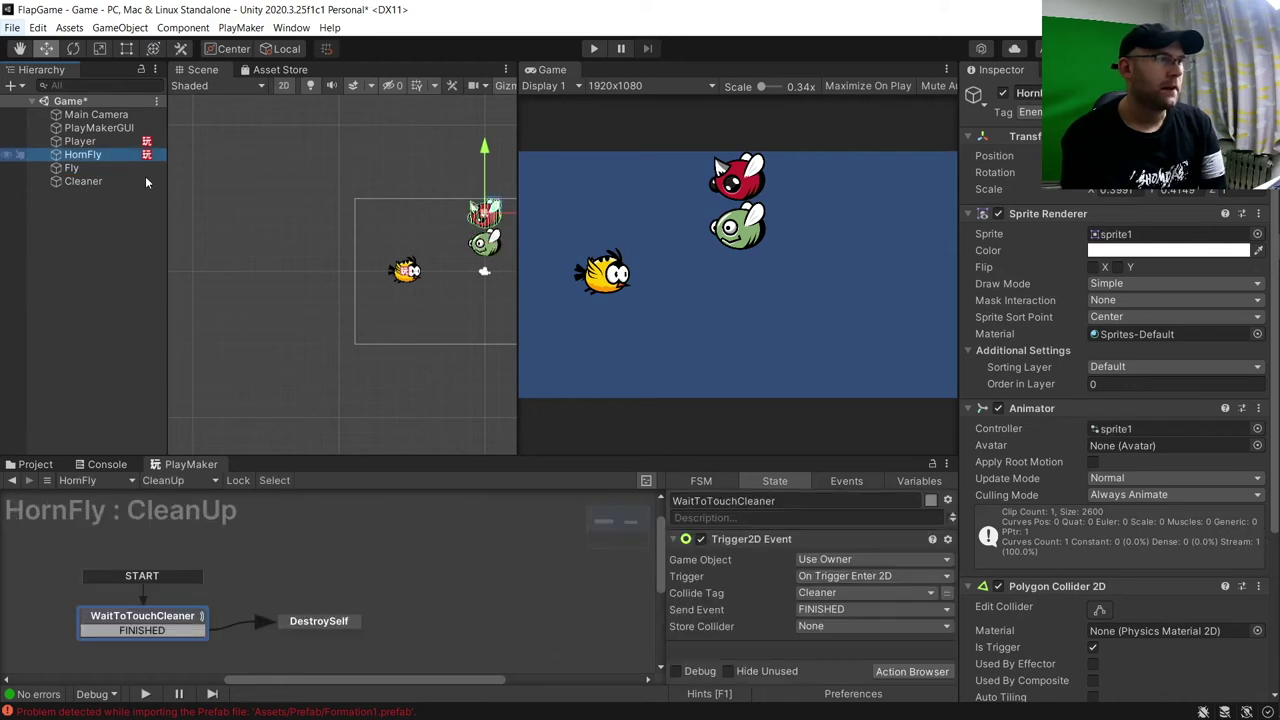
pyautogui.scroll(-4, 1092, 598)
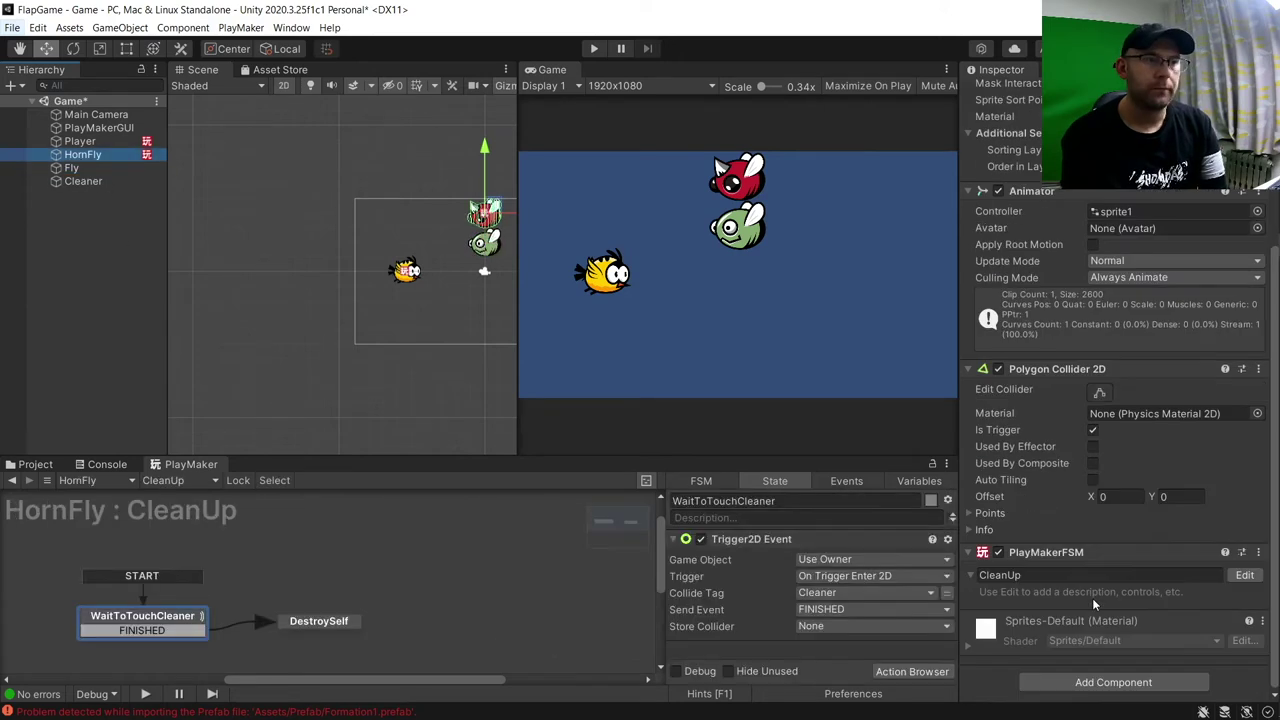
# Copy HornFly's CleanUp PlayMakerFSM component and paste it as new onto Fly
pyautogui.click(1258, 552)
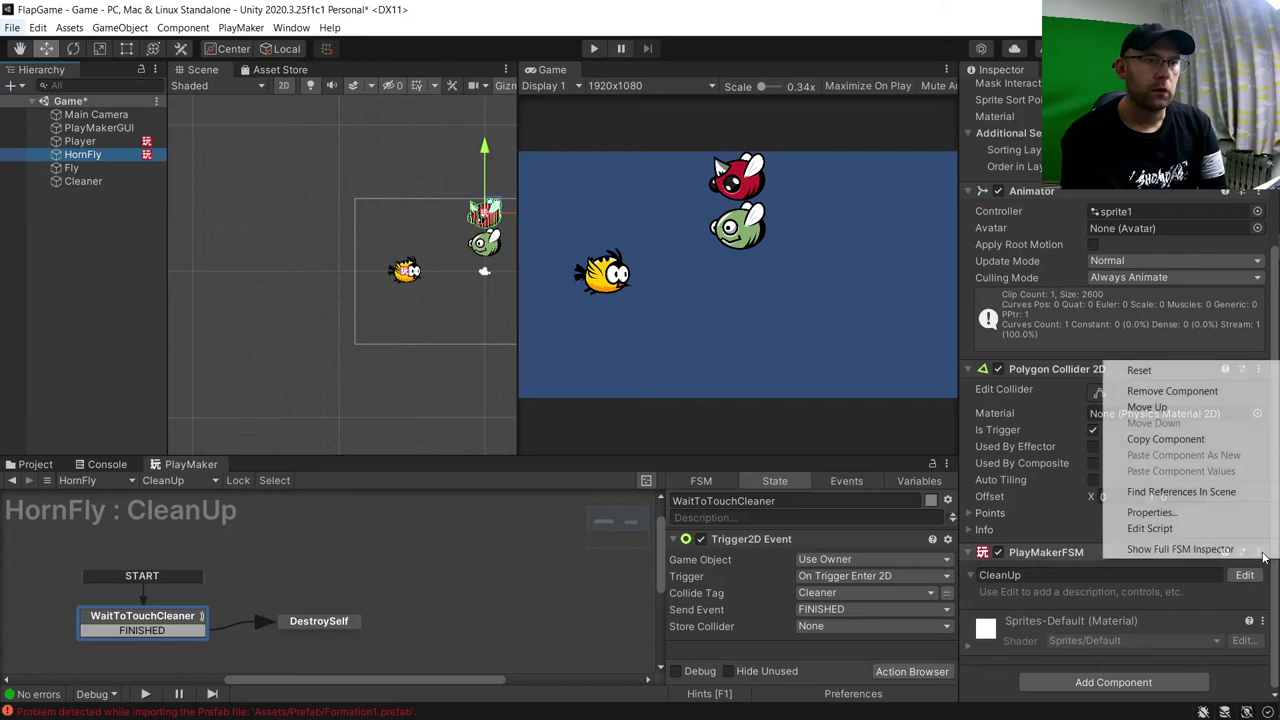
pyautogui.click(1200, 439)
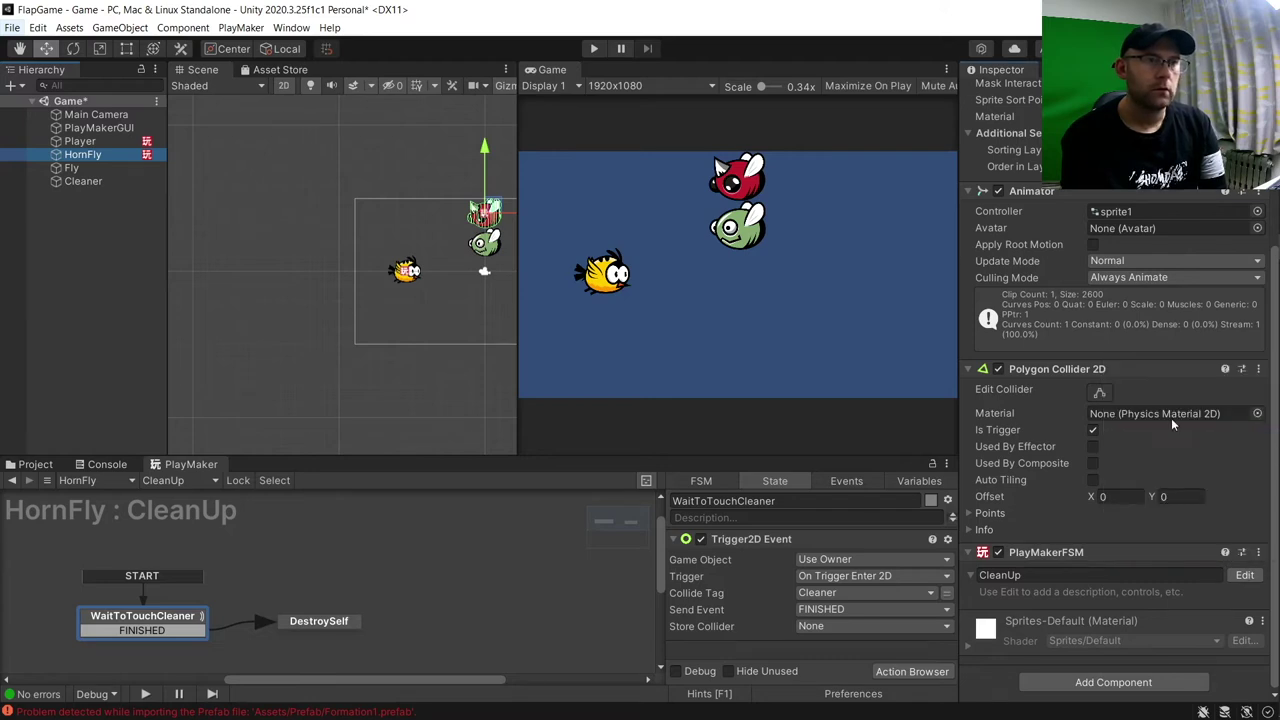
pyautogui.click(72, 168)
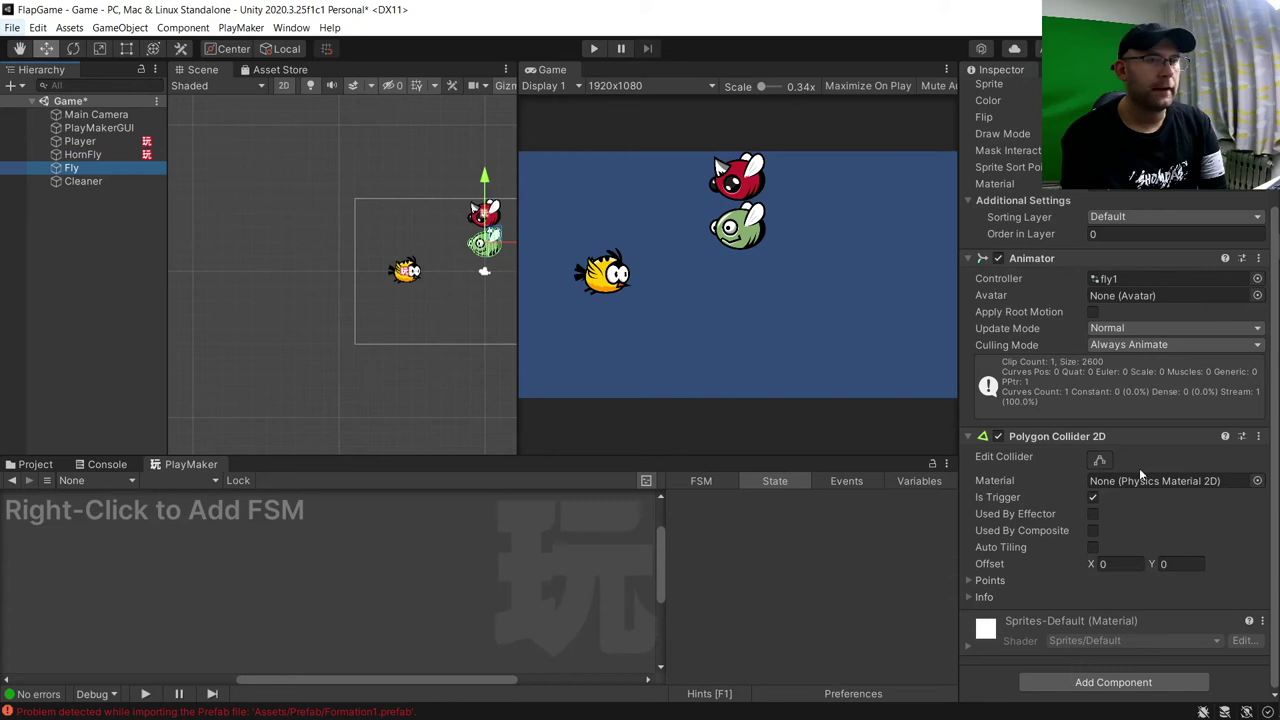
pyautogui.click(1258, 436)
pyautogui.click(1162, 538)
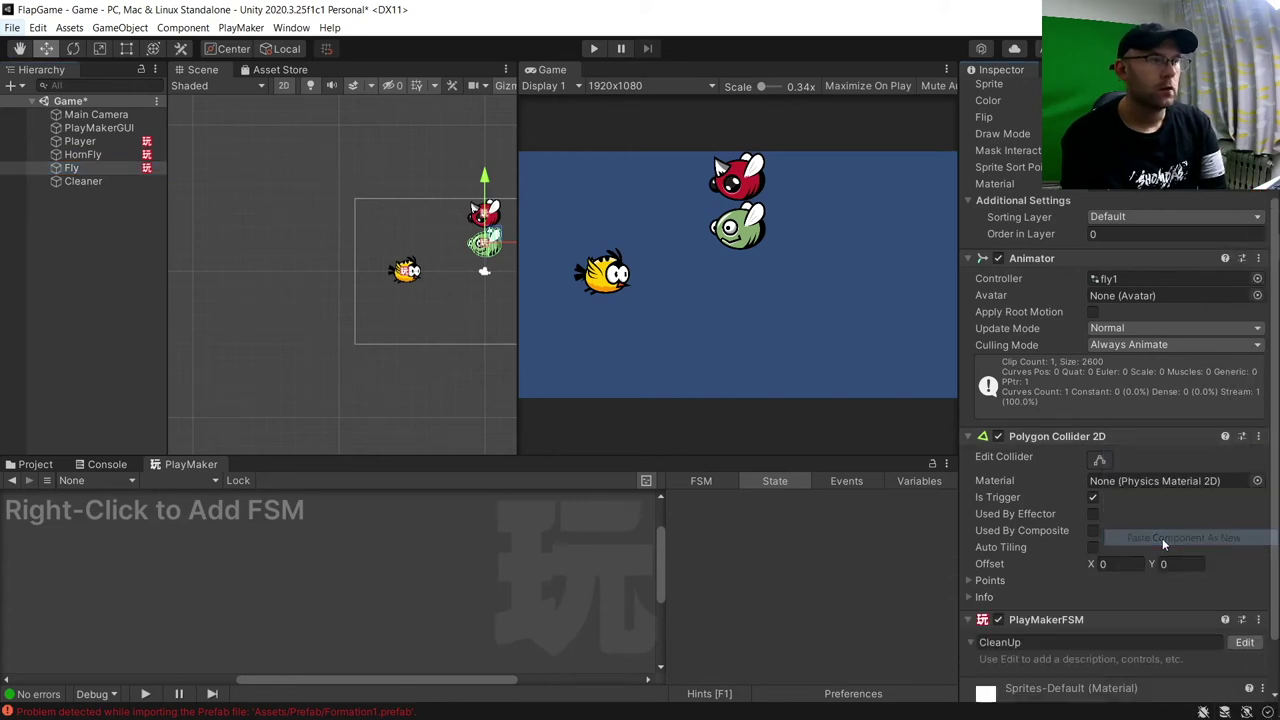
# Check Fly's DestroySelf state, then switch to the Project asset view
pyautogui.click(345, 644)
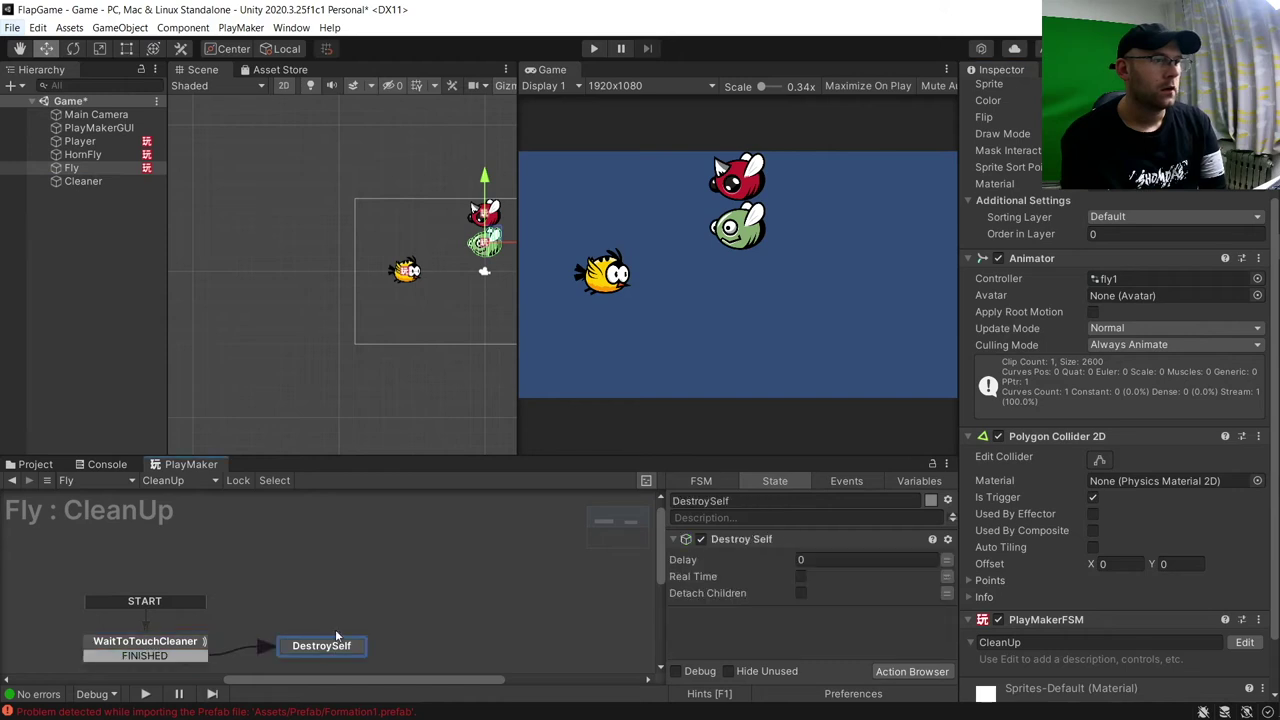
pyautogui.click(329, 342)
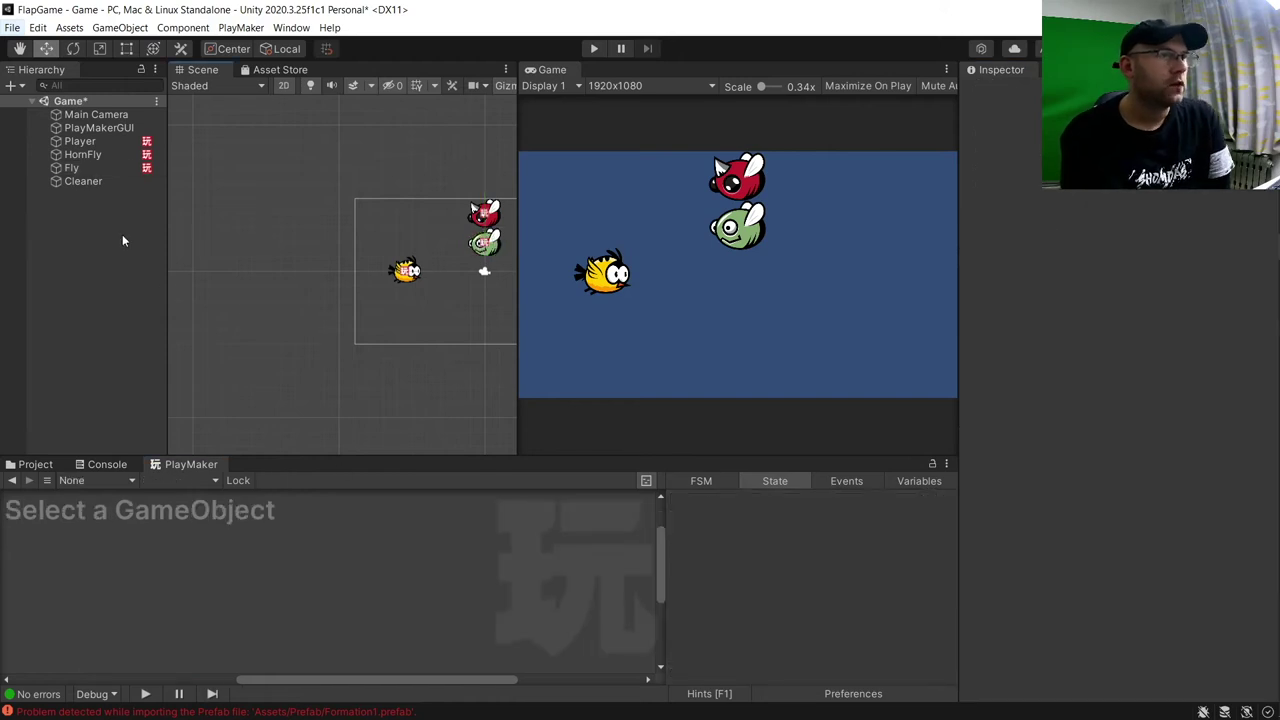
pyautogui.click(33, 463)
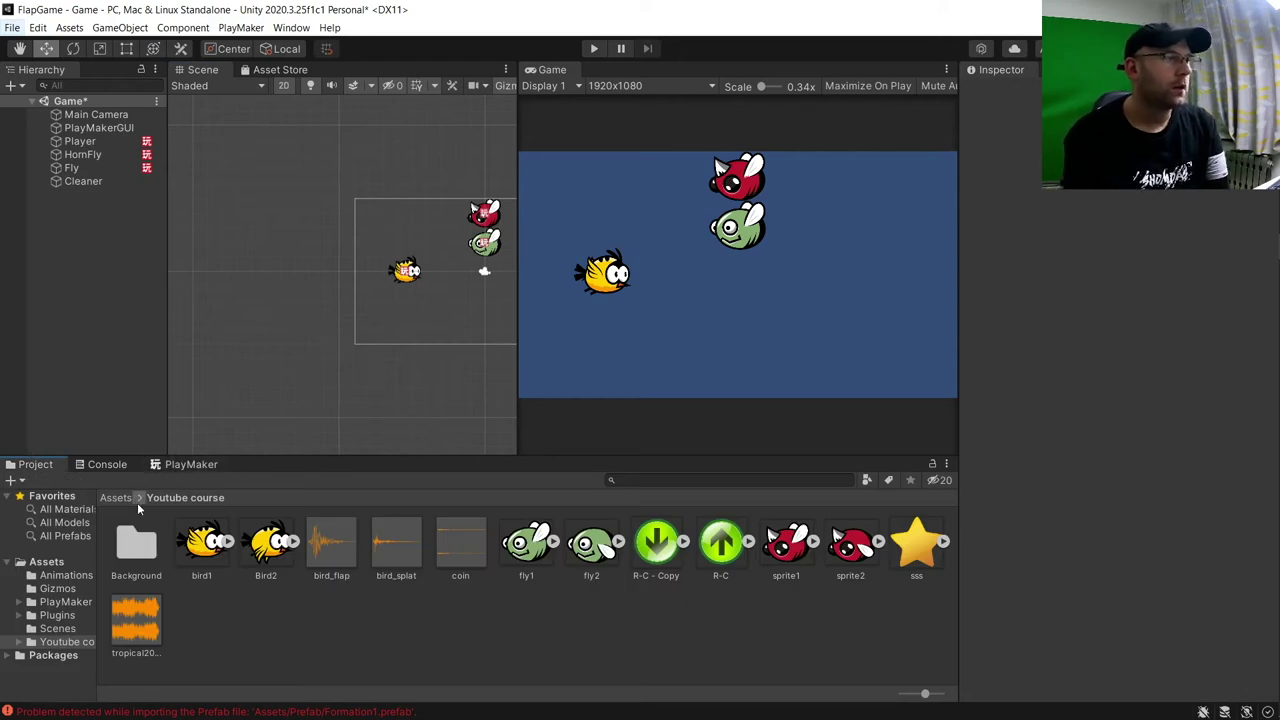
# Create a new folder named Prefabs in the Assets root
pyautogui.click(117, 498)
pyautogui.rightClick(573, 555)
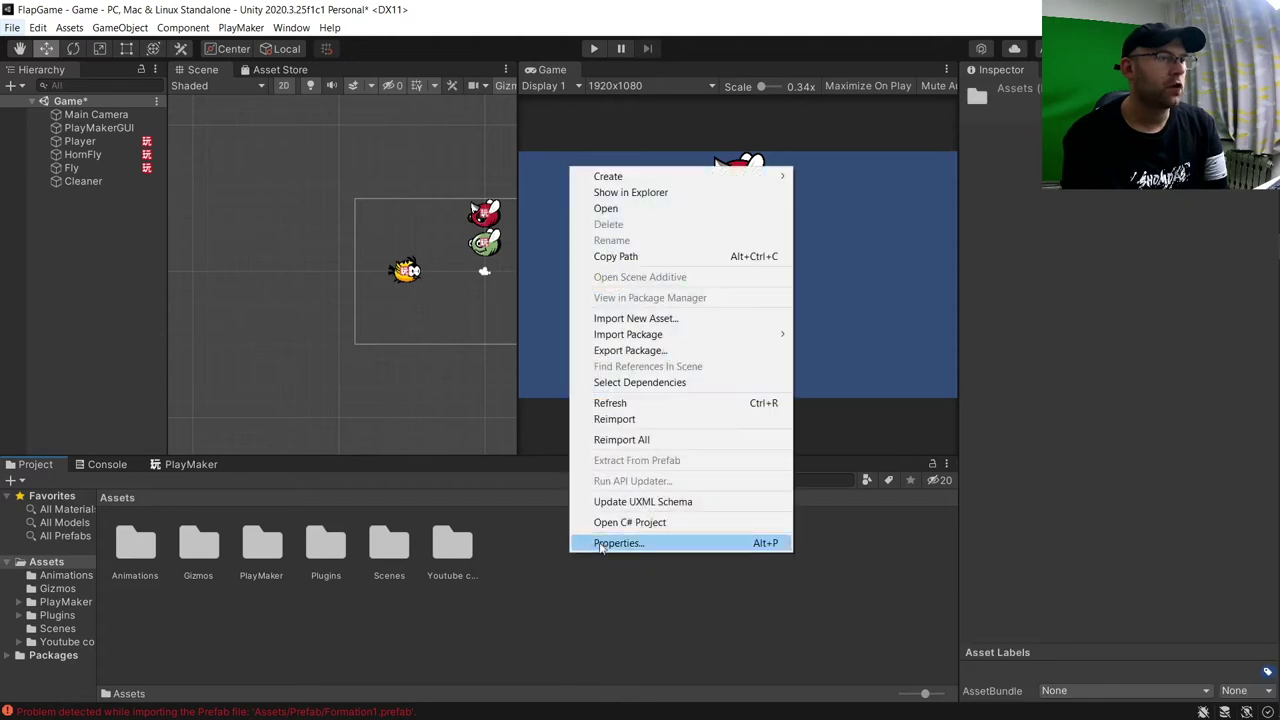
pyautogui.moveTo(674, 177)
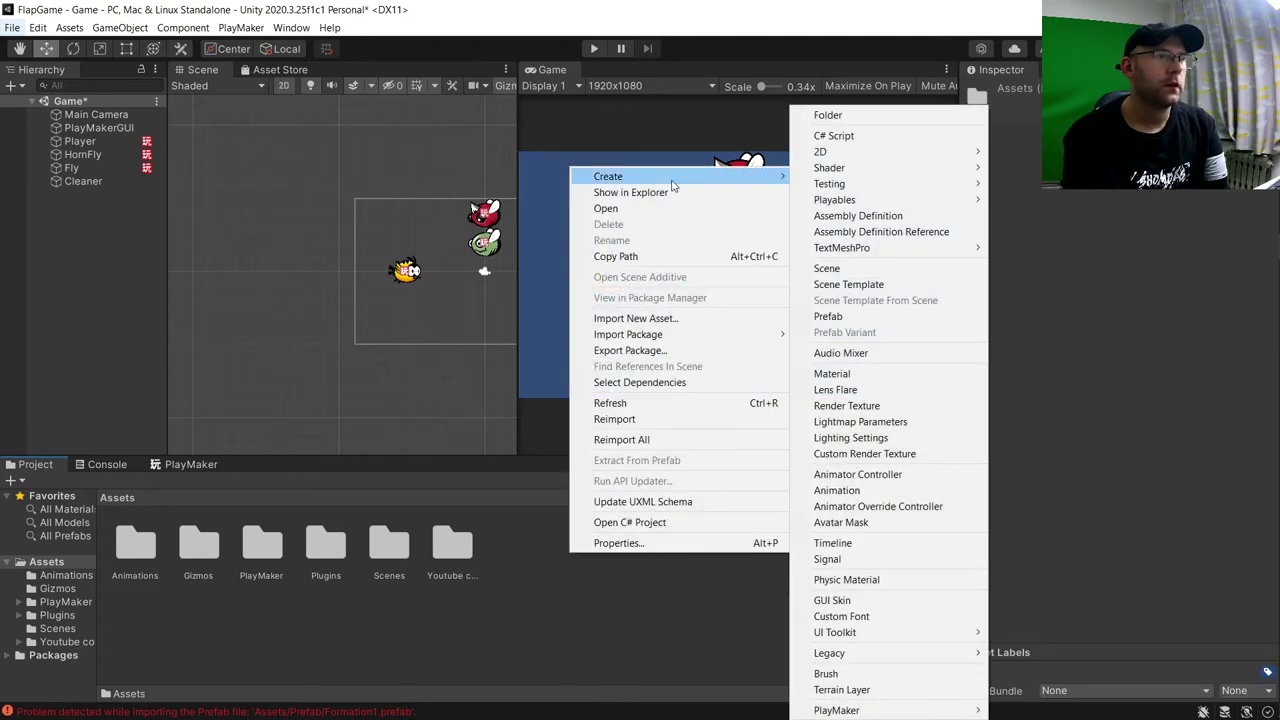
pyautogui.click(838, 117)
pyautogui.write('Pre')
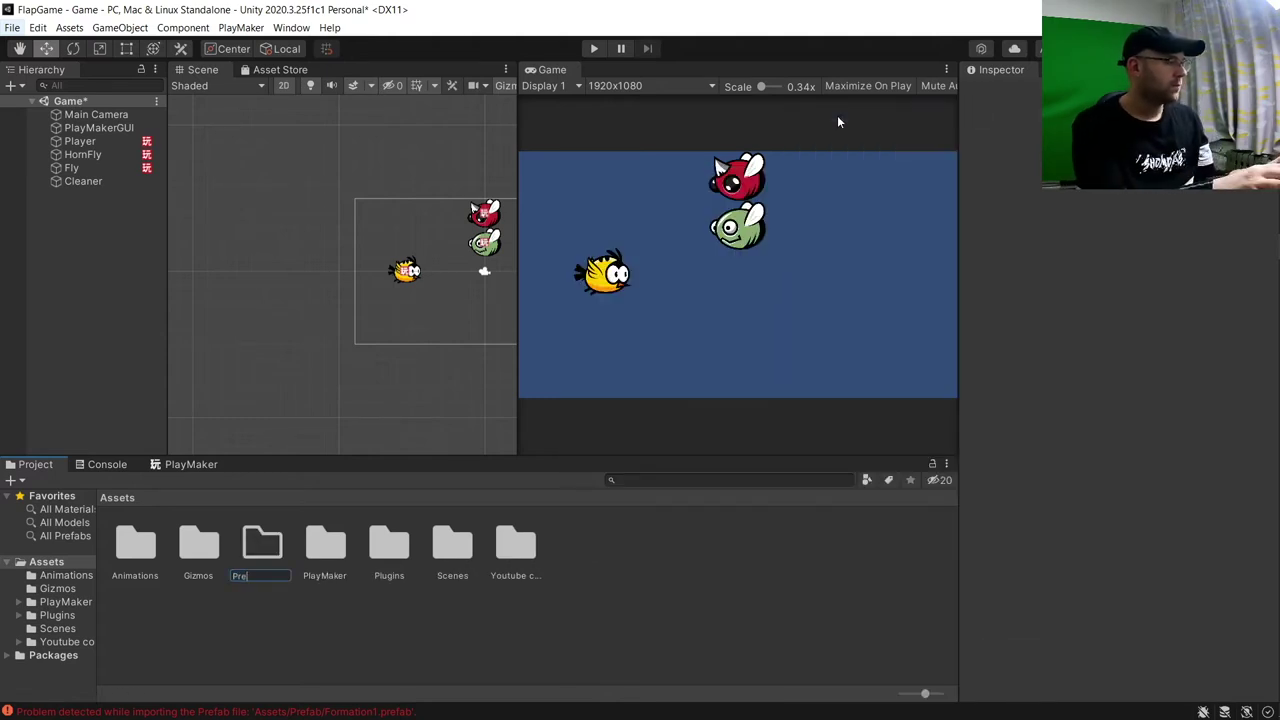
pyautogui.write('fabs')
pyautogui.press('Return')
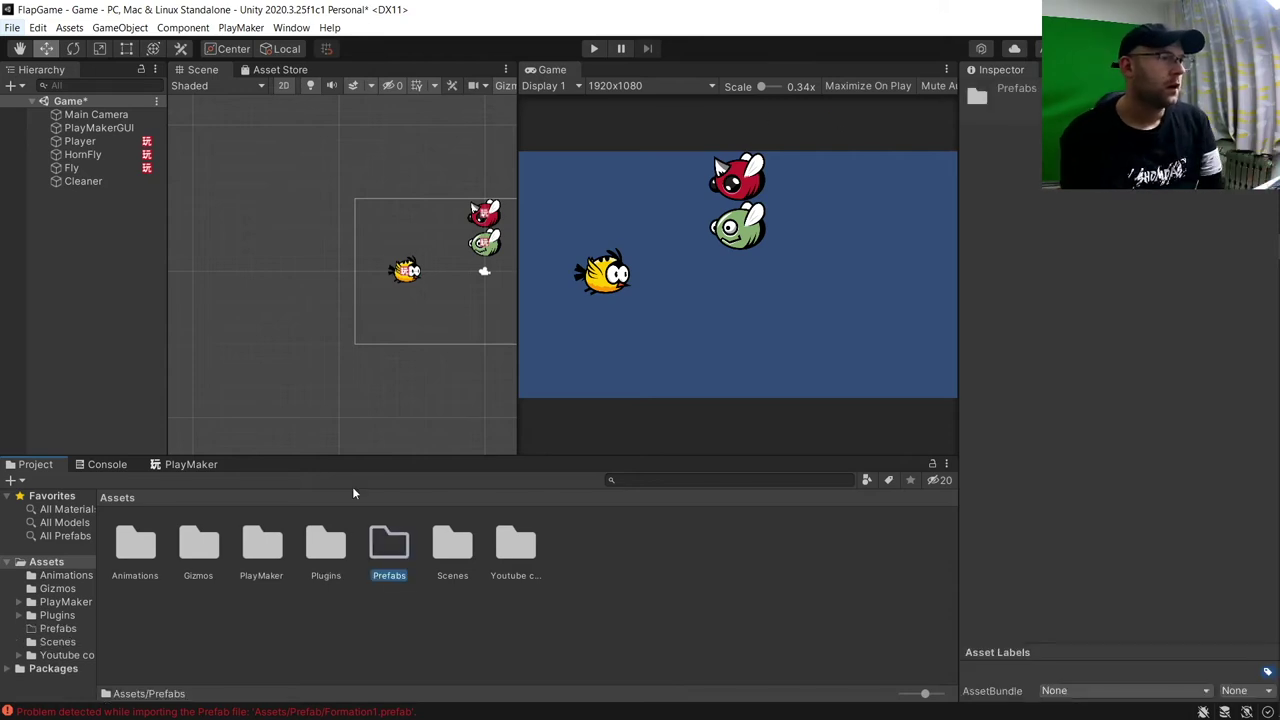
# Save Fly as a prefab in Prefabs, then delete HornFly and Fly from the scene
pyautogui.doubleClick(388, 542)
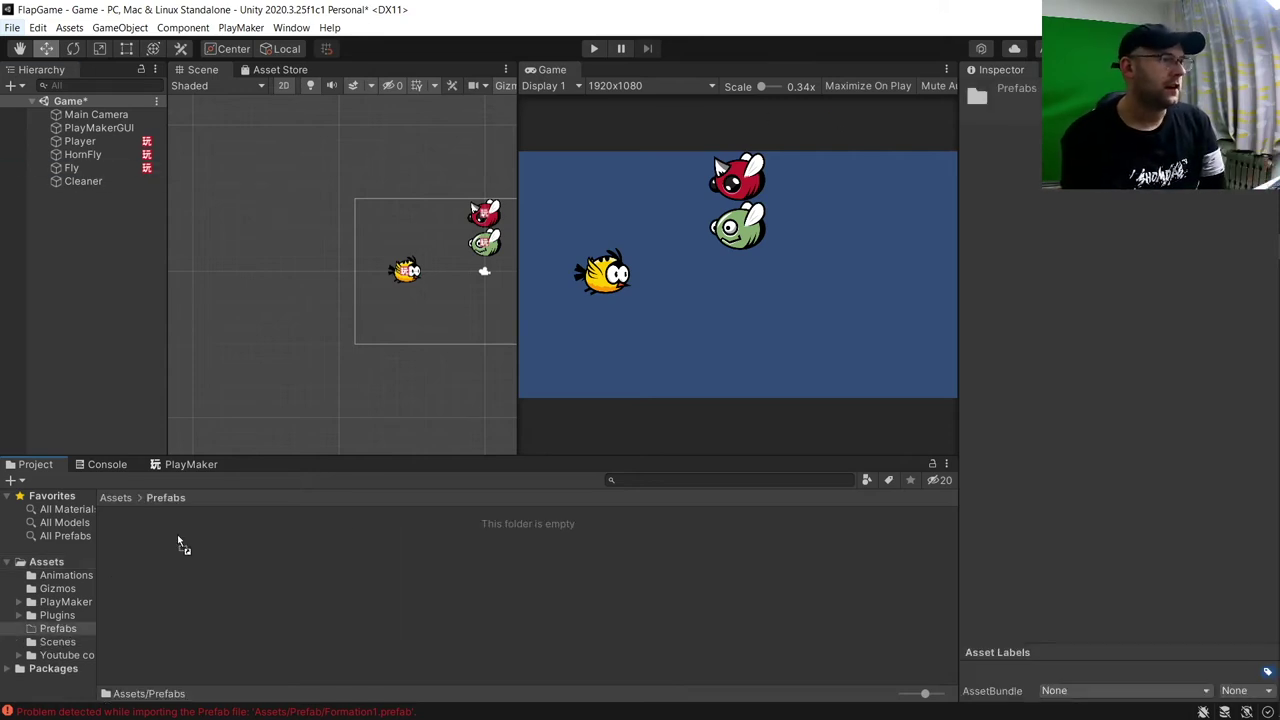
pyautogui.moveTo(135, 225); pyautogui.dragTo(150, 540)
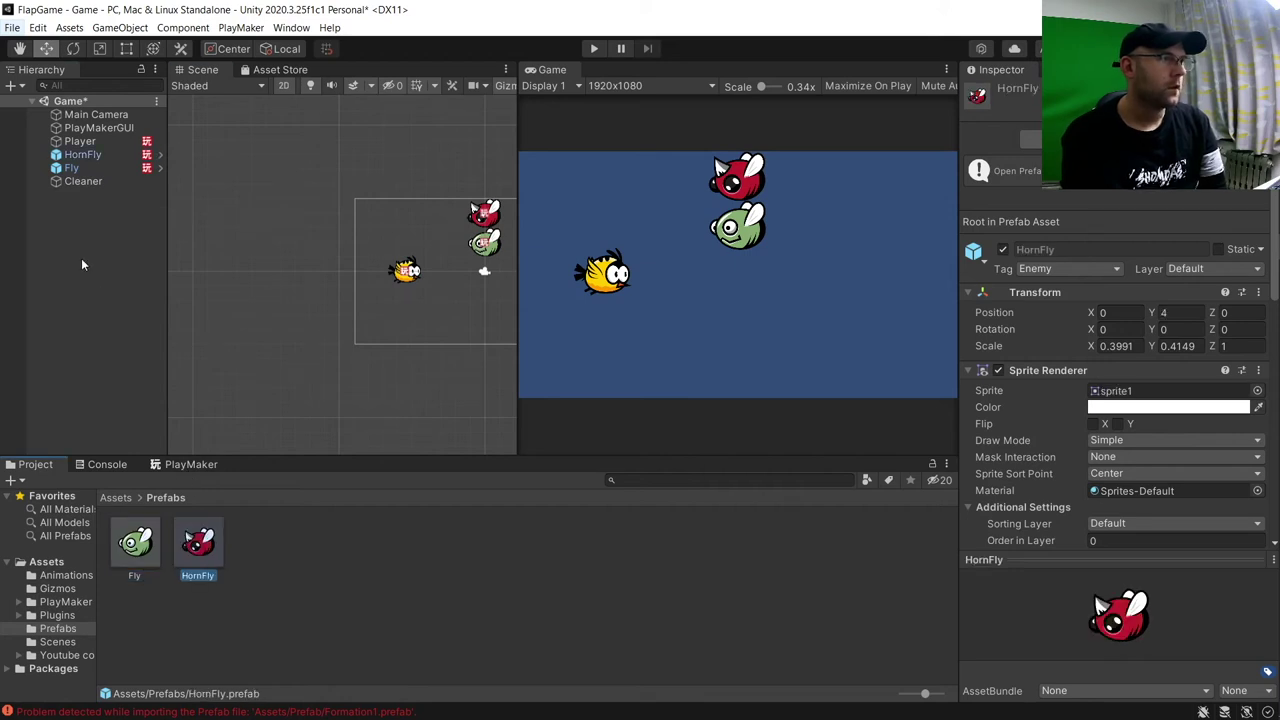
pyautogui.click(89, 156)
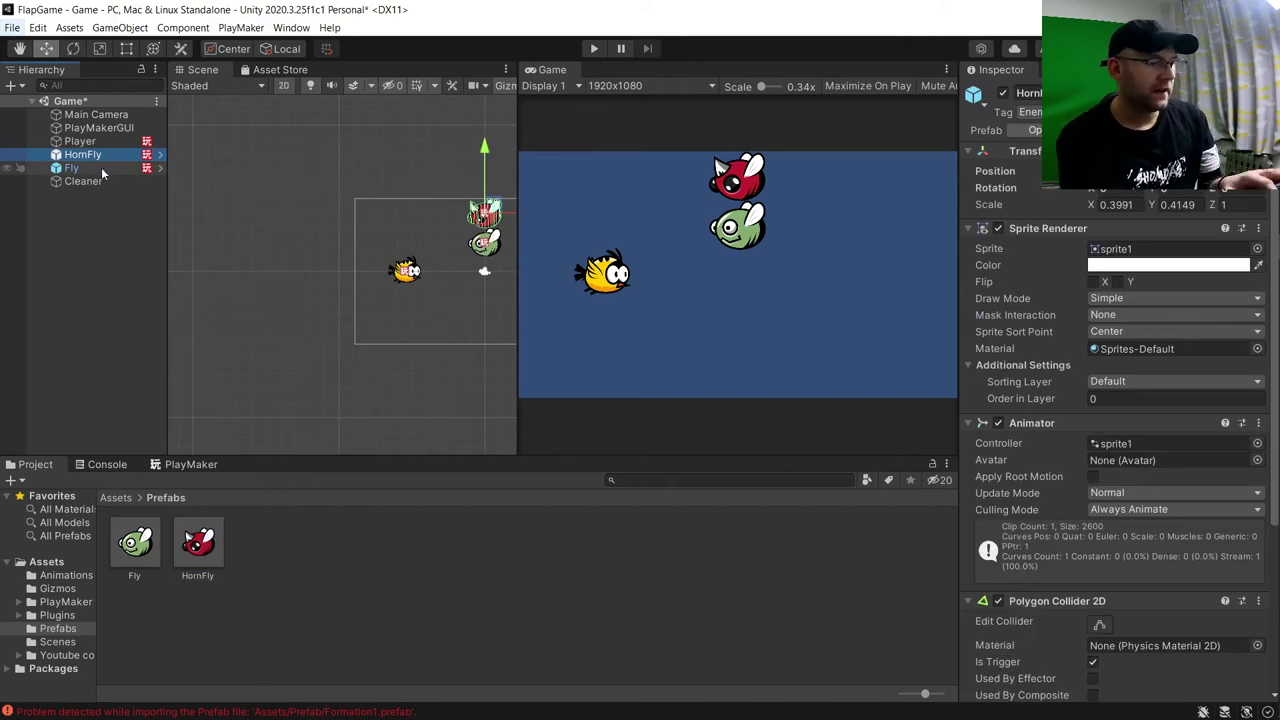
pyautogui.press('Delete')
pyautogui.click(101, 154)
pyautogui.press('Delete')
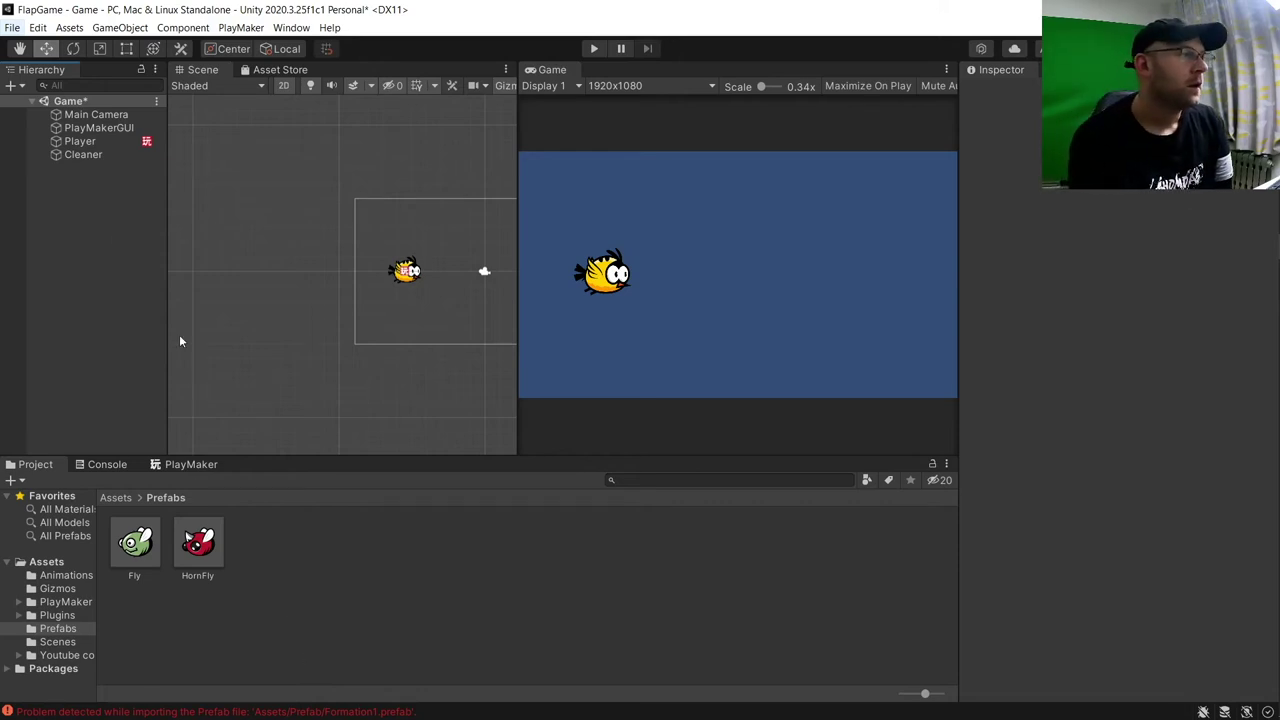
# Create an empty object named Formation1 and drag it to the camera frame's right edge
pyautogui.rightClick(111, 198)
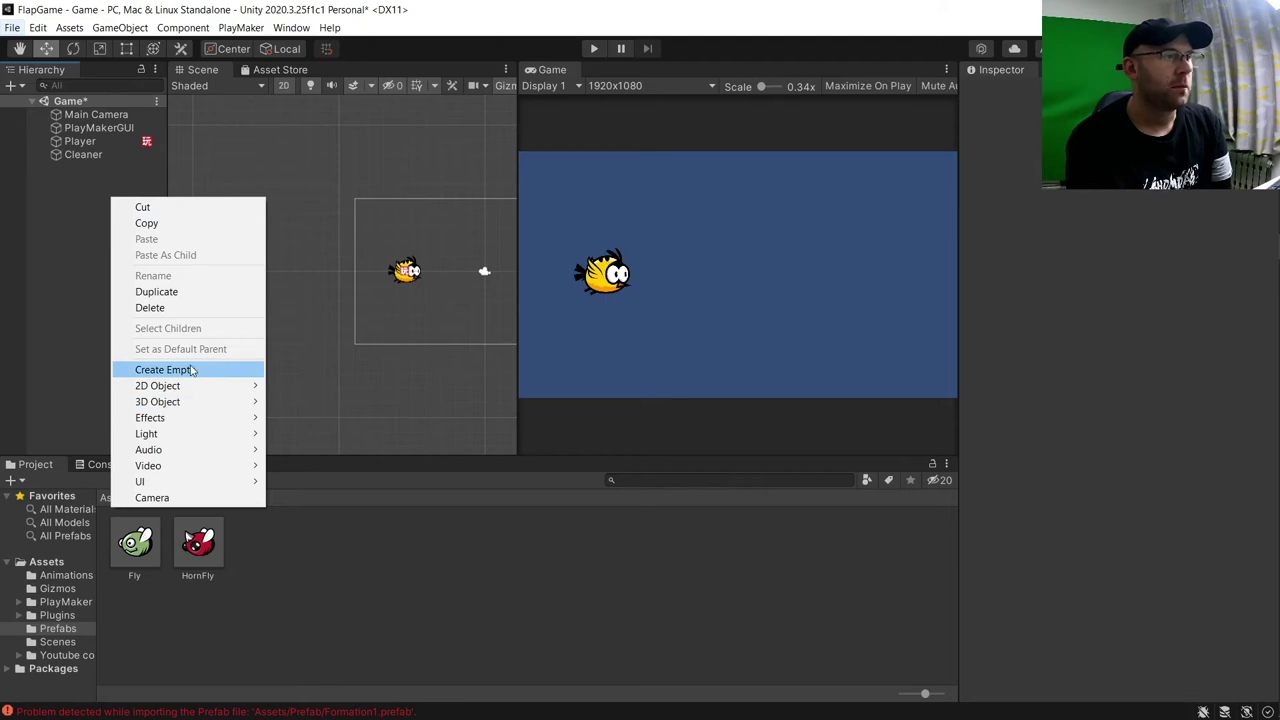
pyautogui.click(191, 370)
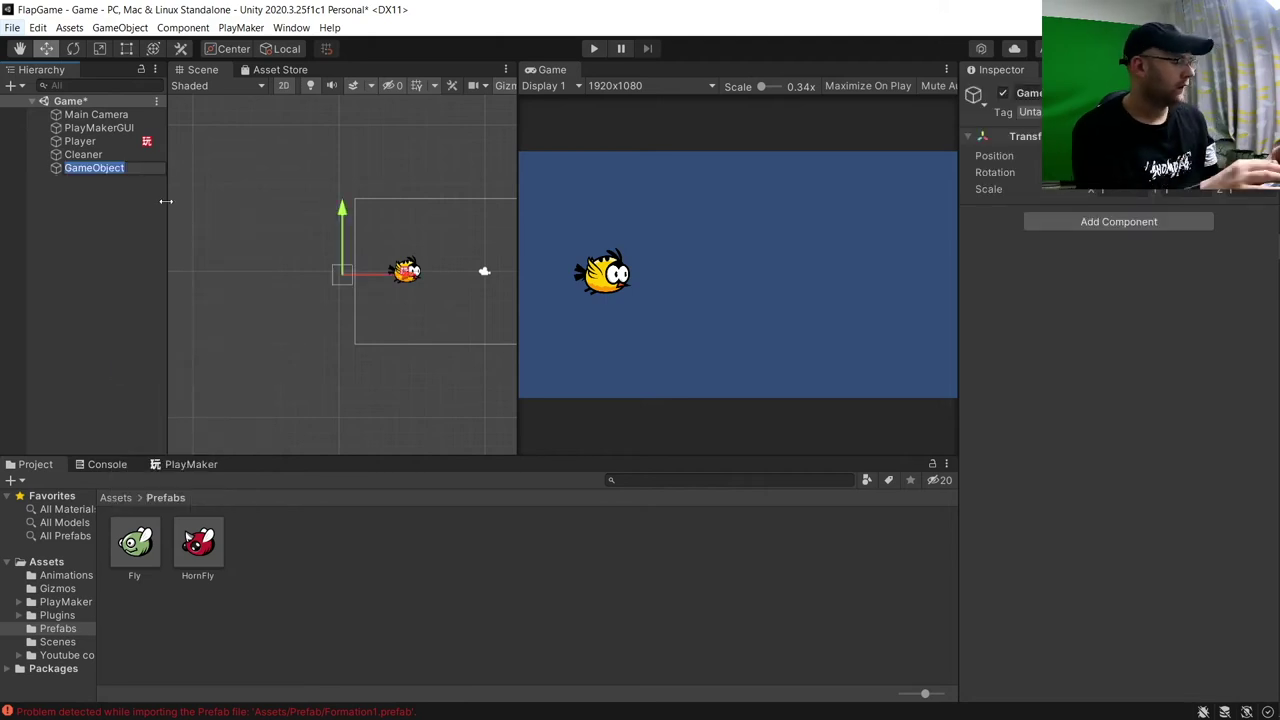
pyautogui.write('Formation1')
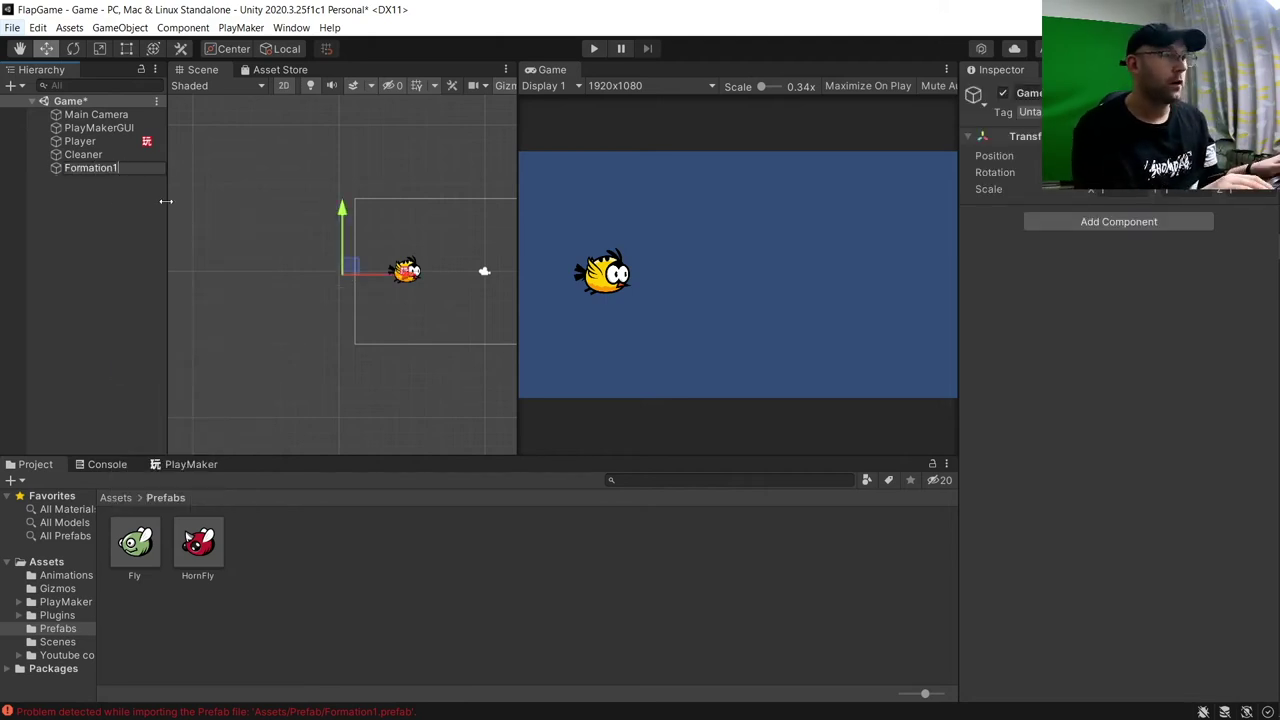
pyautogui.press('Return')
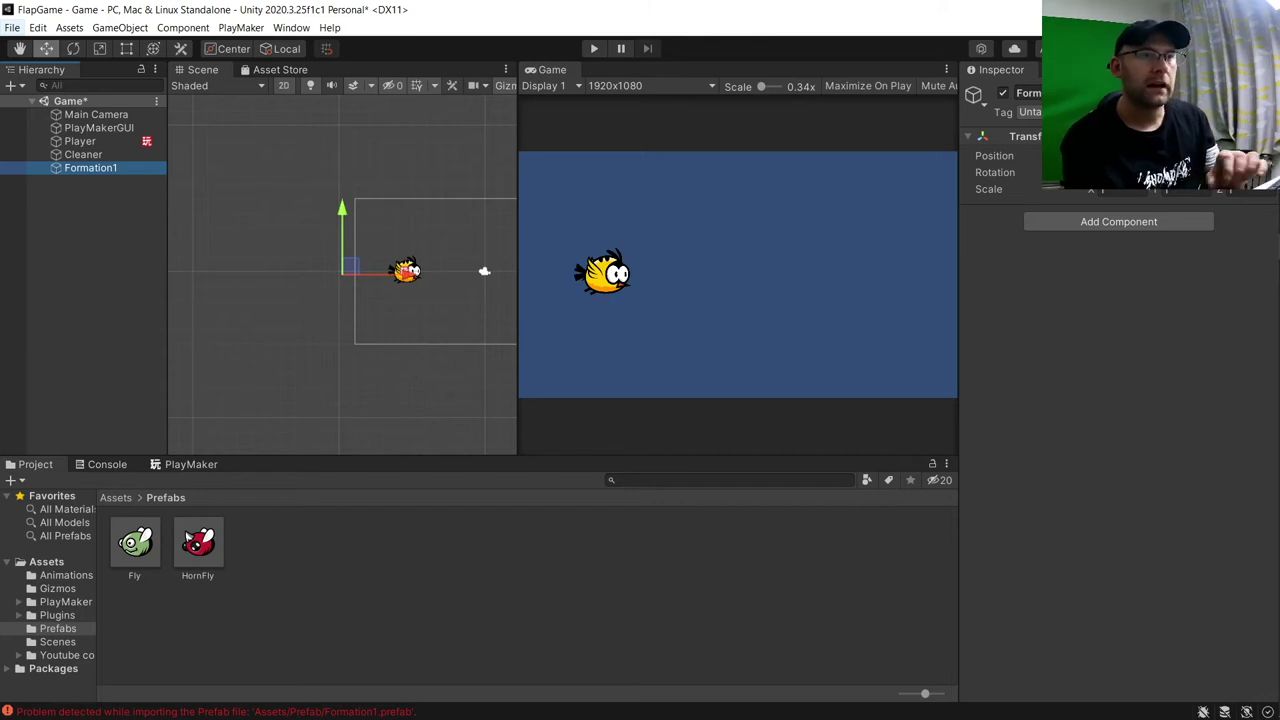
pyautogui.moveTo(341, 270); pyautogui.dragTo(484, 270)
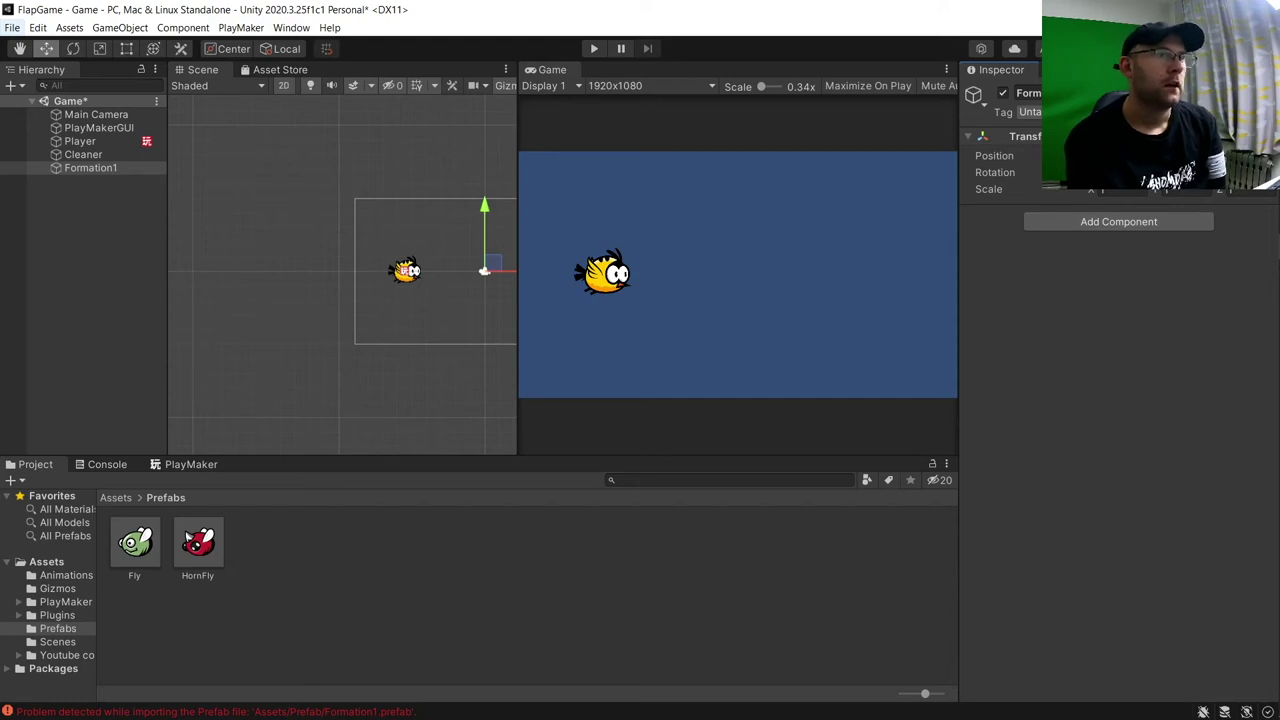
# Add a new tag named Formation in the tag settings
pyautogui.click(1030, 112)
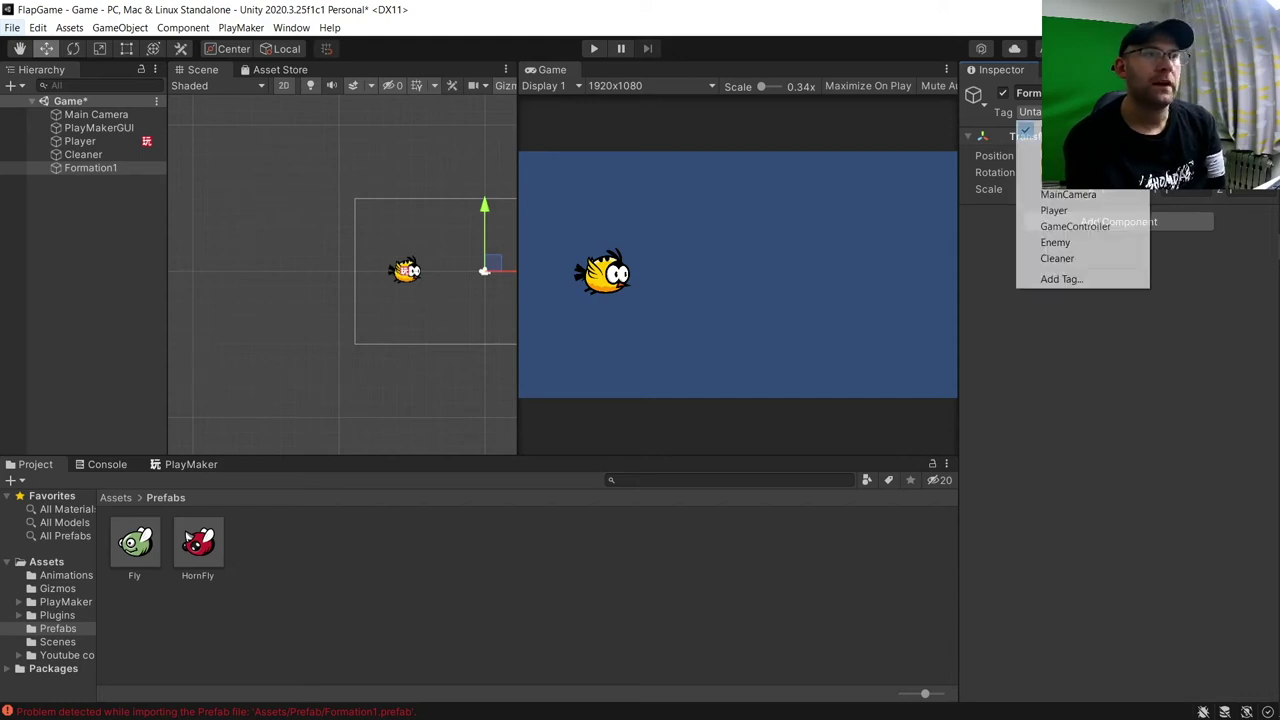
pyautogui.click(1060, 279)
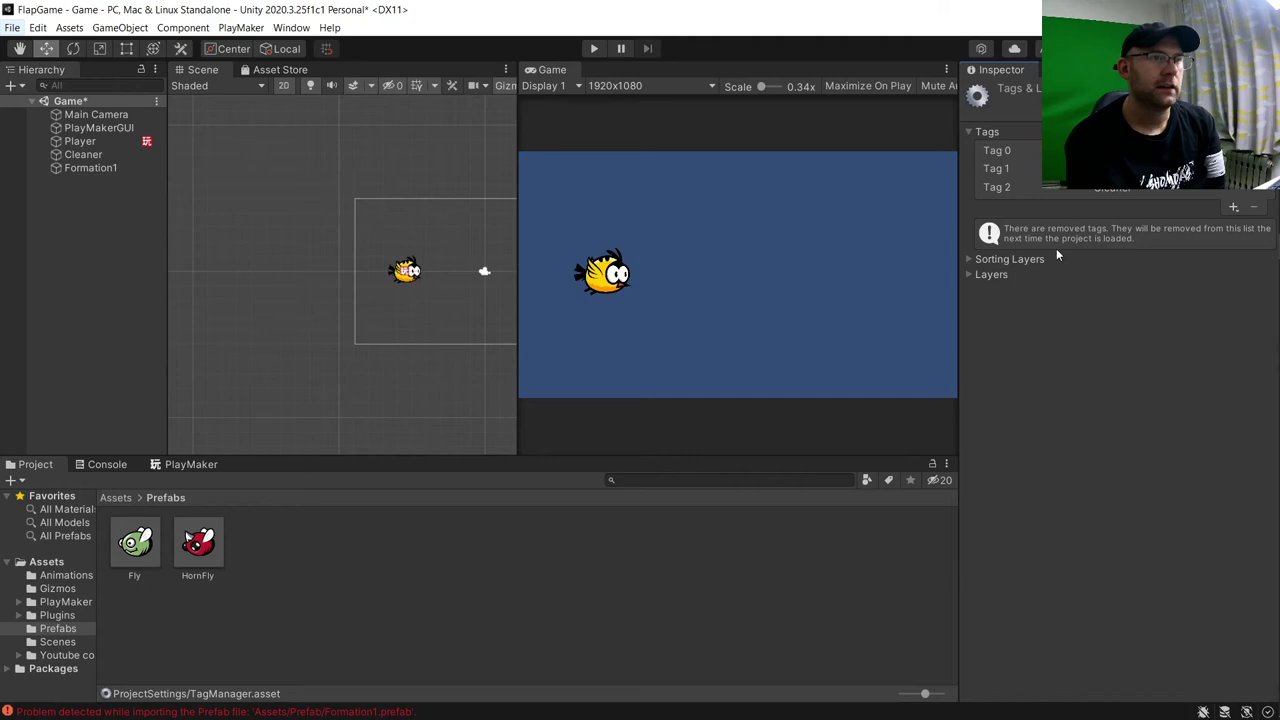
pyautogui.click(1233, 207)
pyautogui.write('Fort')
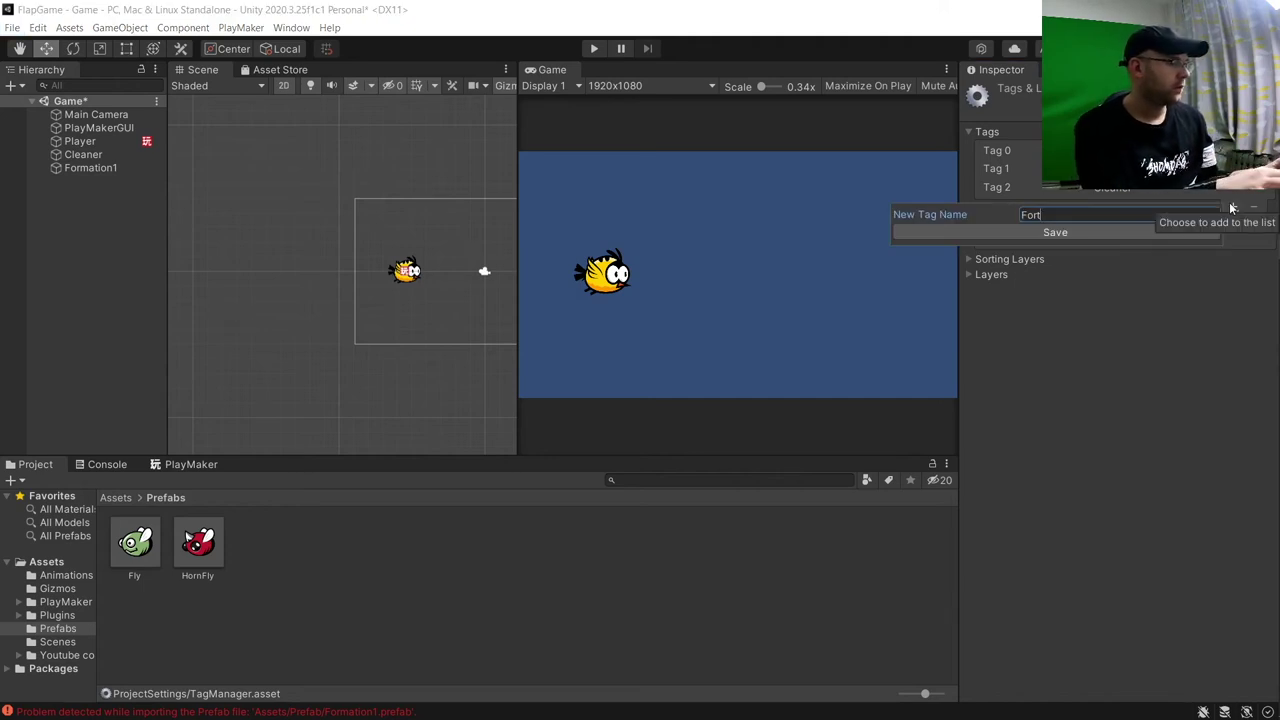
pyautogui.press('BackSpace')
pyautogui.write('mati')
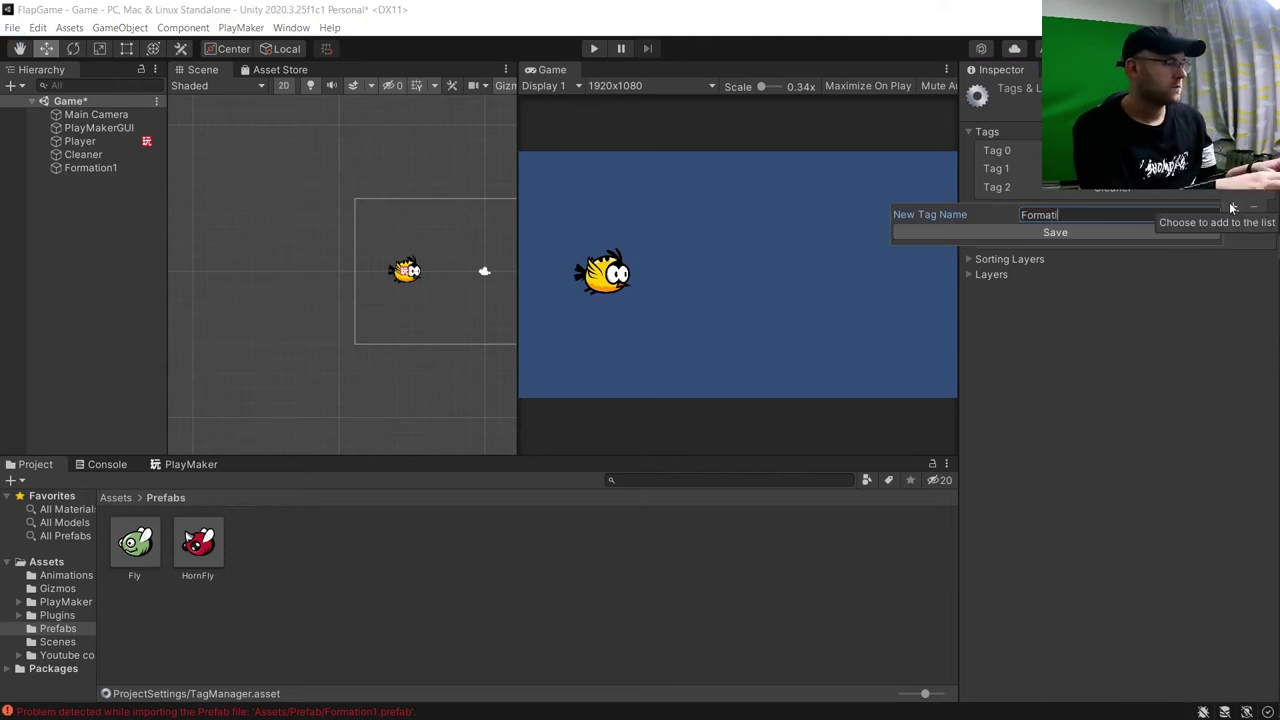
pyautogui.write('on')
pyautogui.press('Return')
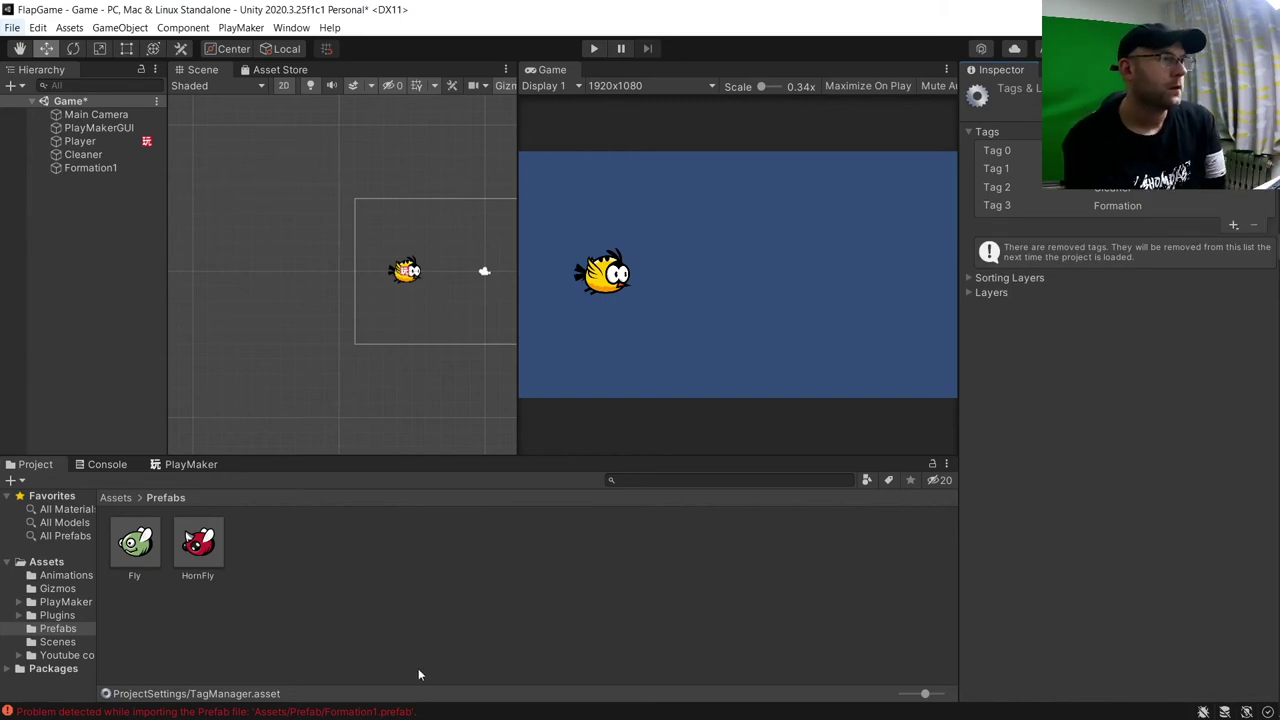
pyautogui.click(364, 564)
# Set Formation1's tag to Formation
pyautogui.click(90, 167)
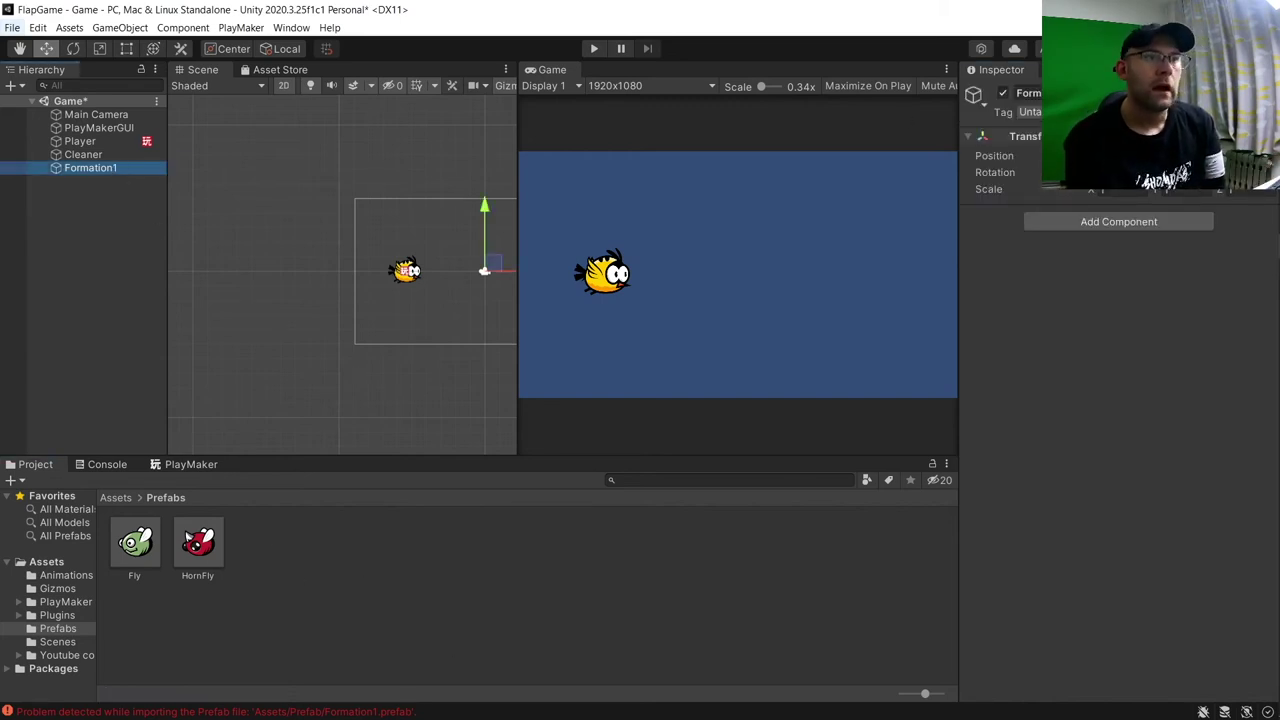
pyautogui.click(1040, 112)
pyautogui.click(1103, 274)
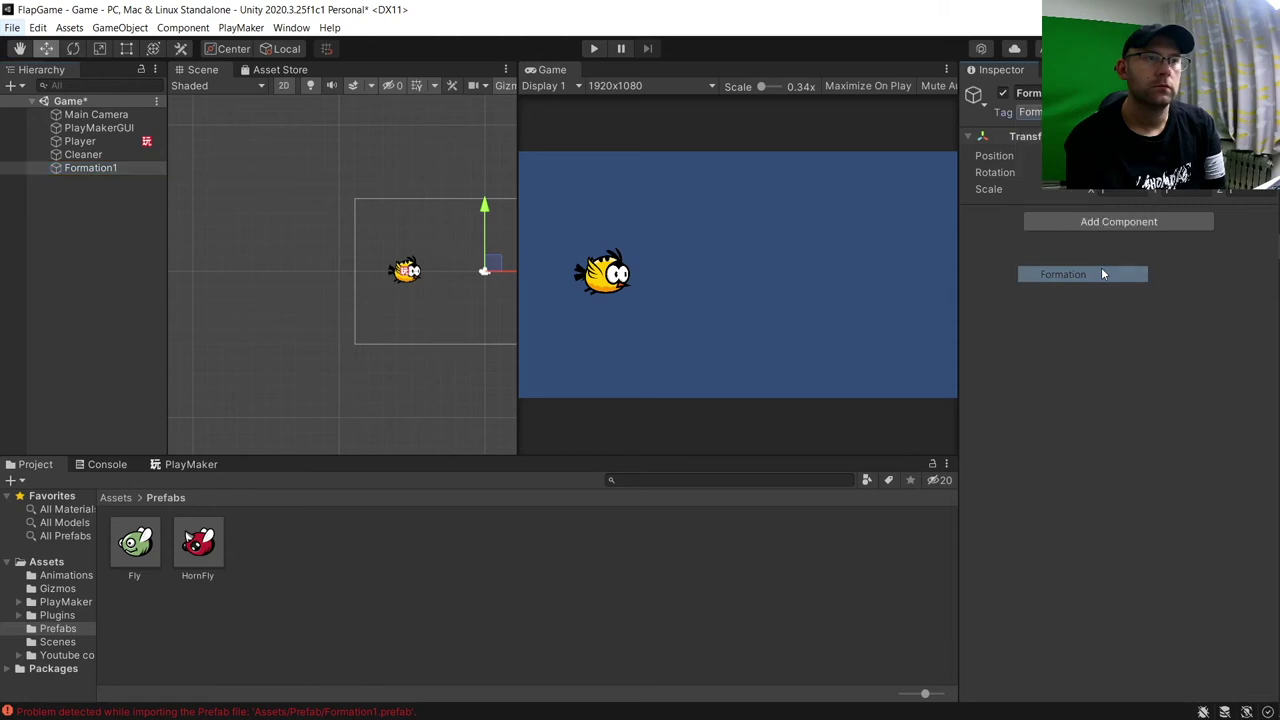
# Add a Box Collider 2D to Formation1 and bring up the PlayMaker editor
pyautogui.click(1102, 223)
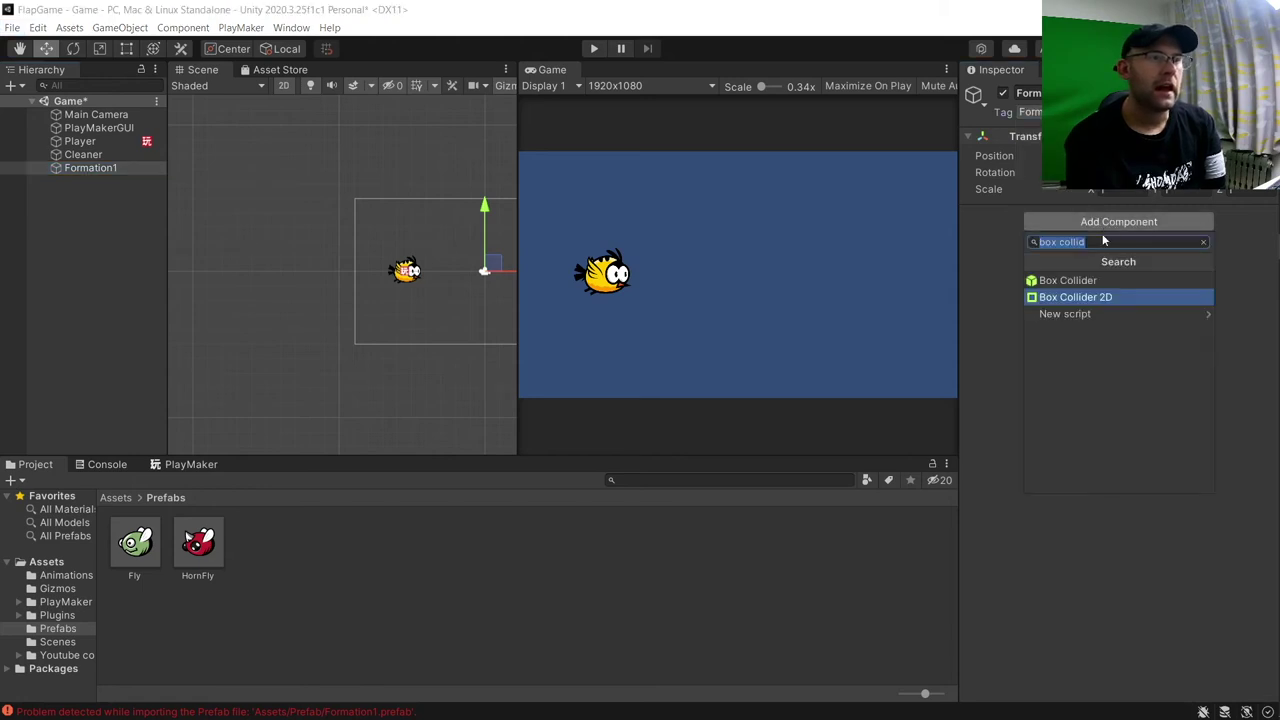
pyautogui.click(1082, 296)
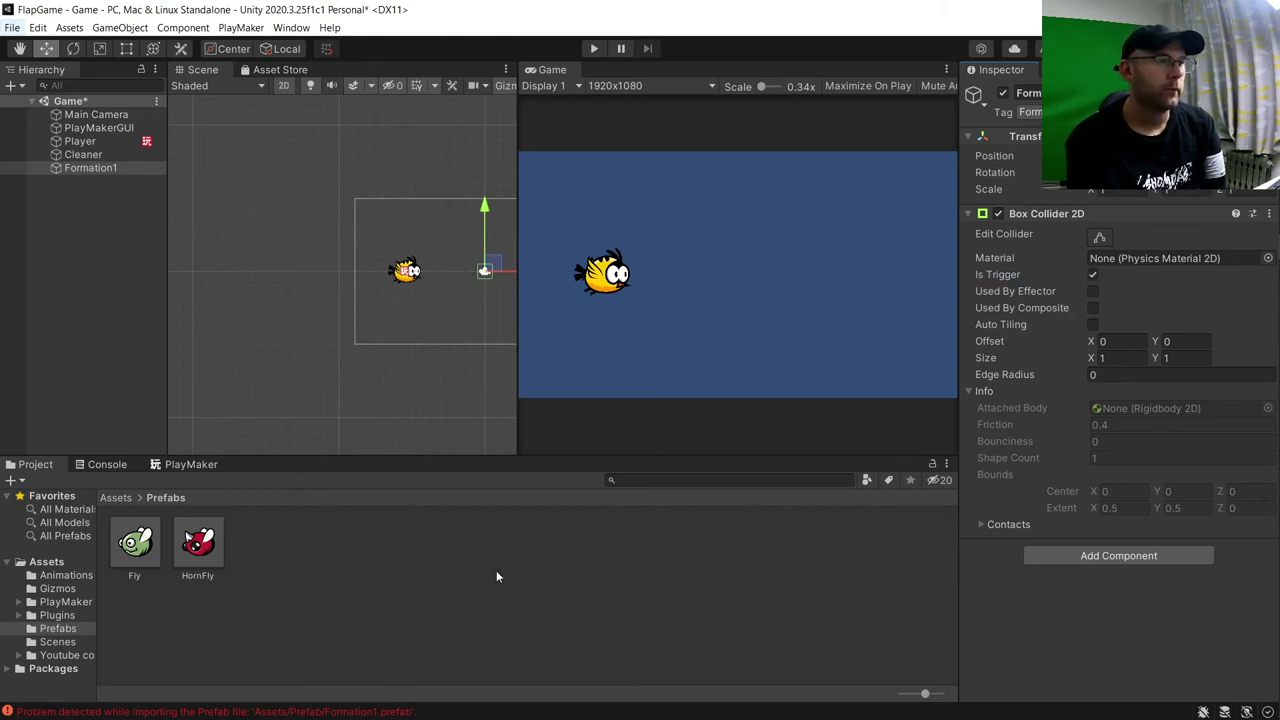
pyautogui.click(118, 440)
pyautogui.click(112, 168)
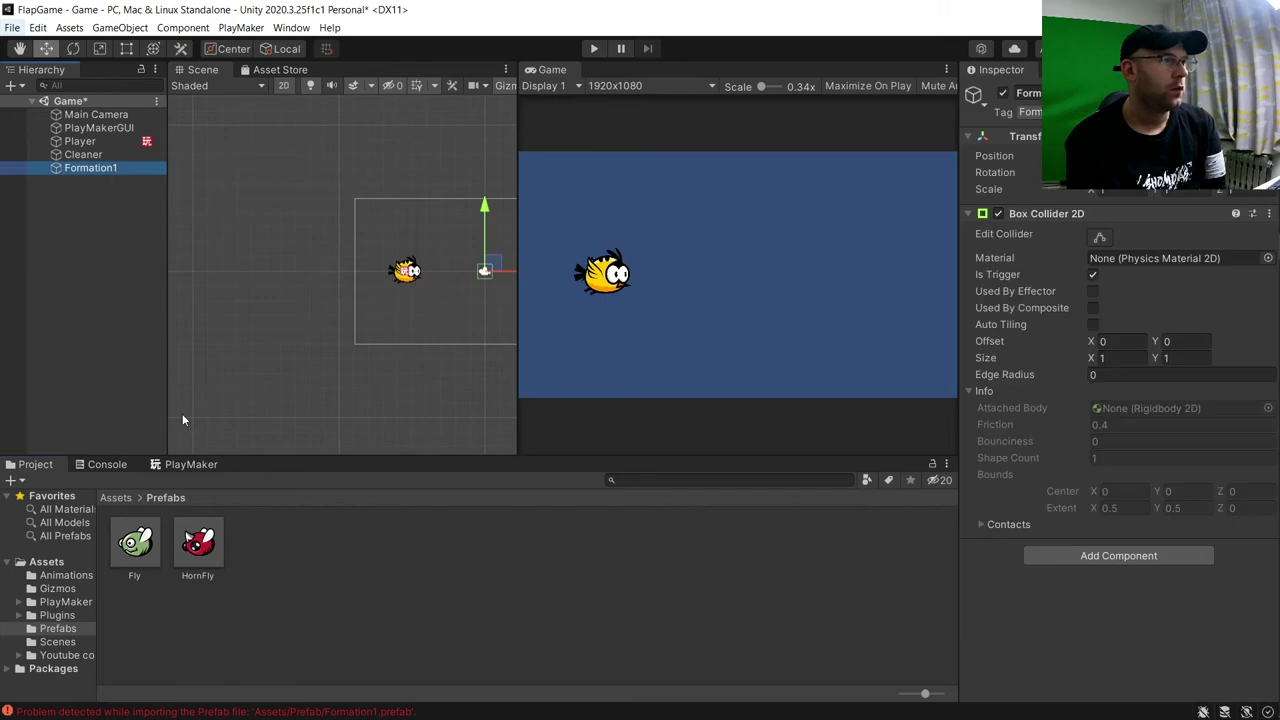
pyautogui.click(192, 465)
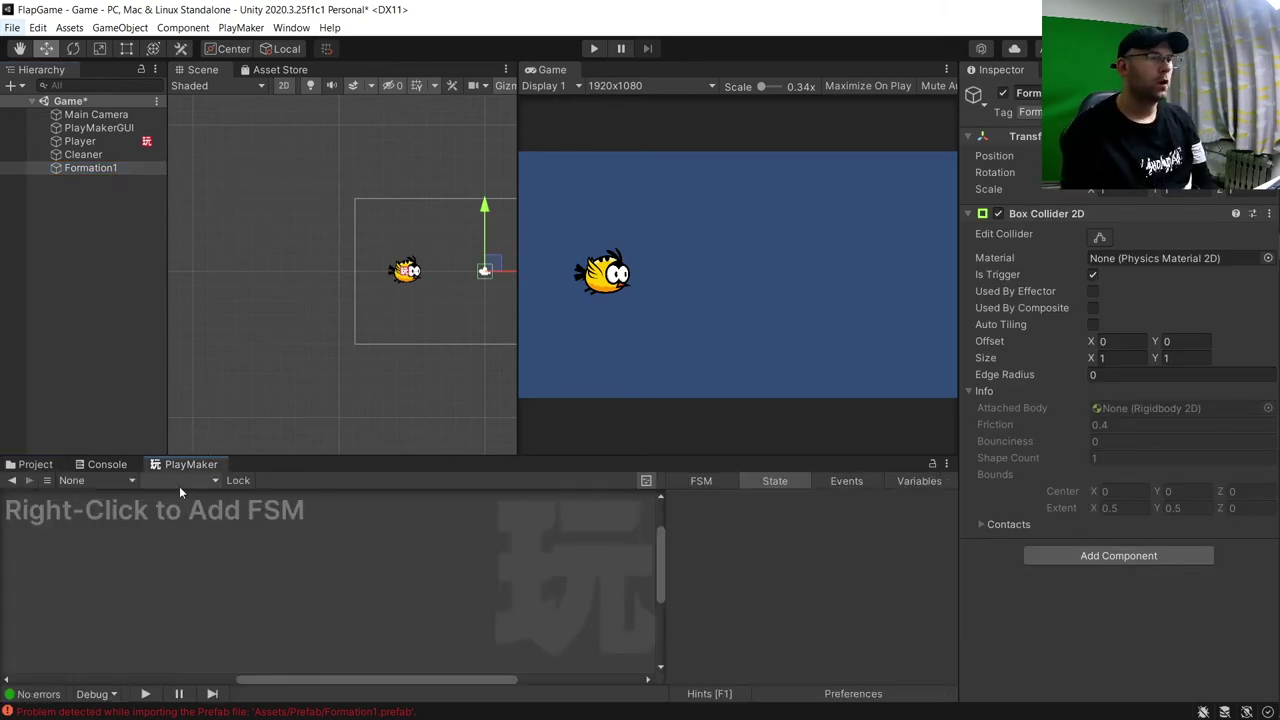
# Add a state machine named Movement to Formation1
pyautogui.rightClick(180, 494)
pyautogui.rightClick(199, 546)
pyautogui.click(255, 557)
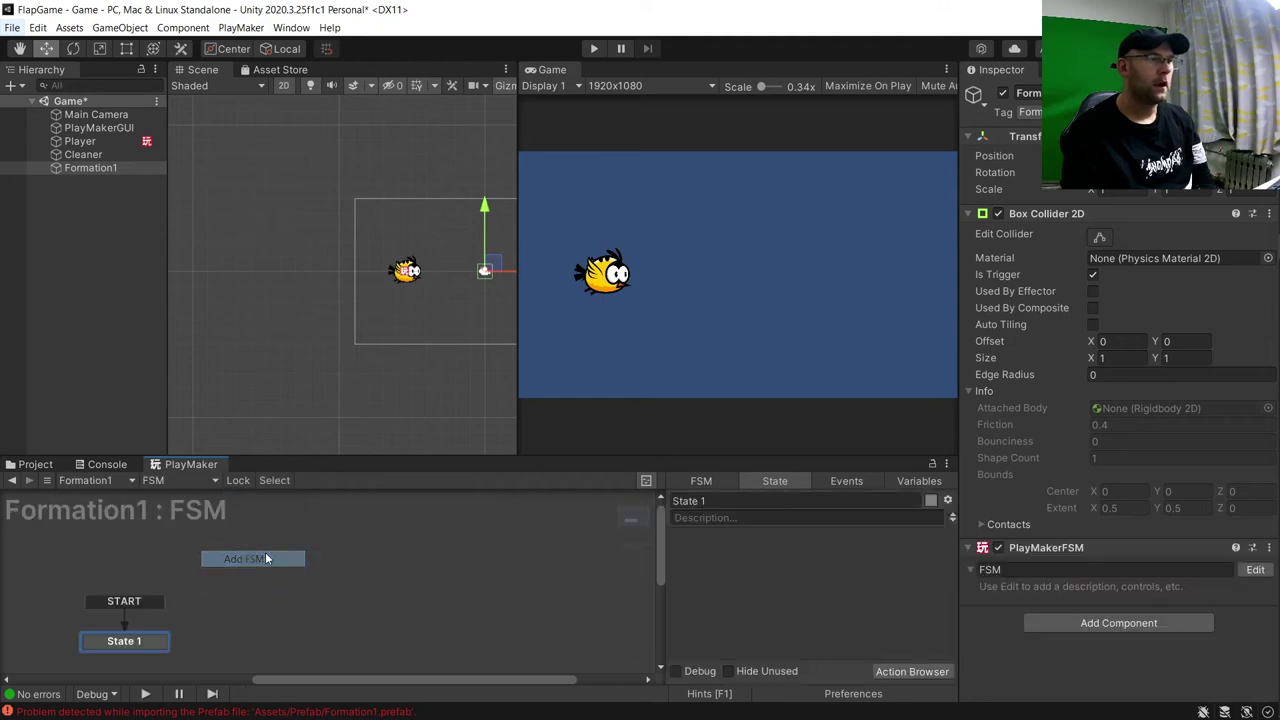
pyautogui.click(1133, 567)
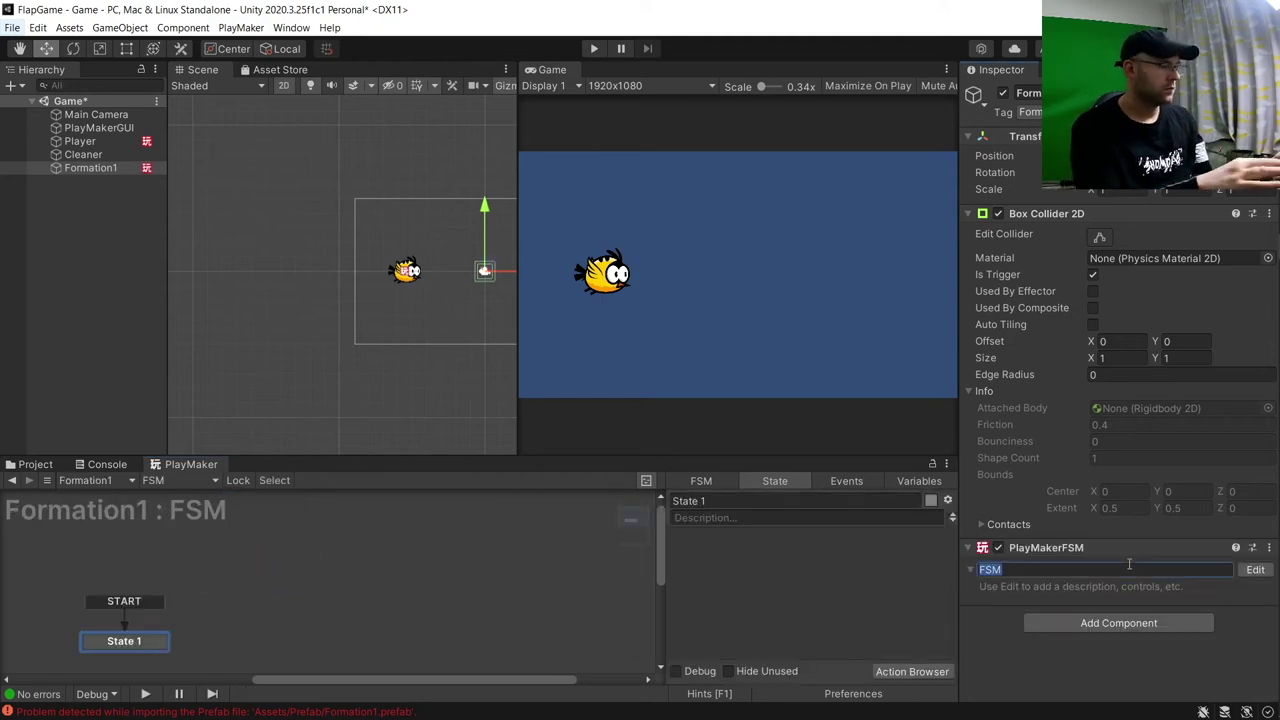
pyautogui.press('BackSpace')
pyautogui.write('Movement')
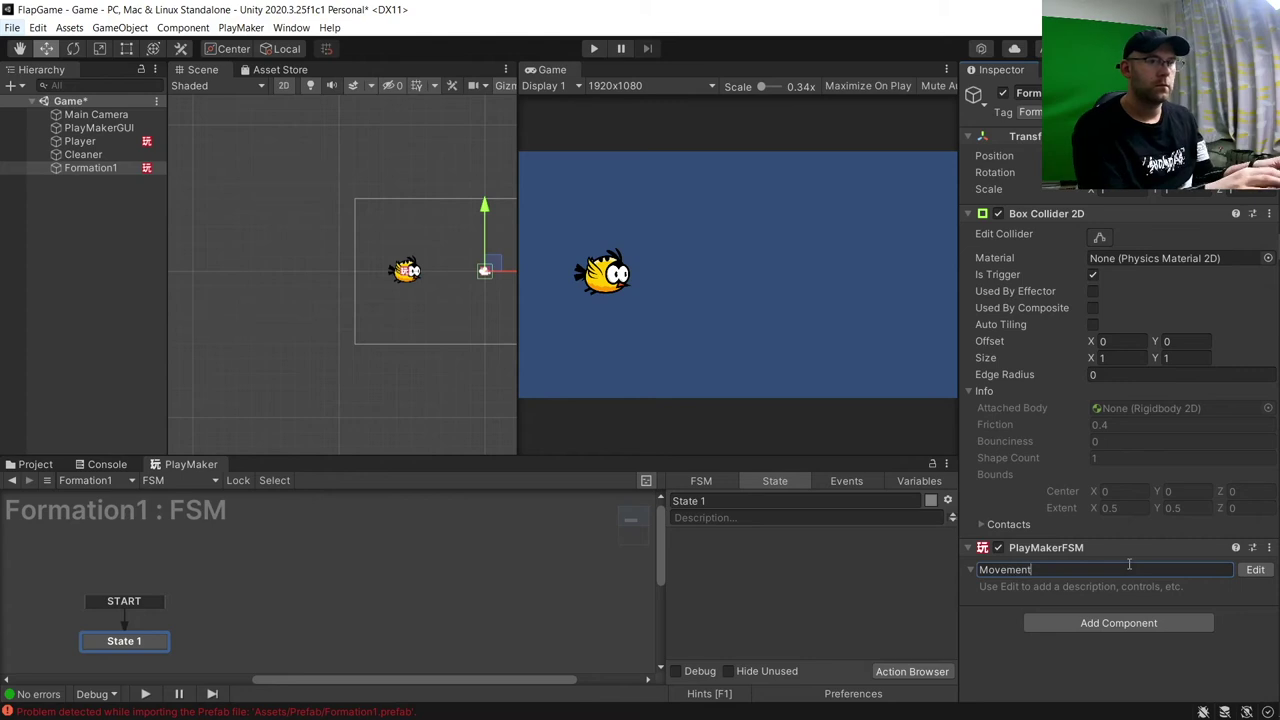
pyautogui.press('Return')
pyautogui.moveTo(162, 640); pyautogui.dragTo(156, 610)
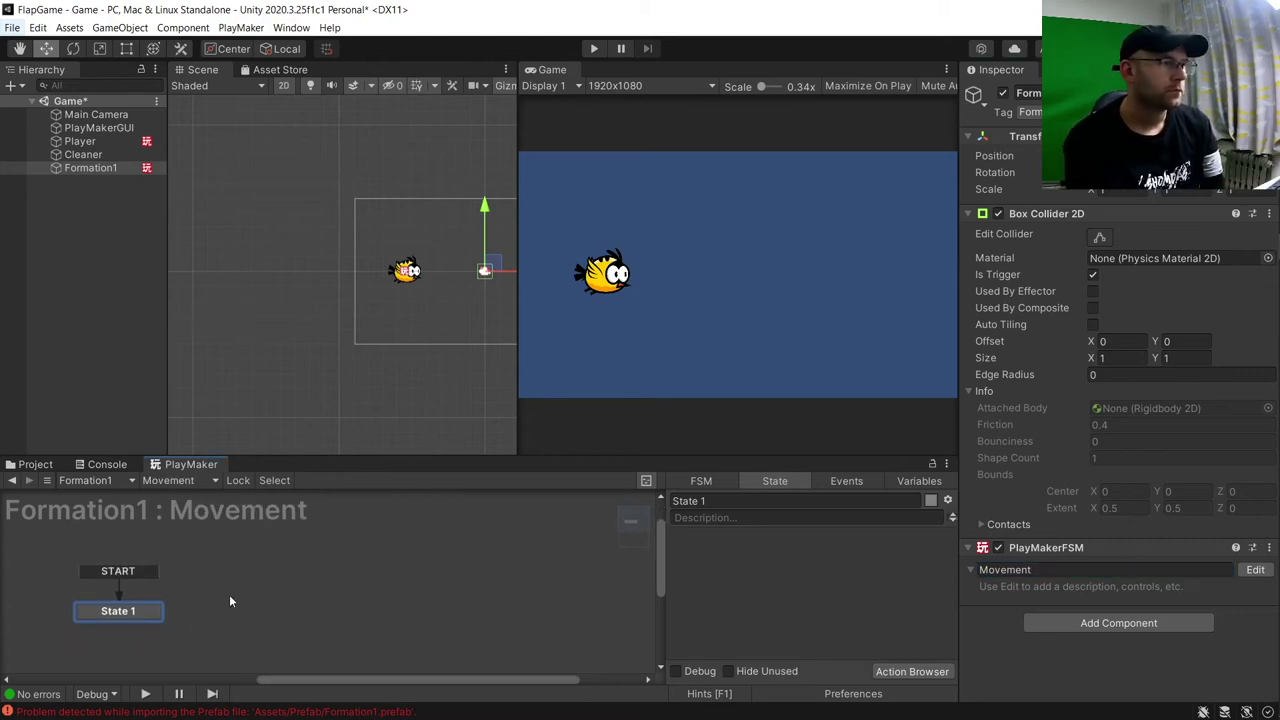
# Rename State 1 to Move and give it a Set Velocity 2d action
pyautogui.click(722, 500)
pyautogui.write('Move')
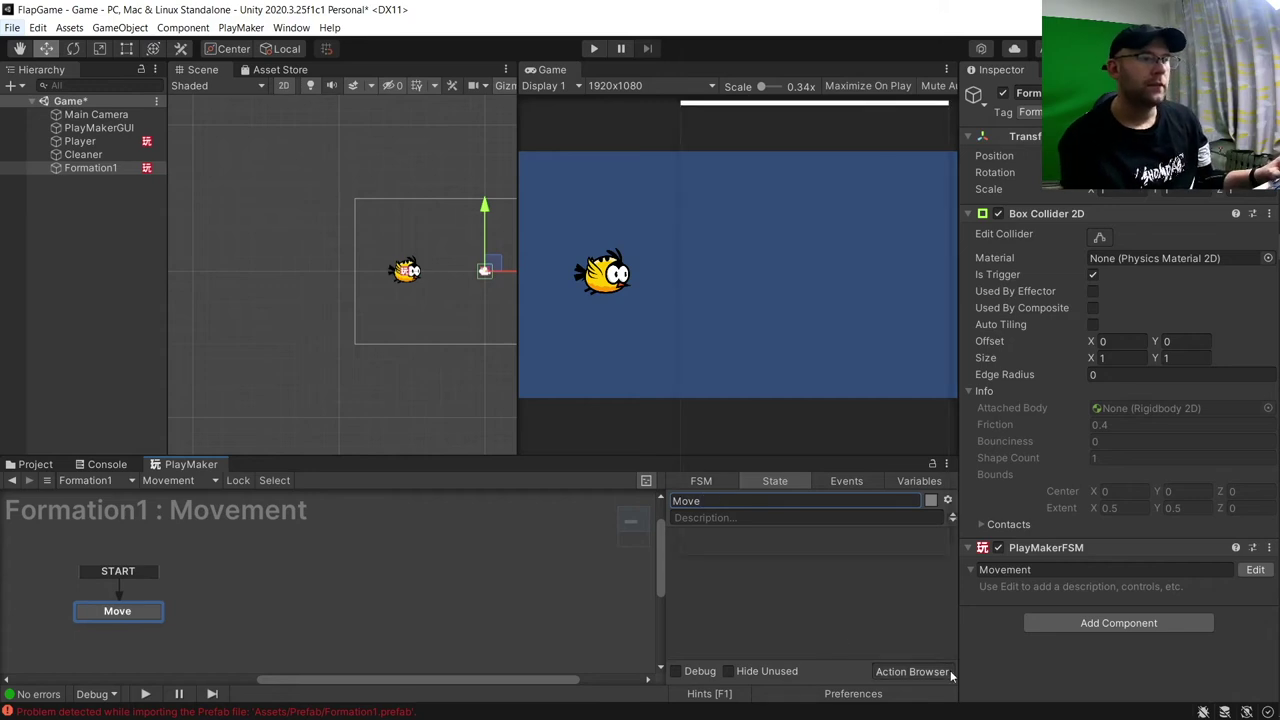
pyautogui.click(912, 671)
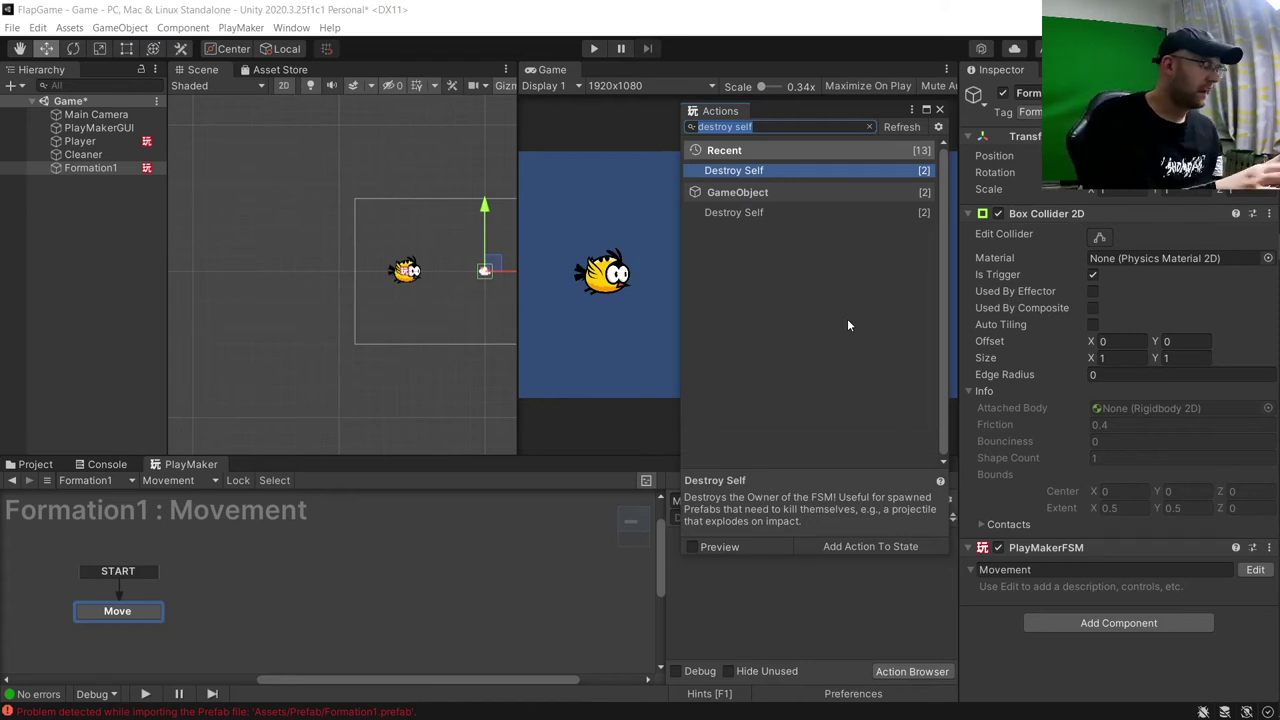
pyautogui.write('set velo')
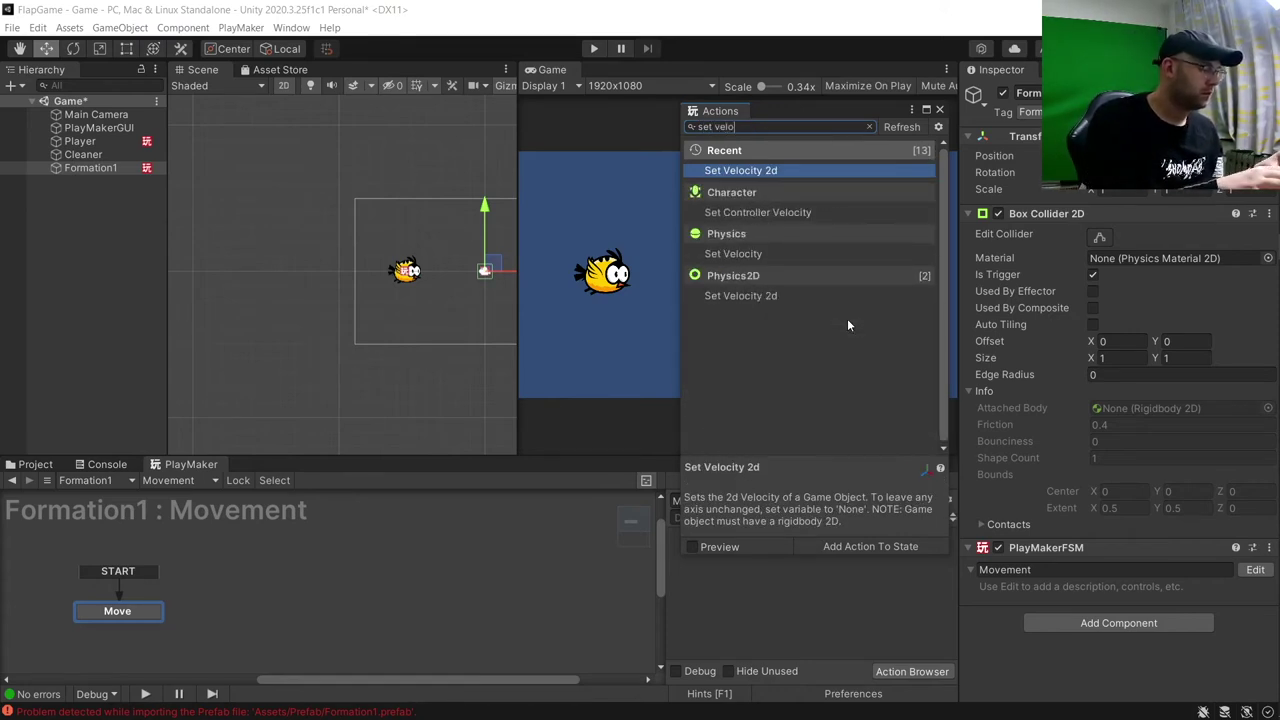
pyautogui.write('cu')
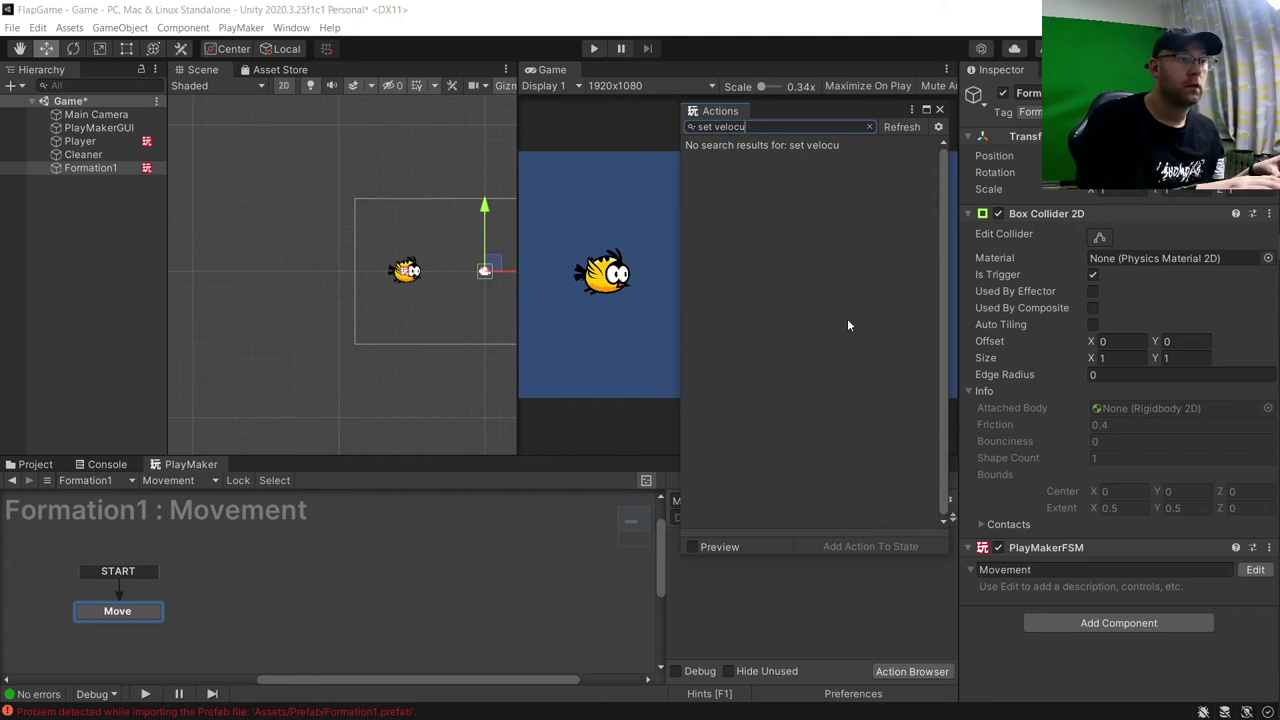
pyautogui.press('BackSpace')
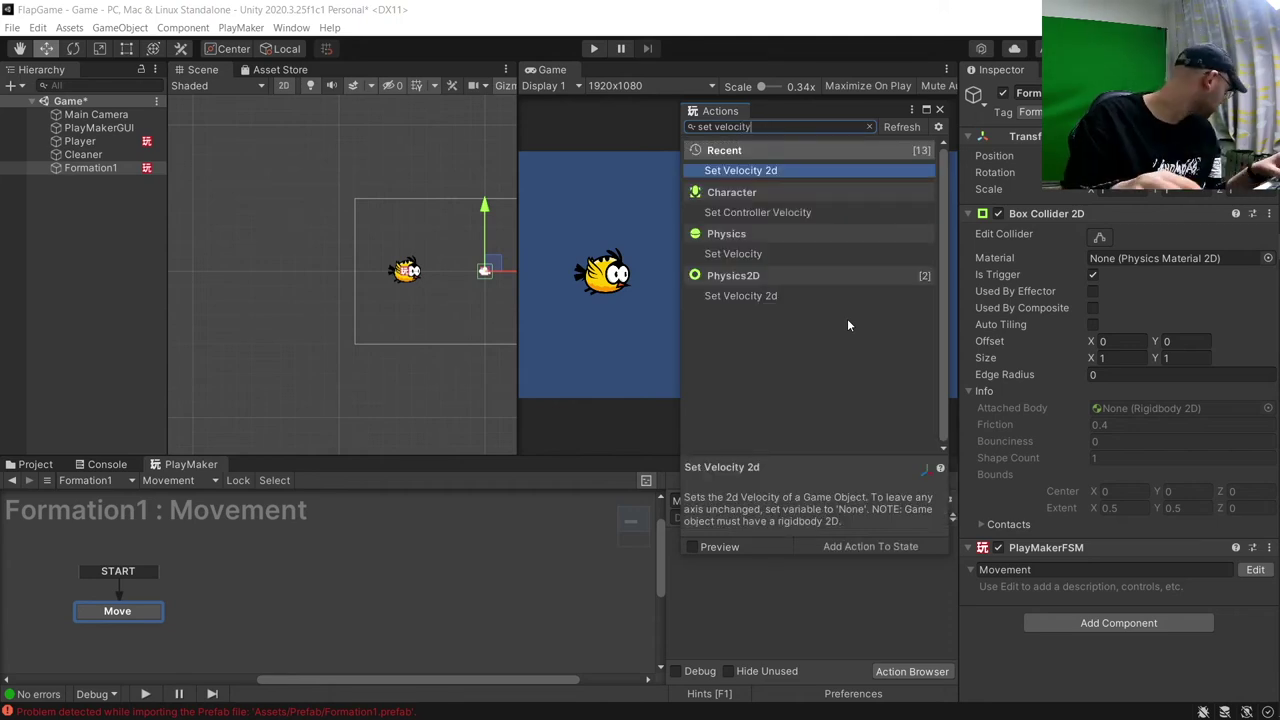
pyautogui.doubleClick(770, 301)
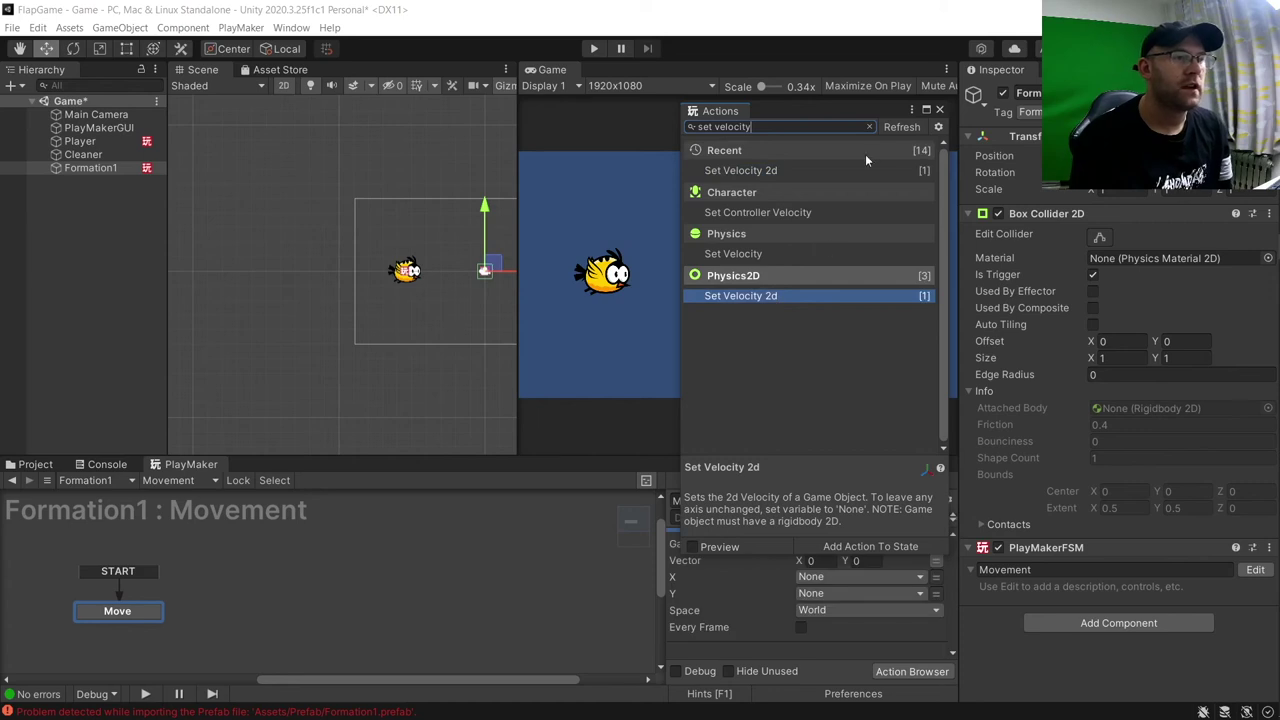
pyautogui.click(940, 111)
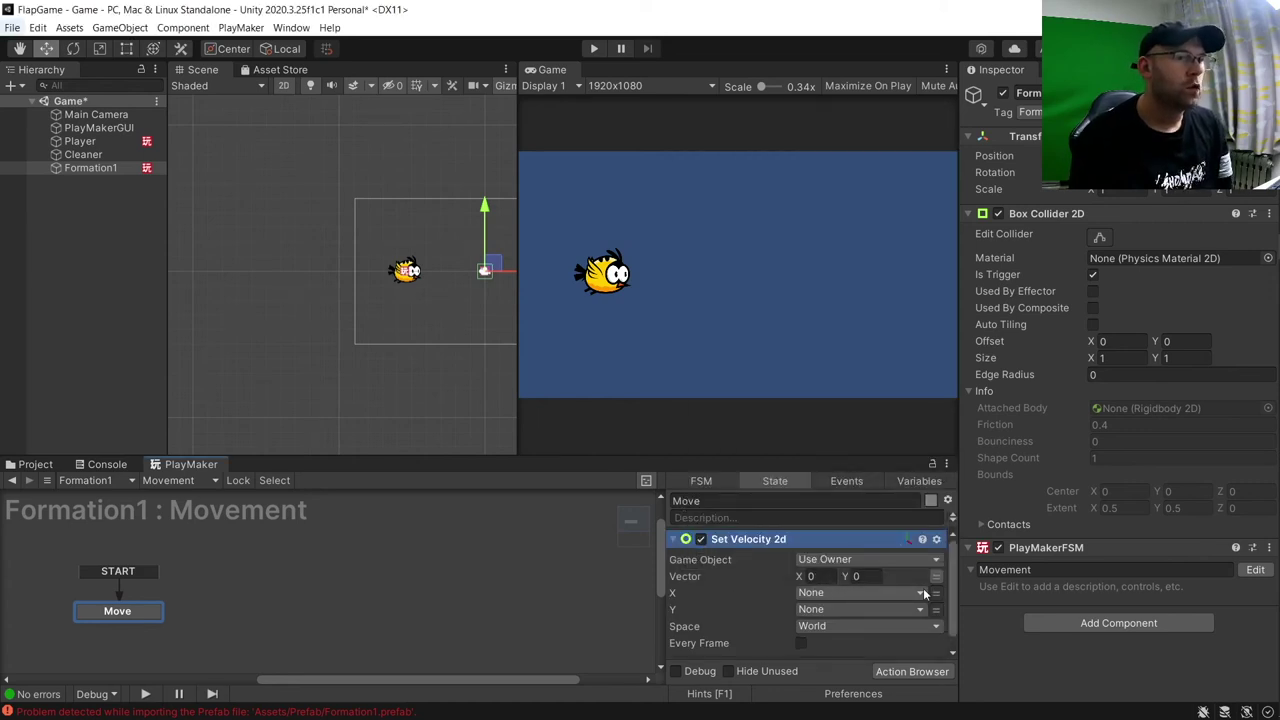
# Set the velocity X to a new global variable named Enemy speed
pyautogui.click(919, 595)
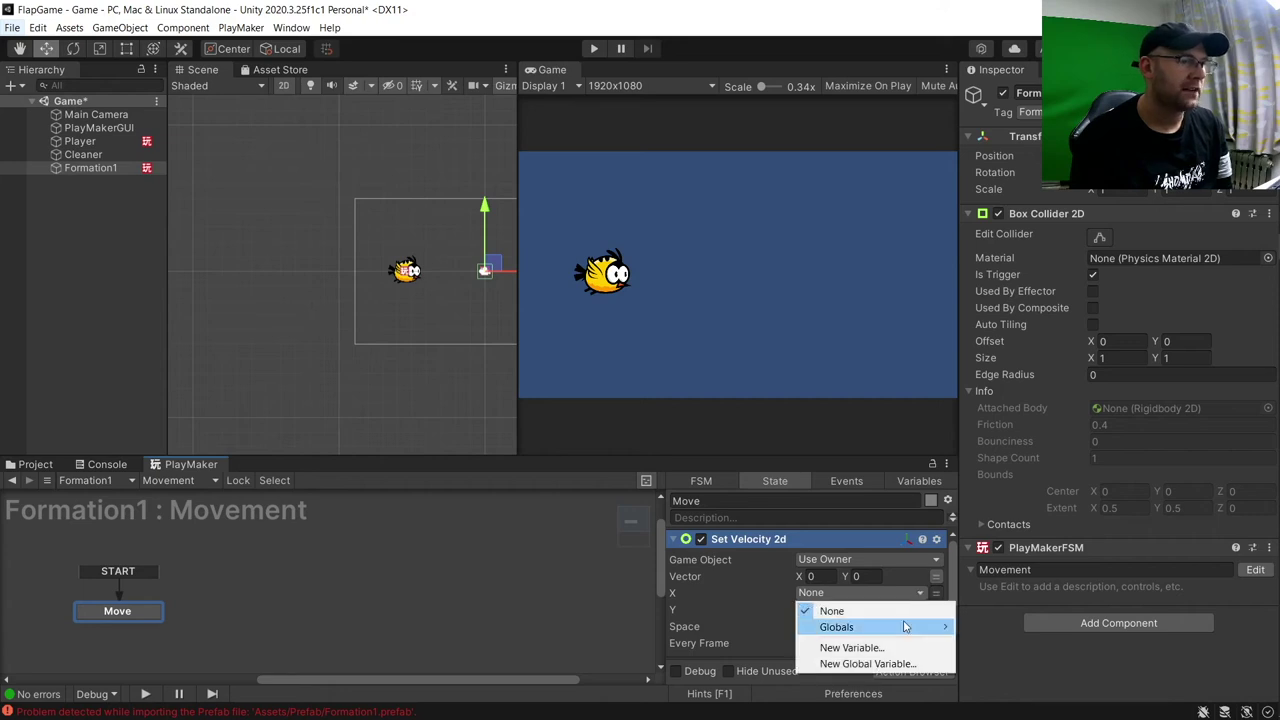
pyautogui.moveTo(905, 626)
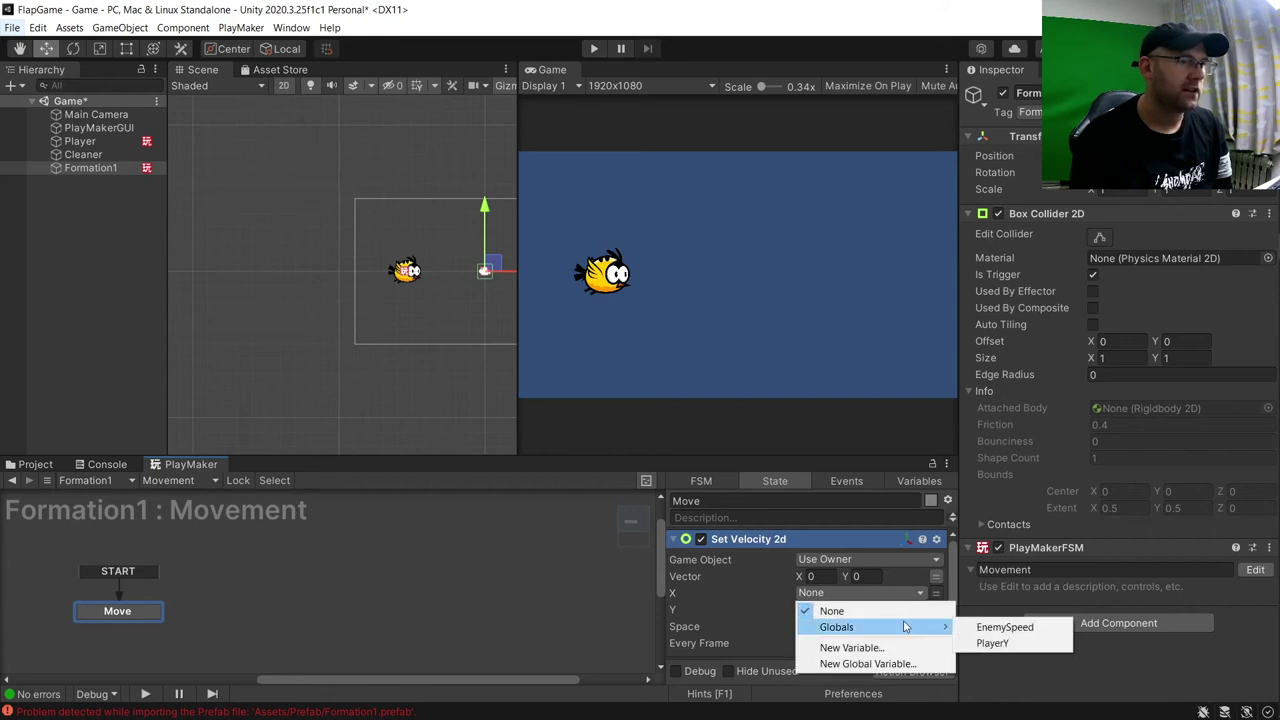
pyautogui.click(866, 663)
pyautogui.write('En')
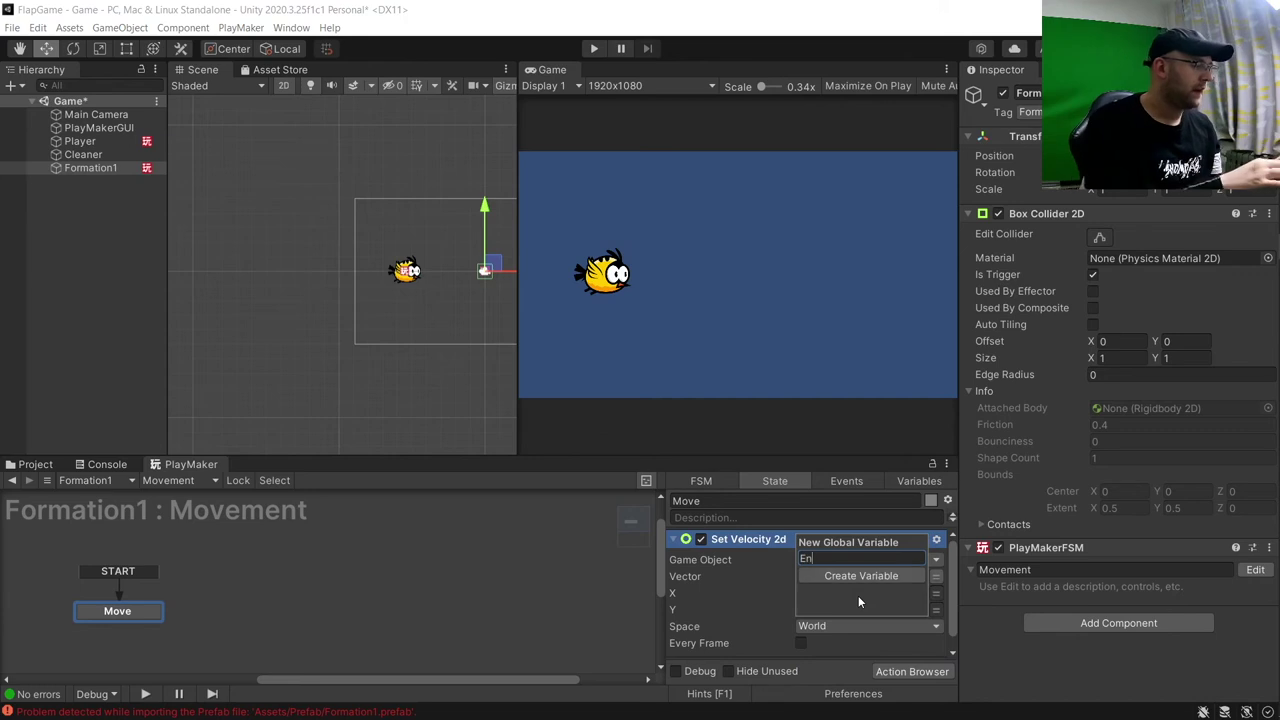
pyautogui.write('emy speed')
pyautogui.press('Return')
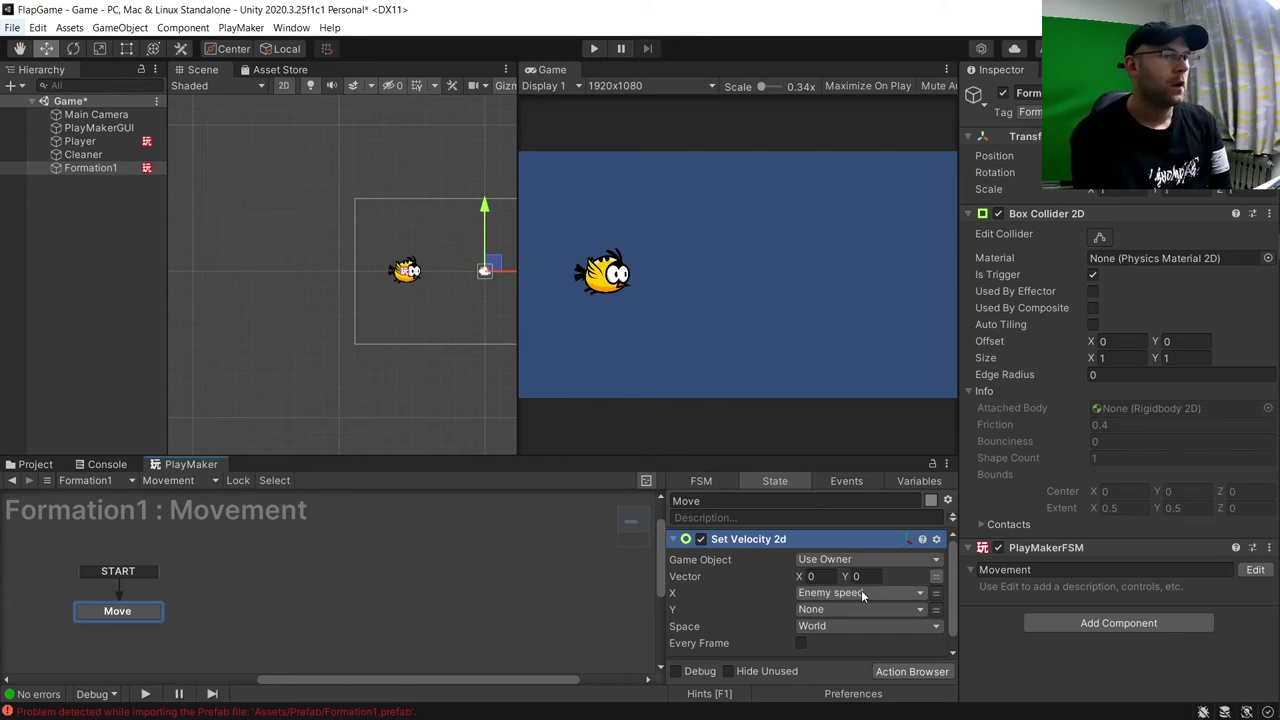
# Delete the duplicate EnemySpeed global variable
pyautogui.click(919, 481)
pyautogui.click(947, 499)
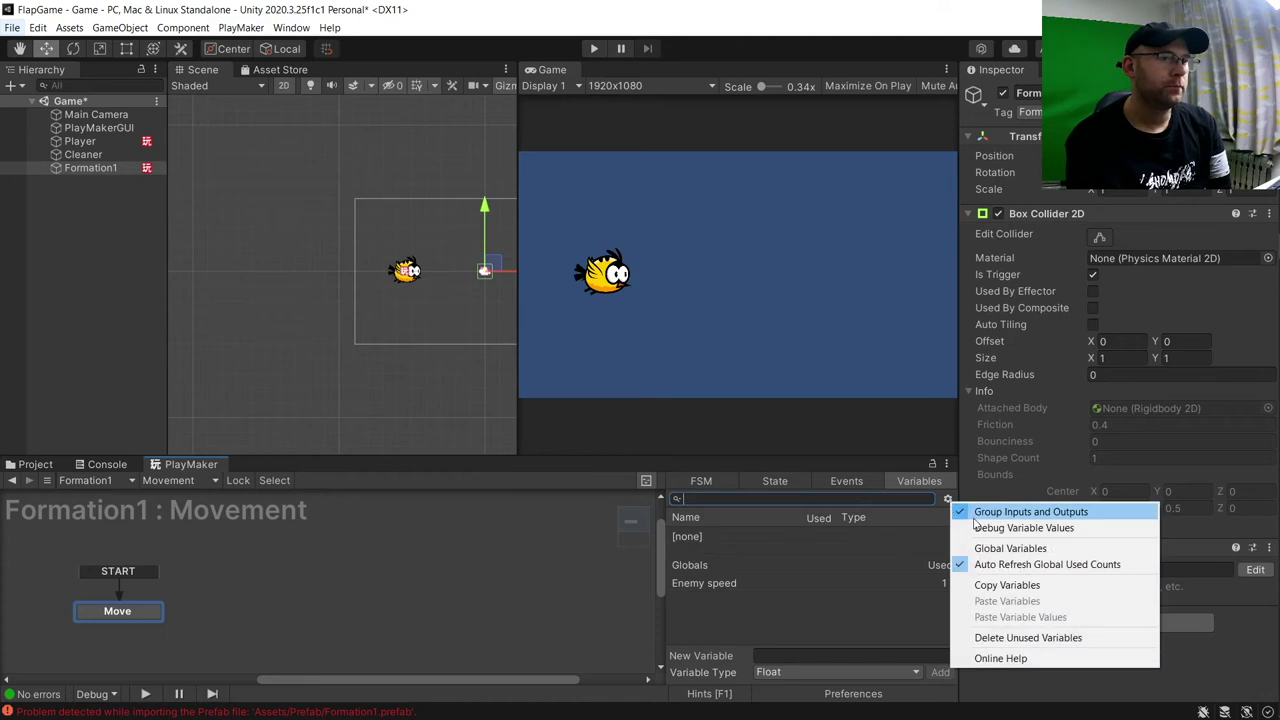
pyautogui.click(1010, 548)
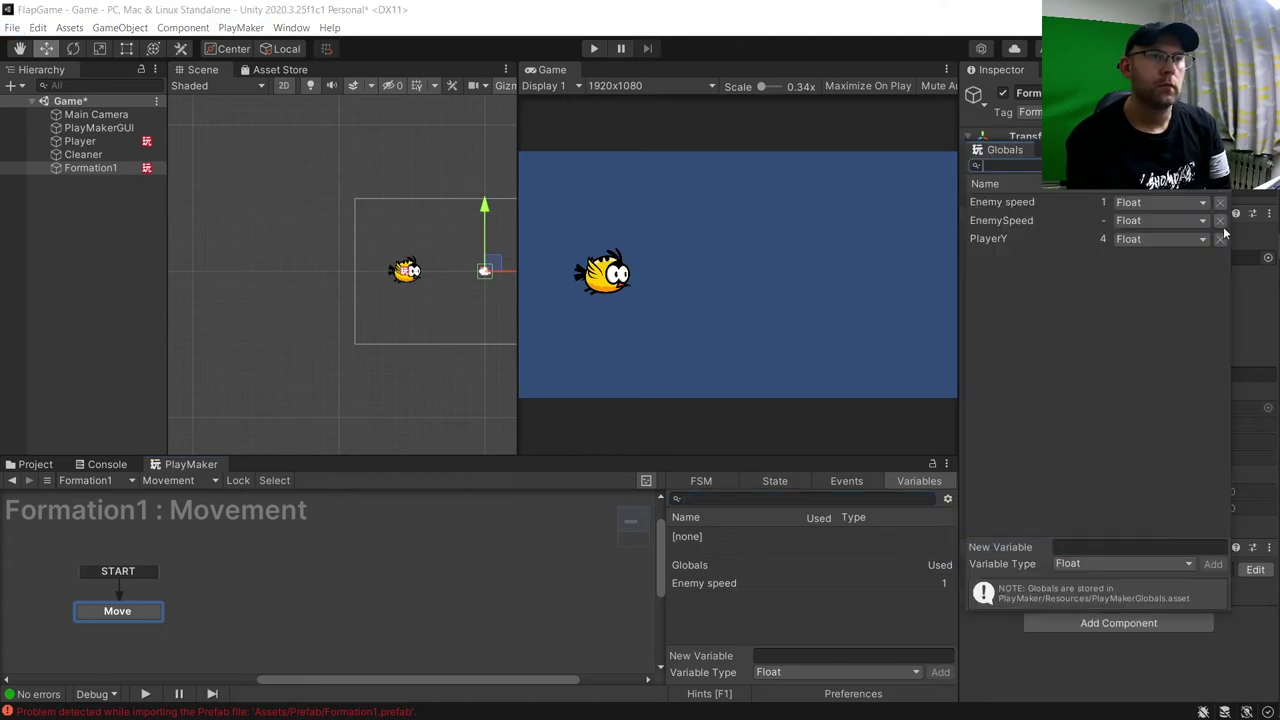
pyautogui.click(1215, 226)
pyautogui.click(1220, 221)
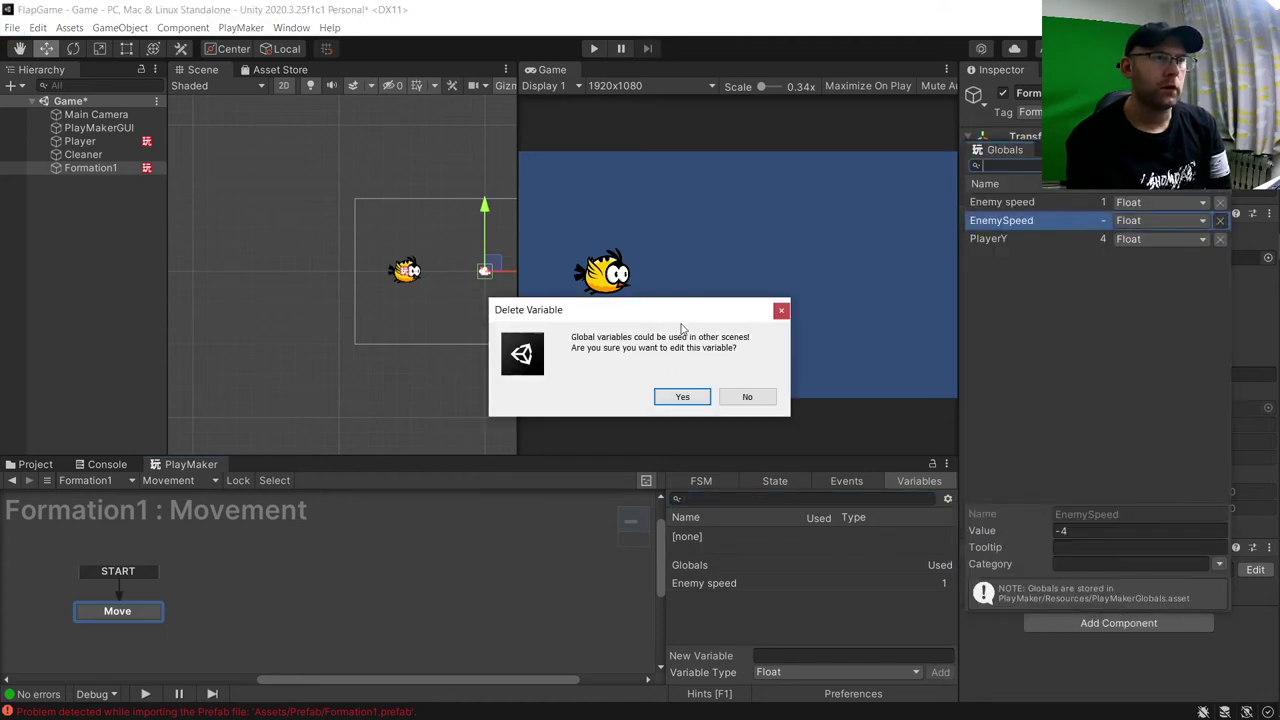
pyautogui.click(681, 395)
# Set the Enemy speed global variable's value to -4
pyautogui.click(1071, 201)
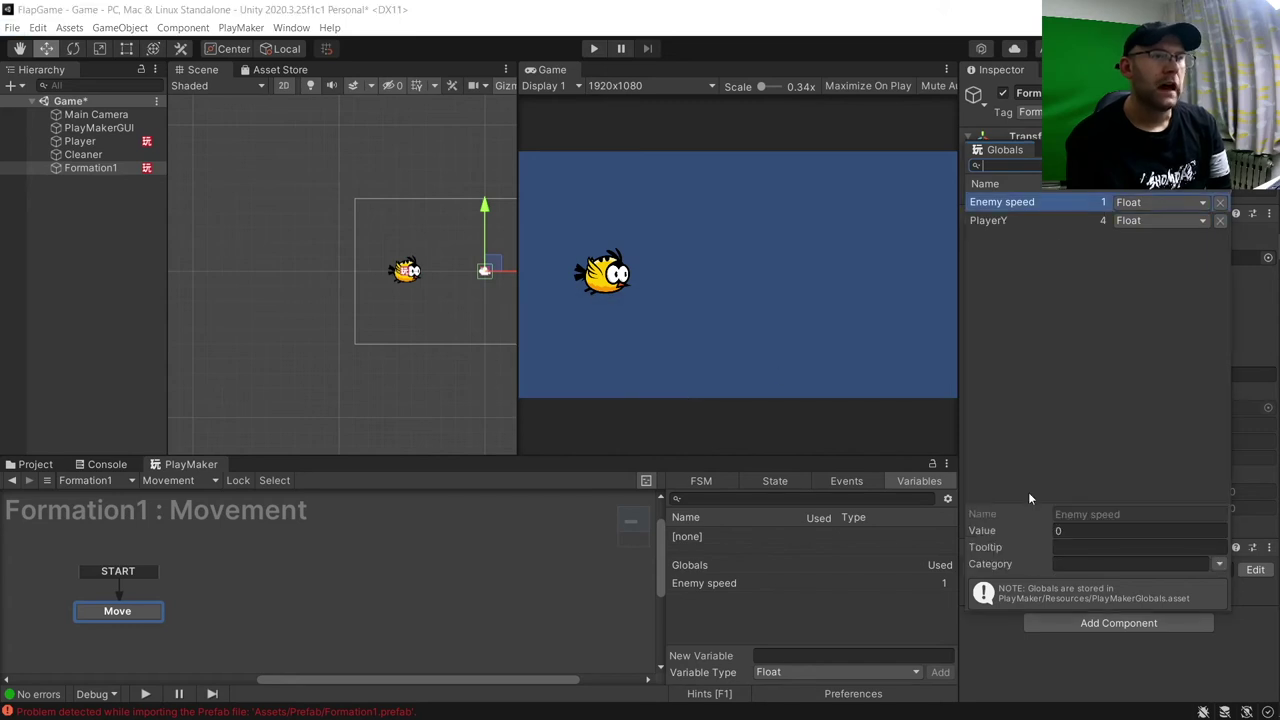
pyautogui.click(1089, 530)
pyautogui.write('-4')
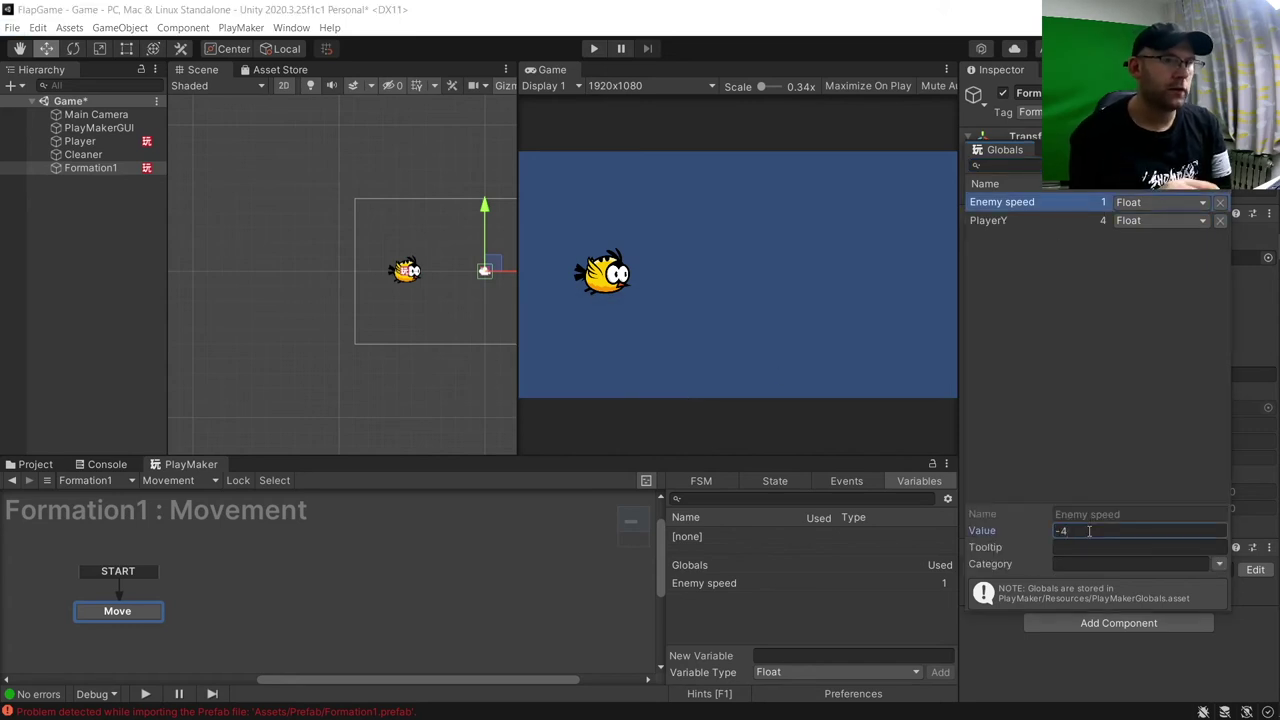
pyautogui.click(379, 170)
# Add a HornFly prefab instance to the scene as a child of Formation1
pyautogui.click(90, 168)
pyautogui.click(35, 465)
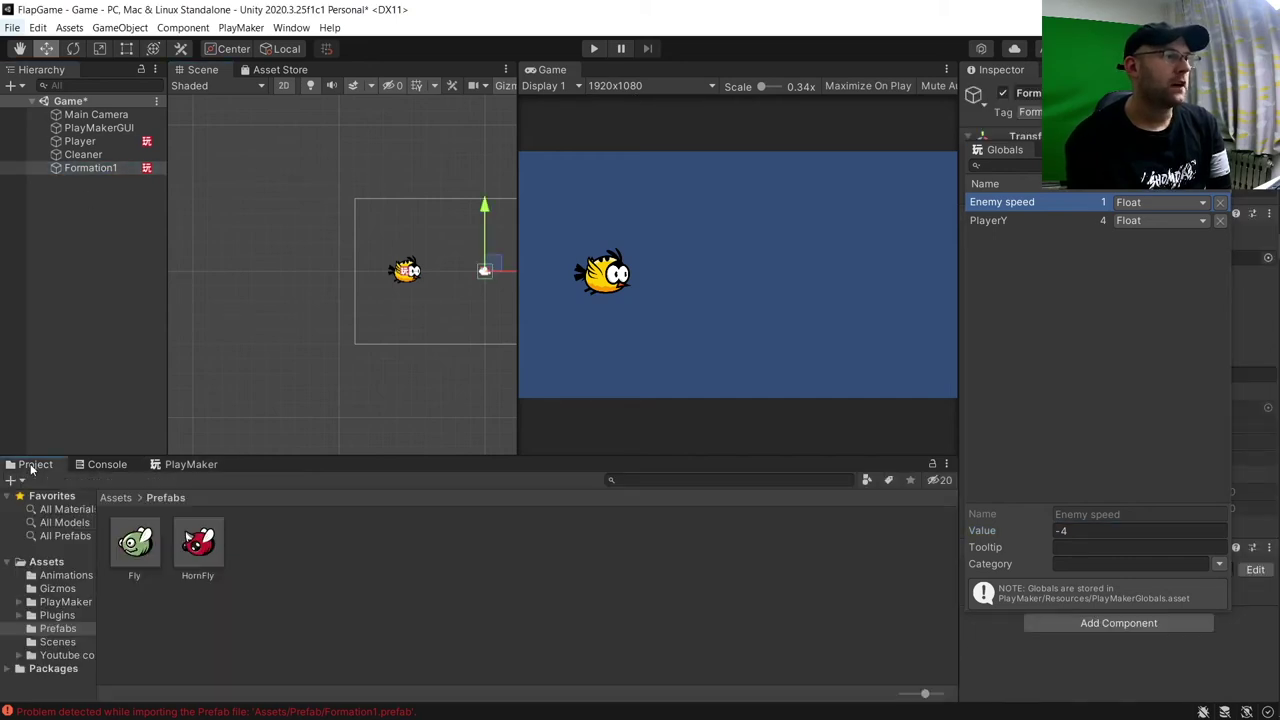
pyautogui.moveTo(190, 550); pyautogui.dragTo(117, 225)
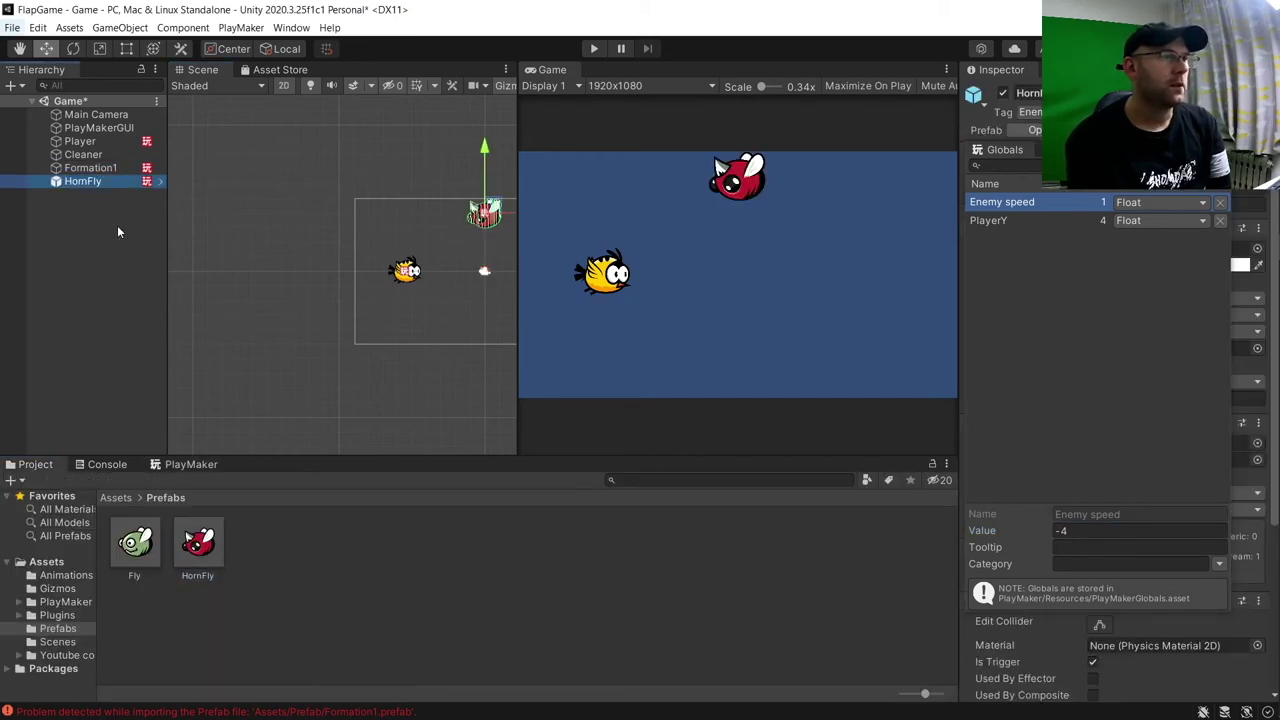
pyautogui.moveTo(88, 182); pyautogui.dragTo(92, 169)
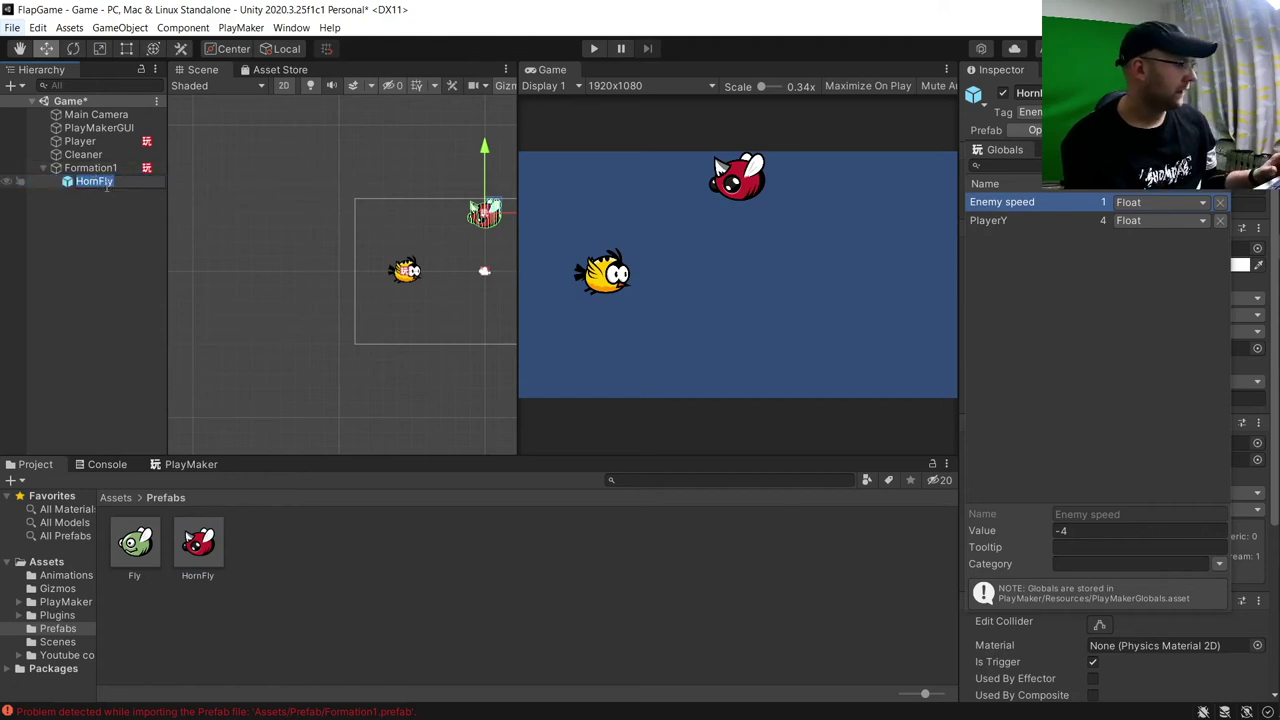
# Duplicate HornFly three times, setting the copies' Y positions to 2, -2 and -4
pyautogui.hotkey('ctrl', 'd')
pyautogui.click(132, 197)
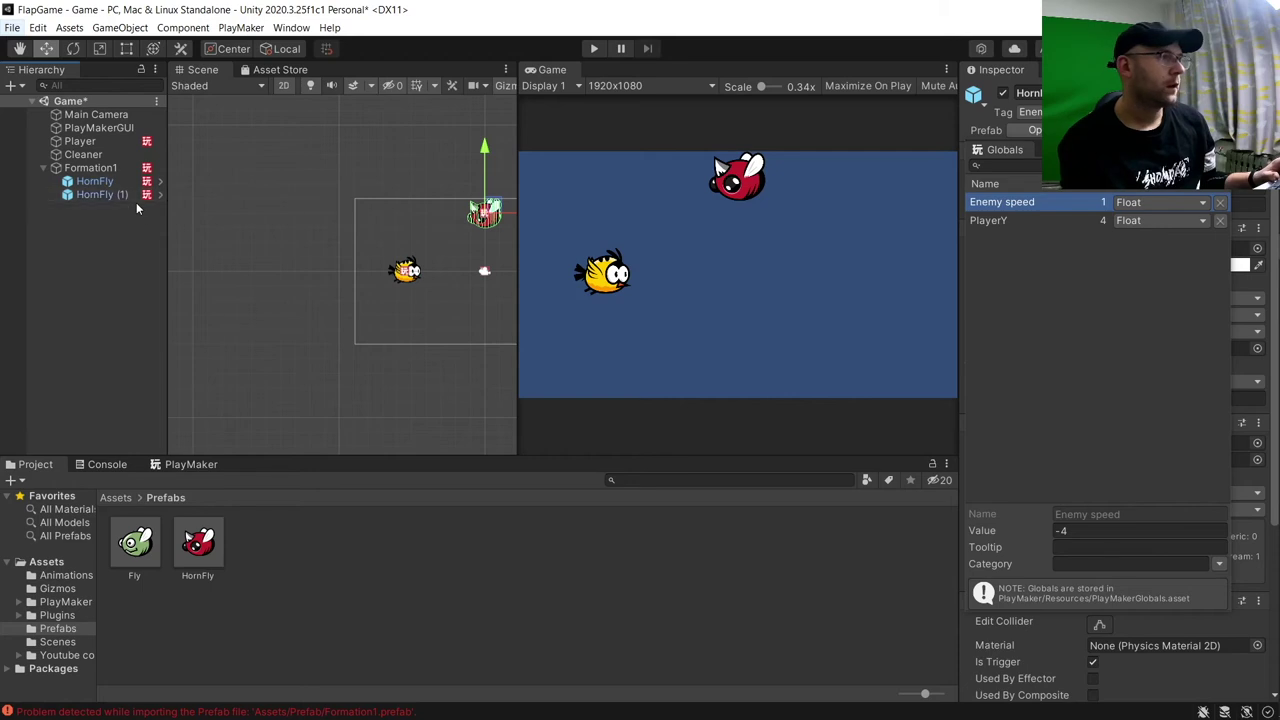
pyautogui.hotkey('ctrl', 'd')
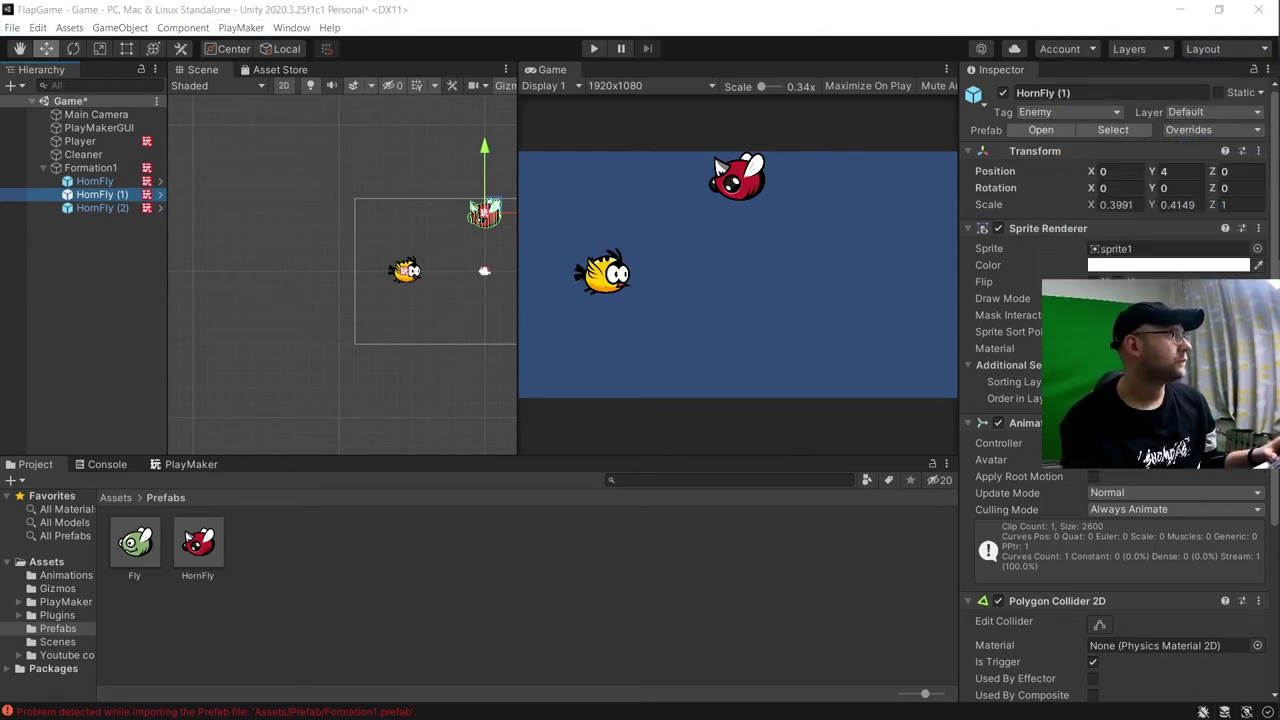
pyautogui.click(1188, 170)
pyautogui.write('2')
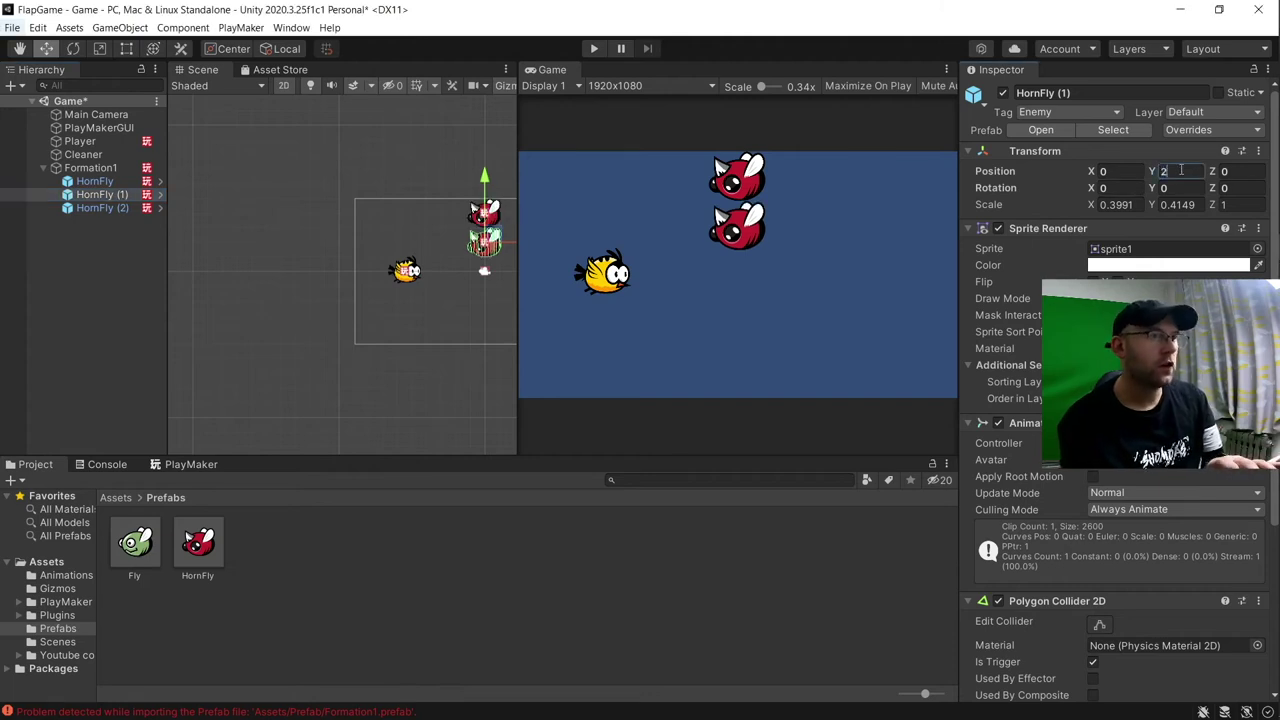
pyautogui.click(102, 207)
pyautogui.click(1188, 170)
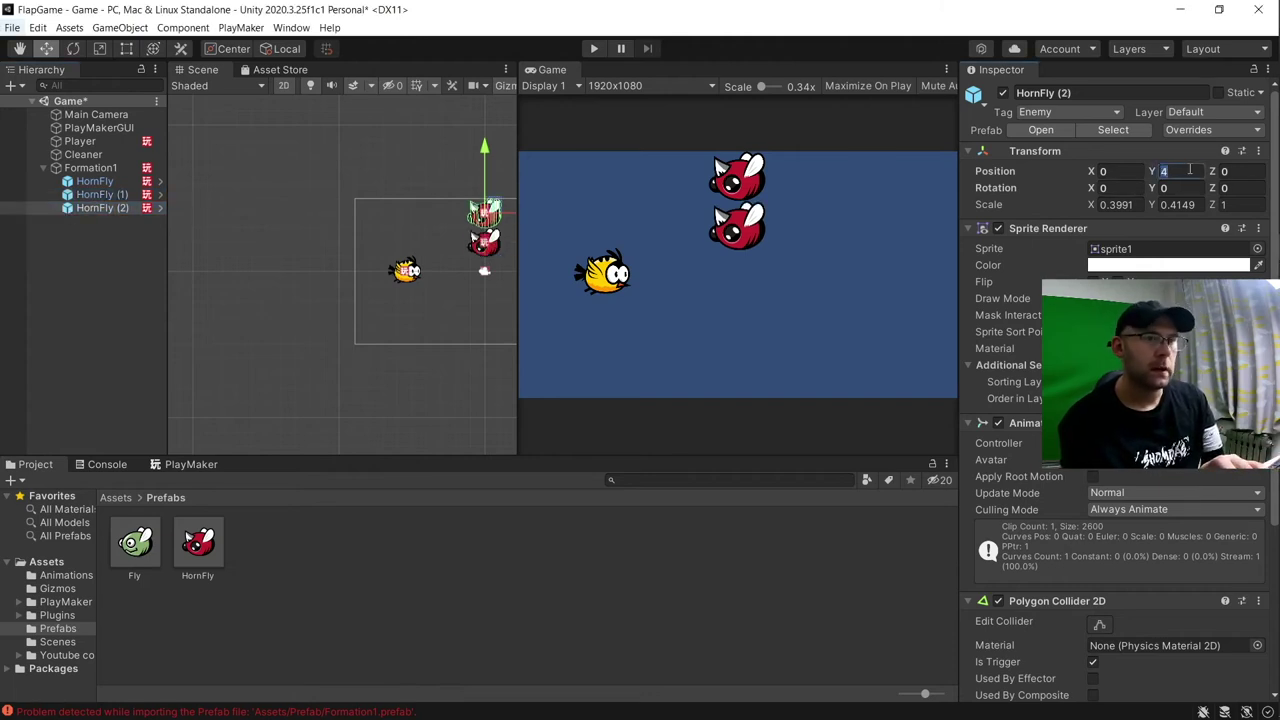
pyautogui.write('-2')
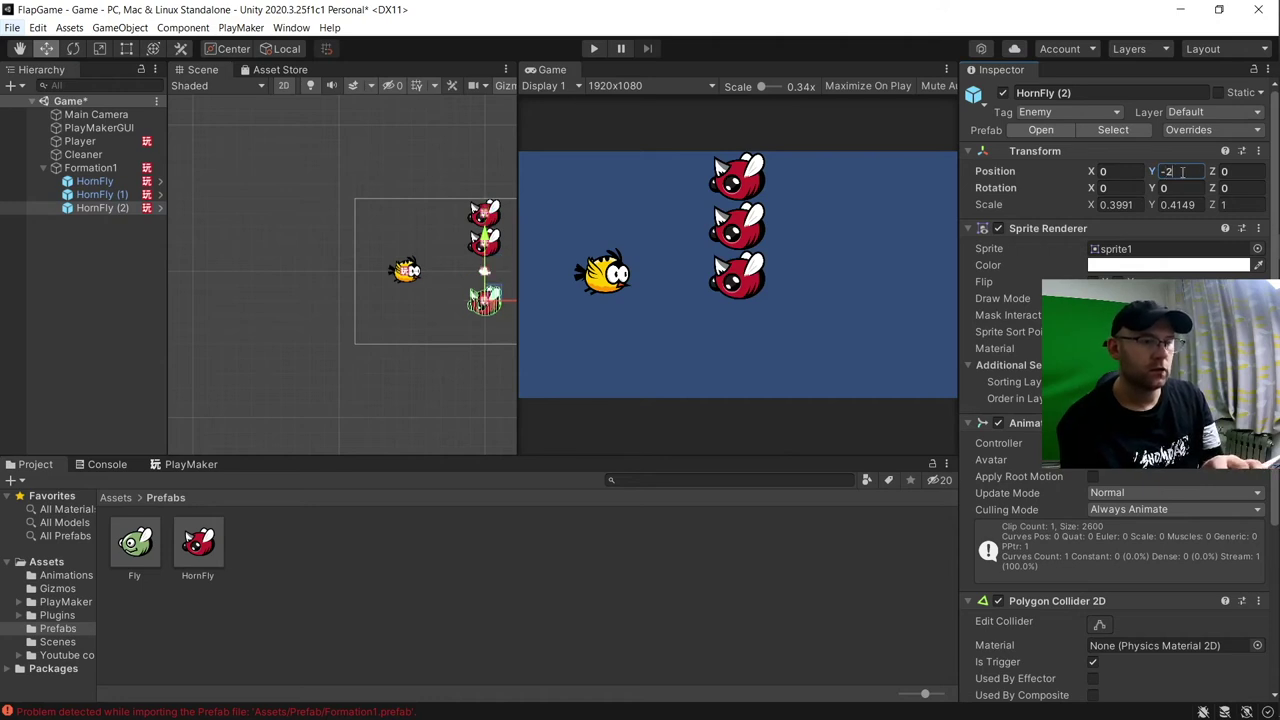
pyautogui.click(90, 209)
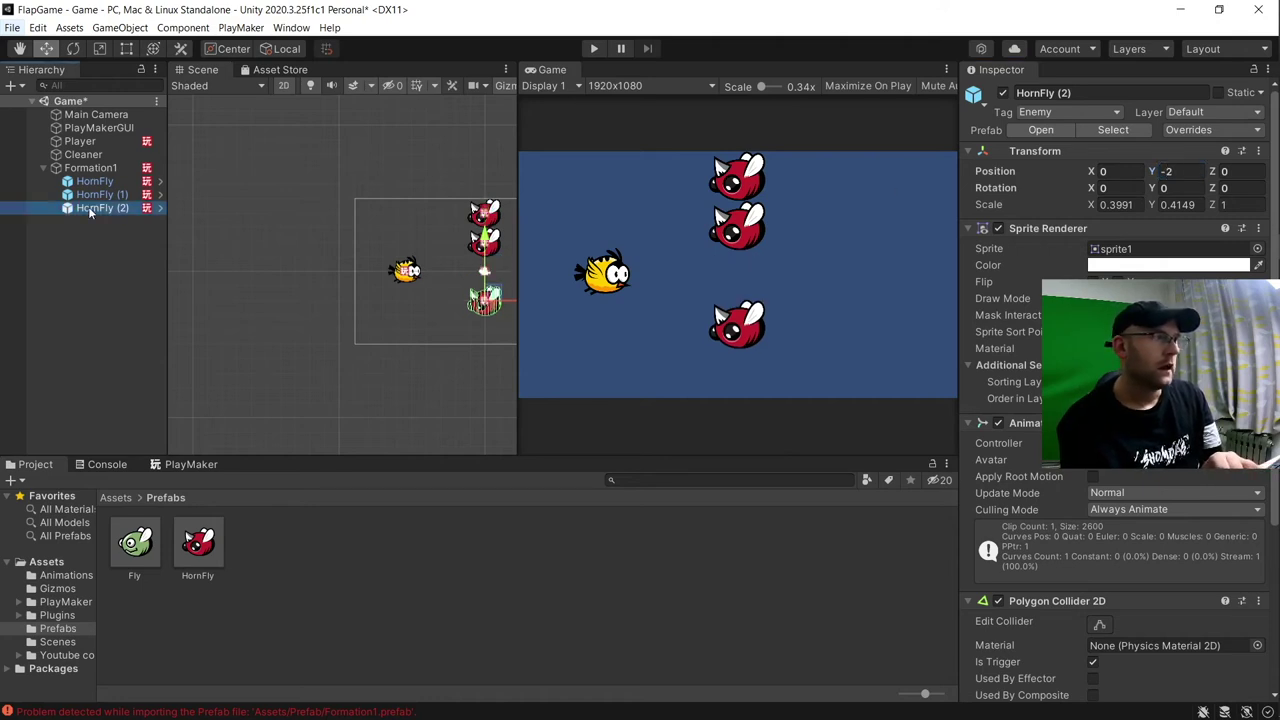
pyautogui.hotkey('ctrl', 'd')
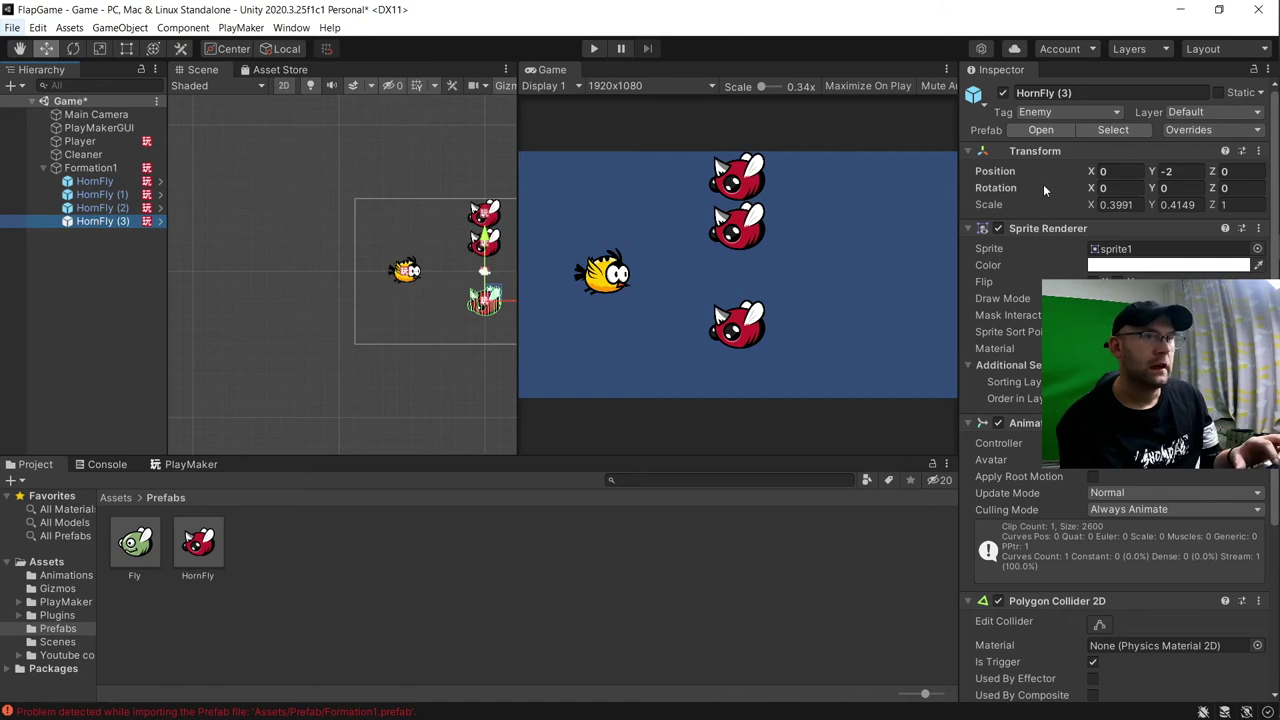
pyautogui.click(1182, 173)
pyautogui.write('-4')
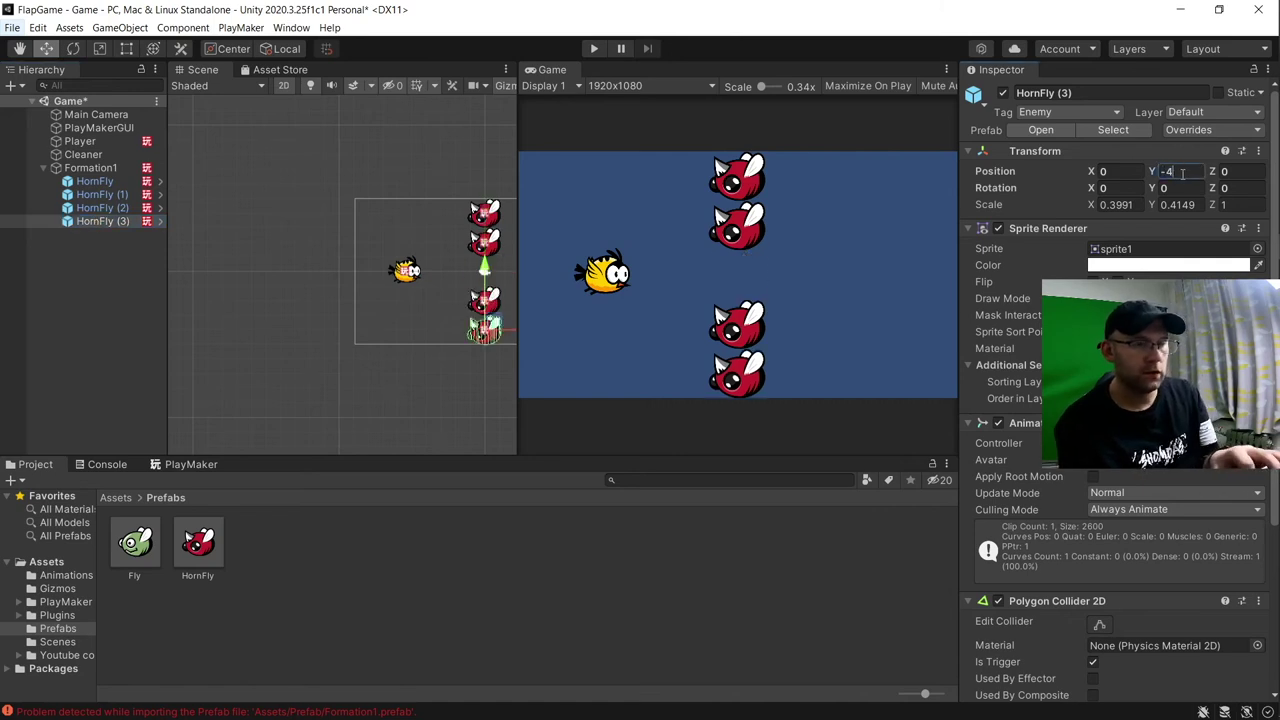
# Move Formation1 just off-screen right to X 10.47
pyautogui.click(95, 181)
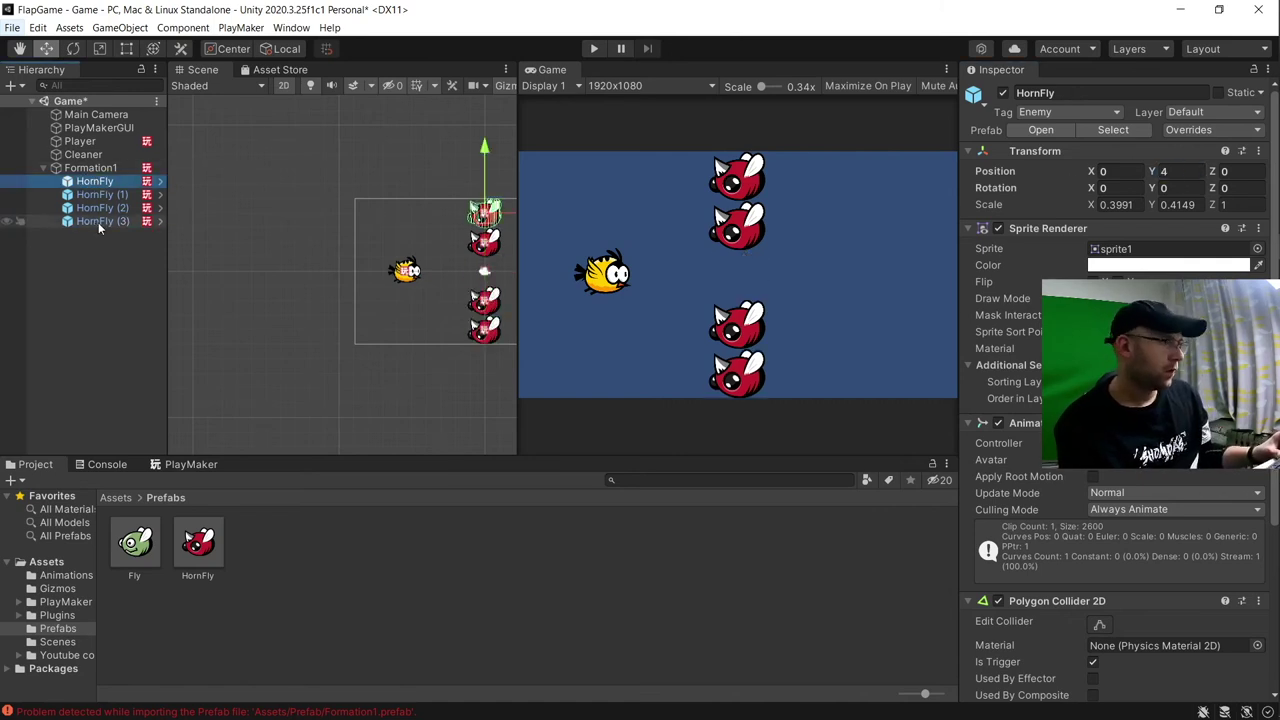
pyautogui.keyDown('shift'); pyautogui.click(99, 224); pyautogui.keyUp('shift')
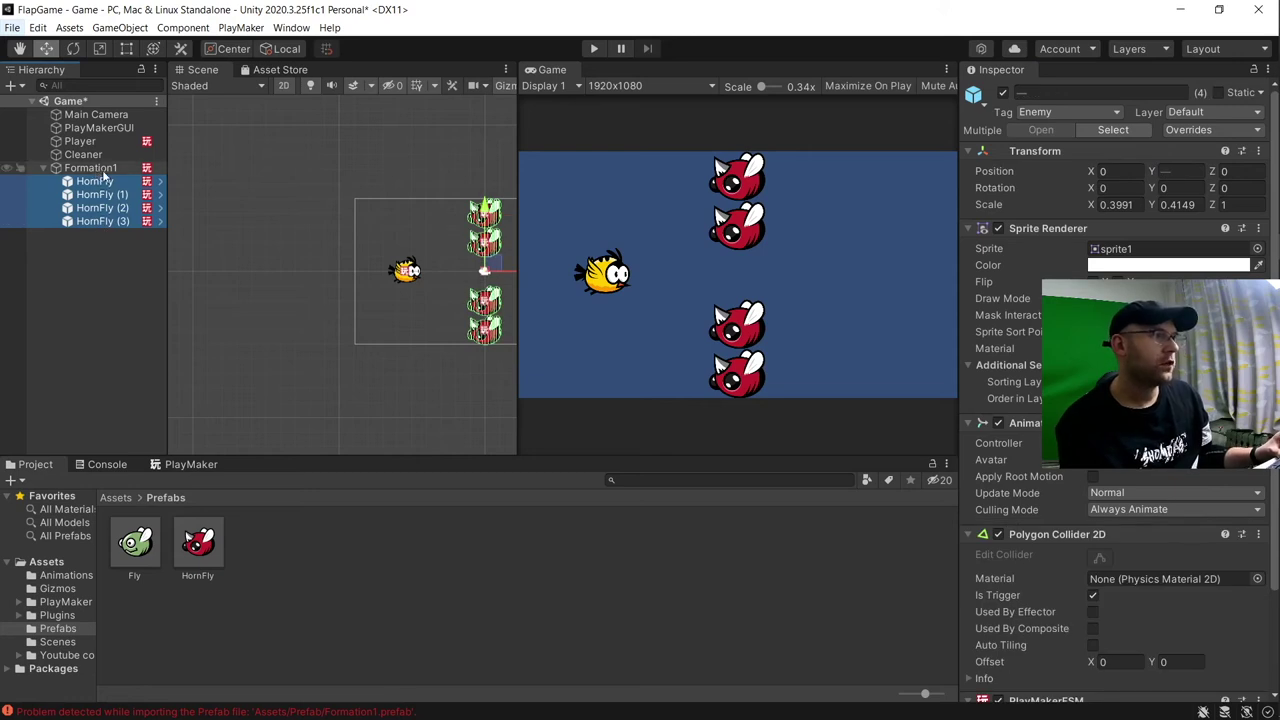
pyautogui.click(42, 167)
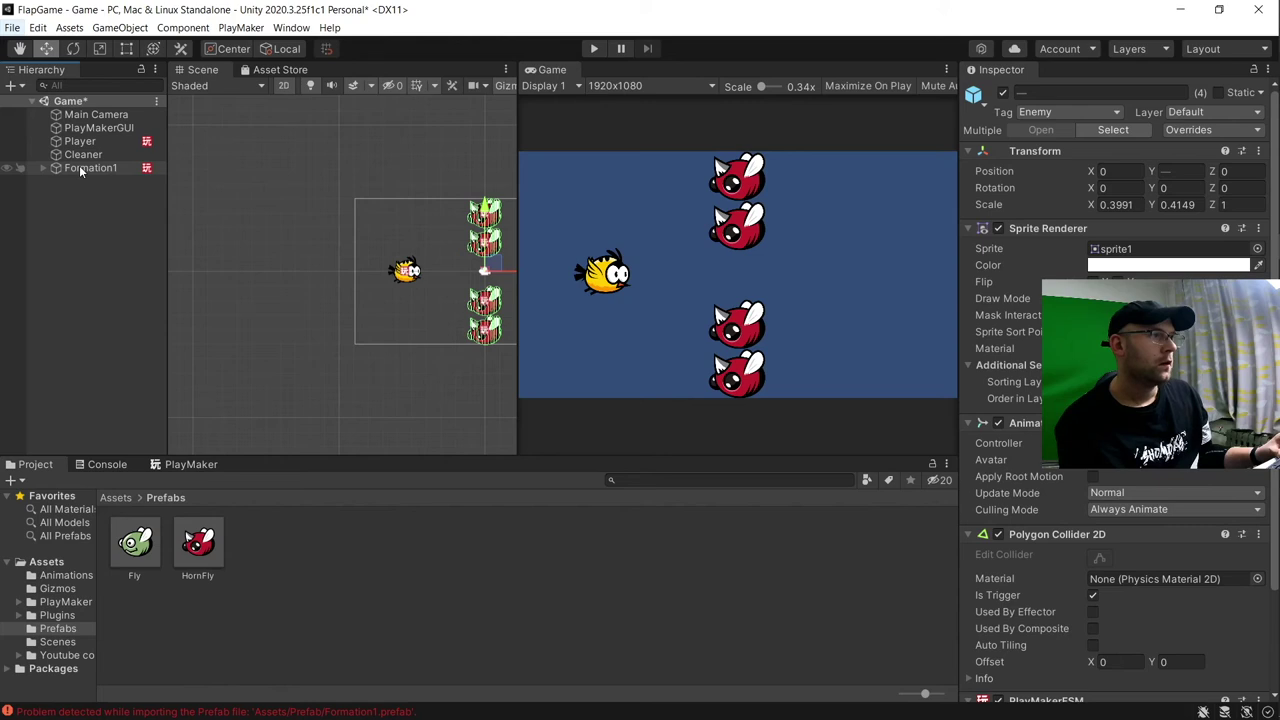
pyautogui.click(139, 170)
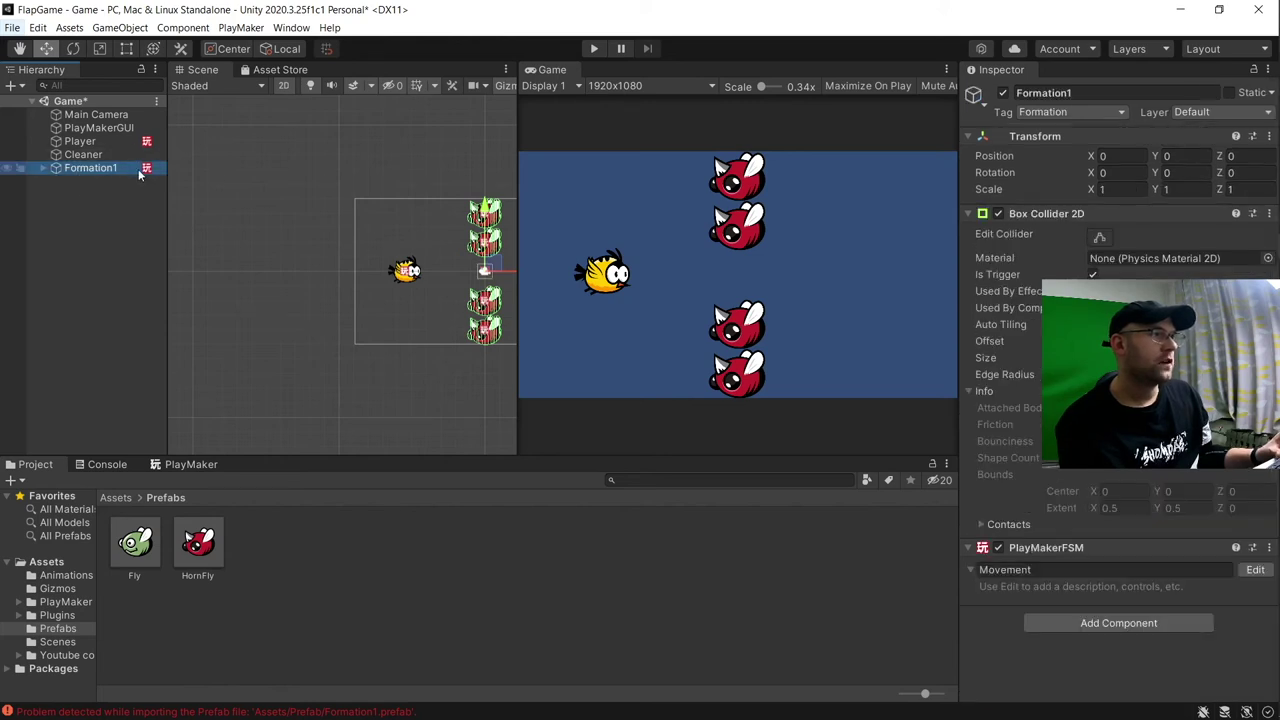
pyautogui.scroll(-3, 309, 218)
pyautogui.moveTo(466, 247); pyautogui.dragTo(562, 251)
pyautogui.moveTo(480, 271); pyautogui.dragTo(349, 276, button='middle')
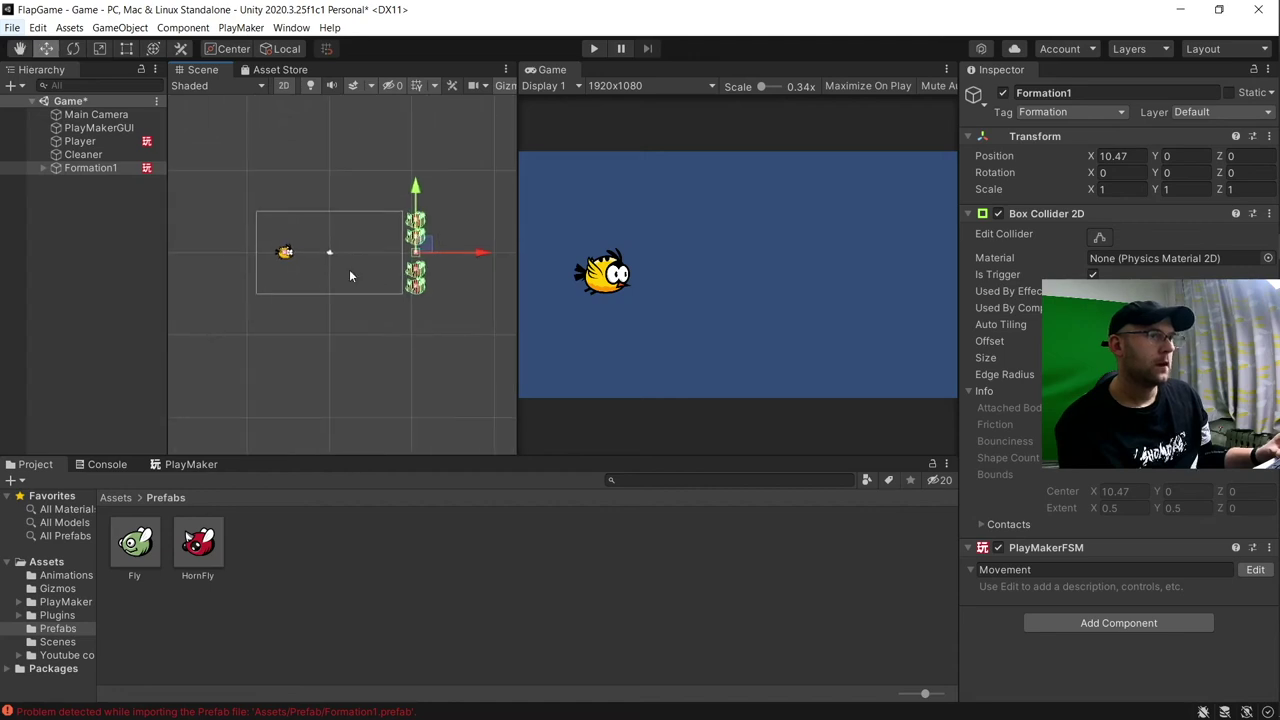
pyautogui.click(94, 167)
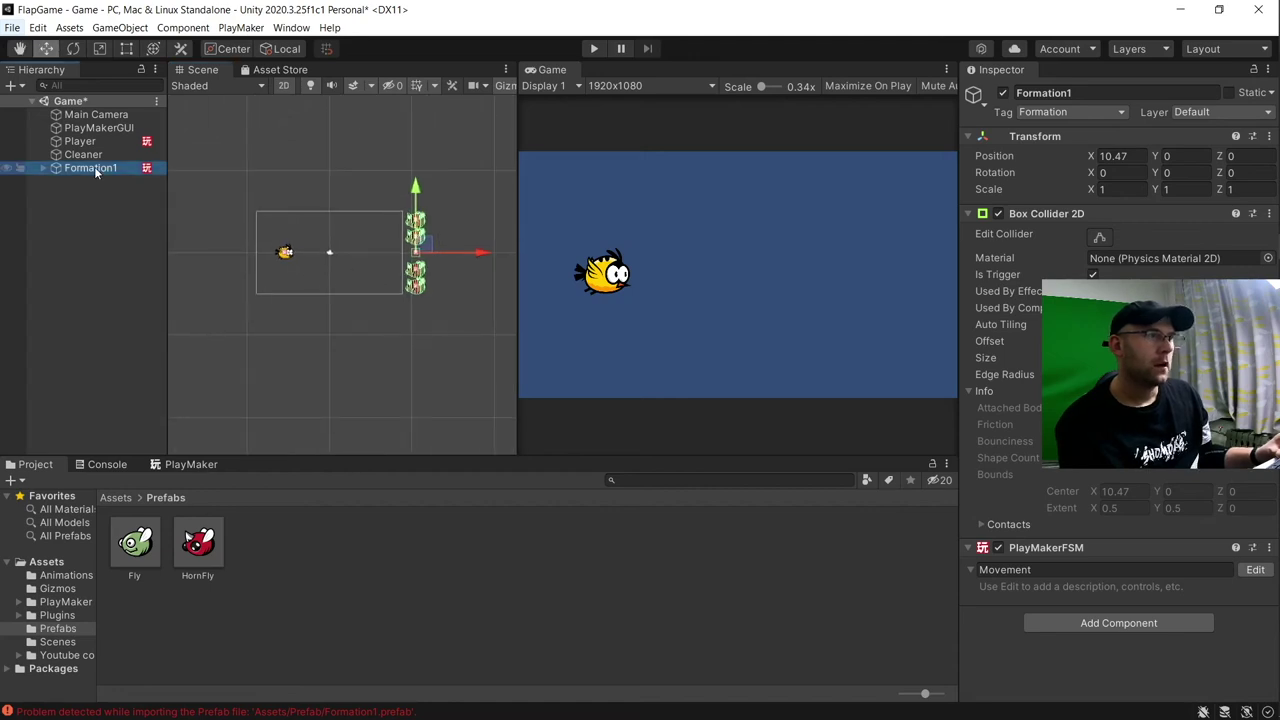
# Review the Move state's Set Velocity 2d action in Formation1's Movement FSM
pyautogui.click(176, 463)
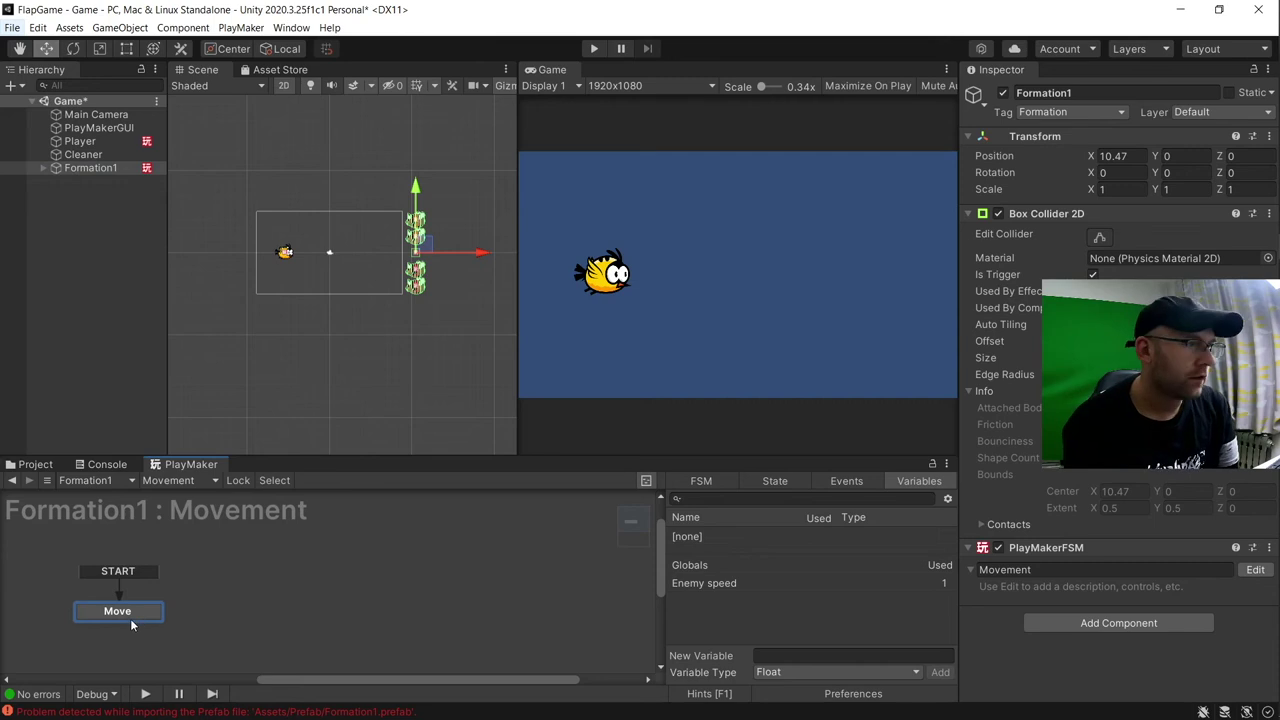
pyautogui.click(773, 481)
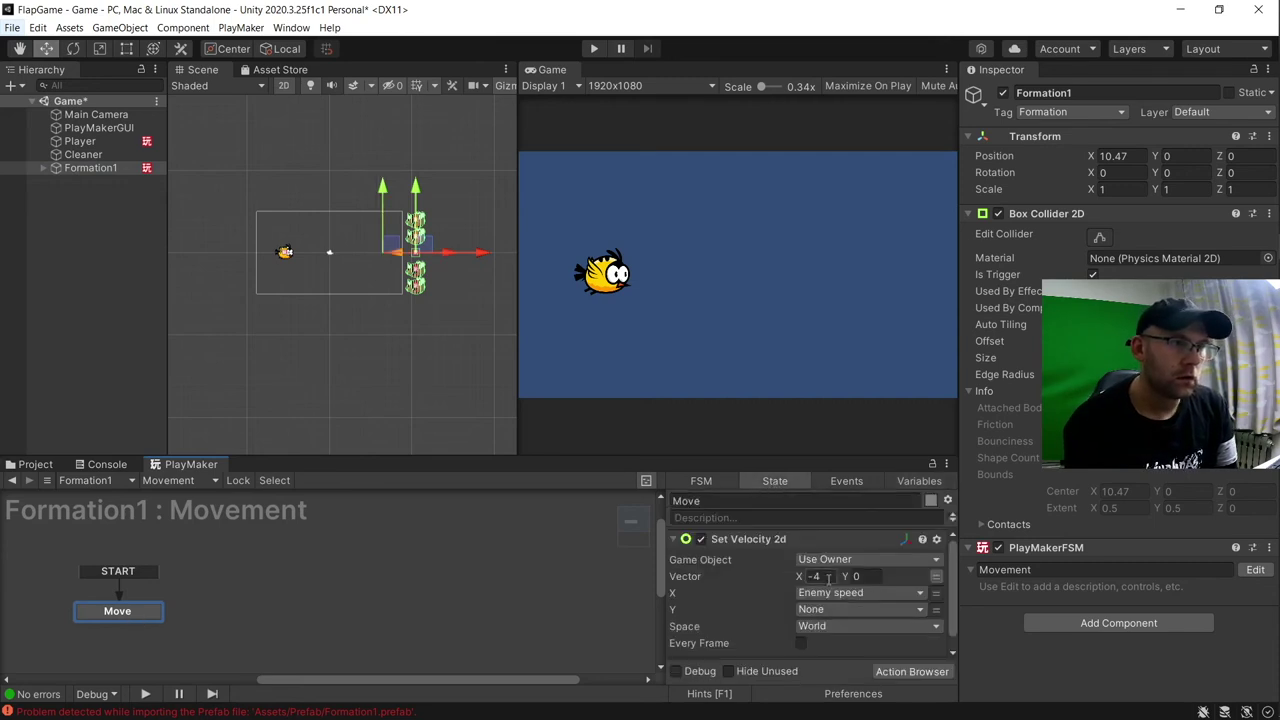
pyautogui.scroll(-1, 825, 583)
pyautogui.scroll(1, 825, 583)
# Add a Rigidbody 2D to Formation1 with Gravity Scale 0 and Freeze Rotation Z
pyautogui.click(1118, 622)
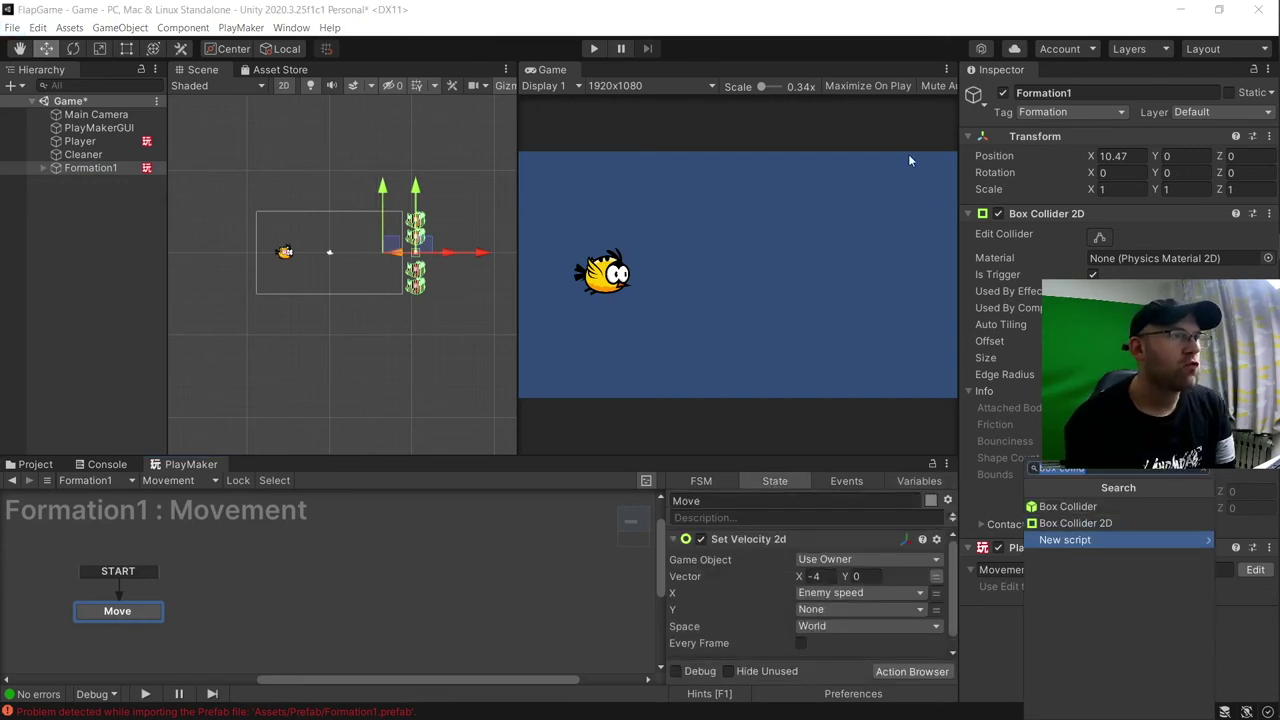
pyautogui.write('rigi')
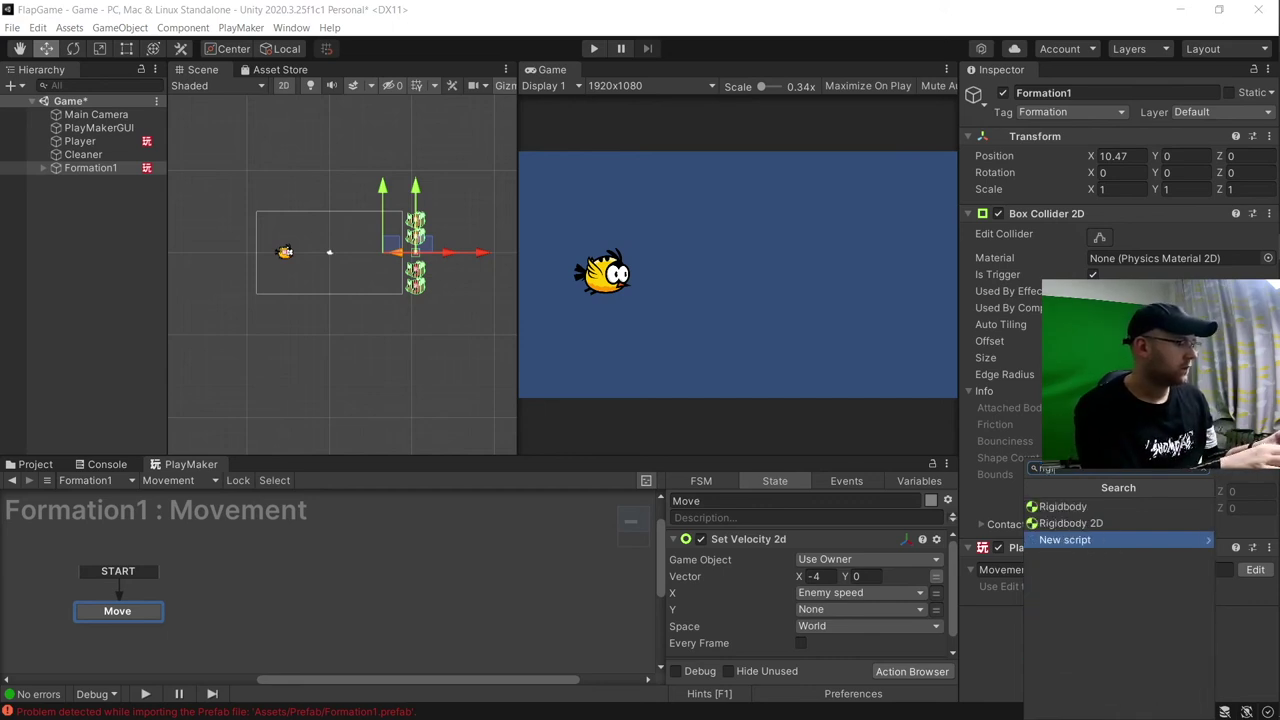
pyautogui.press('Up')
pyautogui.press('Return')
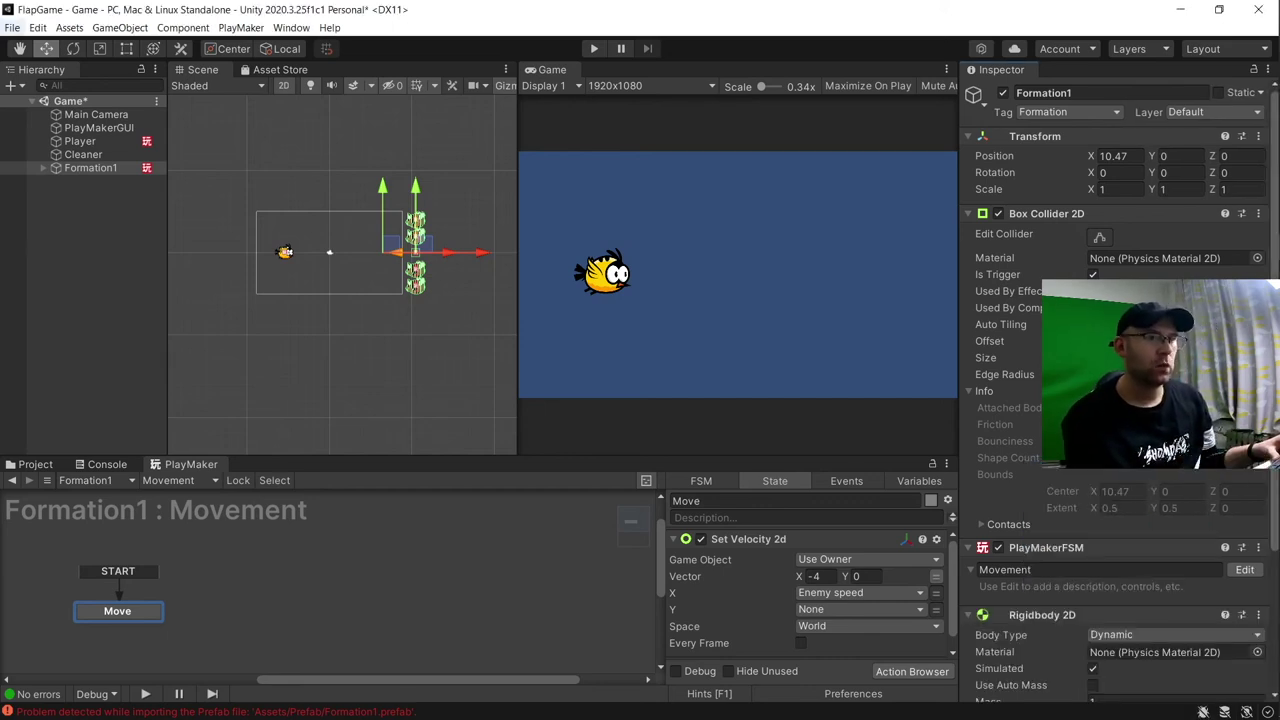
pyautogui.scroll(-4, 1105, 560)
pyautogui.click(1105, 568)
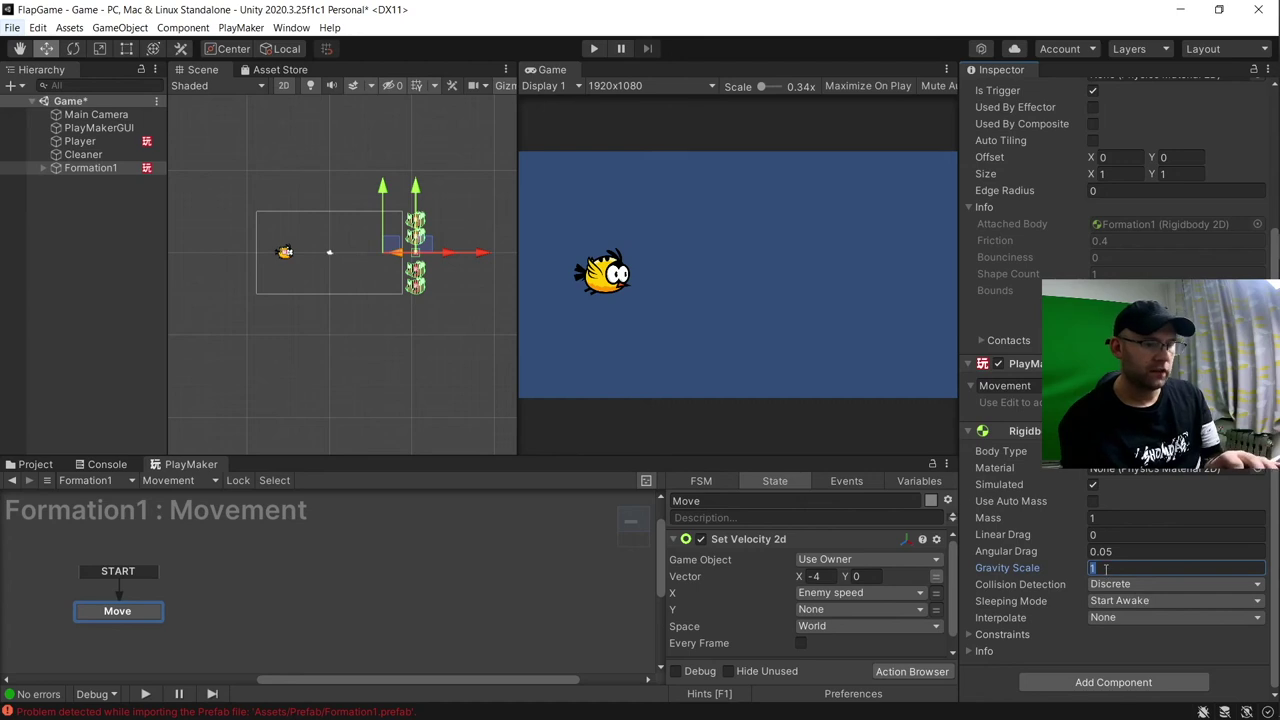
pyautogui.write('0')
pyautogui.click(966, 634)
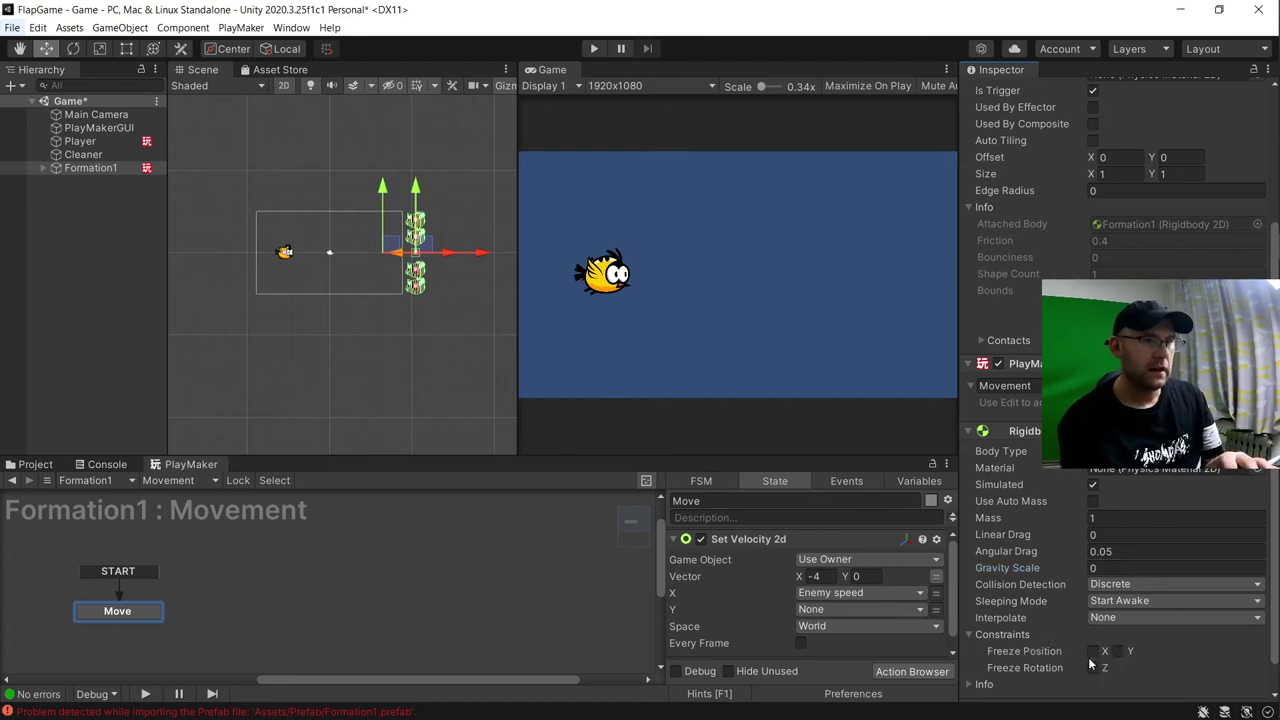
pyautogui.click(1092, 668)
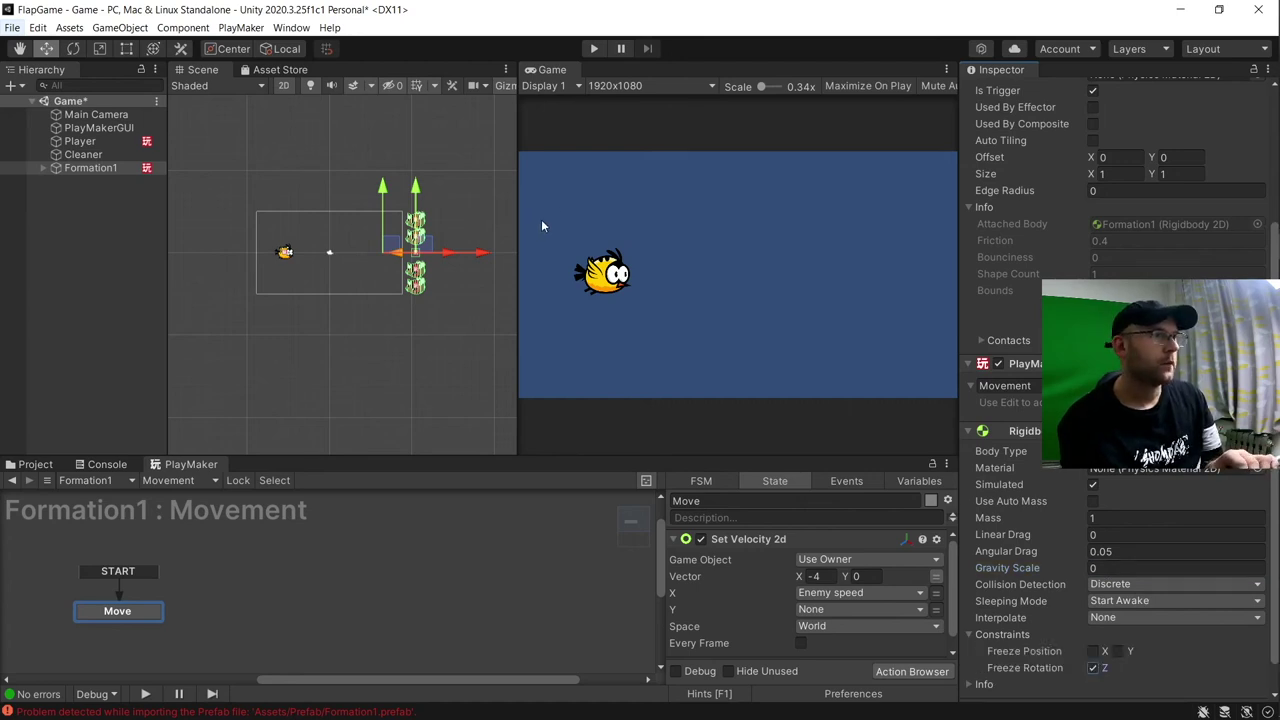
# Move Formation1 left into the game view and expand it to show its HornFly children
pyautogui.click(86, 224)
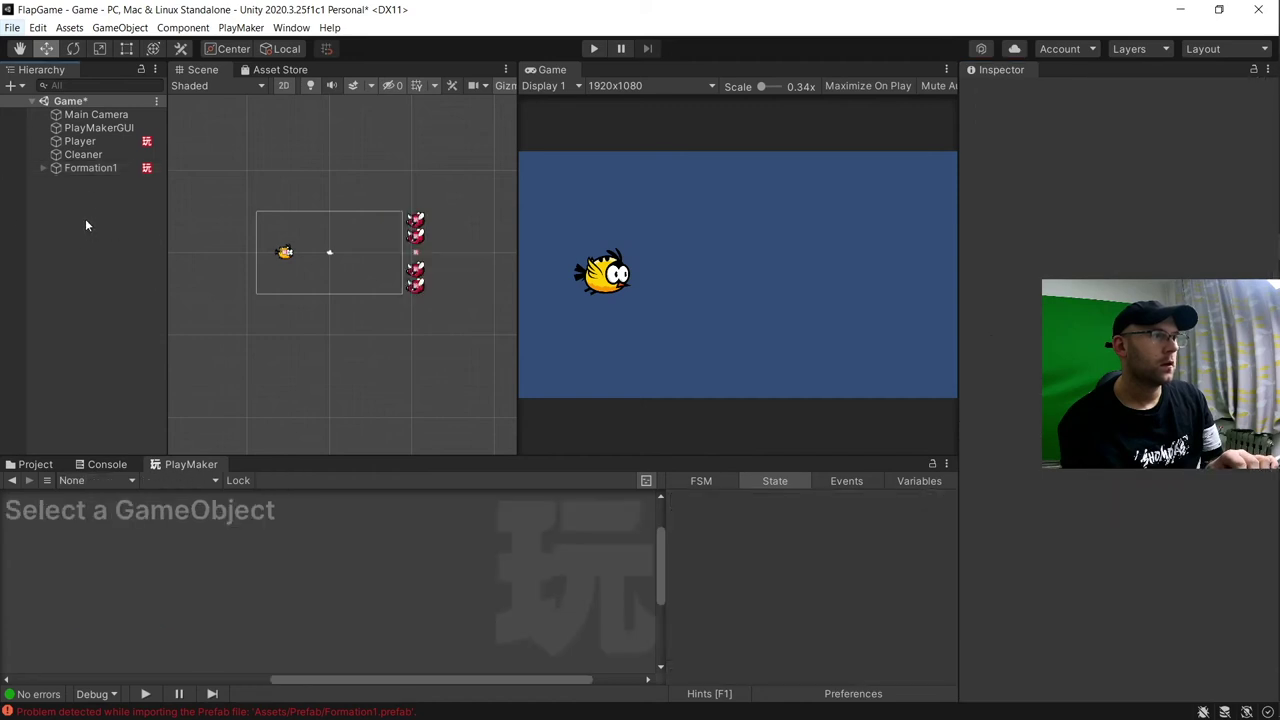
pyautogui.click(94, 167)
pyautogui.scroll(1, 375, 268)
pyautogui.scroll(2, 458, 261)
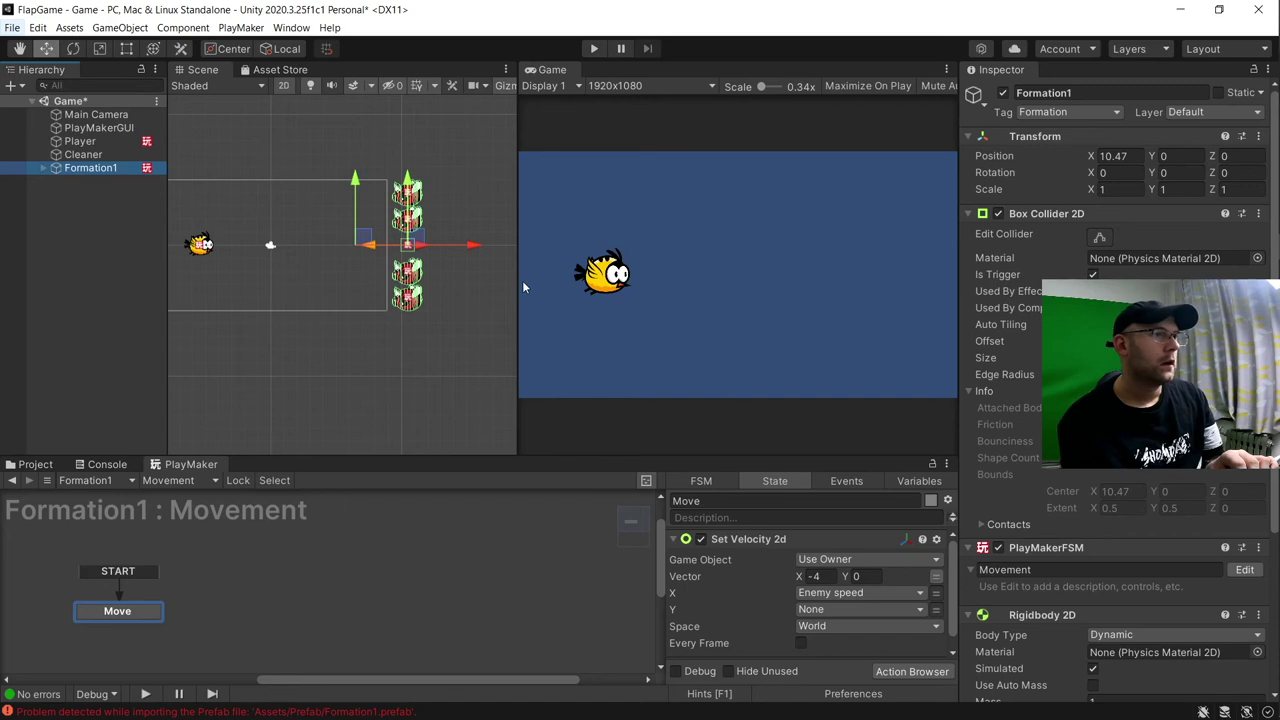
pyautogui.moveTo(476, 251); pyautogui.dragTo(384, 249)
pyautogui.scroll(1, 295, 247)
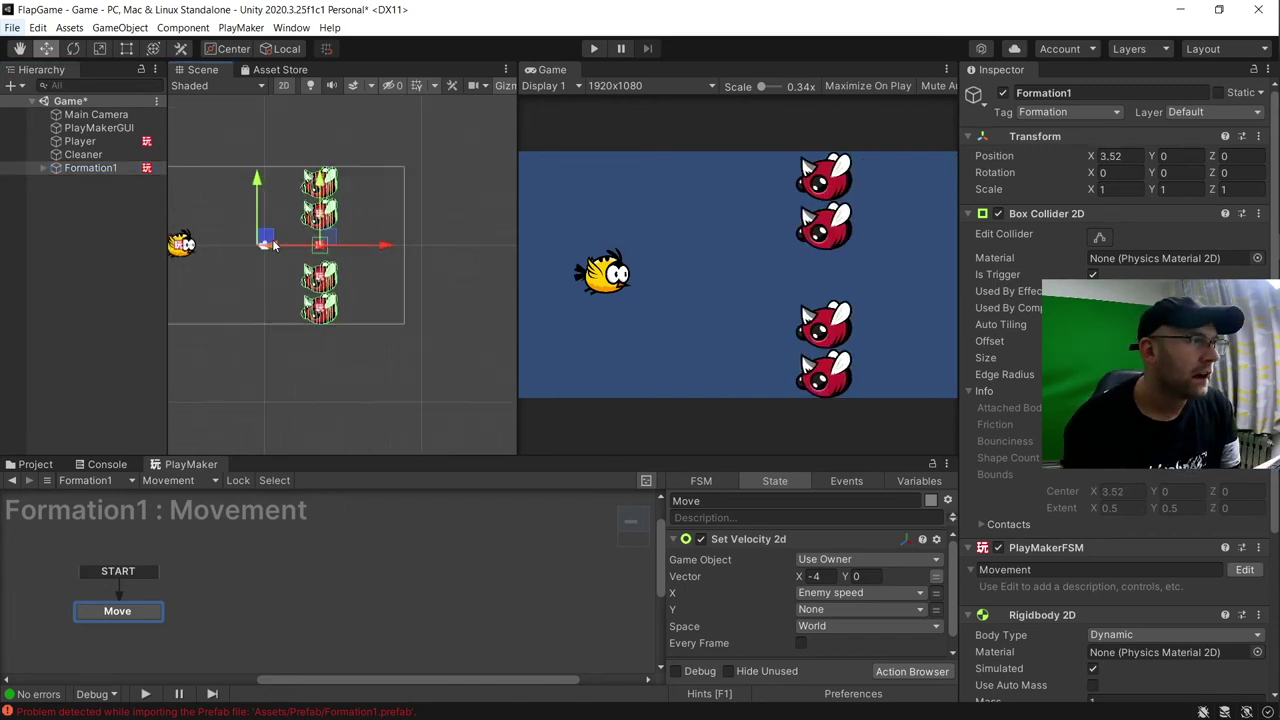
pyautogui.click(45, 168)
pyautogui.click(92, 181)
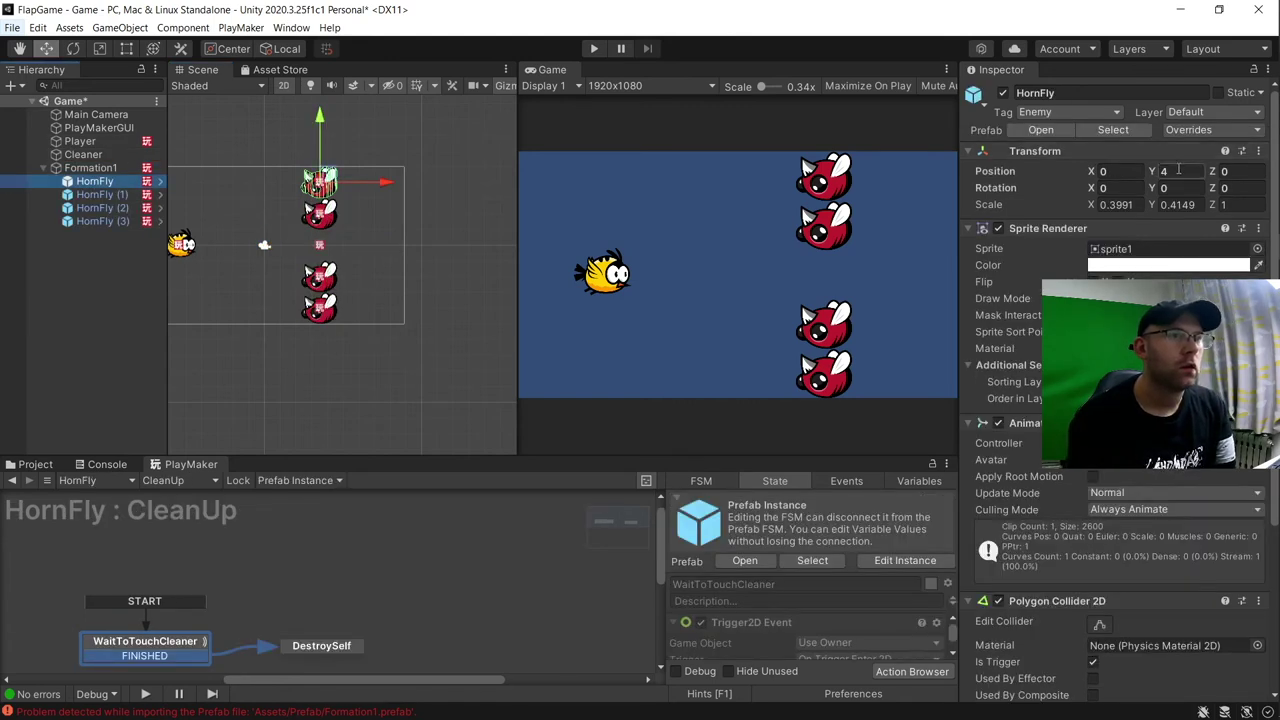
# Take the four HornFlies out of Formation1 and set their X and Formation1's X to 0
pyautogui.click(90, 168)
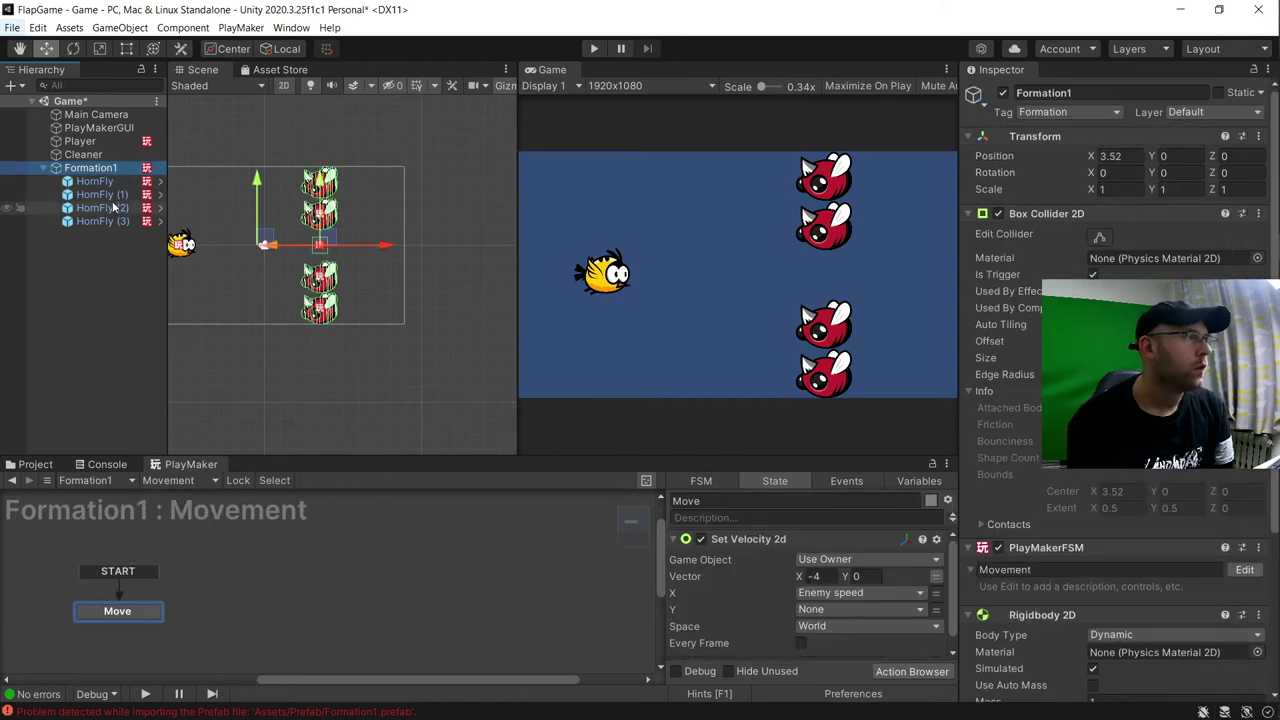
pyautogui.click(95, 181)
pyautogui.keyDown('shift'); pyautogui.click(109, 222); pyautogui.keyUp('shift')
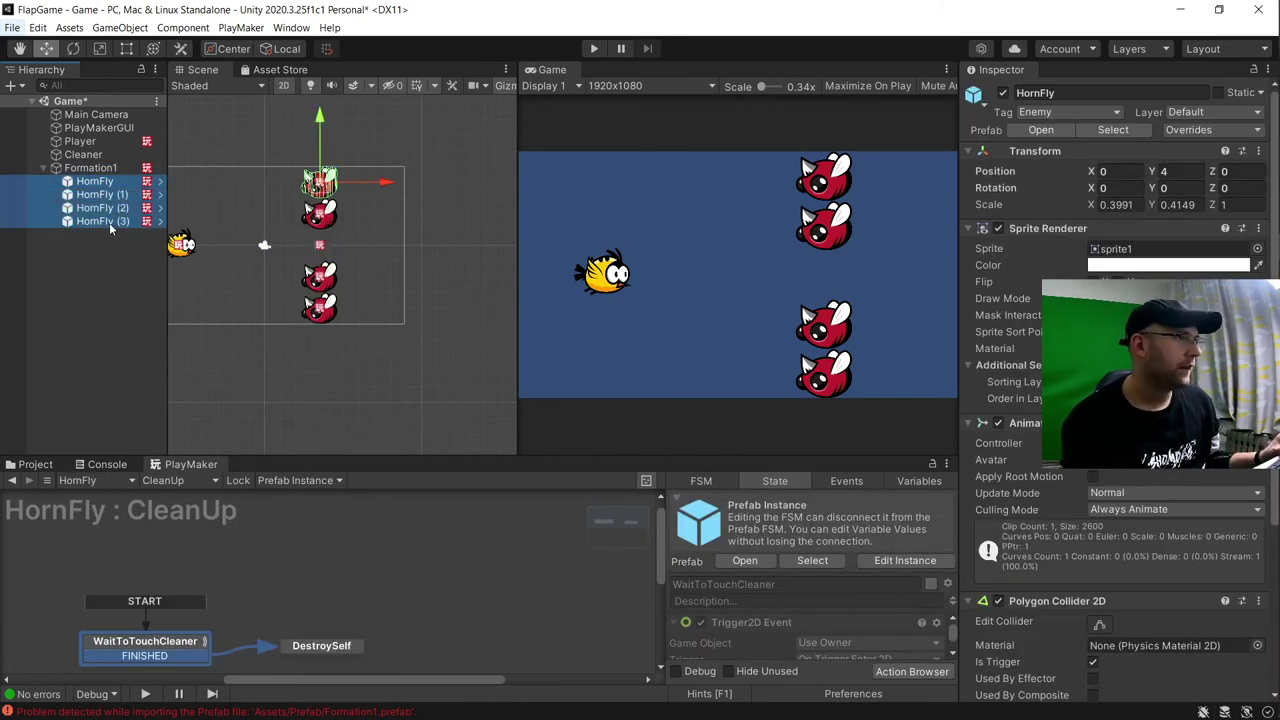
pyautogui.moveTo(109, 222); pyautogui.dragTo(98, 168)
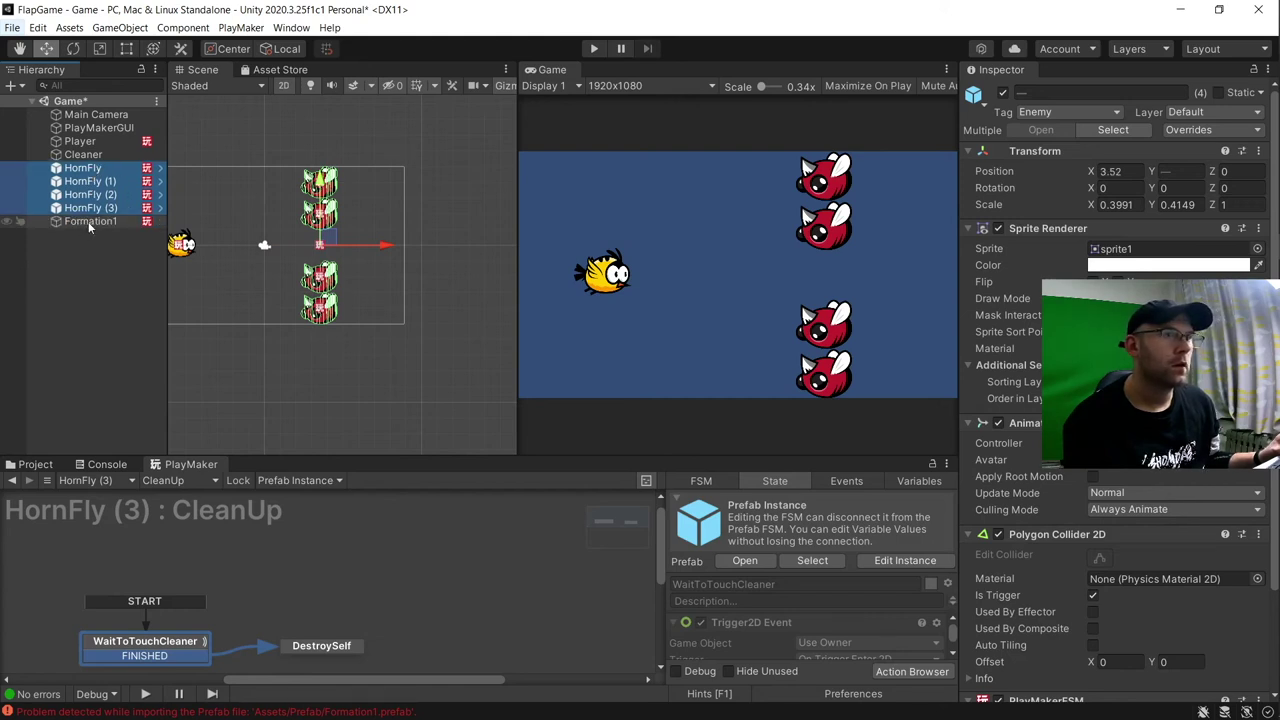
pyautogui.click(1134, 176)
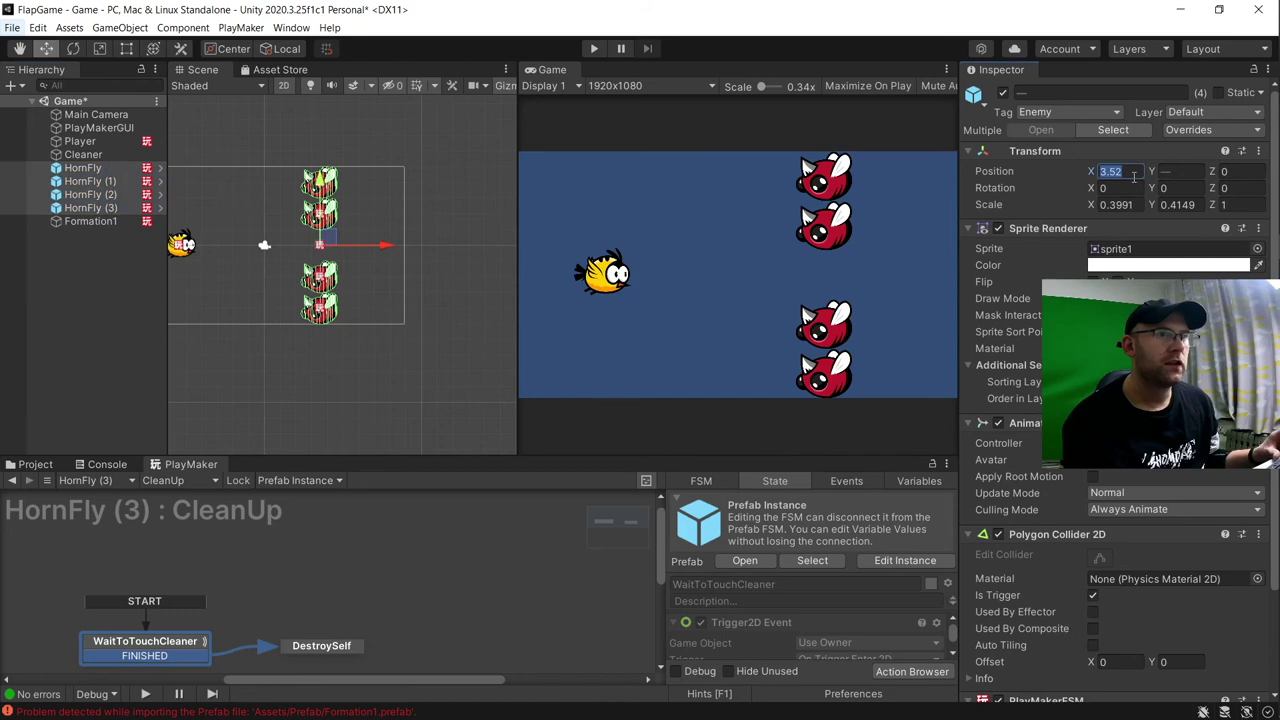
pyautogui.write('0')
pyautogui.click(91, 222)
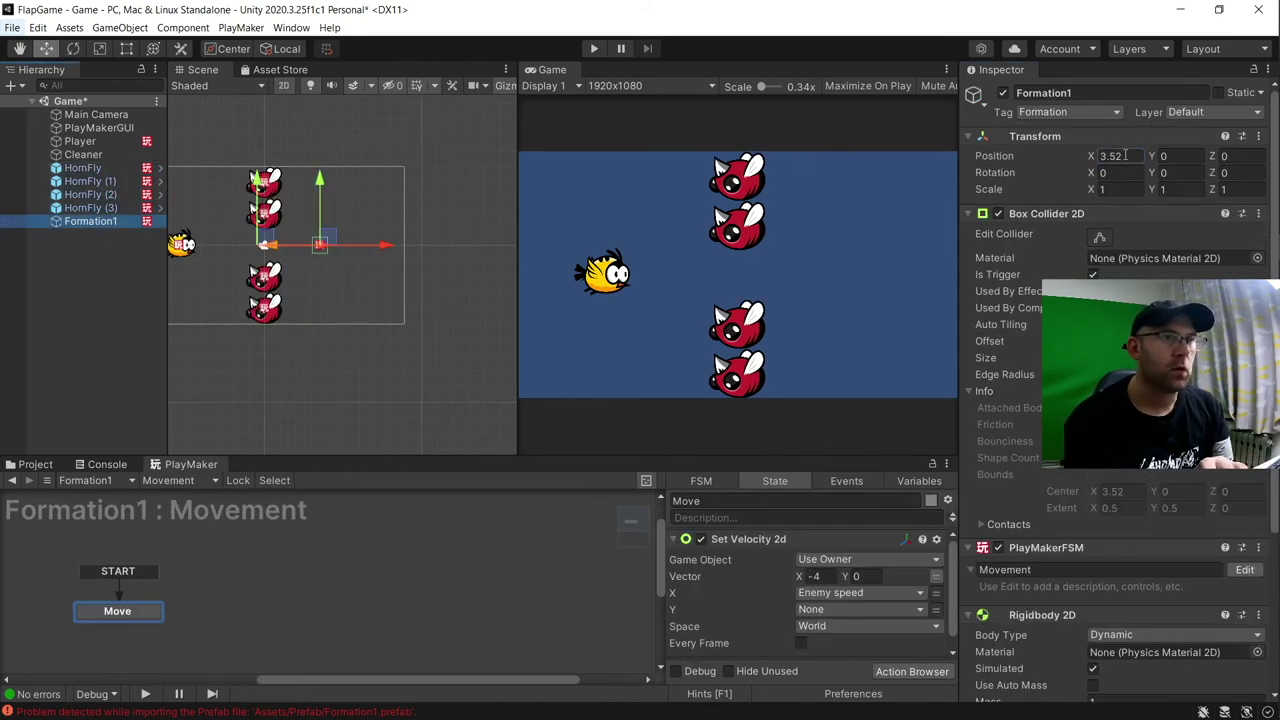
pyautogui.click(1125, 155)
pyautogui.write('0')
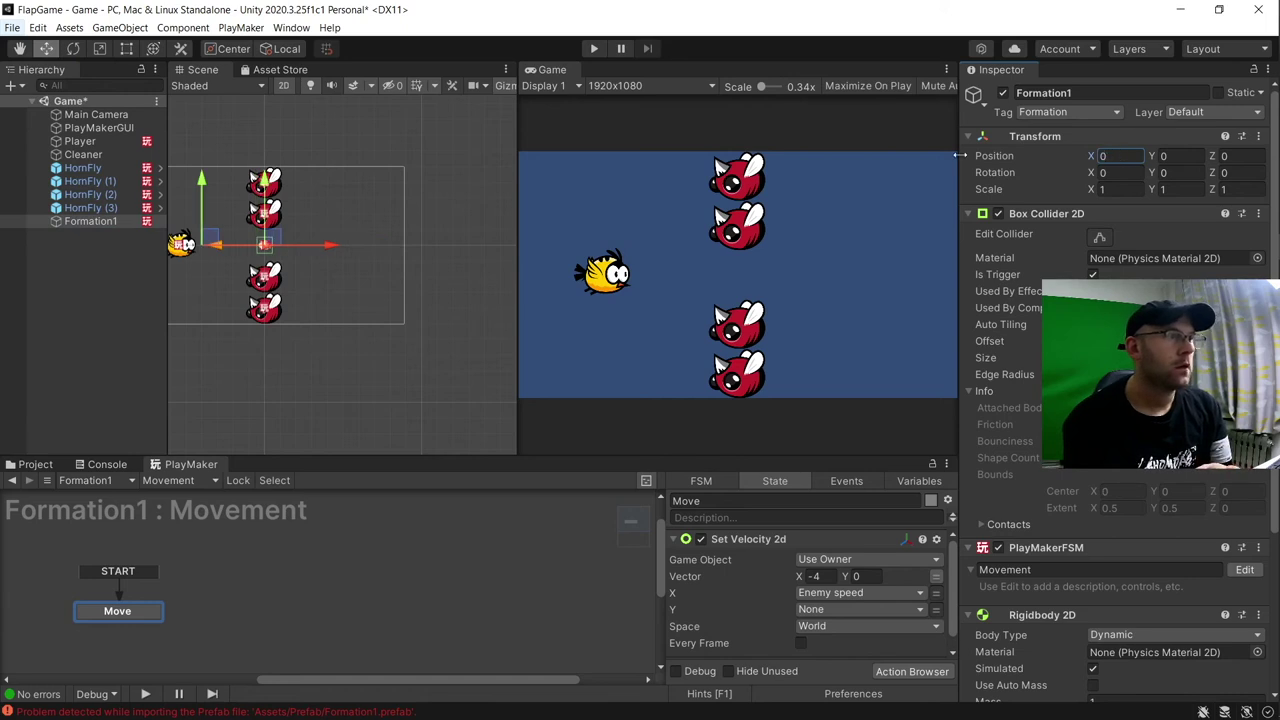
# Put the four HornFlies back under Formation1 and move it off-screen right to X 13.16
pyautogui.click(83, 167)
pyautogui.keyDown('shift'); pyautogui.click(92, 211); pyautogui.keyUp('shift')
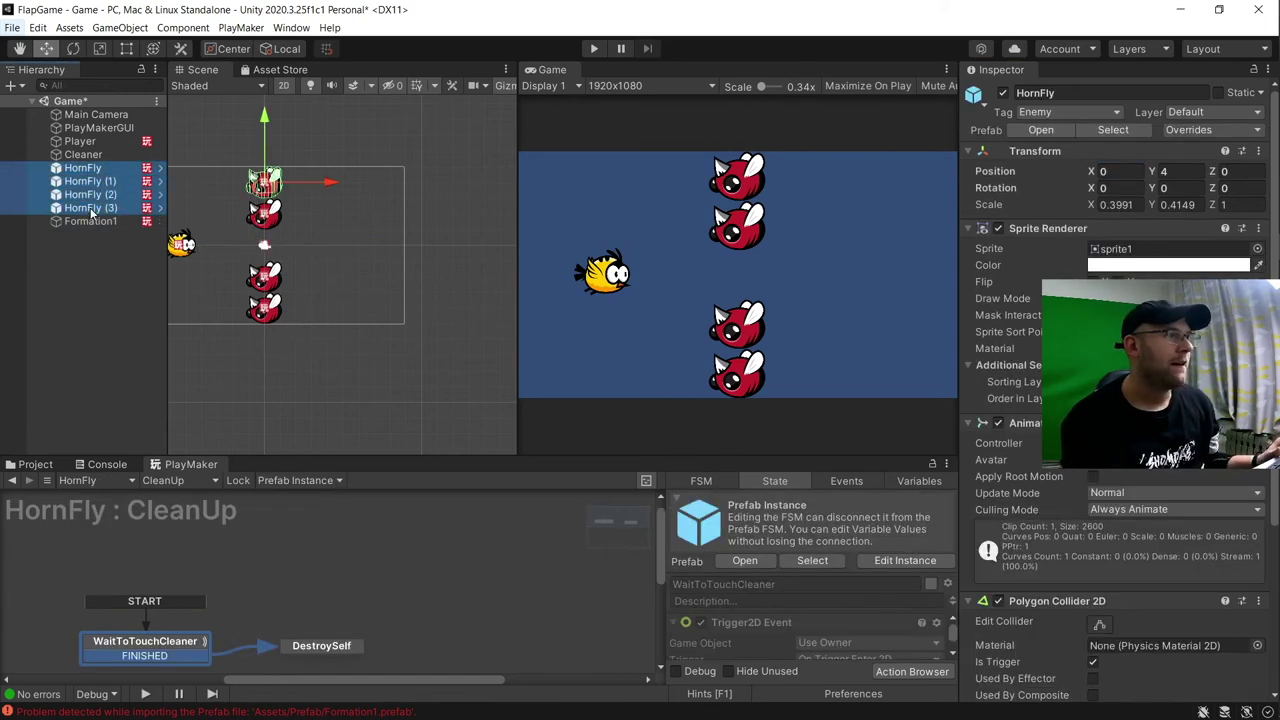
pyautogui.moveTo(91, 171); pyautogui.dragTo(91, 221)
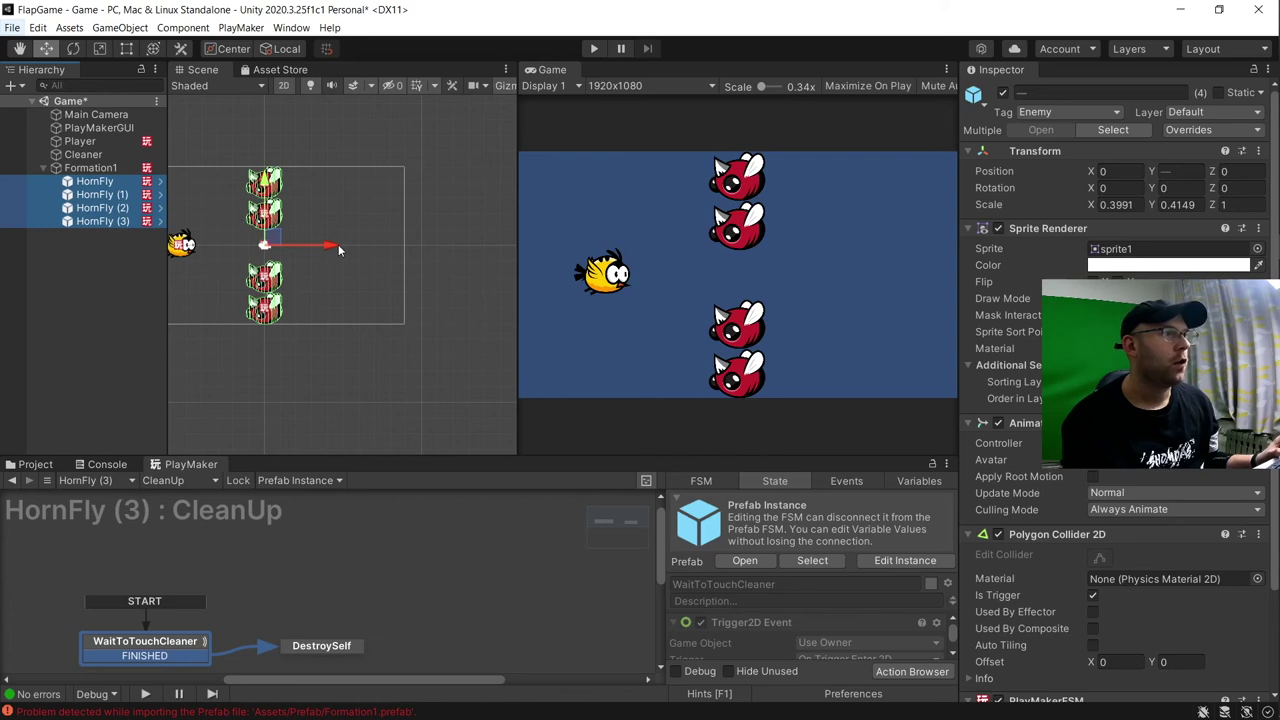
pyautogui.click(90, 167)
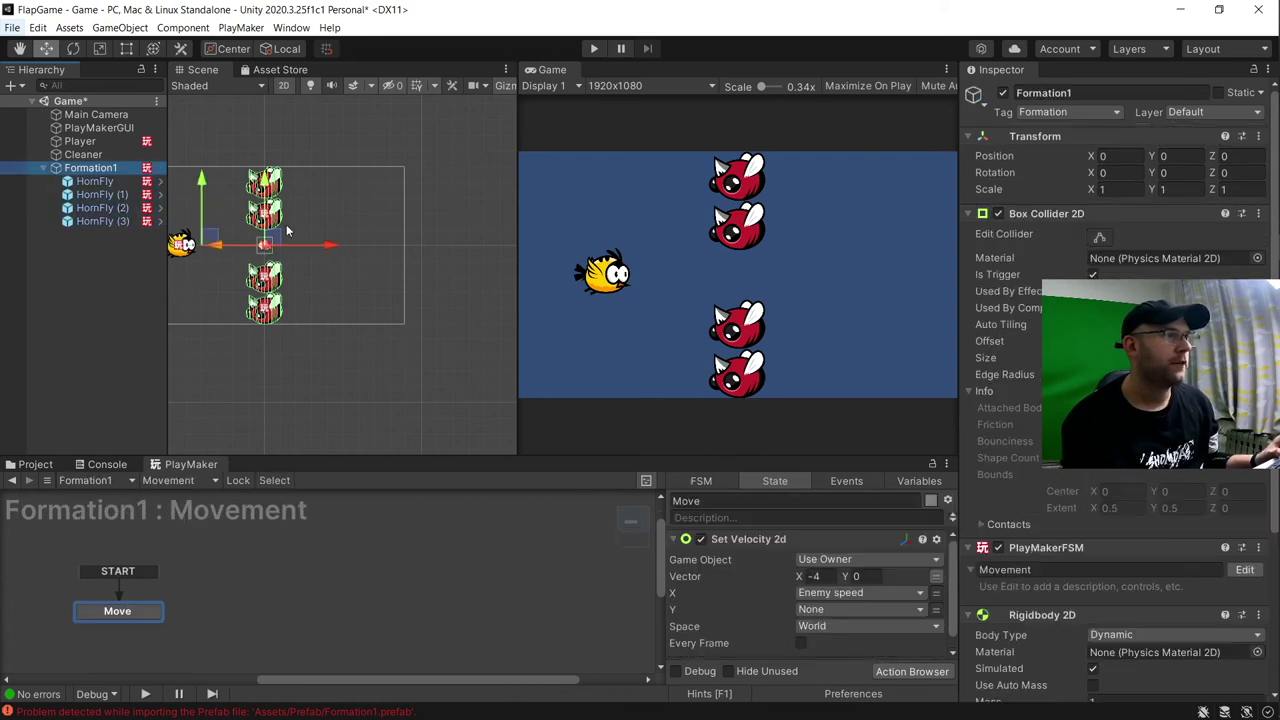
pyautogui.moveTo(323, 247); pyautogui.dragTo(524, 243)
pyautogui.scroll(-3, 375, 224)
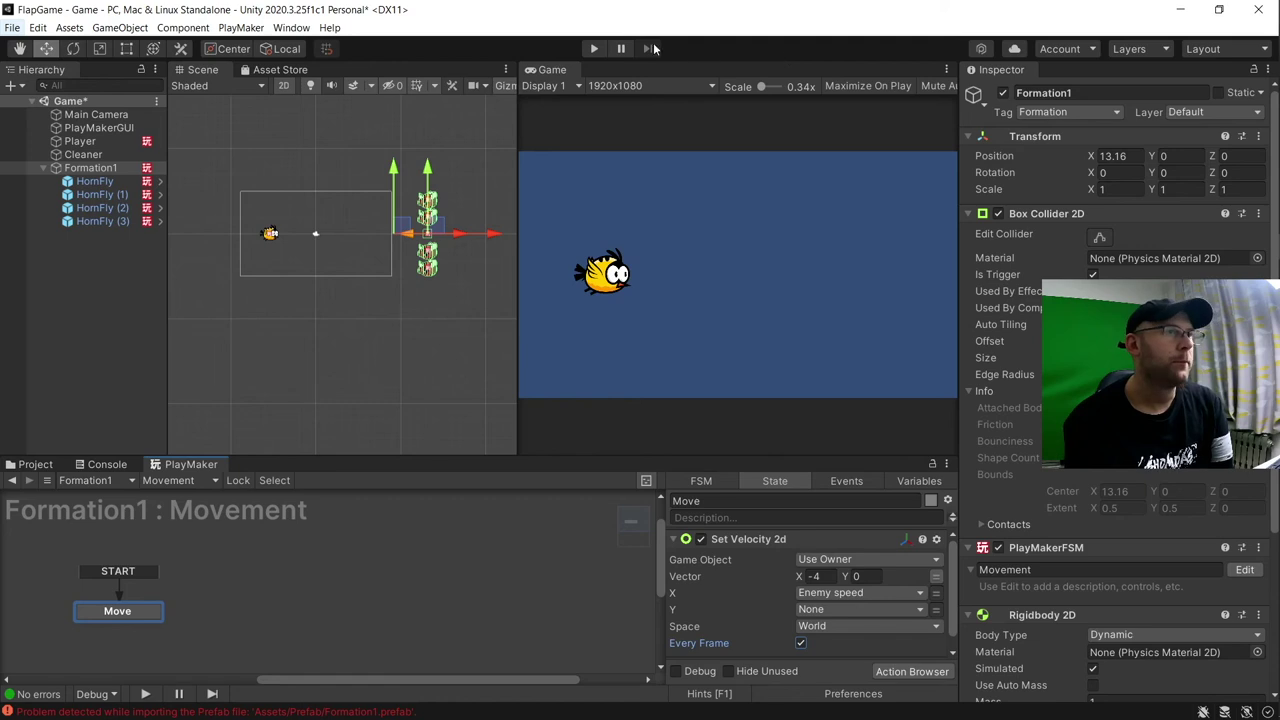
# Play-test the game to watch the HornFly formation glide left, then stop and view the Prefabs folder
pyautogui.click(594, 48)
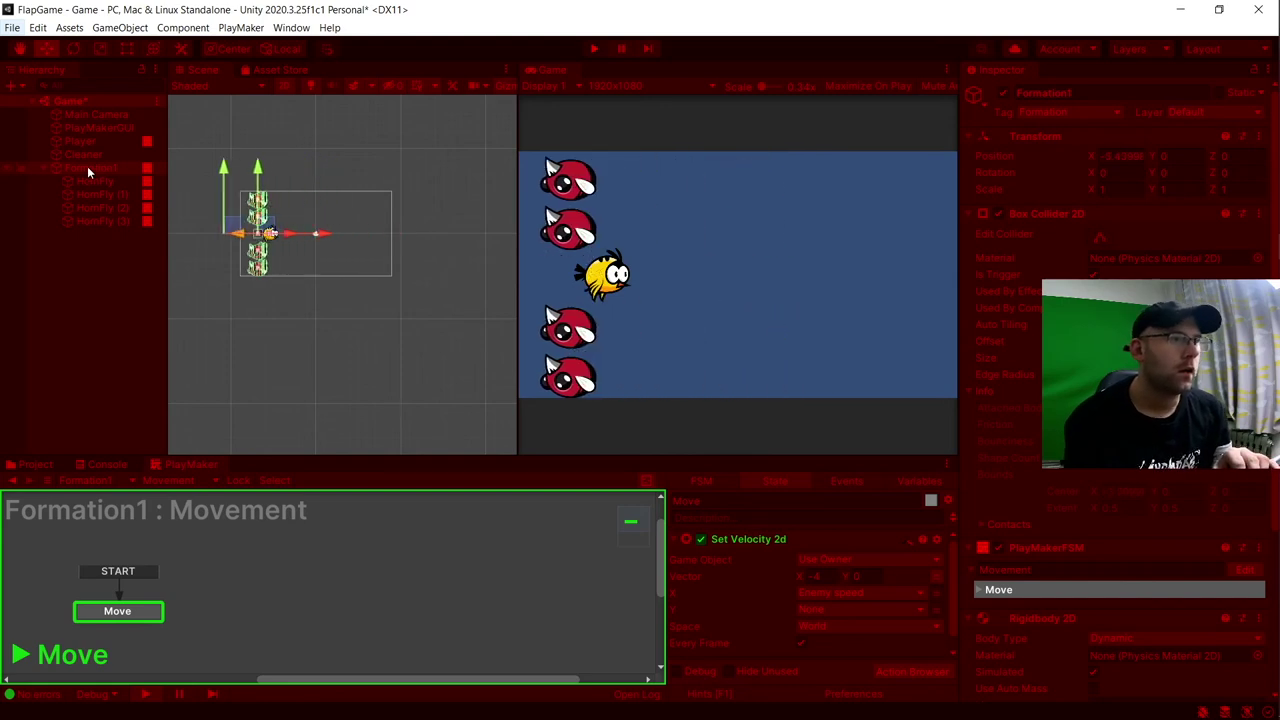
pyautogui.click(593, 47)
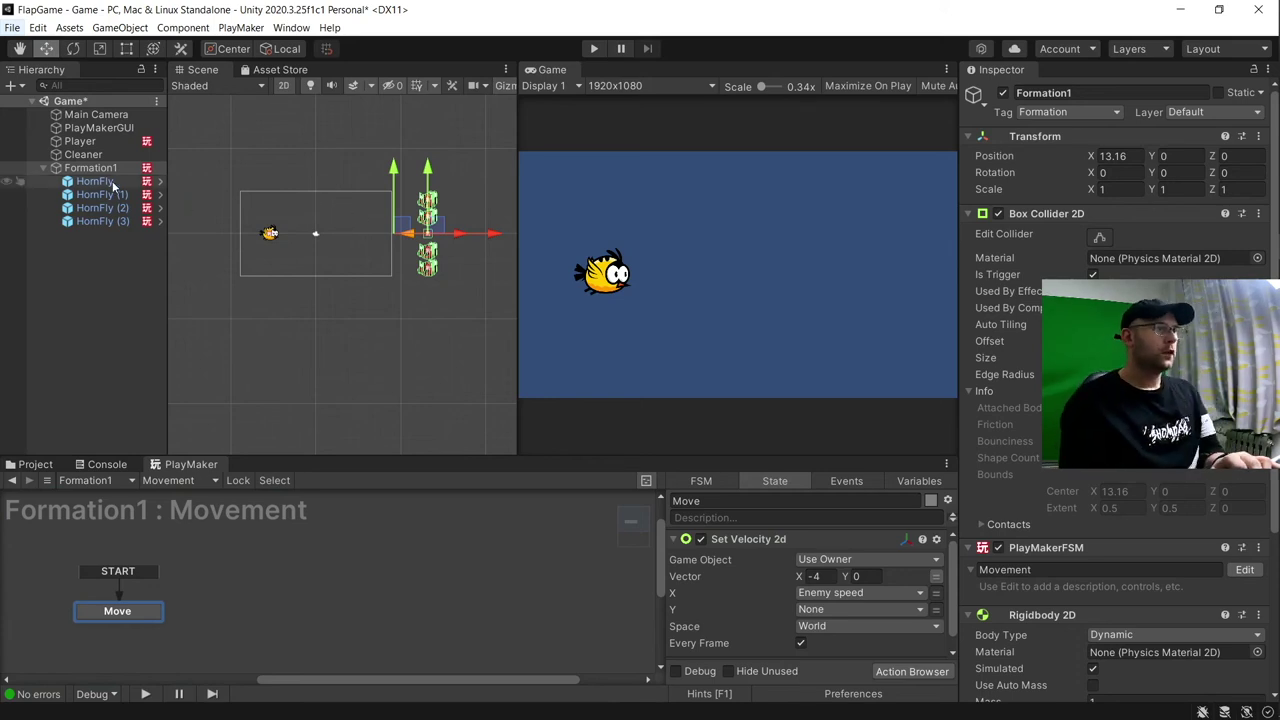
pyautogui.click(35, 464)
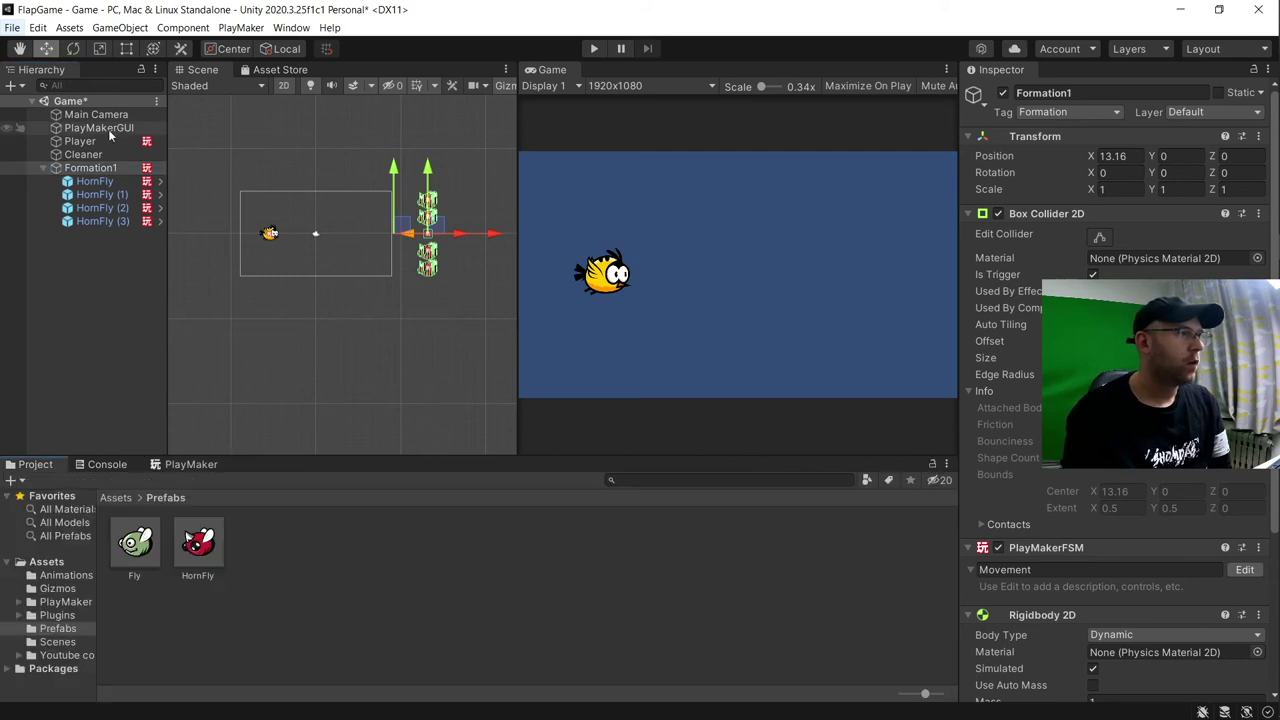
# Add a second PlayMaker FSM to Formation1 and name it CleanUp
pyautogui.click(185, 464)
pyautogui.click(168, 480)
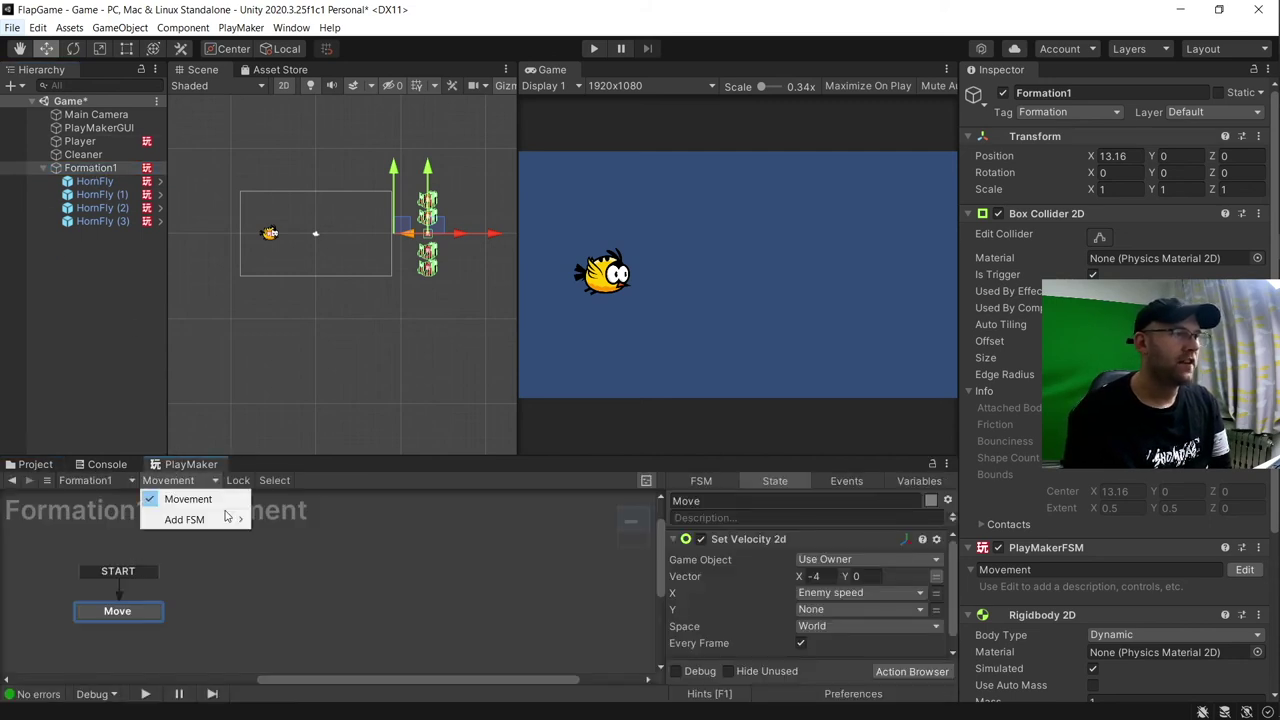
pyautogui.moveTo(227, 519)
pyautogui.click(289, 519)
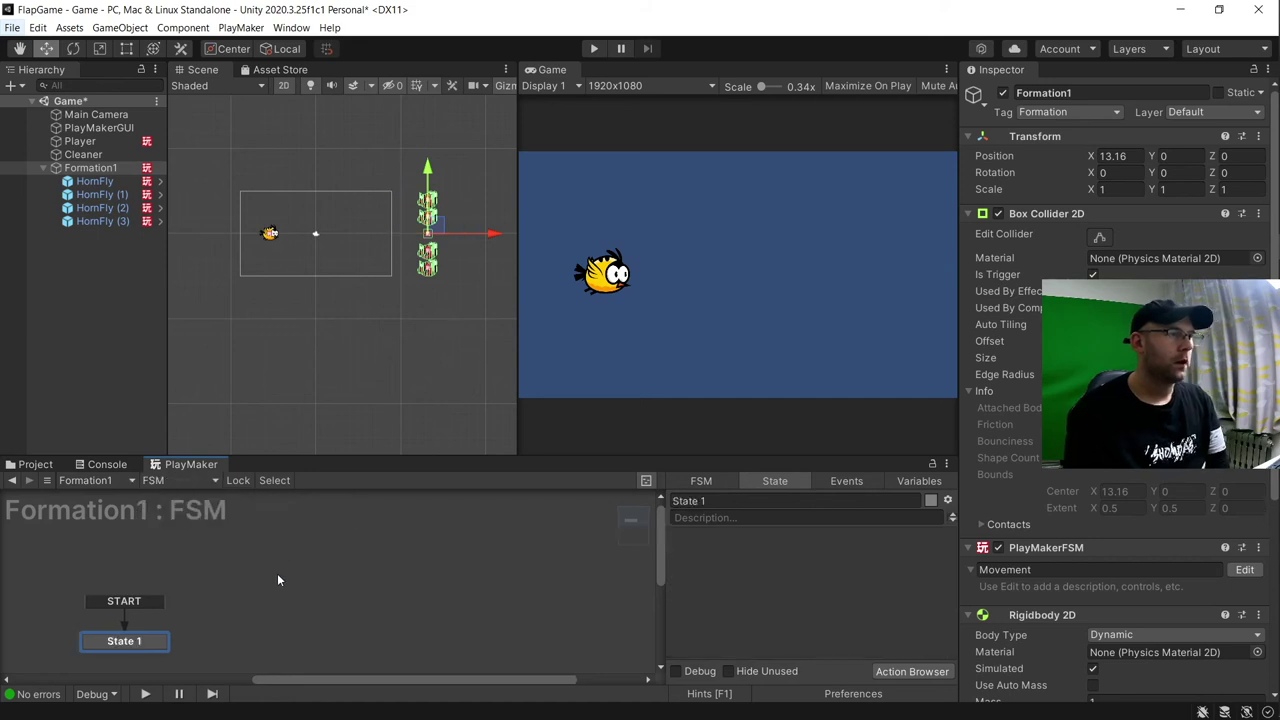
pyautogui.scroll(-5, 1148, 634)
pyautogui.click(1040, 629)
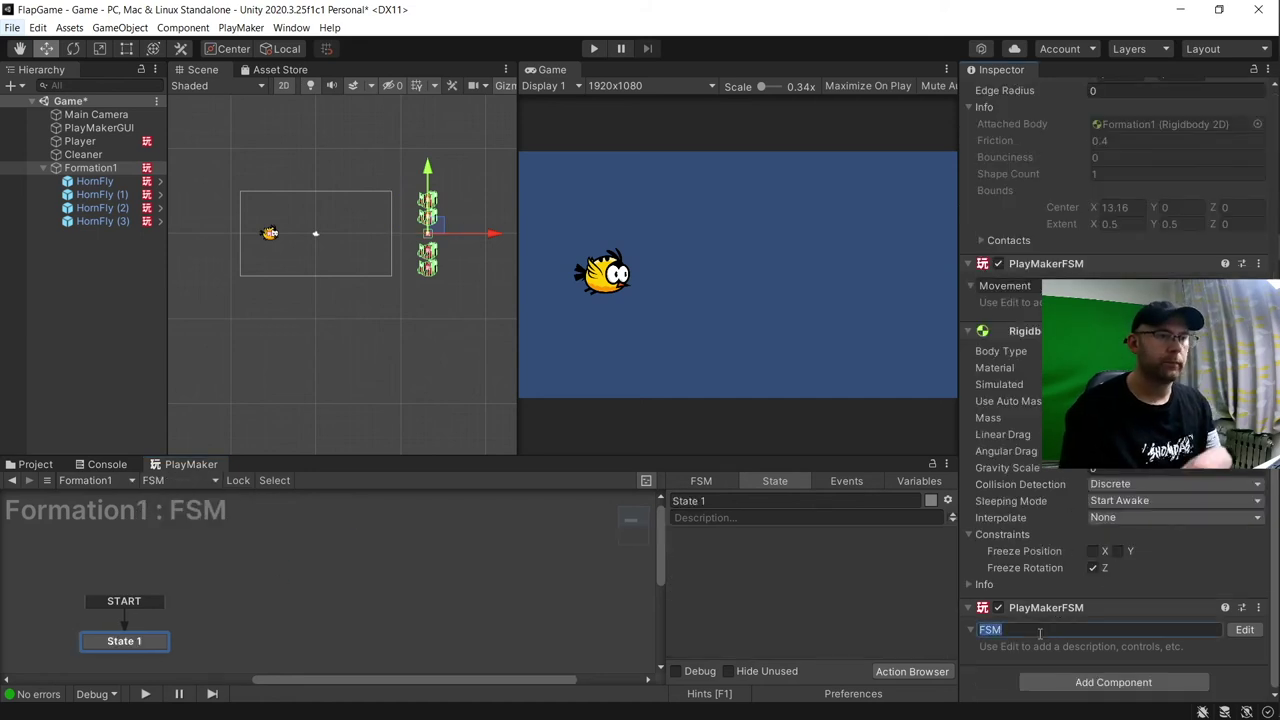
pyautogui.write('Cle')
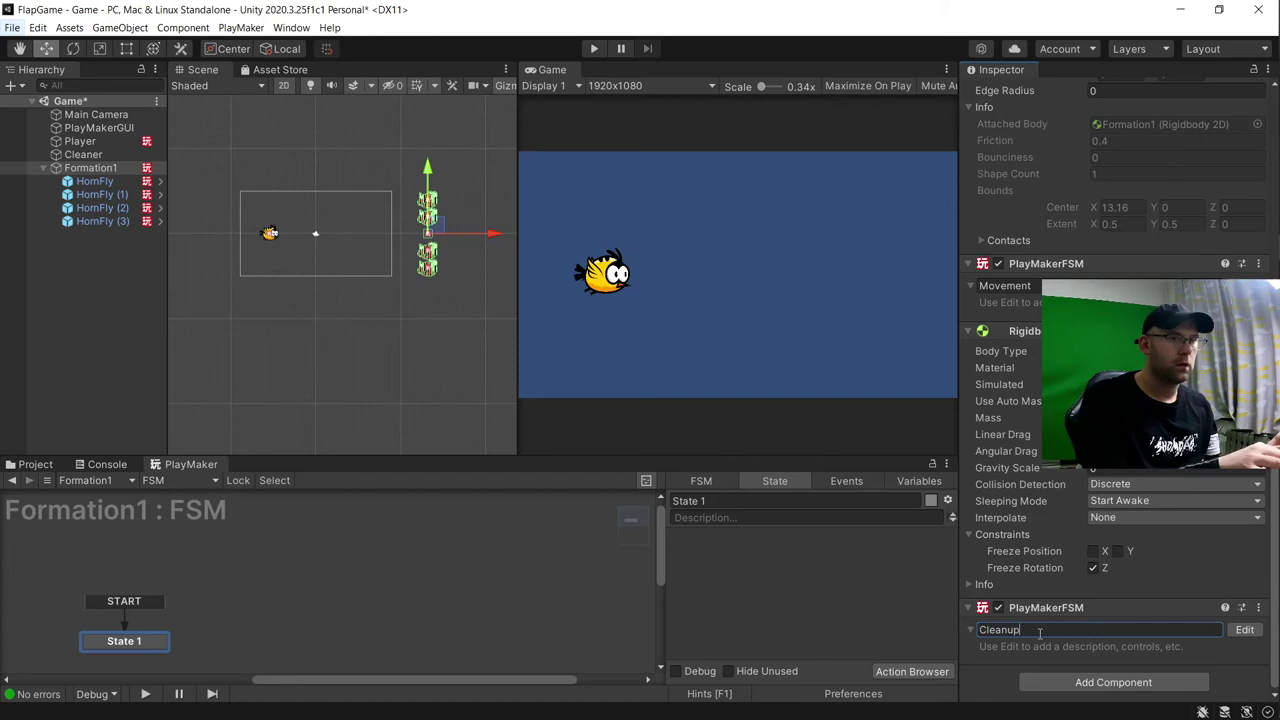
pyautogui.write('anUp')
pyautogui.press('Return')
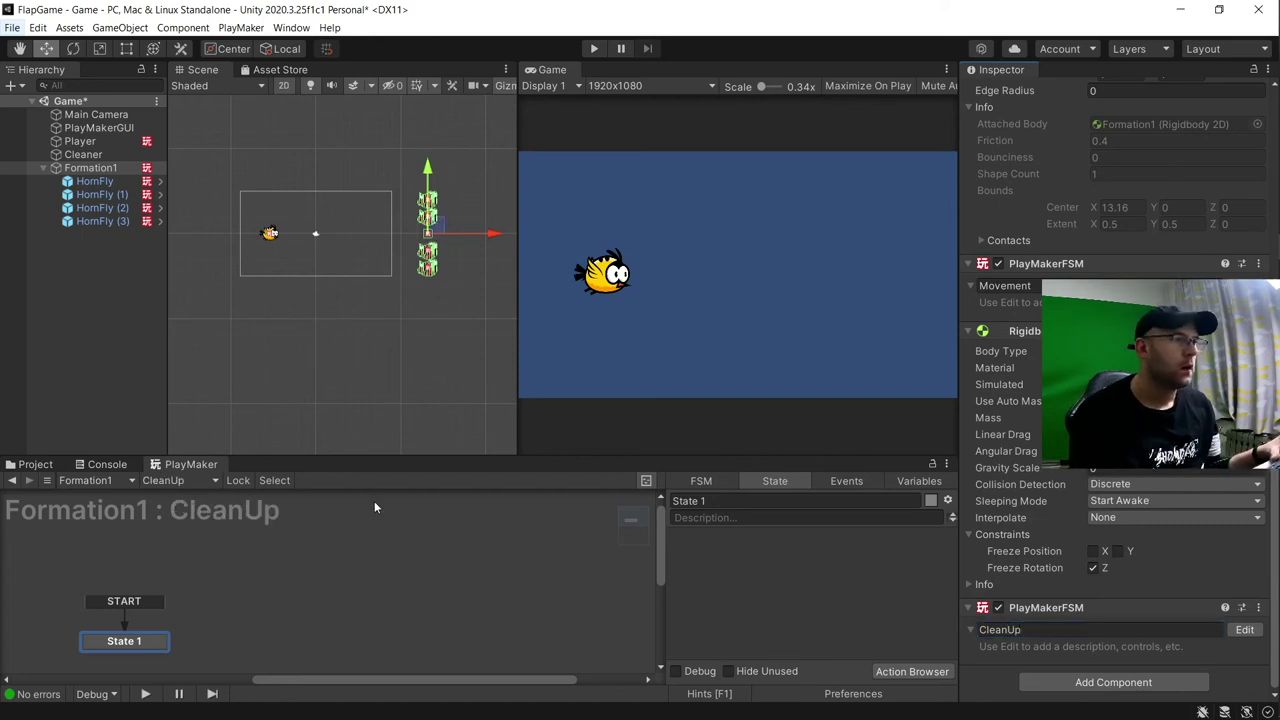
# Add a second state linked by a FINISHED transition, naming the states OnCleanerTouch and DestroySelf
pyautogui.rightClick(178, 608)
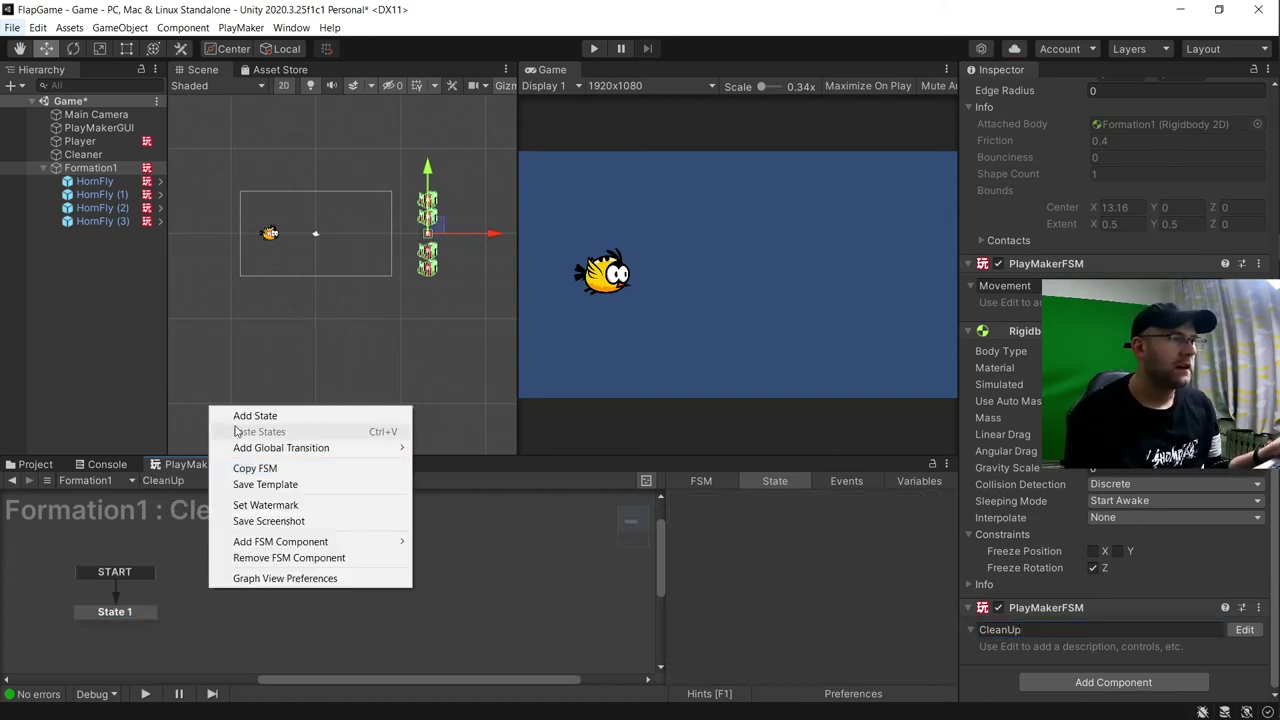
pyautogui.click(272, 416)
pyautogui.click(125, 611)
pyautogui.rightClick(135, 611)
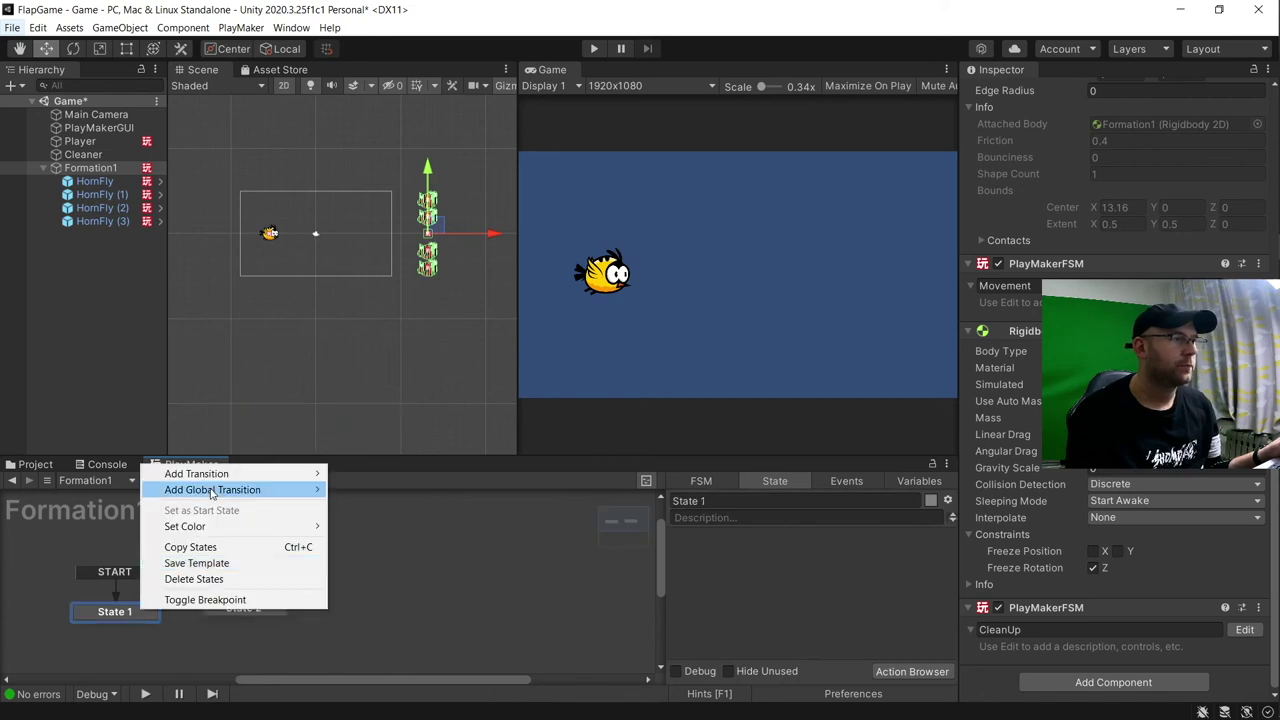
pyautogui.moveTo(210, 476)
pyautogui.click(369, 489)
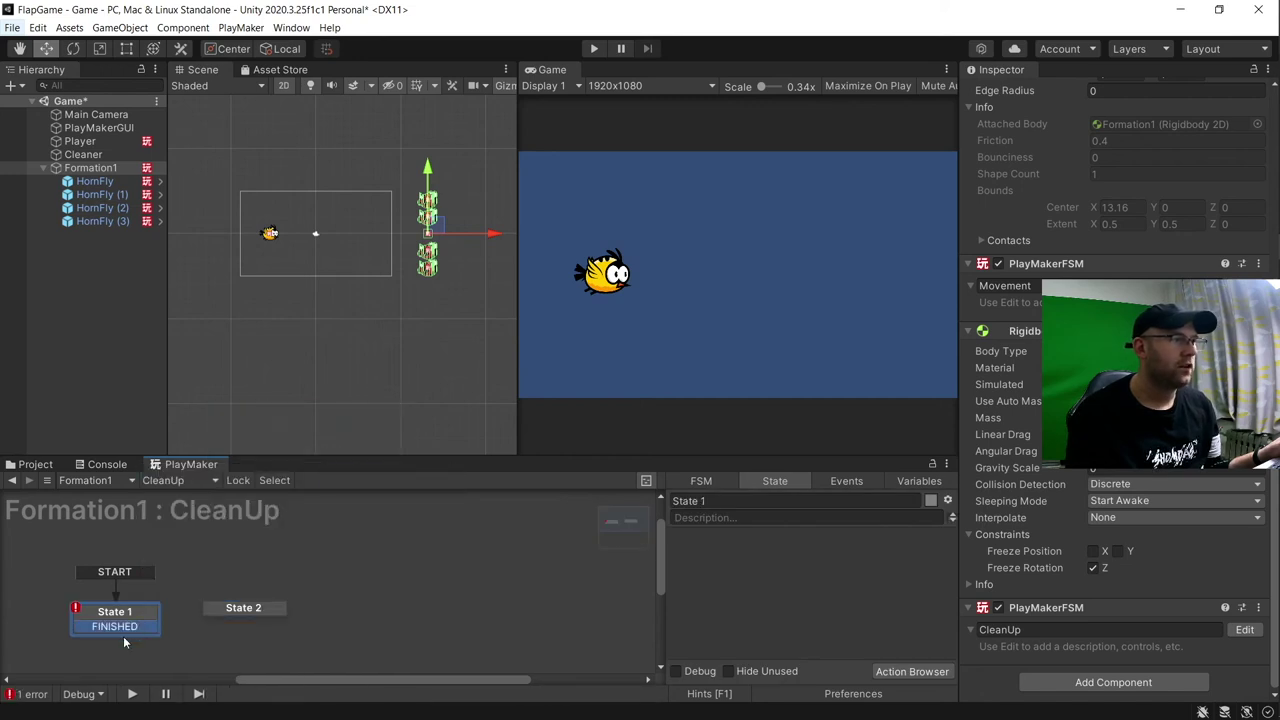
pyautogui.moveTo(114, 626); pyautogui.dragTo(246, 610)
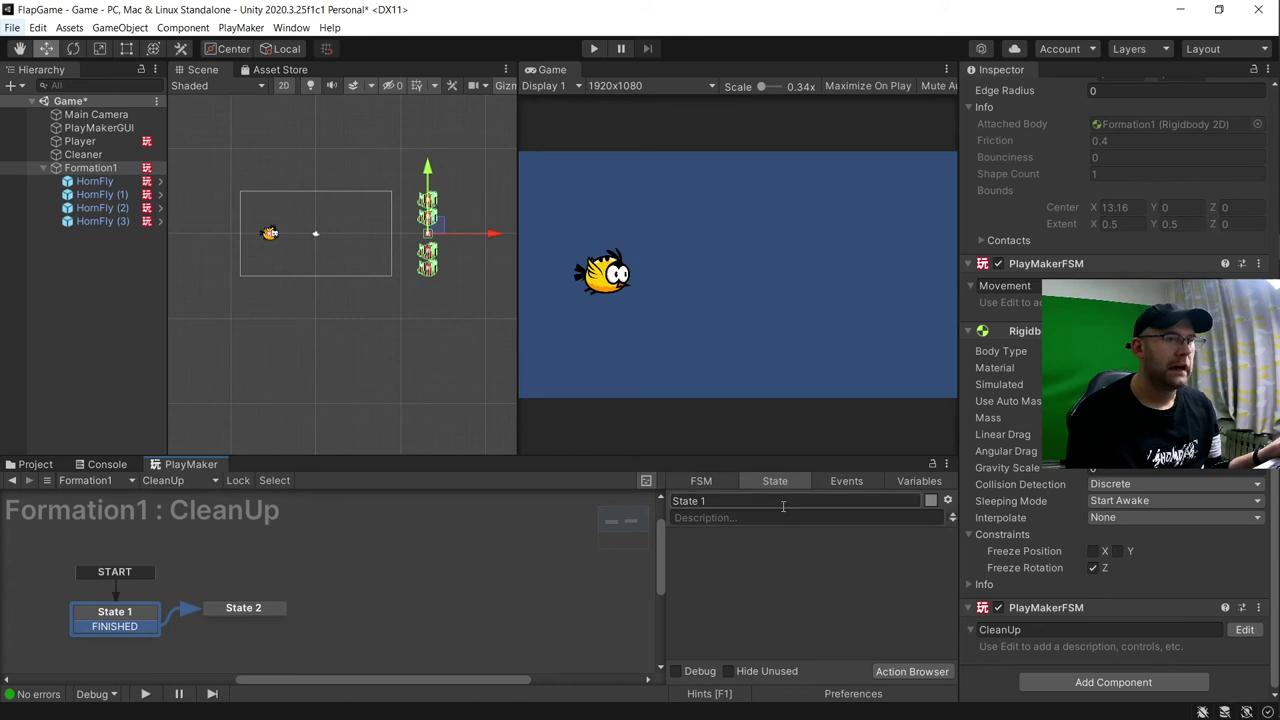
pyautogui.write('OnClea')
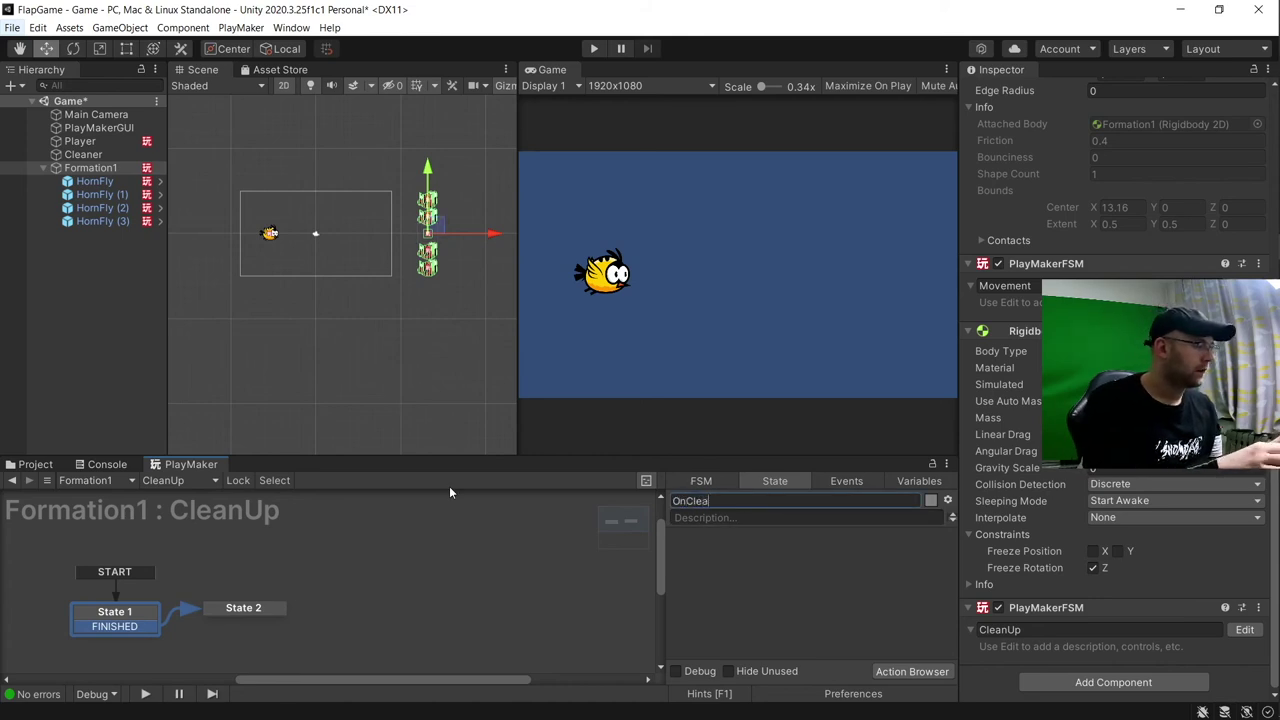
pyautogui.write('nerTouch')
pyautogui.press('Return')
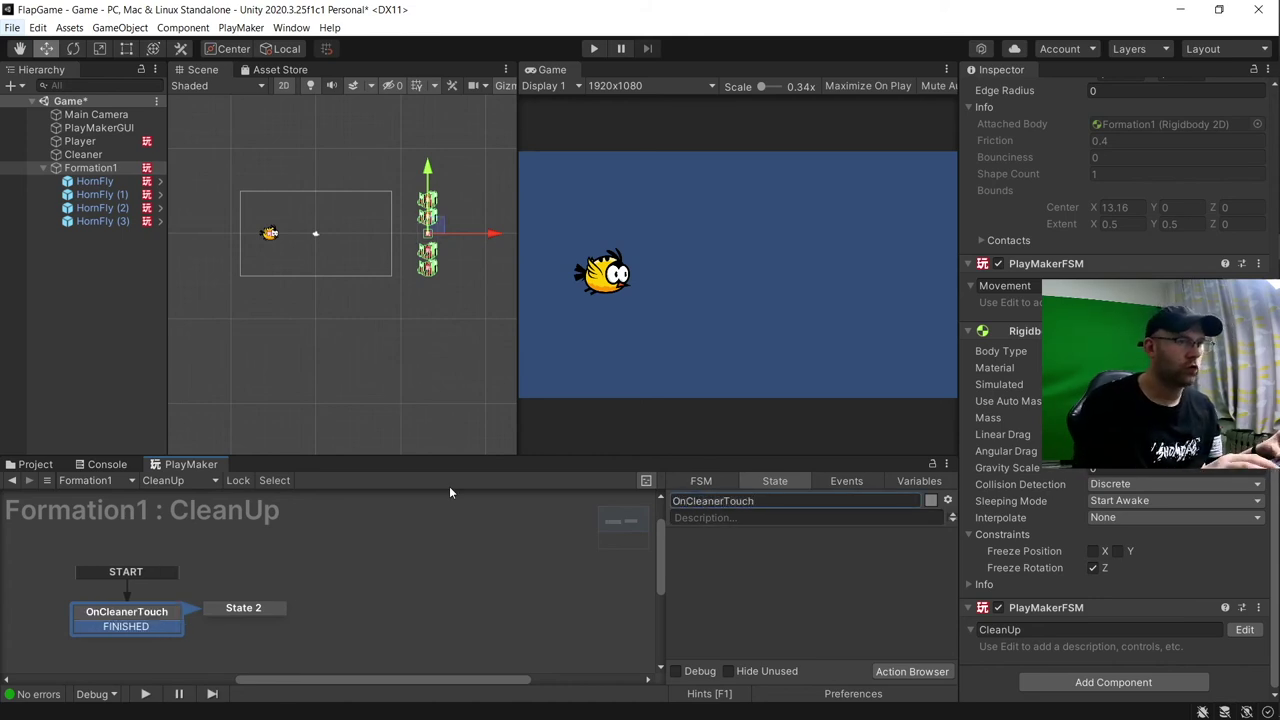
pyautogui.click(262, 608)
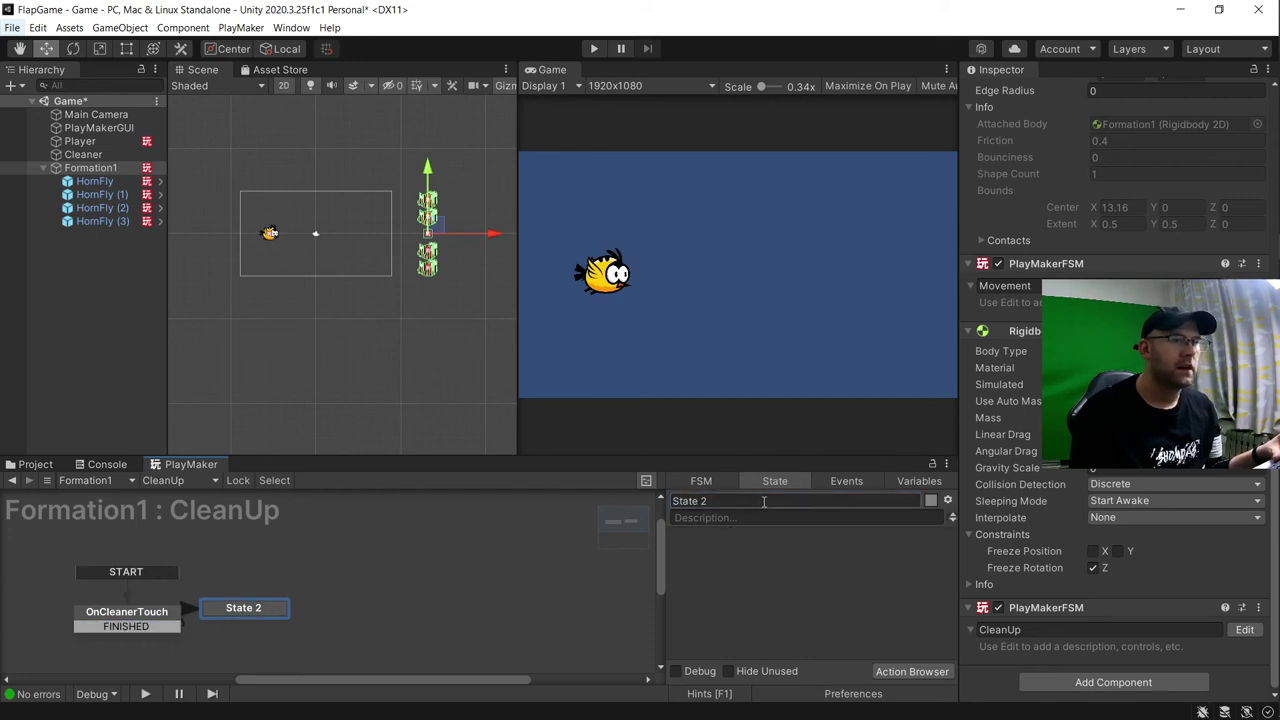
pyautogui.write('Destro')
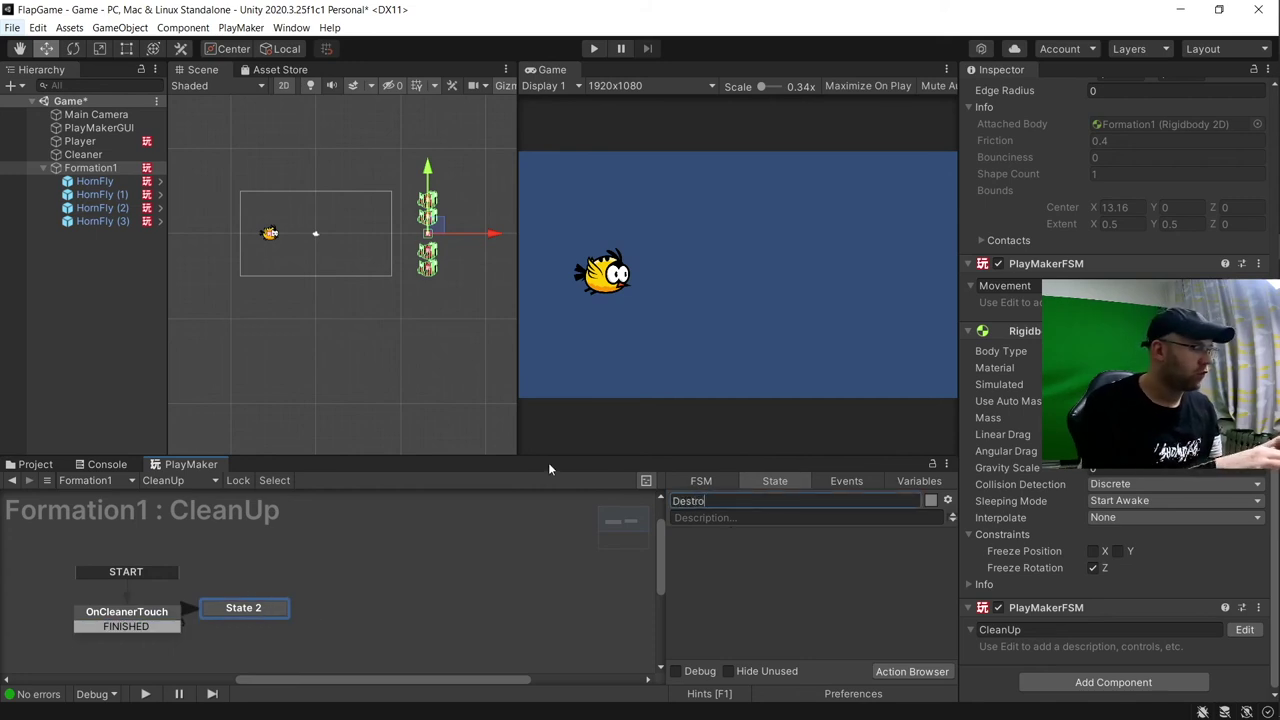
pyautogui.write('ySelf')
pyautogui.press('Return')
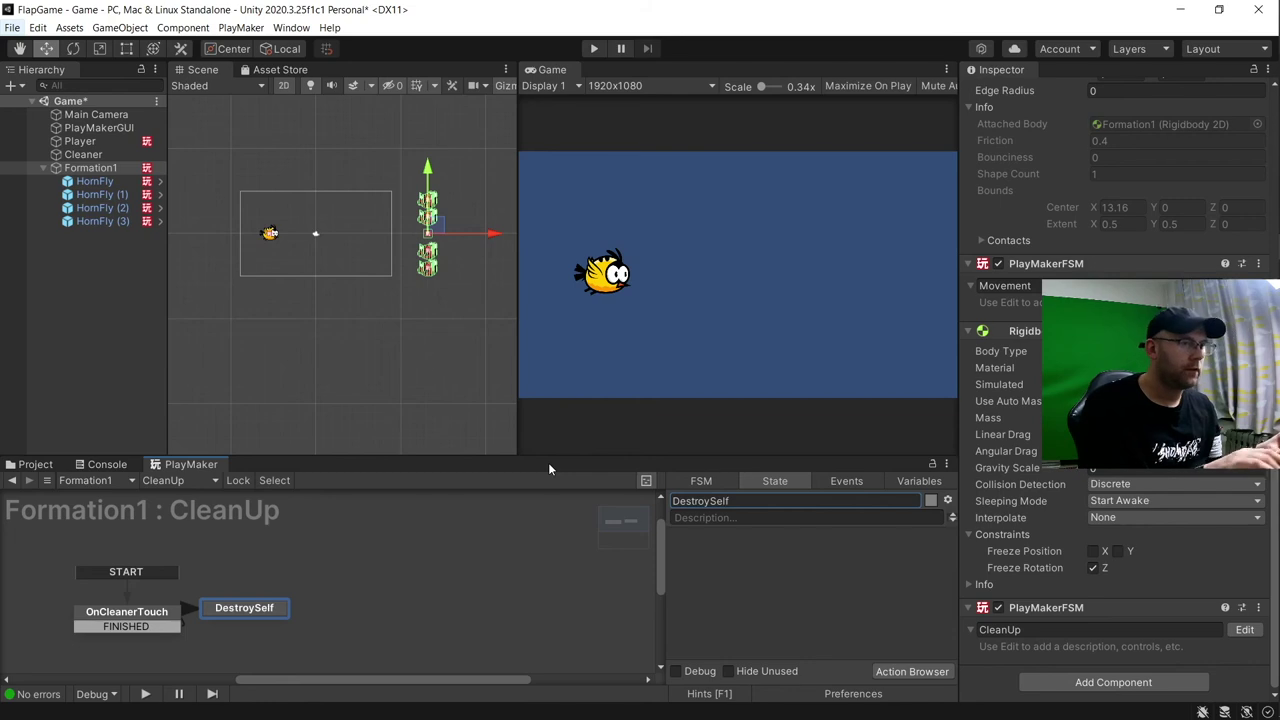
pyautogui.click(125, 611)
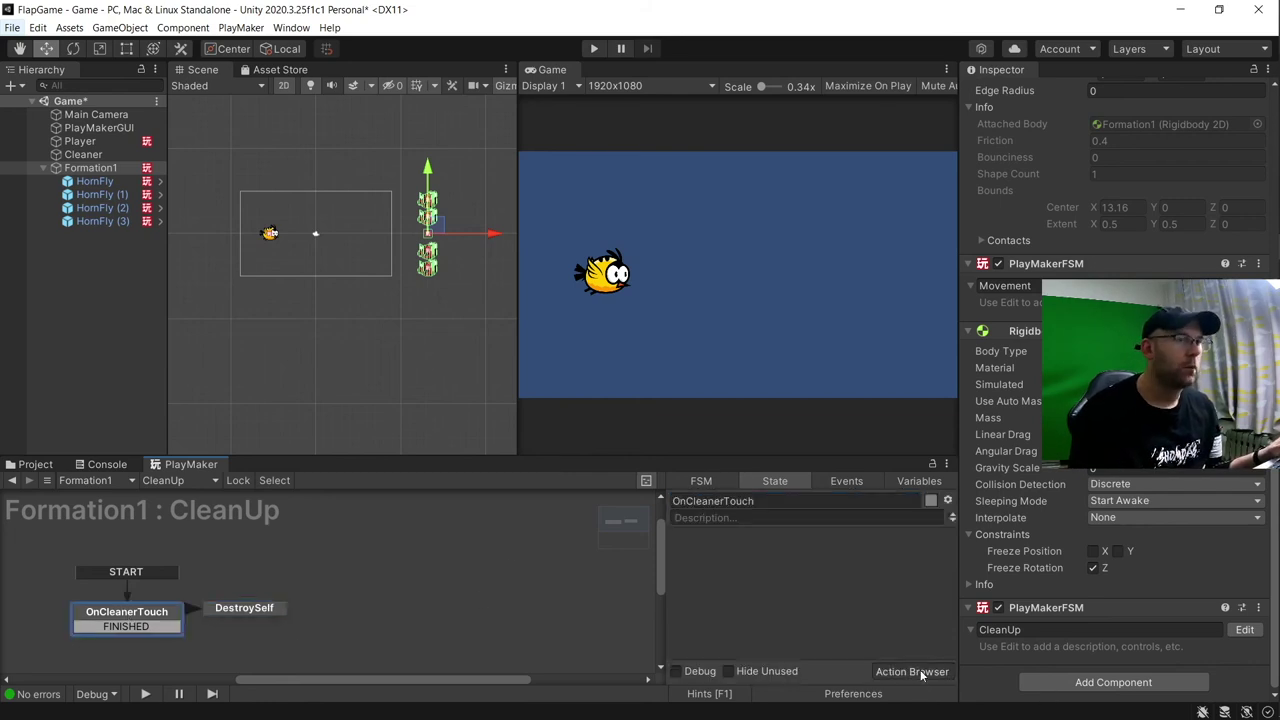
# Give OnCleanerTouch a Trigger2D Event that sends FINISHED on touching the Cleaner tag
pyautogui.click(912, 671)
pyautogui.write('trigge')
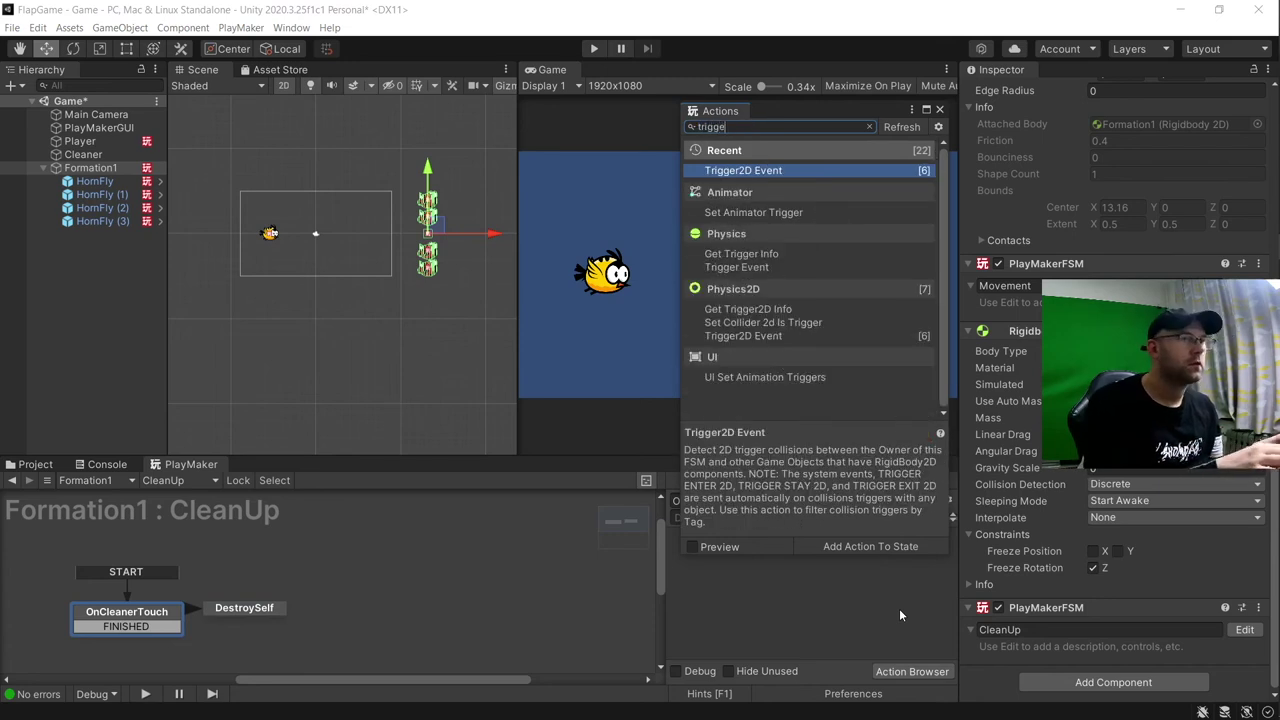
pyautogui.write('r')
pyautogui.press('Return')
pyautogui.click(874, 590)
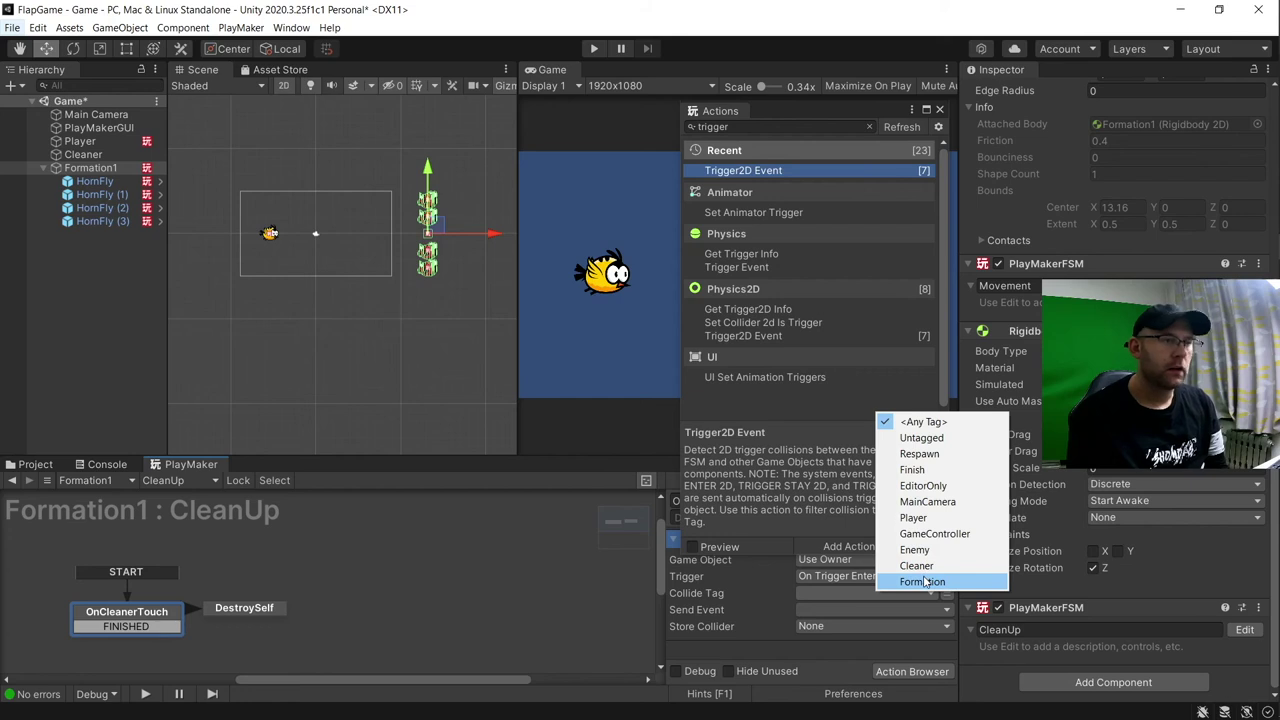
pyautogui.click(917, 566)
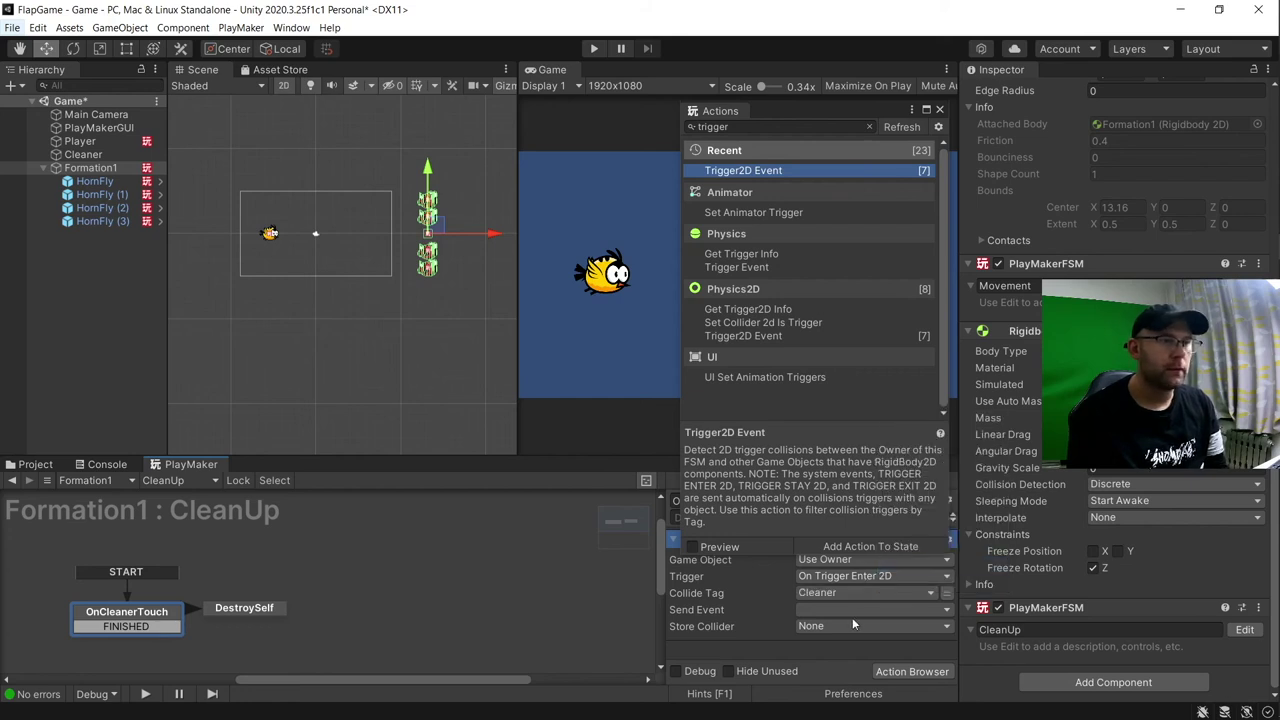
pyautogui.click(849, 610)
pyautogui.click(843, 531)
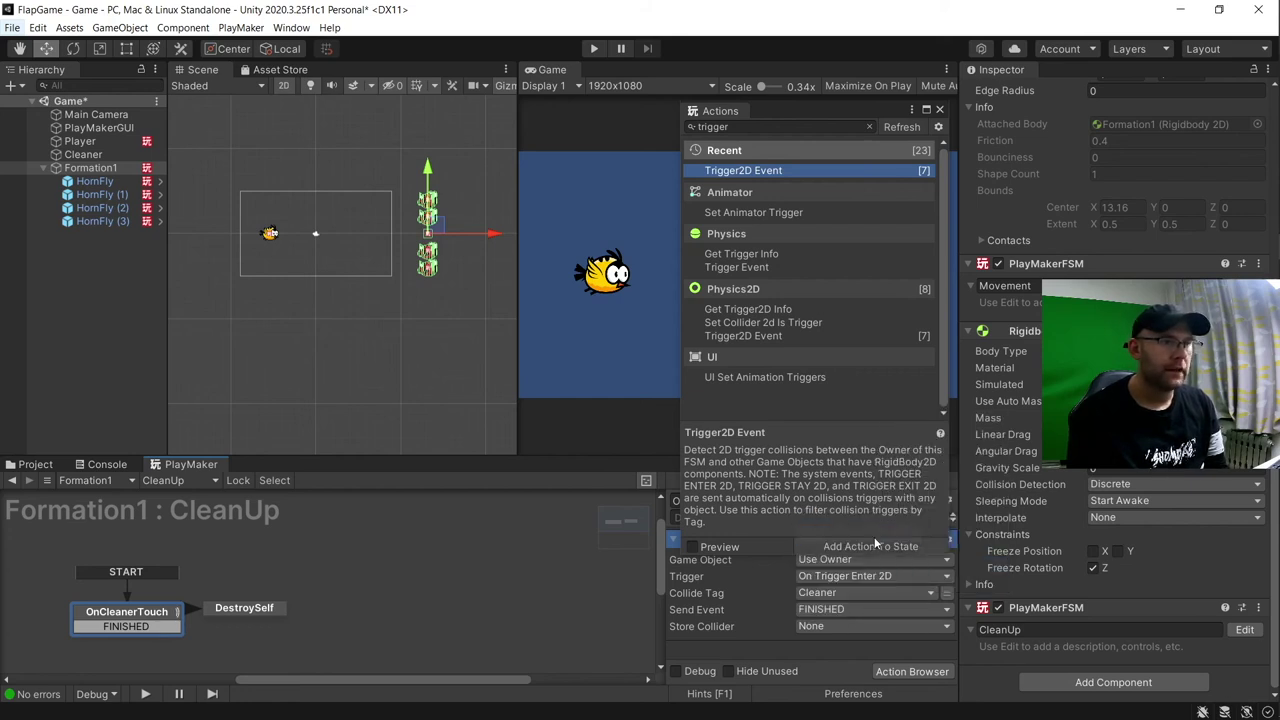
# Add a Destroy Self action to the DestroySelf state
pyautogui.click(290, 604)
pyautogui.click(742, 126)
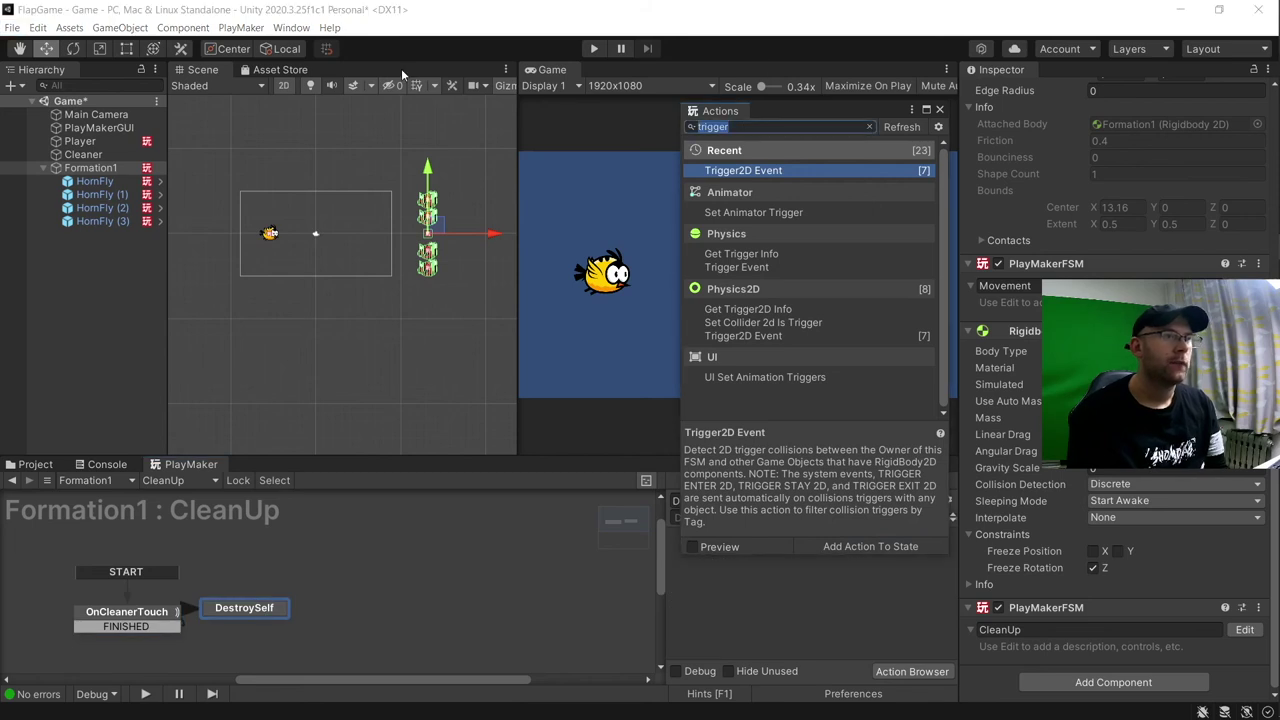
pyautogui.write('des')
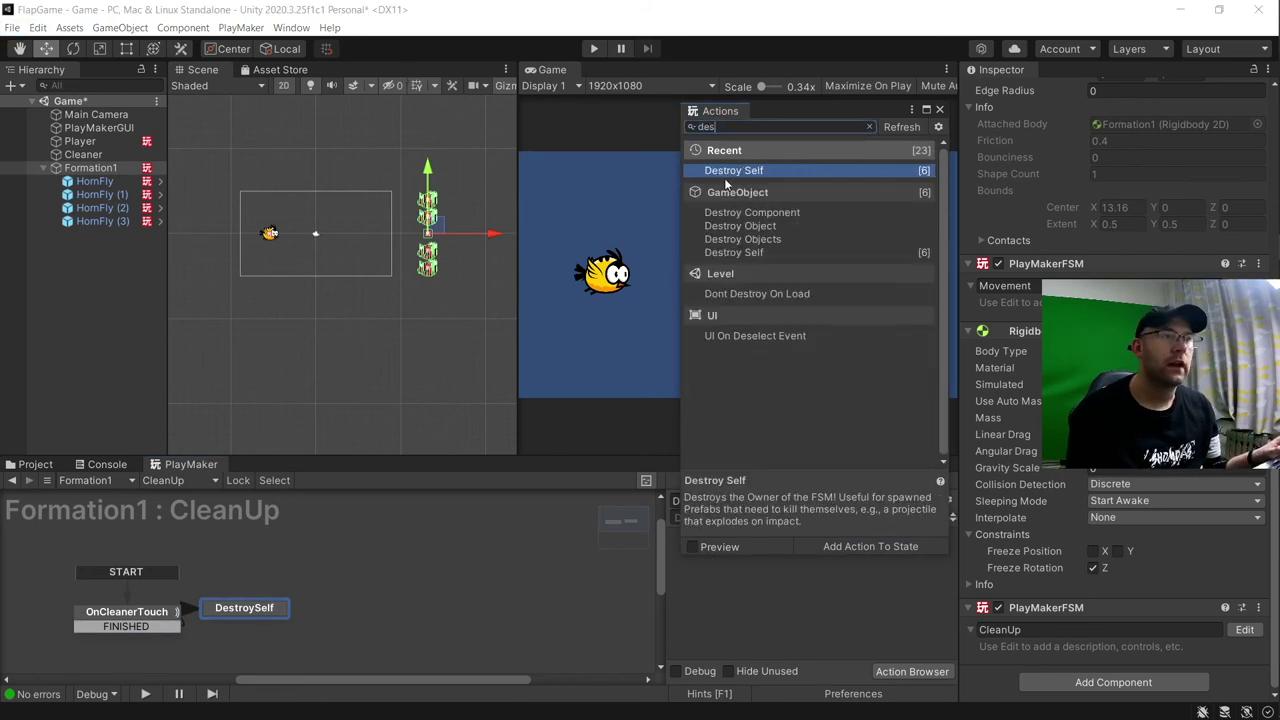
pyautogui.doubleClick(736, 172)
pyautogui.click(942, 111)
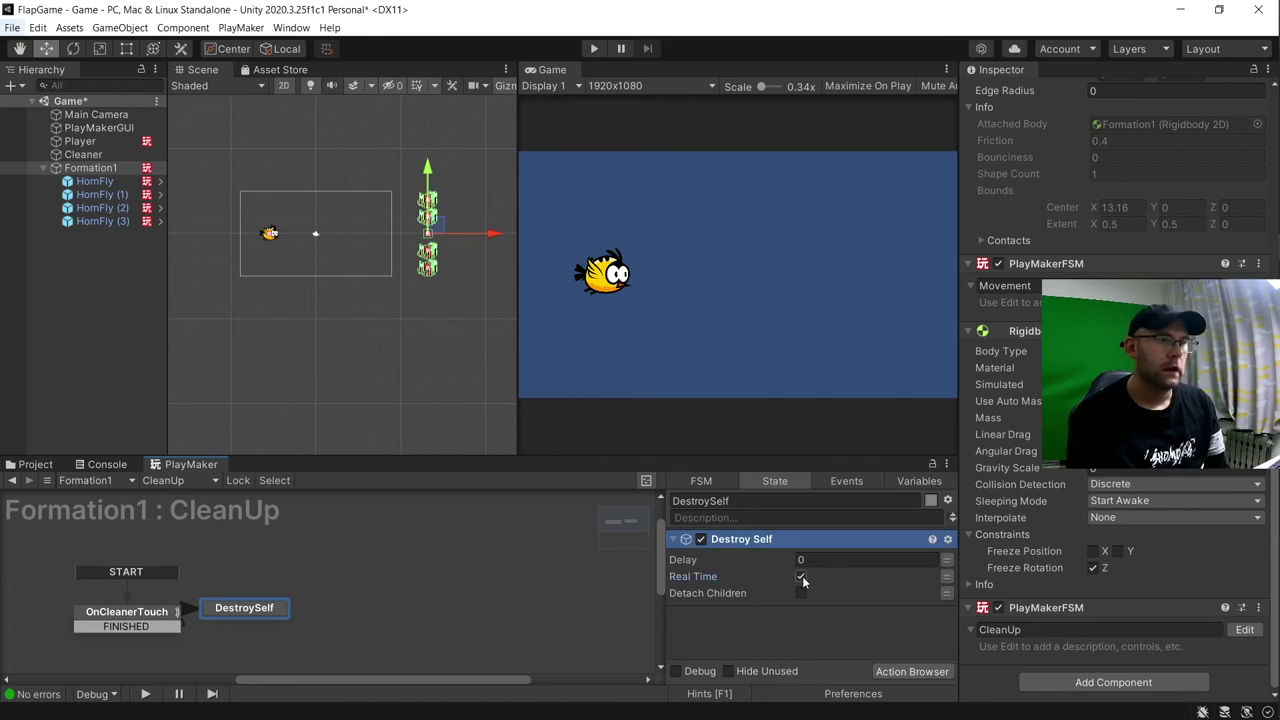
pyautogui.click(442, 580)
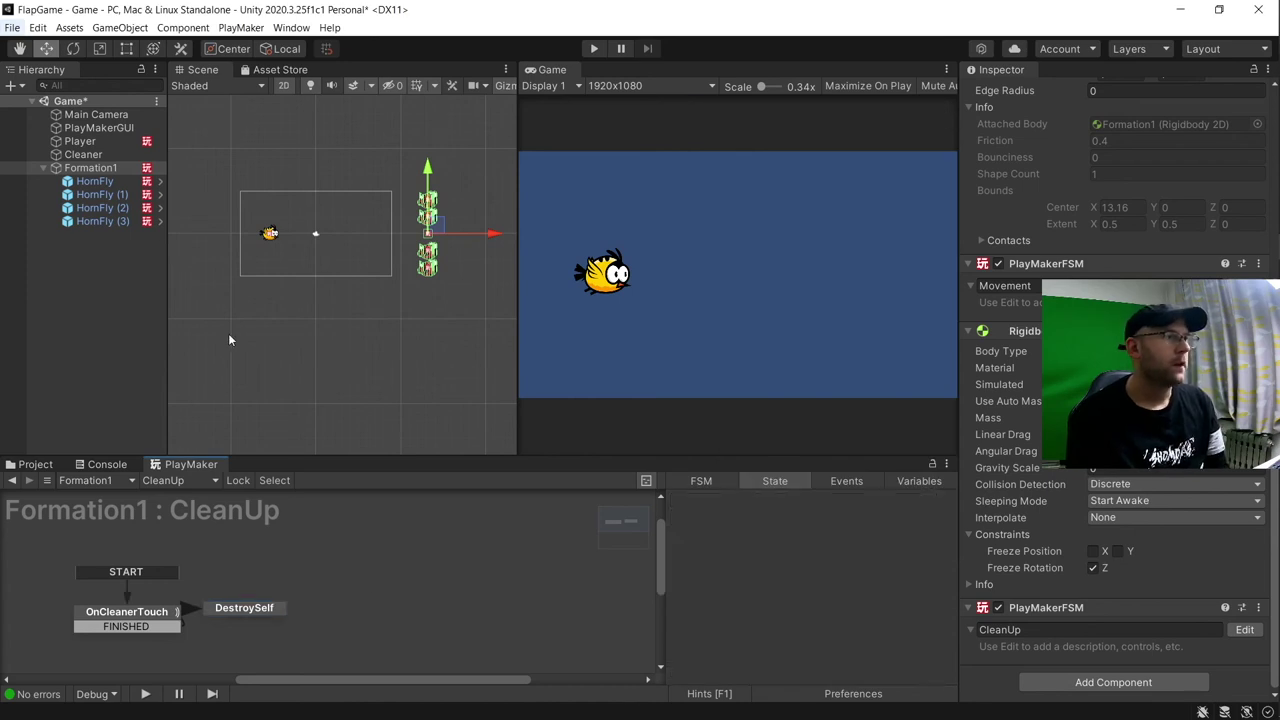
# Select the Cleaner and play-test that Formation1 destroys itself on reaching it, then stop
pyautogui.click(86, 155)
pyautogui.click(584, 49)
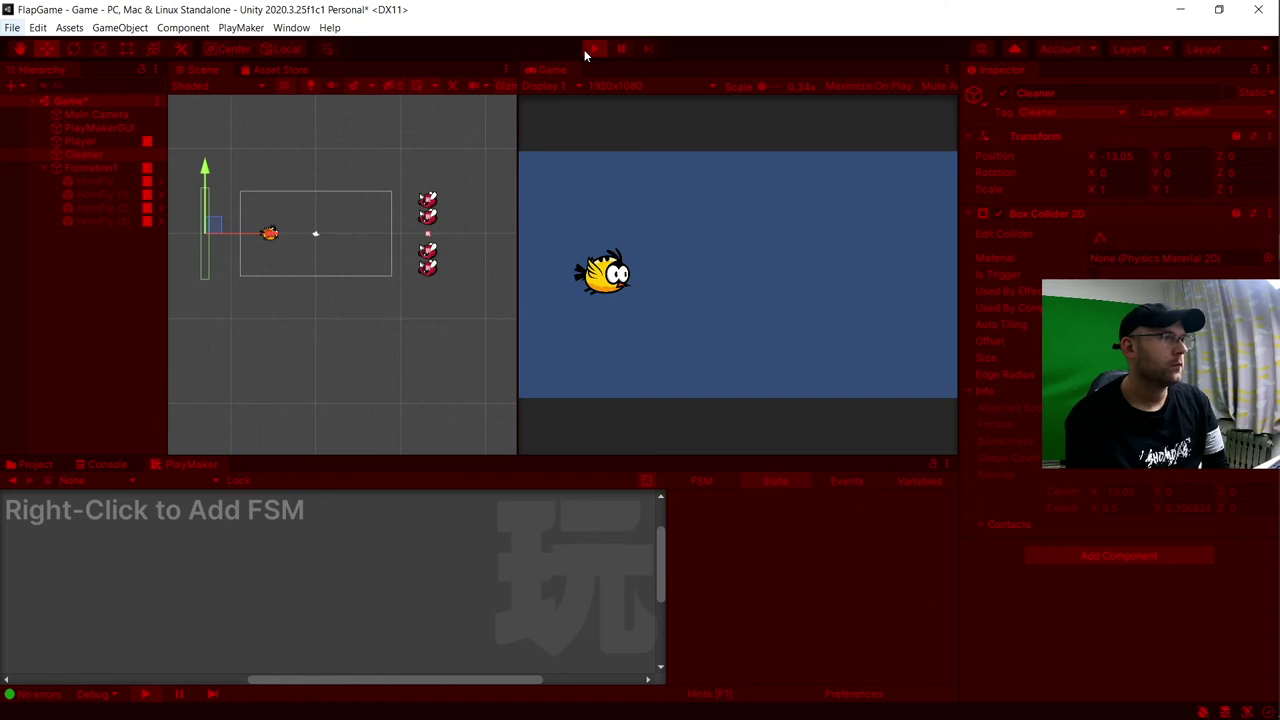
pyautogui.click(584, 49)
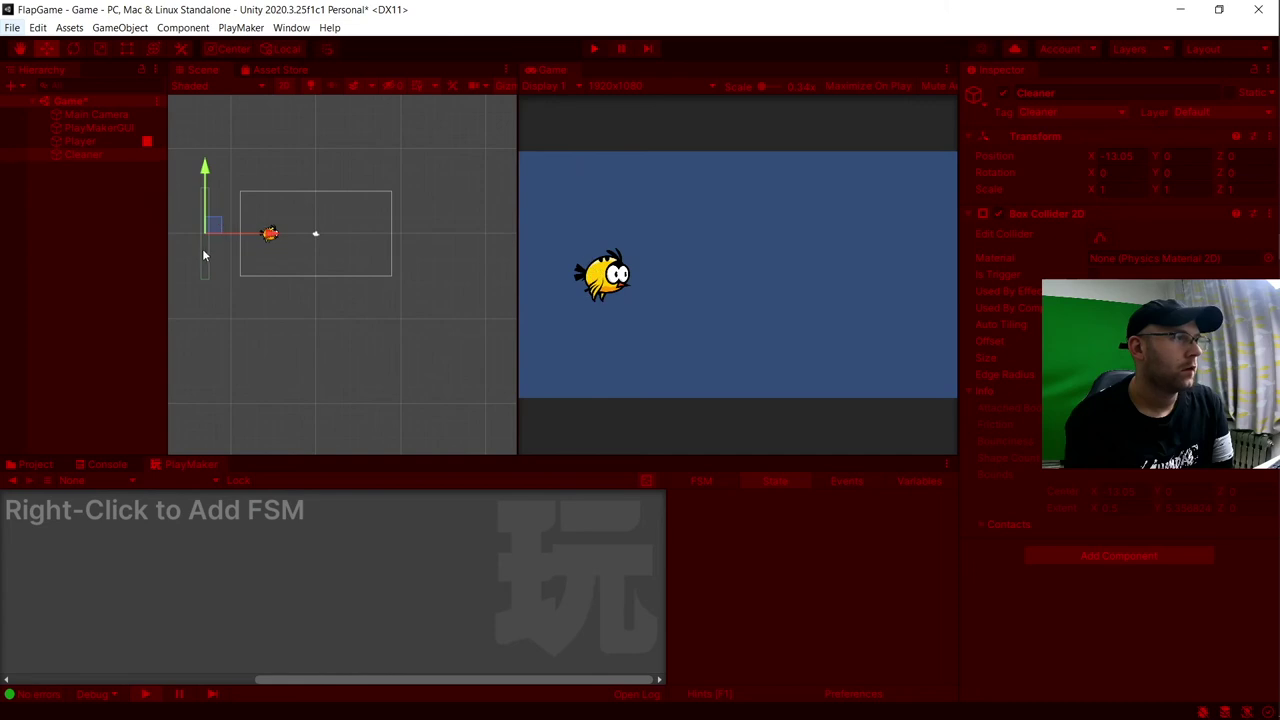
pyautogui.click(595, 48)
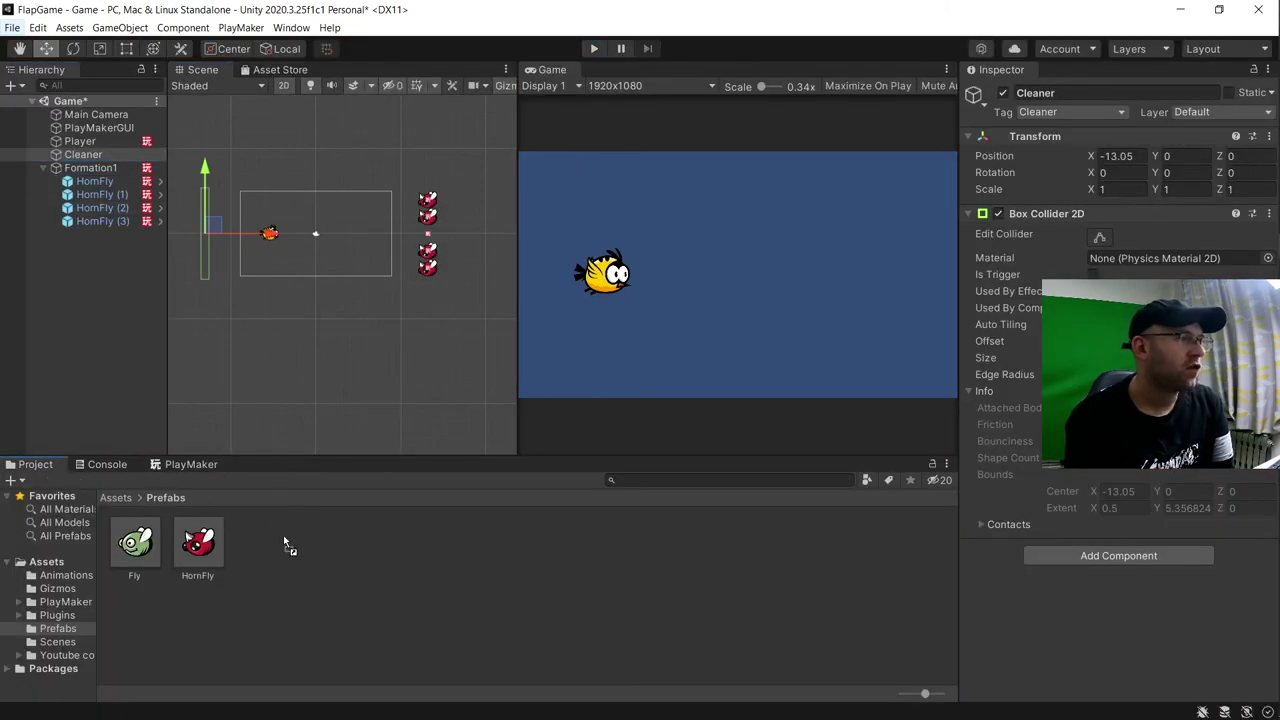
# Save Formation1 as a prefab in Prefabs and unpack its scene instance
pyautogui.moveTo(283, 535); pyautogui.dragTo(282, 535)
pyautogui.rightClick(92, 167)
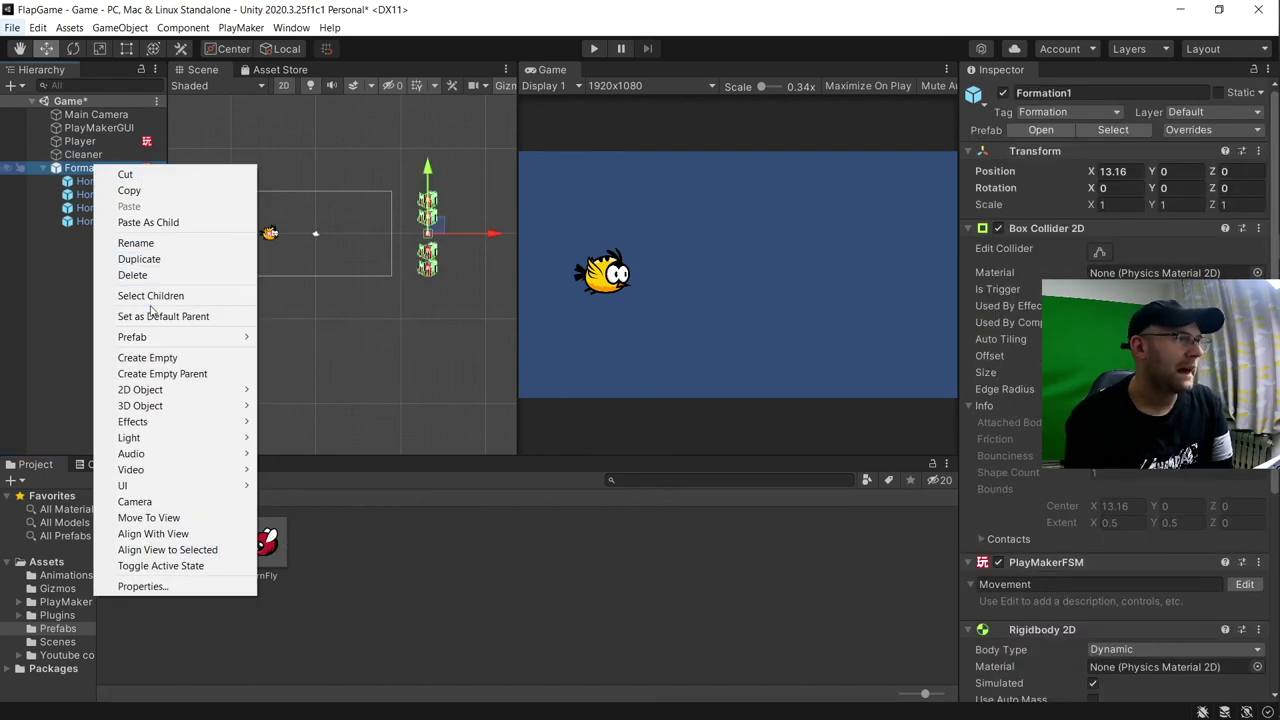
pyautogui.moveTo(150, 337)
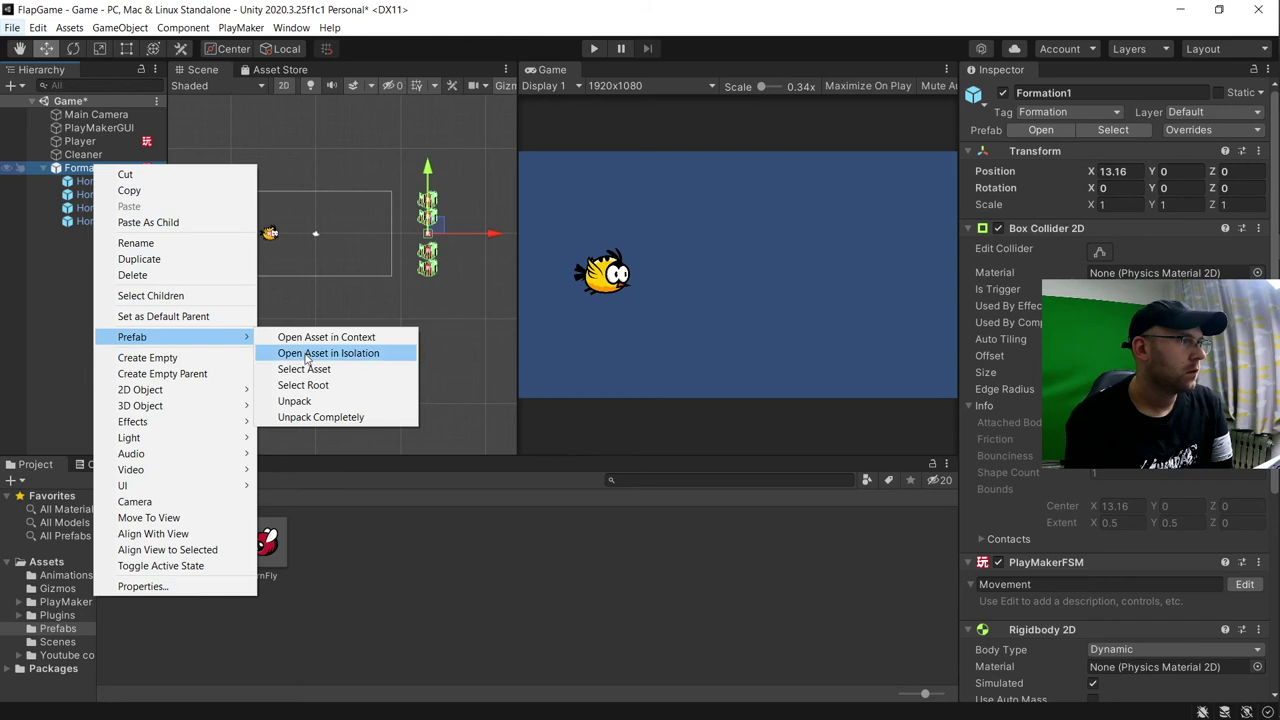
pyautogui.click(312, 402)
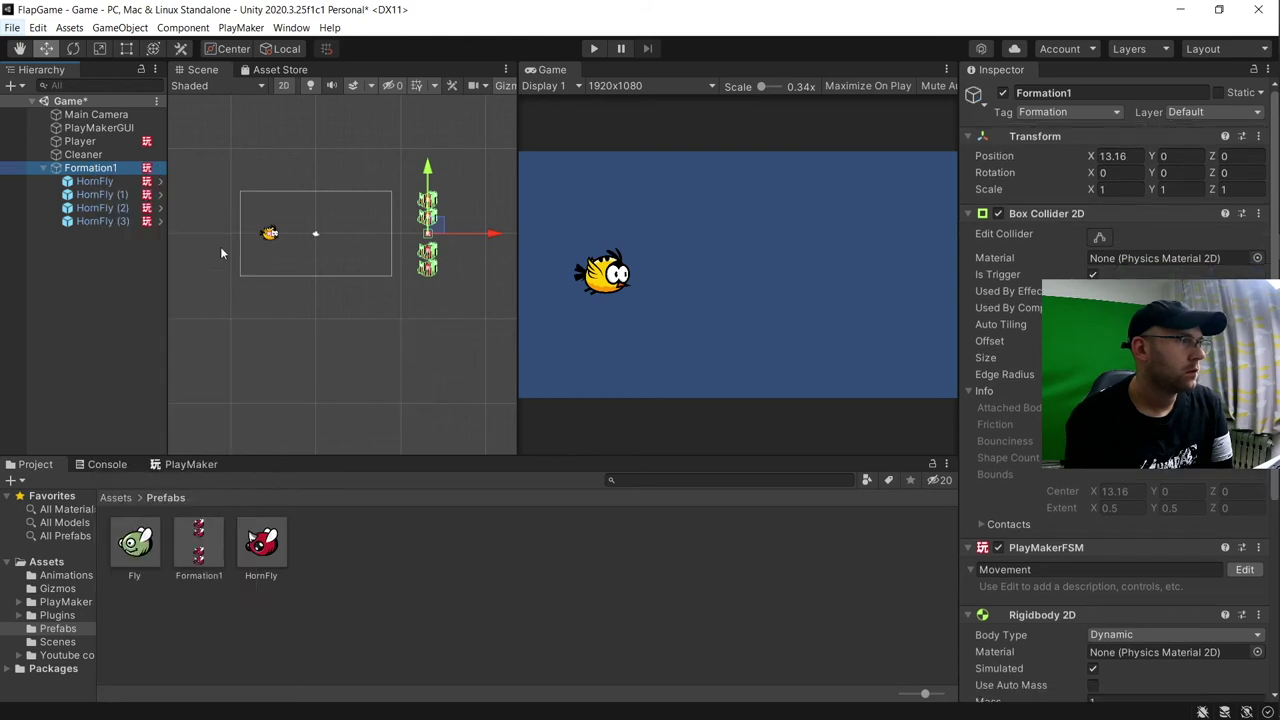
# Set the top HornFly's Y to 0, rename the formation Formation2 and save it as a prefab
pyautogui.click(124, 185)
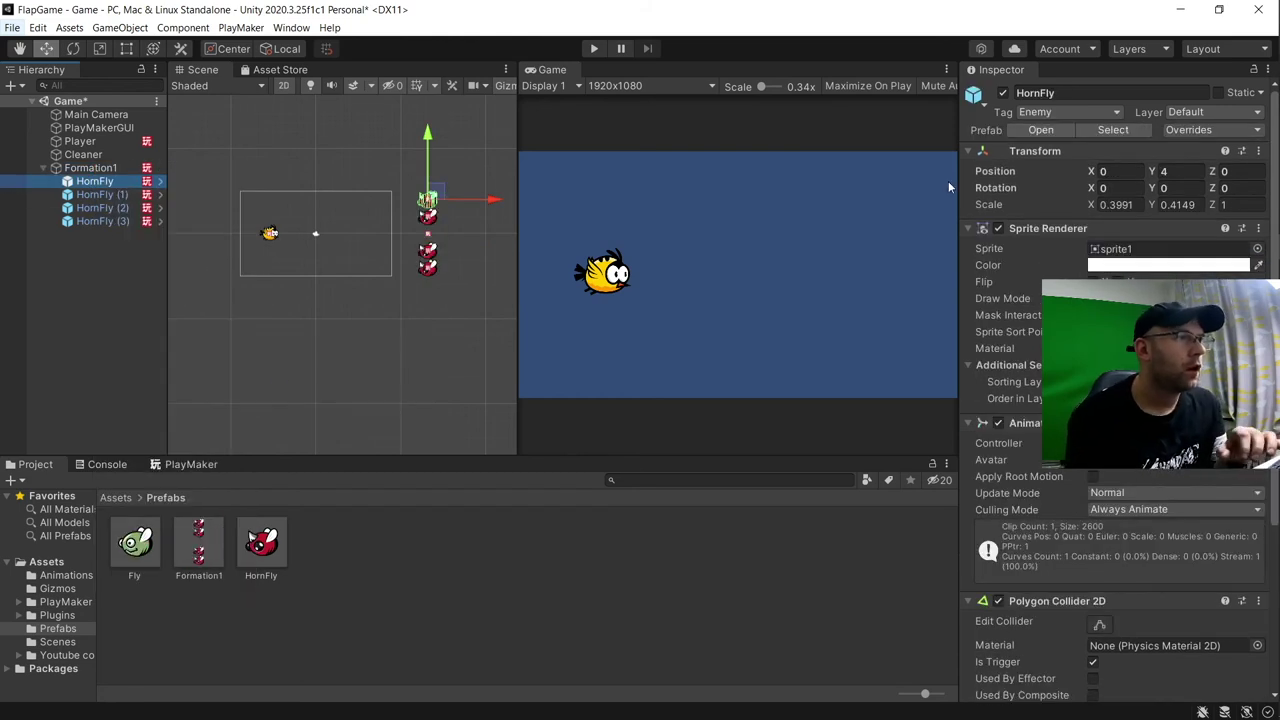
pyautogui.click(1164, 173)
pyautogui.write('0')
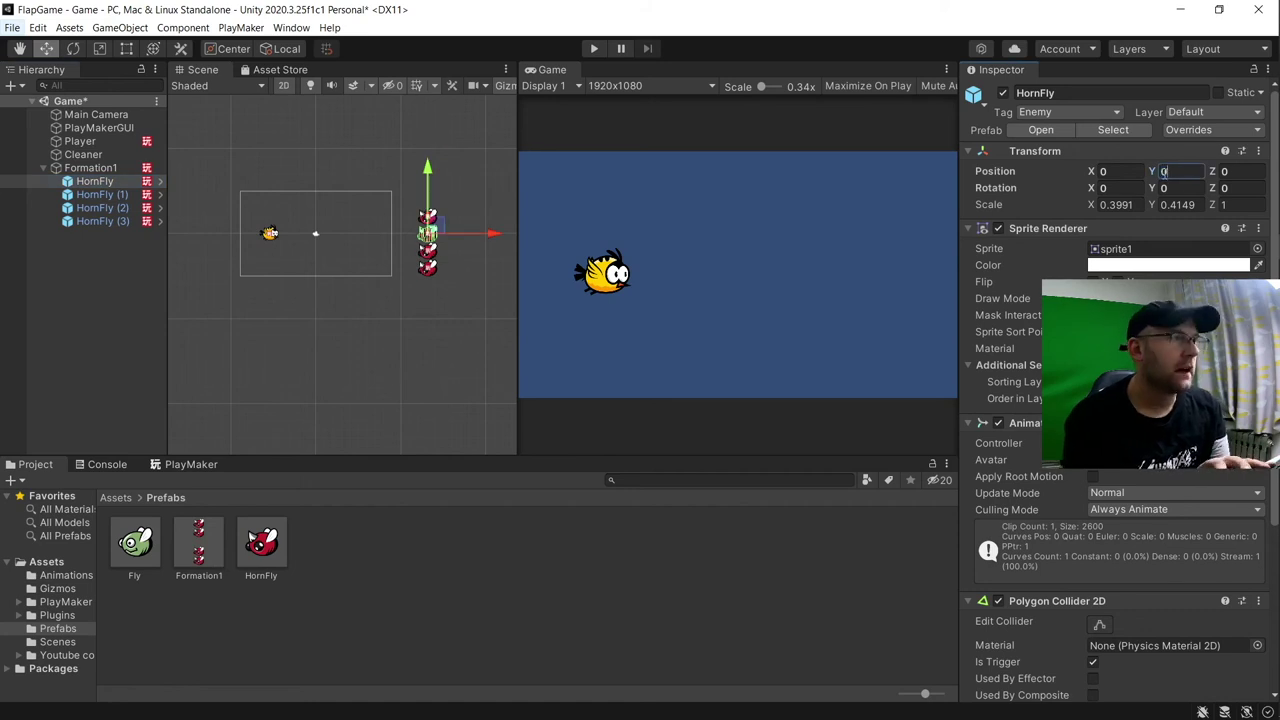
pyautogui.click(92, 167)
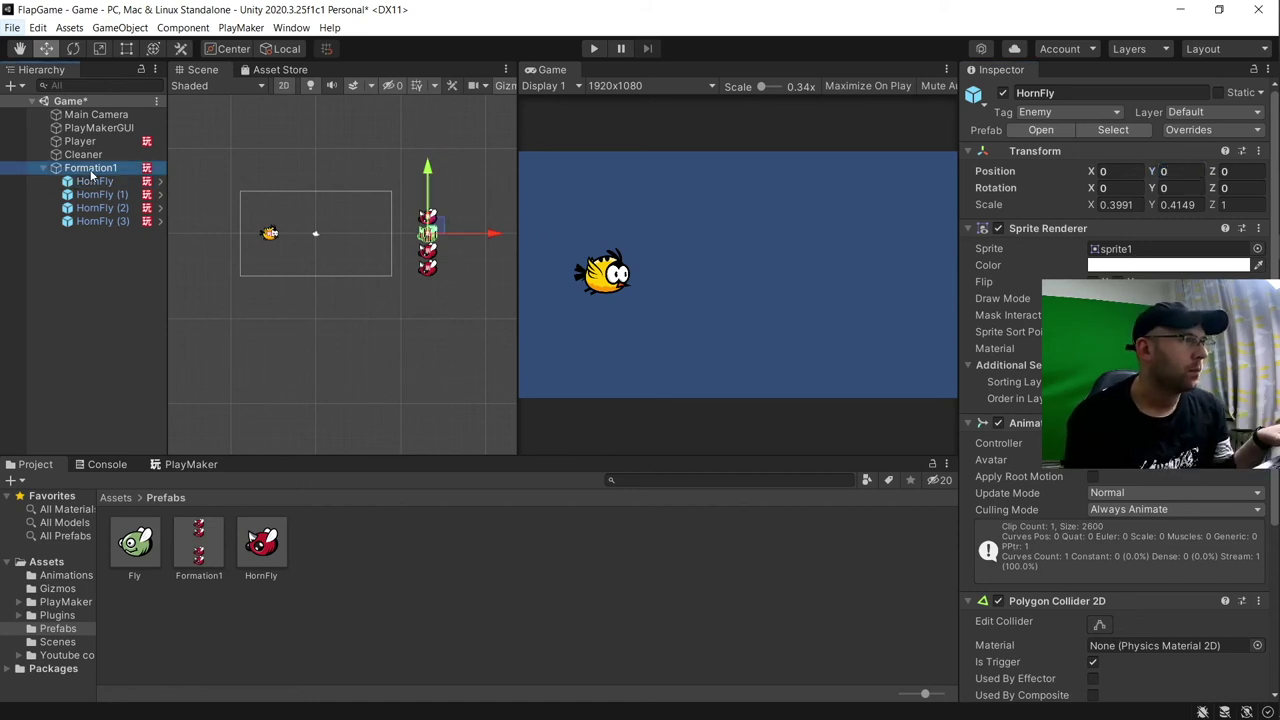
pyautogui.click(124, 163)
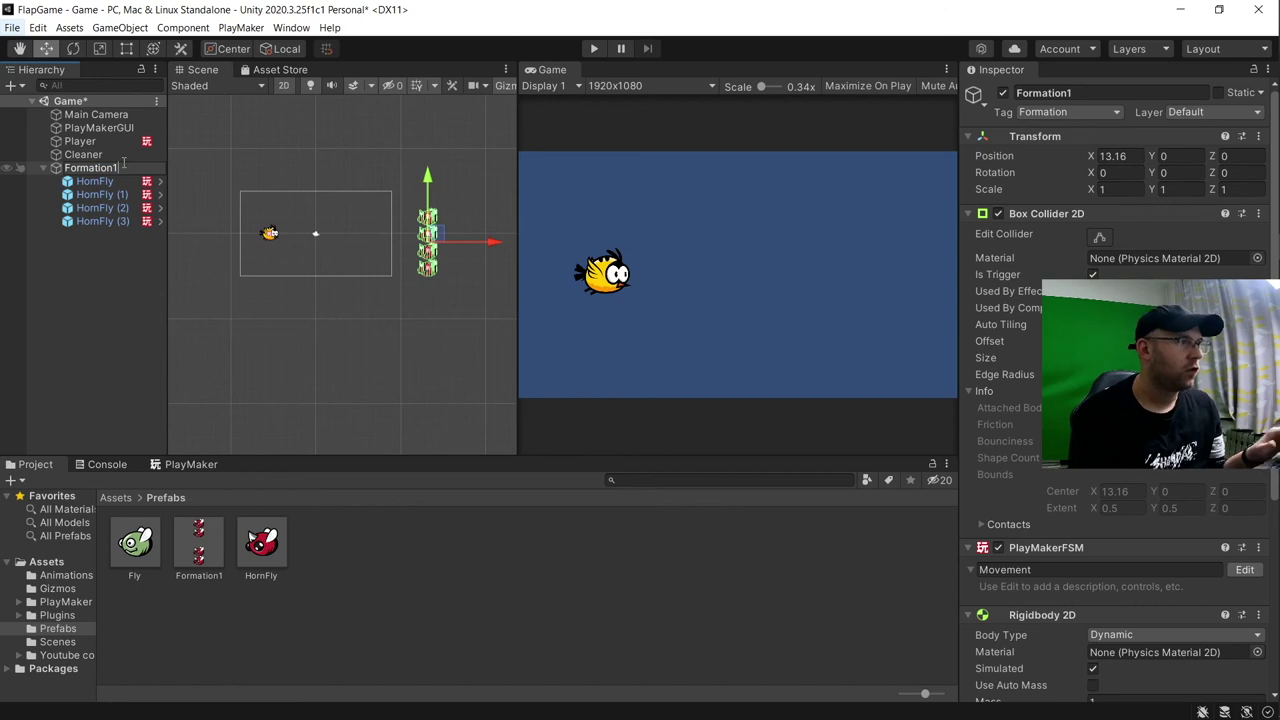
pyautogui.press('BackSpace')
pyautogui.write('2')
pyautogui.press('Return')
pyautogui.moveTo(75, 170); pyautogui.dragTo(305, 520)
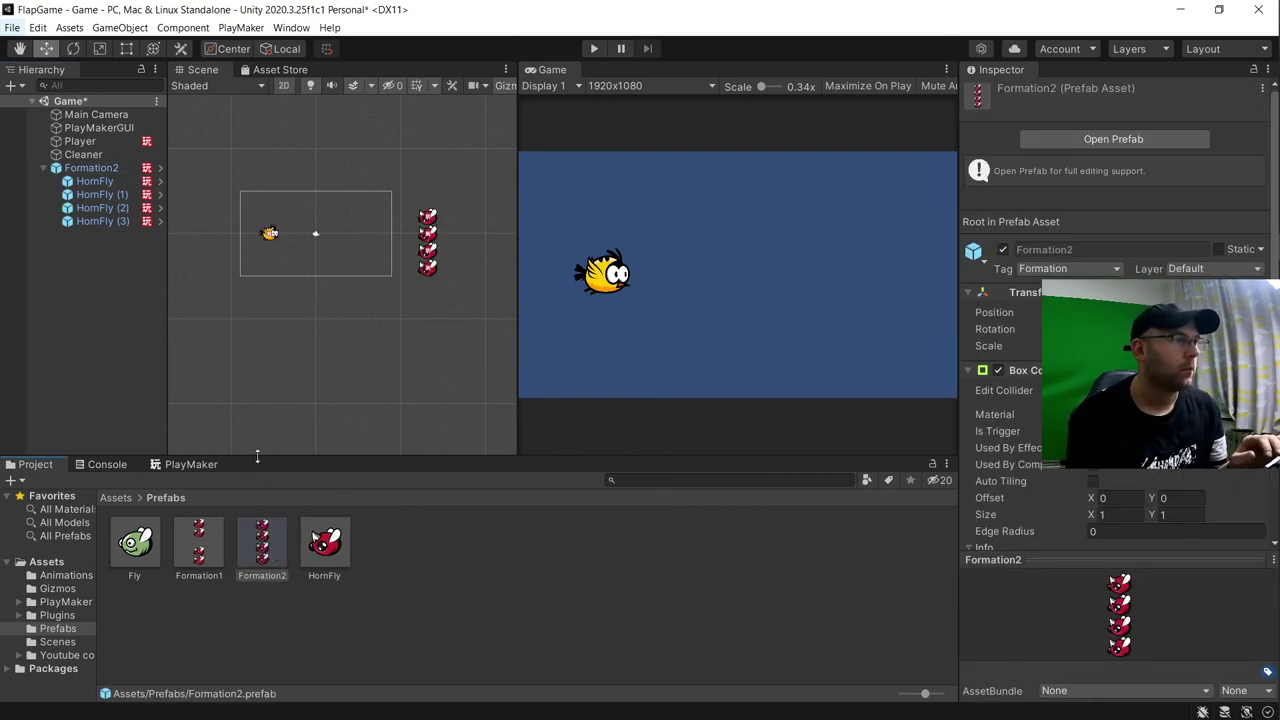
# Unpack the Formation2 scene instance from its prefab link
pyautogui.click(90, 168)
pyautogui.rightClick(102, 168)
pyautogui.moveTo(178, 340)
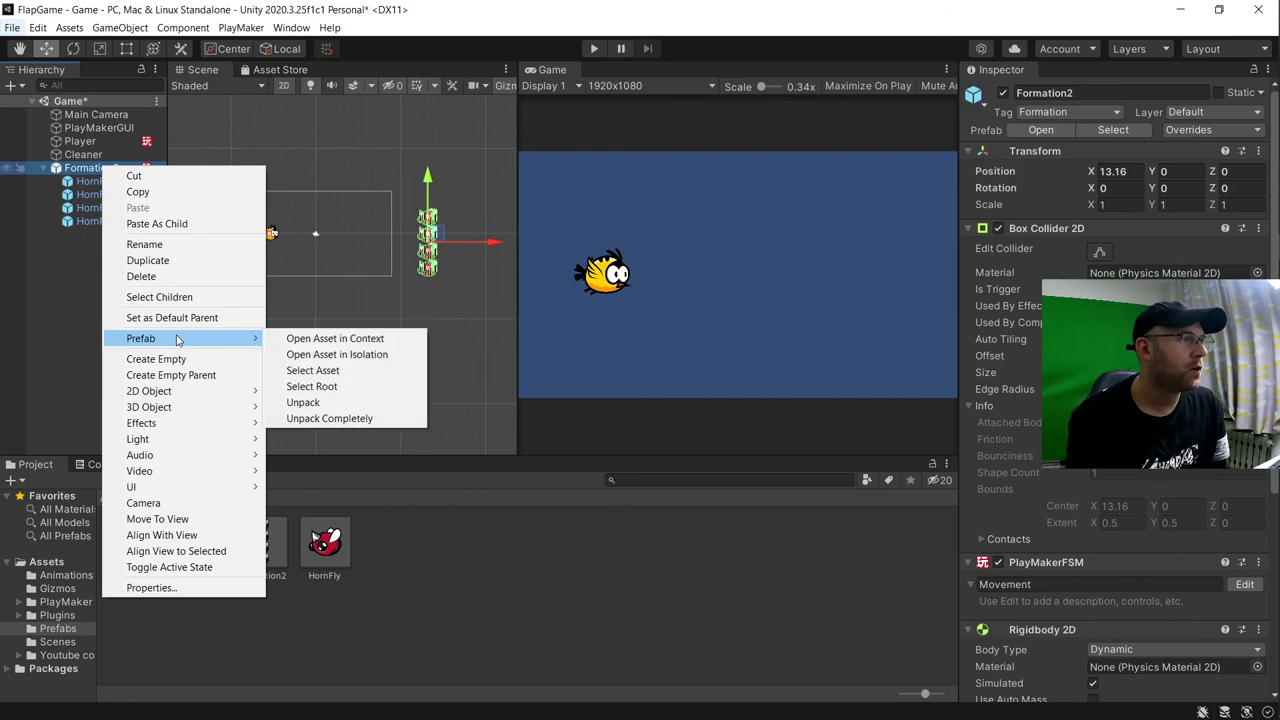
pyautogui.click(312, 403)
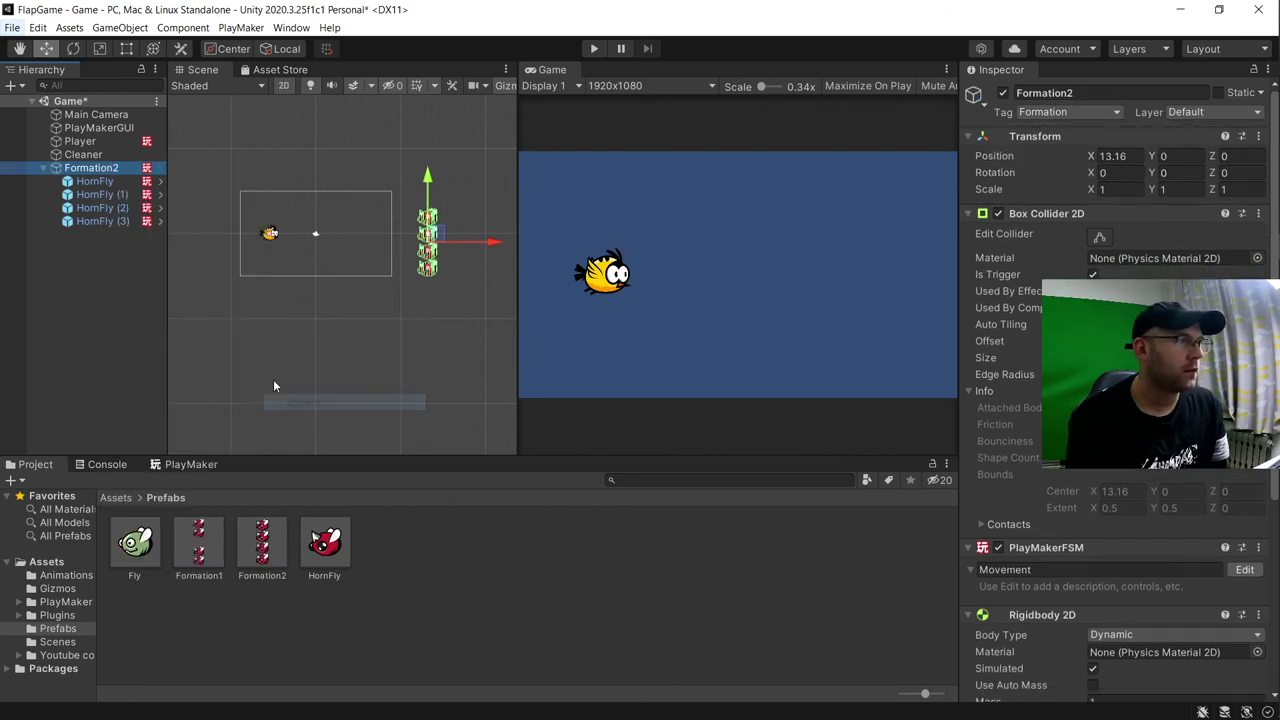
pyautogui.click(98, 220)
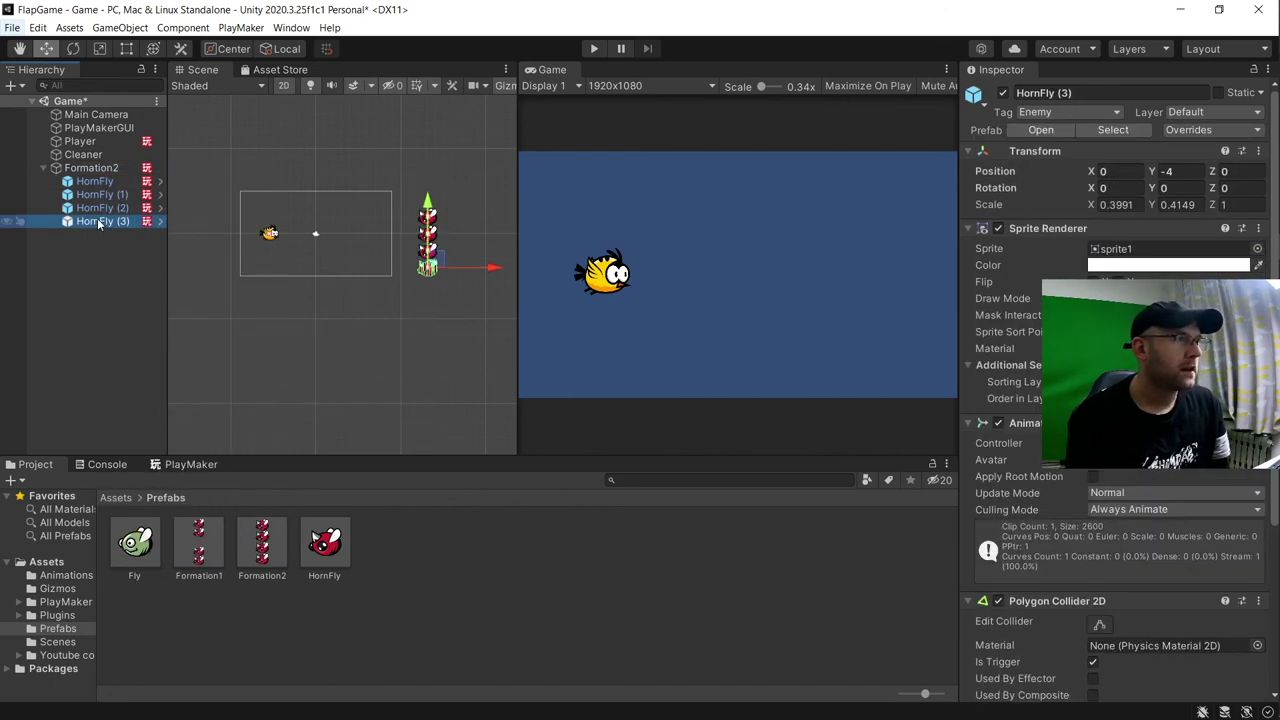
# Set HornFly Y to 4, HornFly (2) Y to 0 and HornFly (3) Y to -2
pyautogui.click(116, 184)
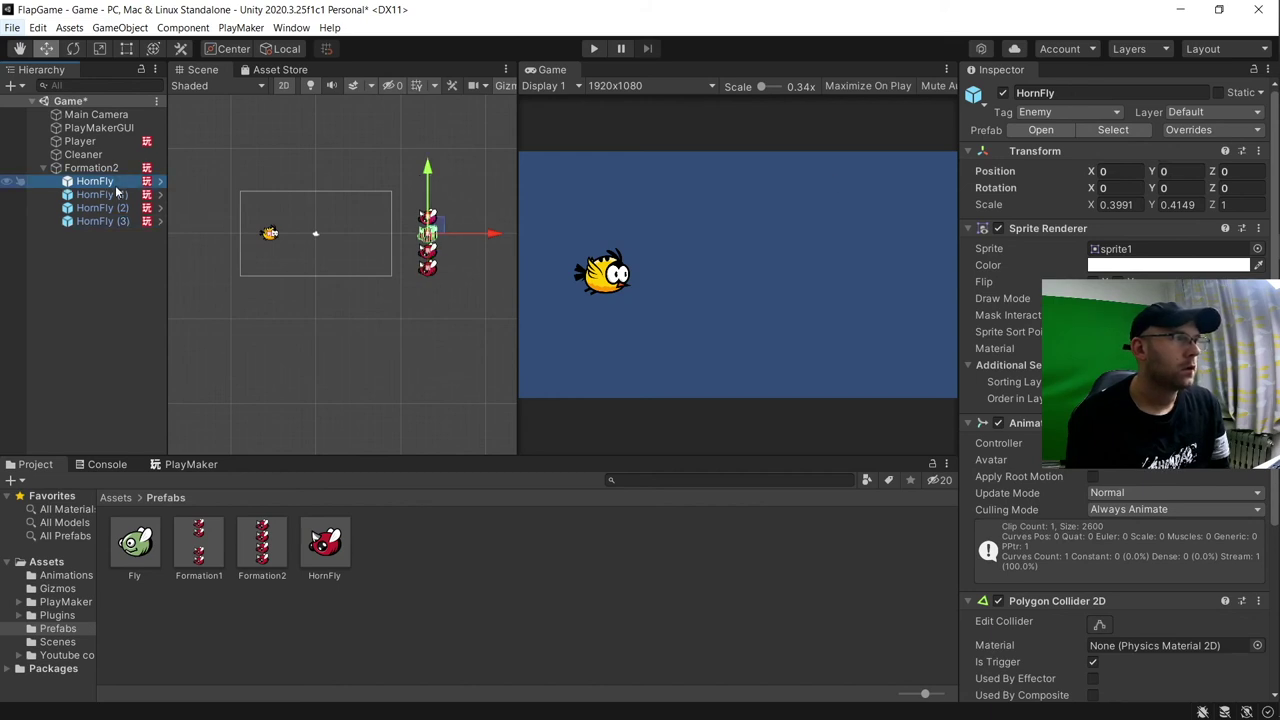
pyautogui.click(1190, 171)
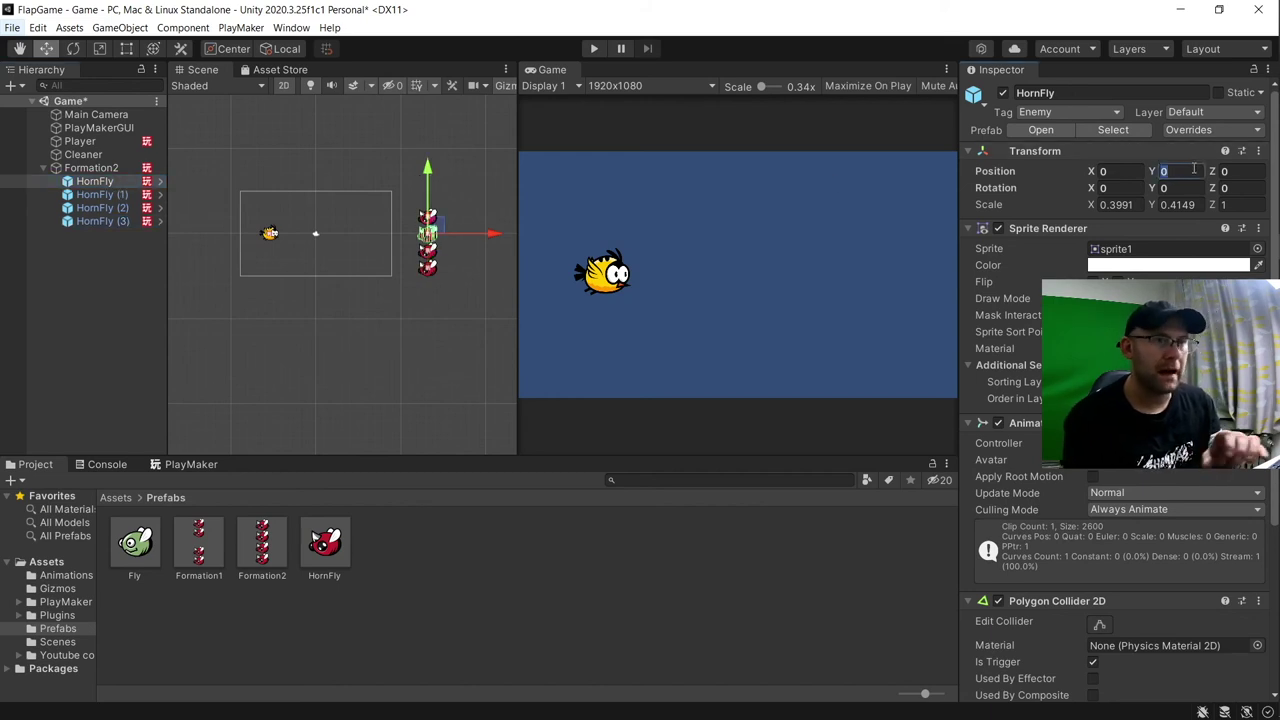
pyautogui.write('-4')
pyautogui.press('BackSpace')
pyautogui.press('BackSpace')
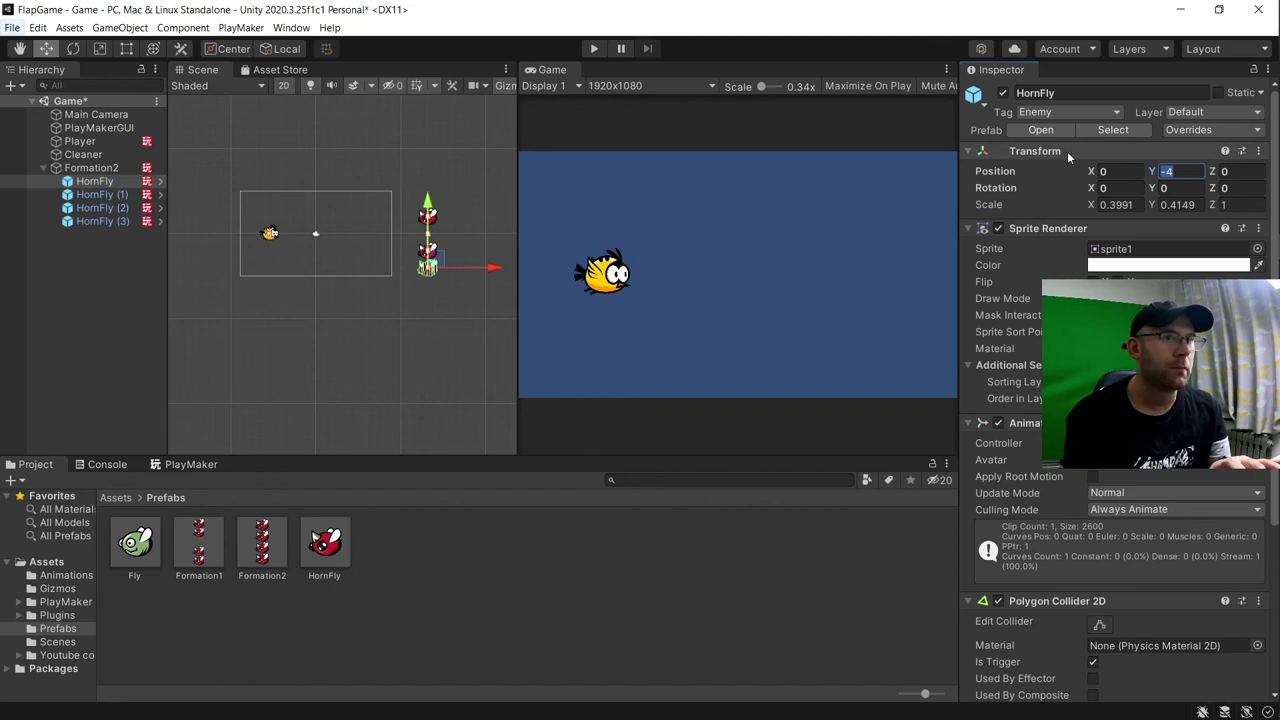
pyautogui.write('4')
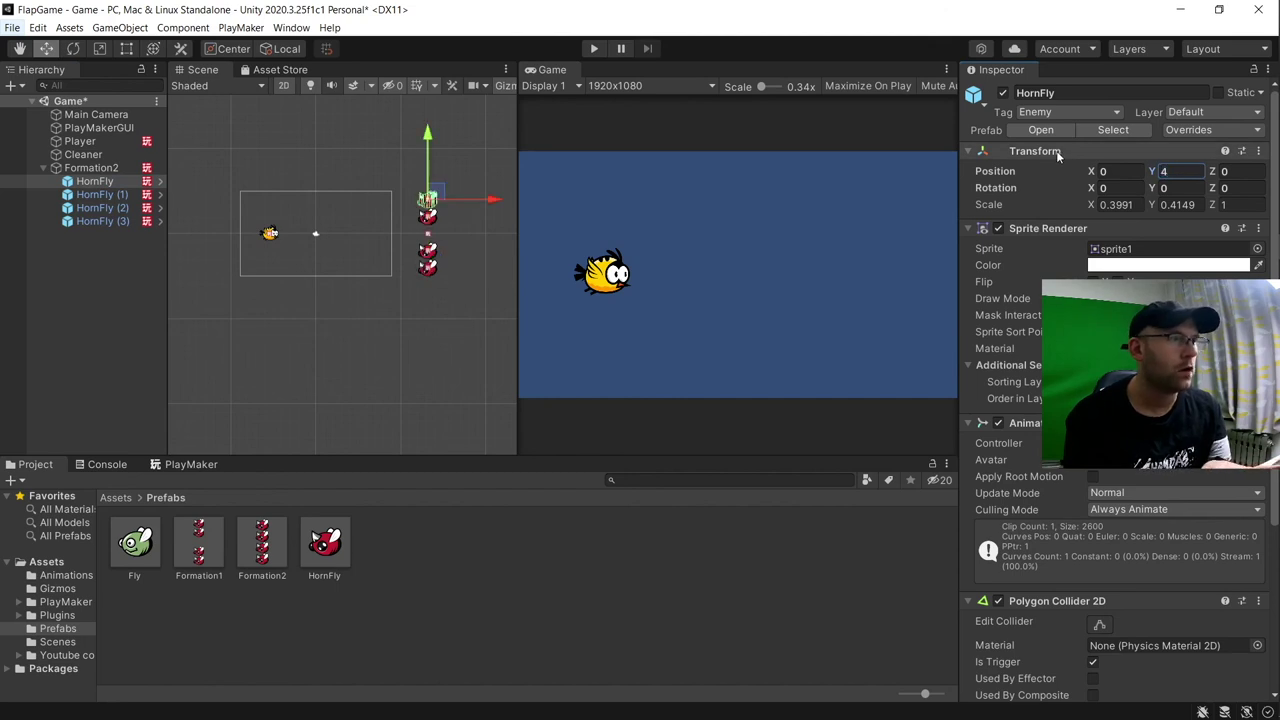
pyautogui.click(118, 209)
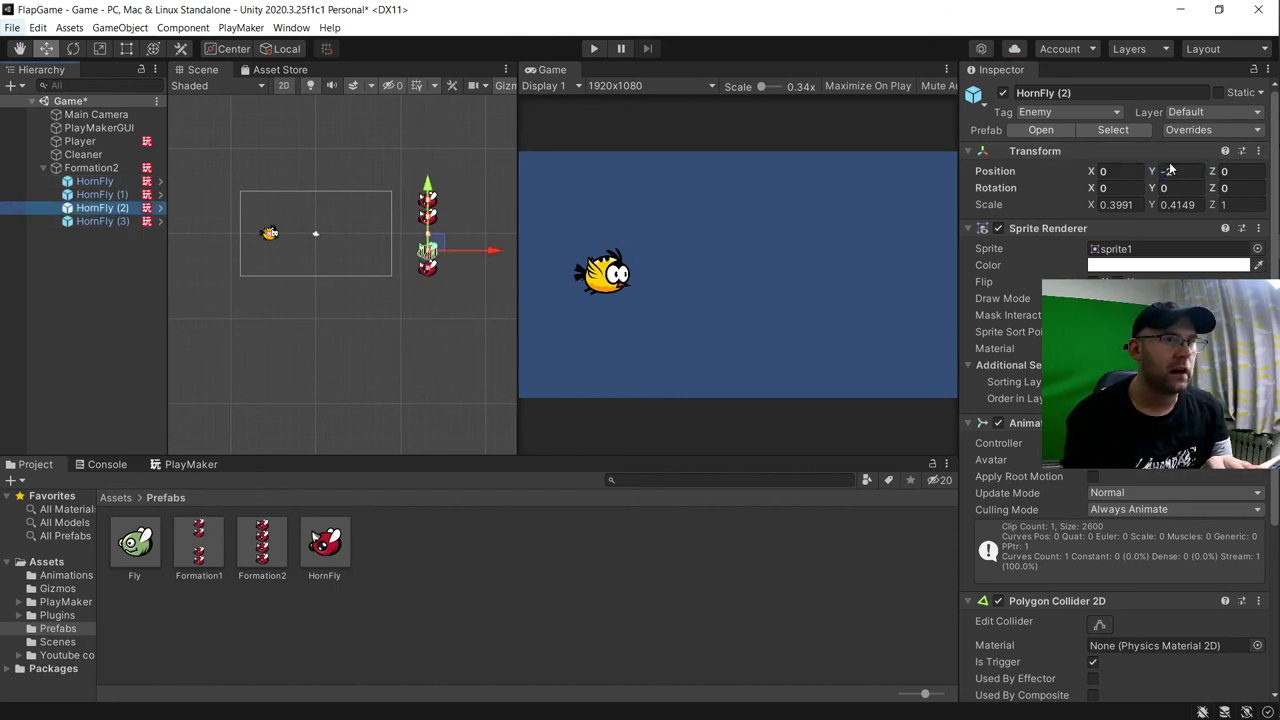
pyautogui.click(1170, 171)
pyautogui.write('0')
pyautogui.click(118, 221)
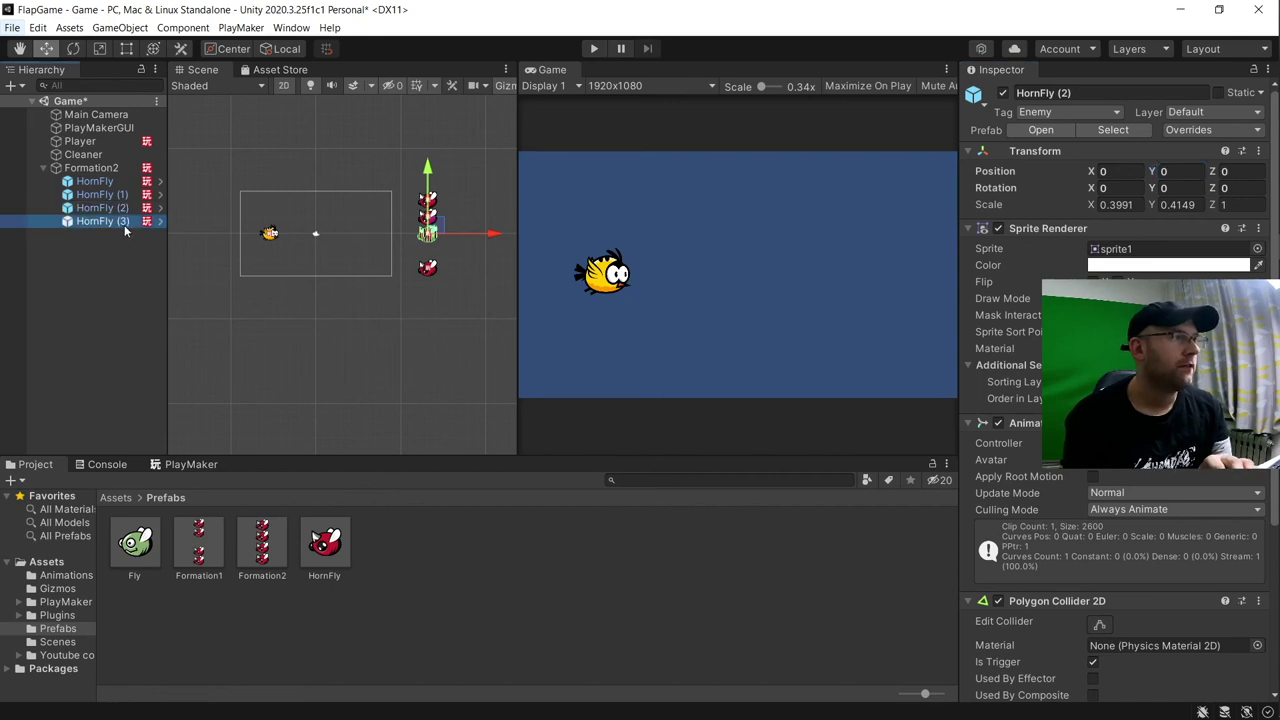
pyautogui.click(1183, 171)
pyautogui.write('-')
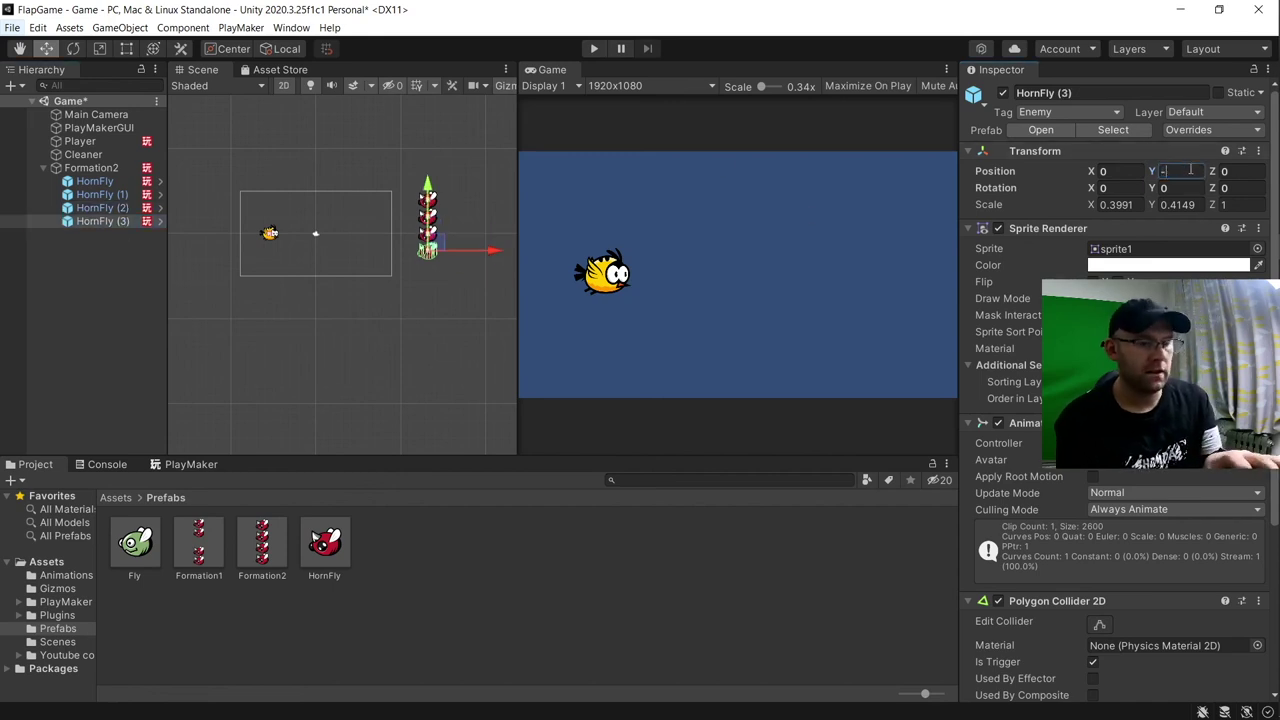
pyautogui.write('2')
pyautogui.click(45, 274)
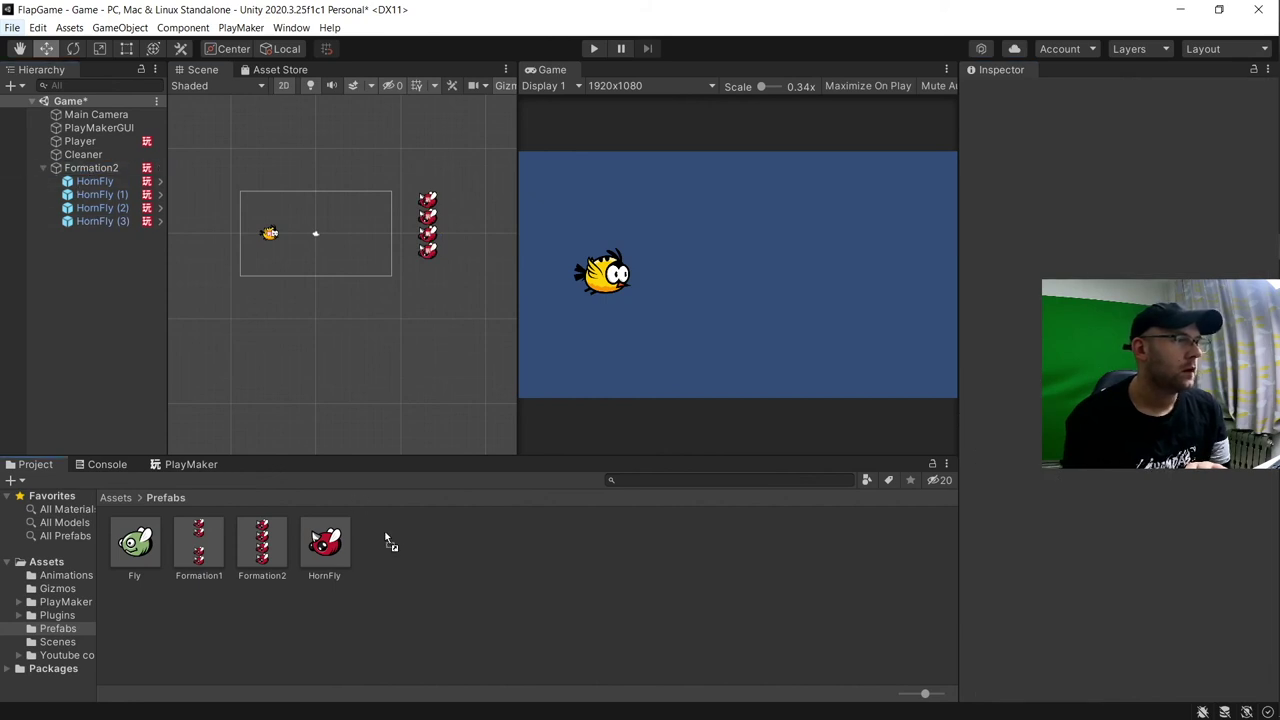
# Rename Formation2 to Formation3 and save it as a new prefab in Prefabs
pyautogui.click(89, 169)
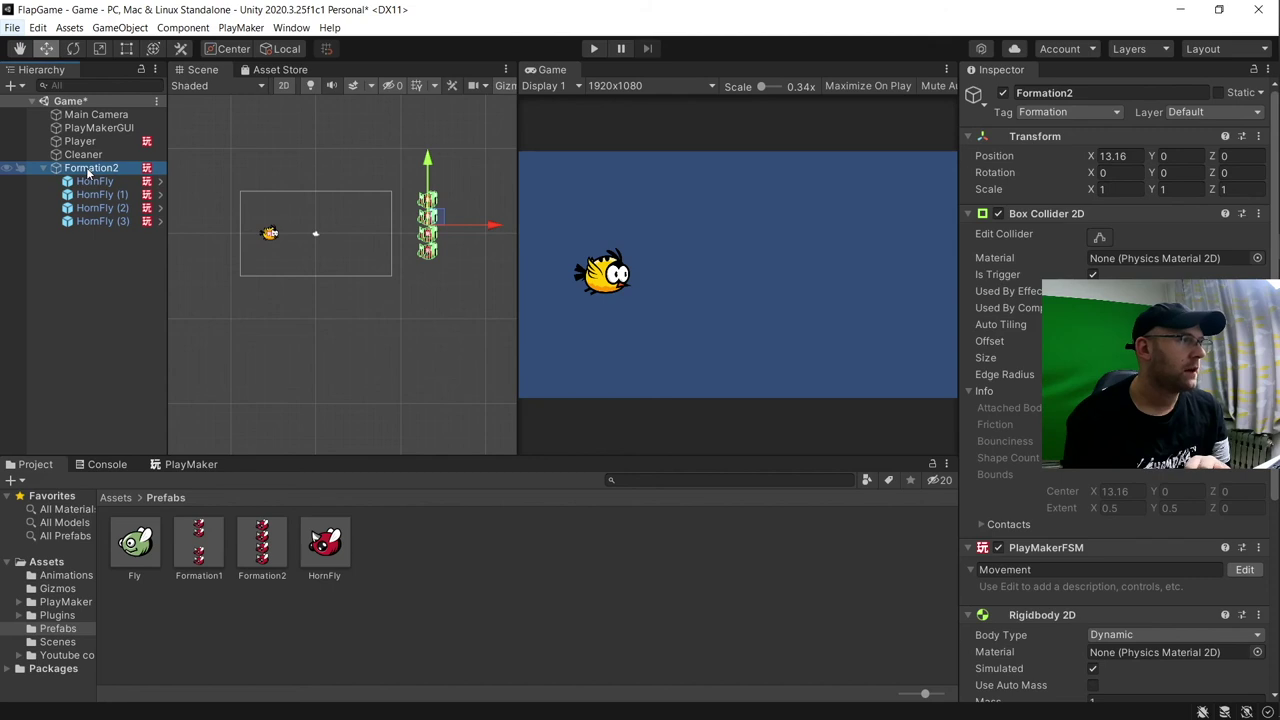
pyautogui.click(89, 169)
pyautogui.press('Right')
pyautogui.press('BackSpace')
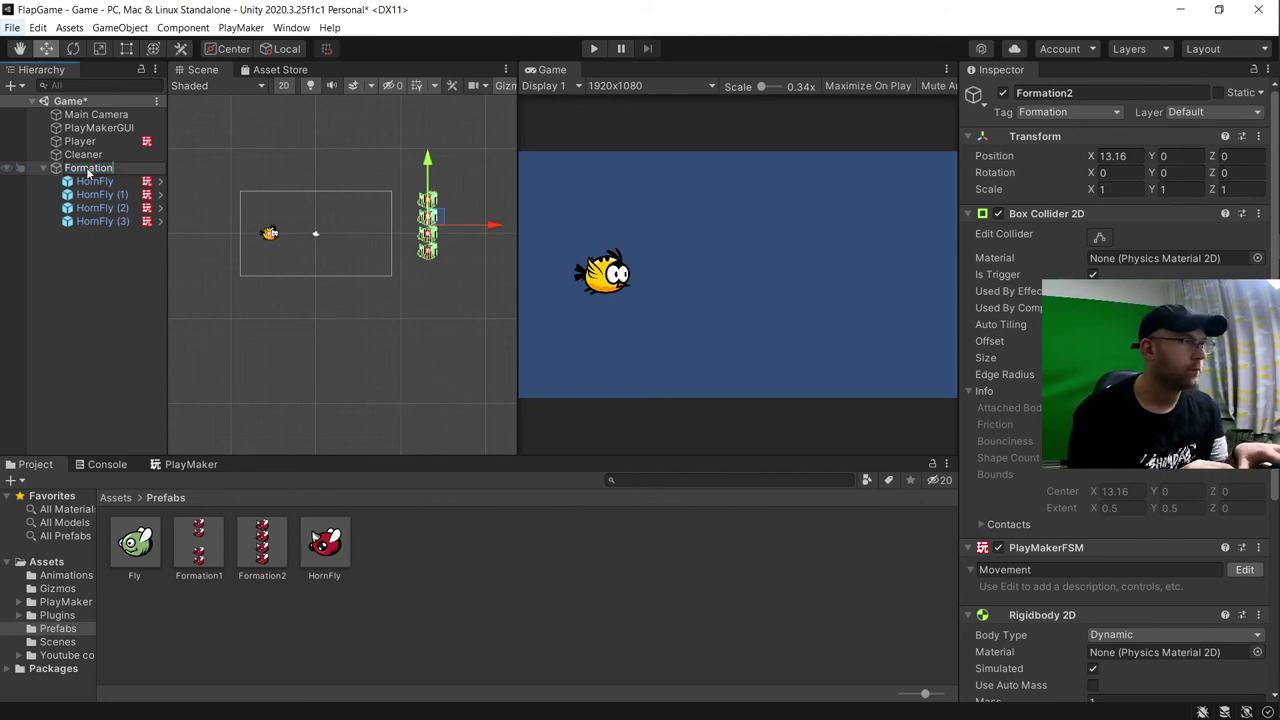
pyautogui.write('3')
pyautogui.press('Return')
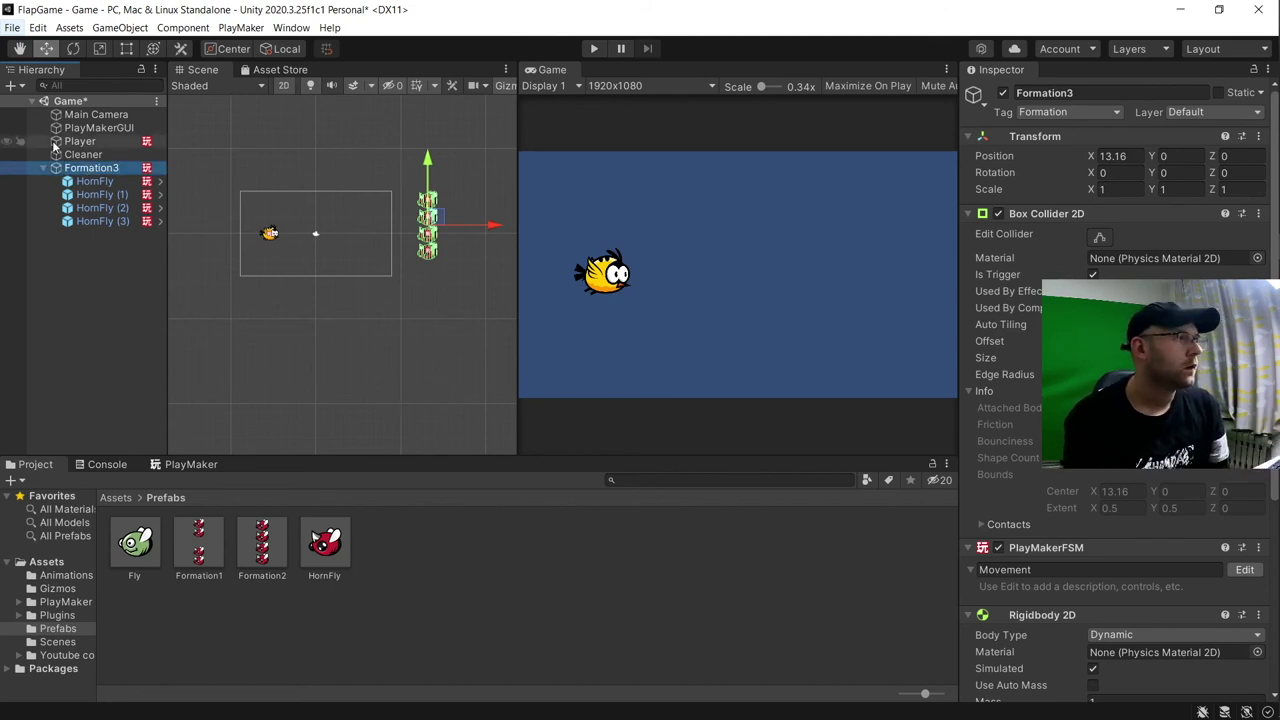
pyautogui.click(358, 520)
pyautogui.moveTo(359, 523); pyautogui.dragTo(355, 525)
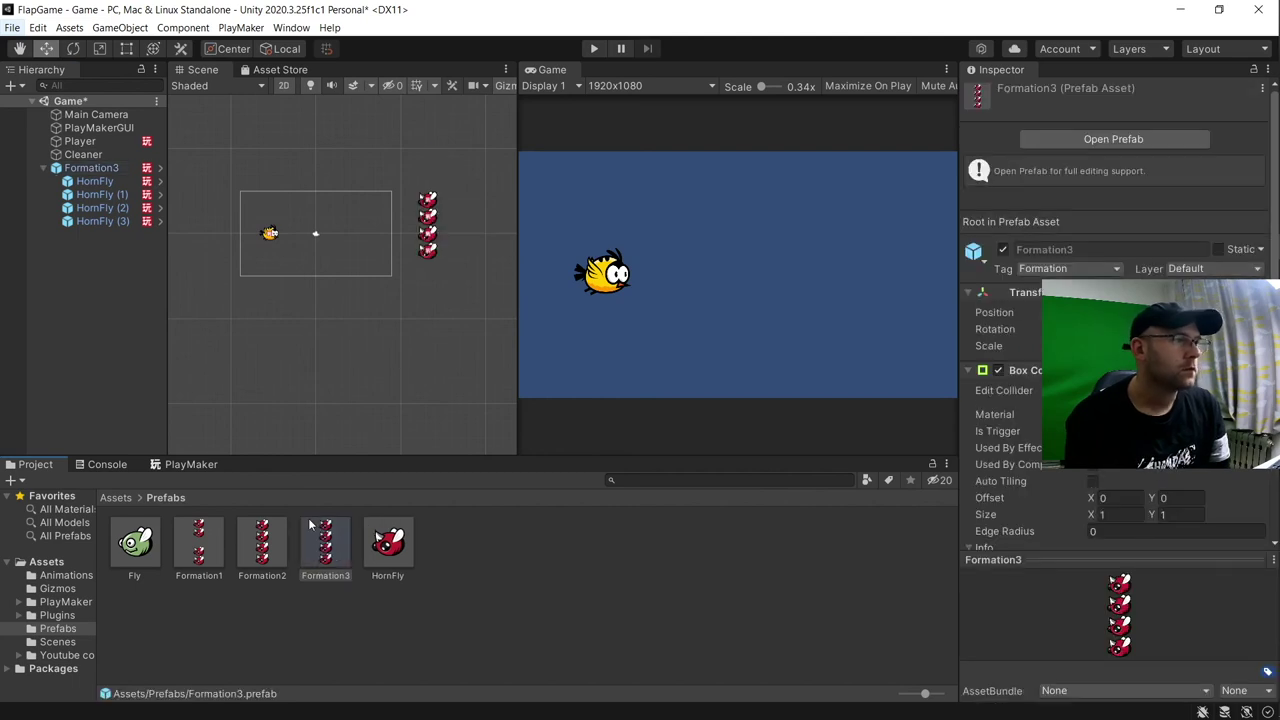
# Try deleting HornFly (1), then dismiss the prefab restructure warning
pyautogui.click(100, 220)
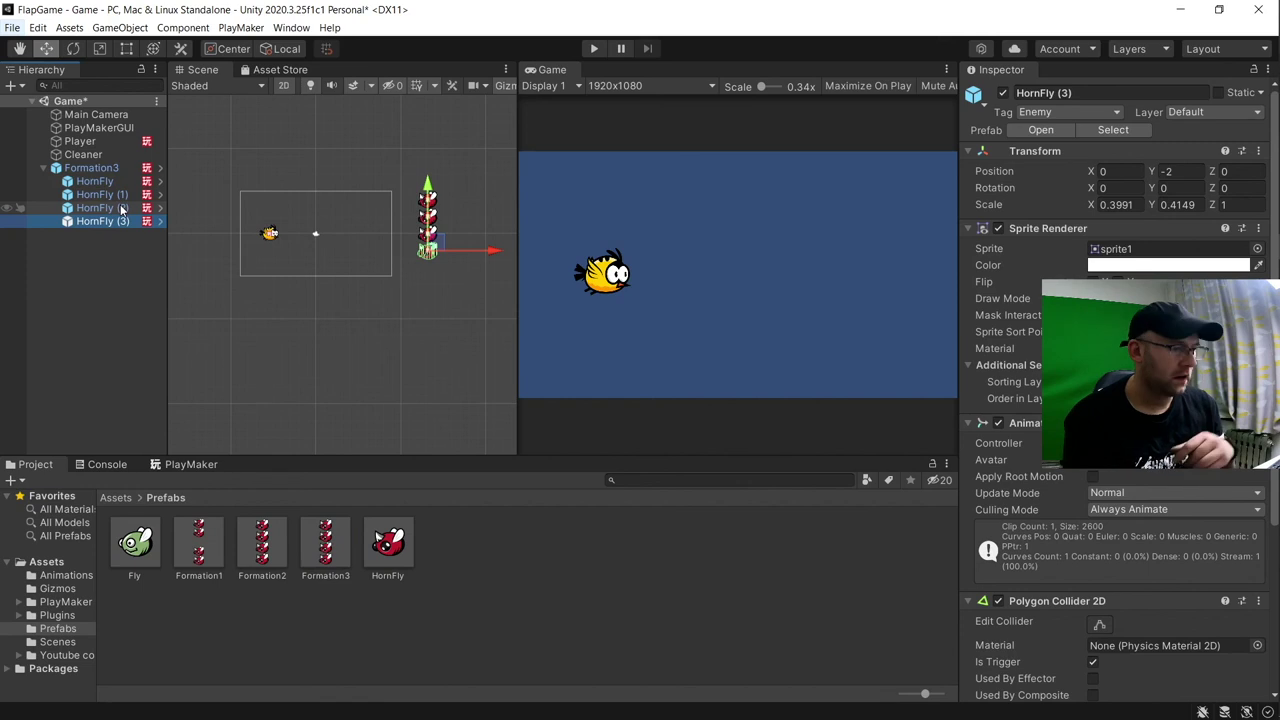
pyautogui.click(112, 197)
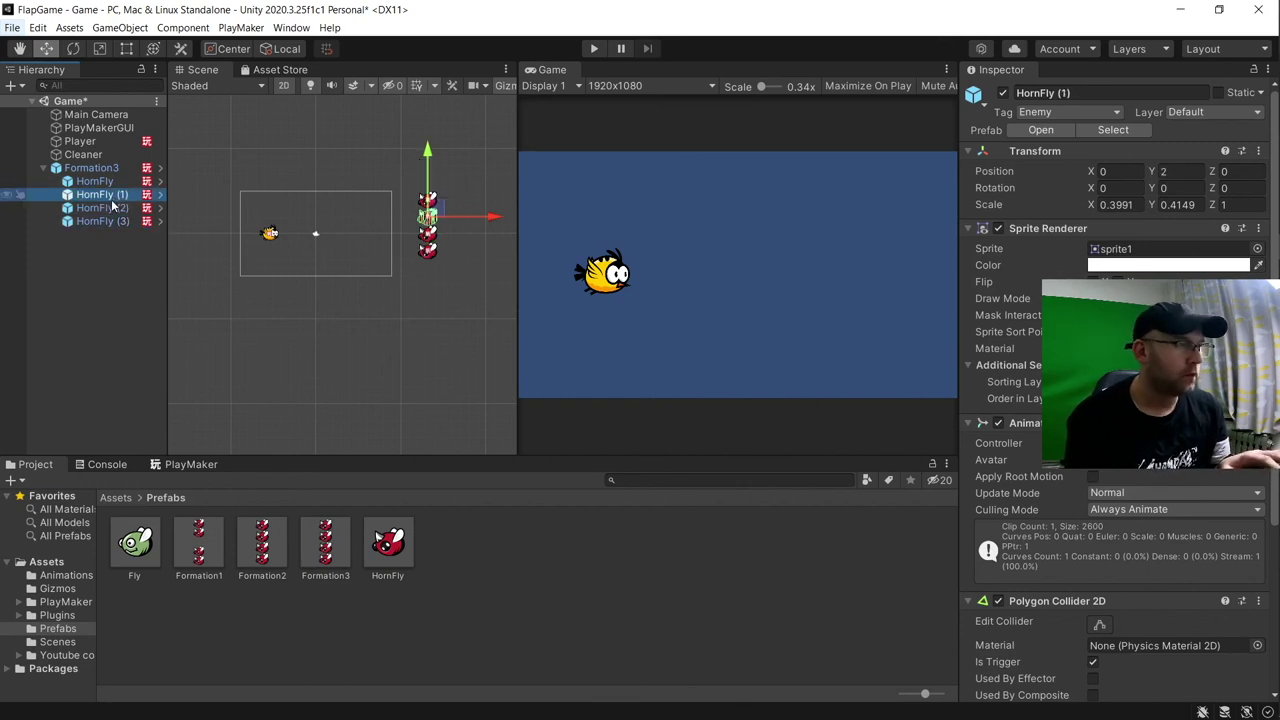
pyautogui.press('Delete')
pyautogui.click(750, 410)
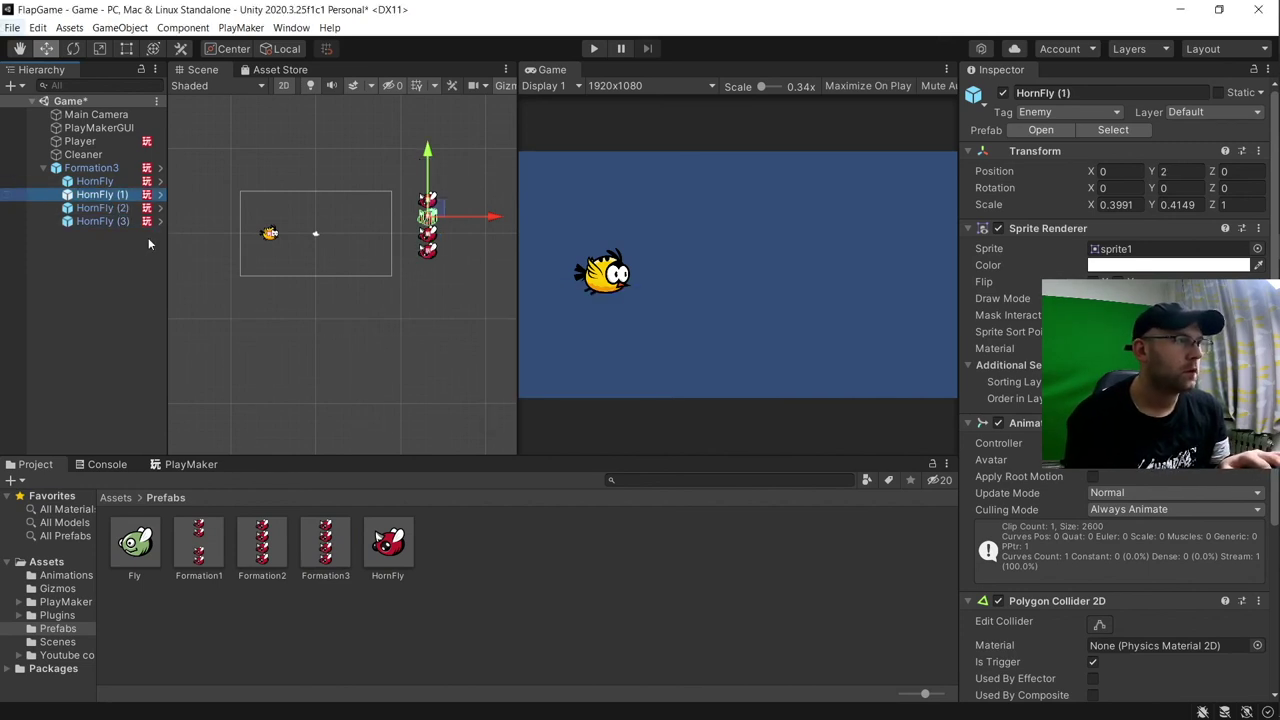
# Unpack Formation3 and delete its top HornFly and HornFly (3)
pyautogui.rightClick(98, 168)
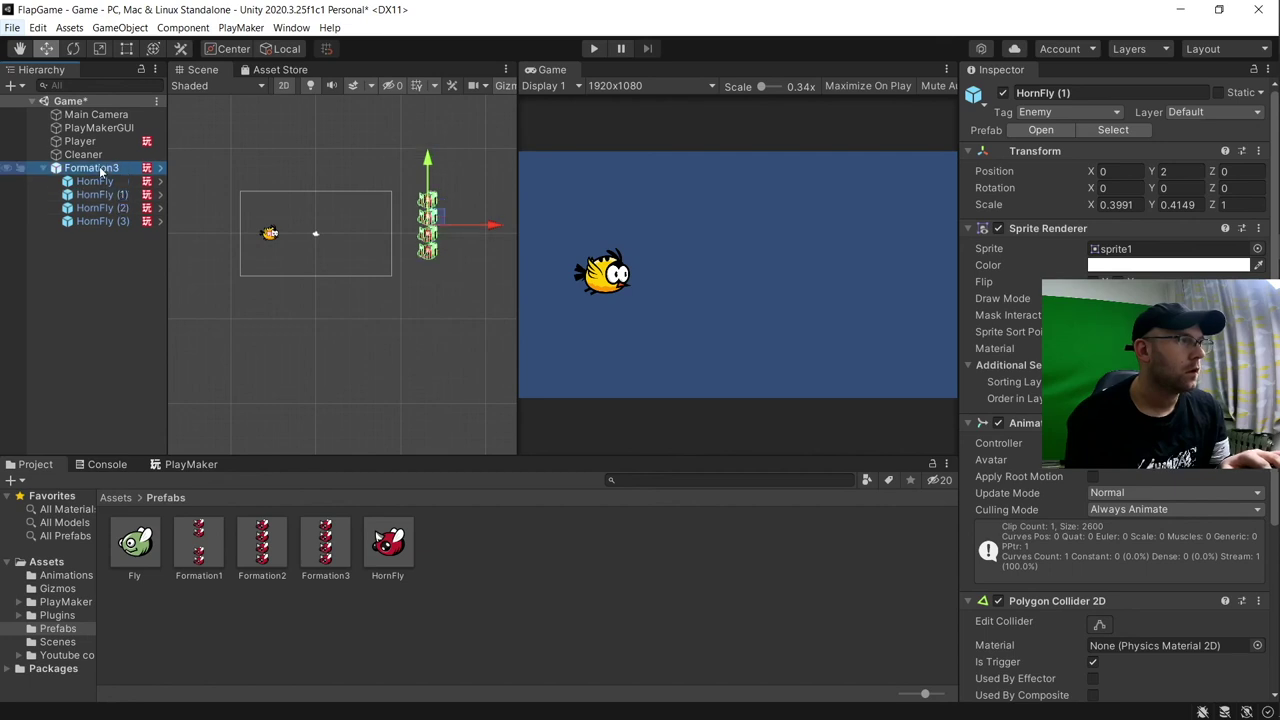
pyautogui.moveTo(166, 342)
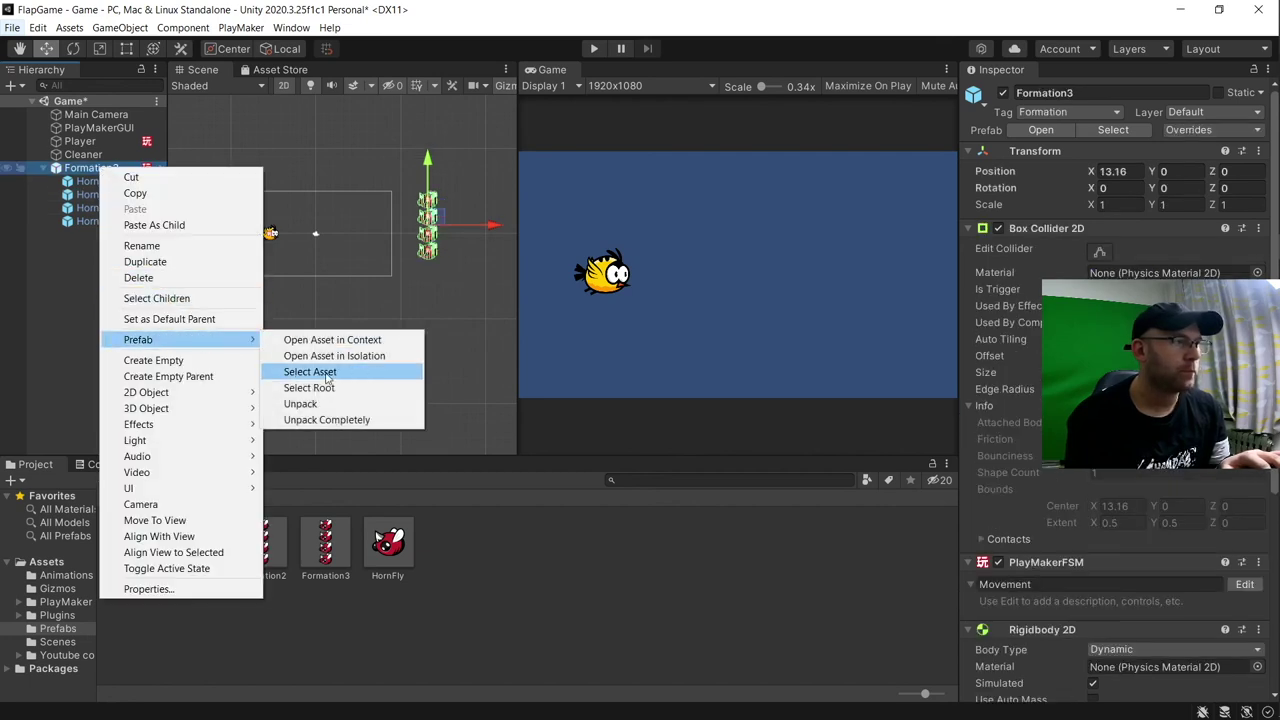
pyautogui.click(325, 404)
pyautogui.click(97, 182)
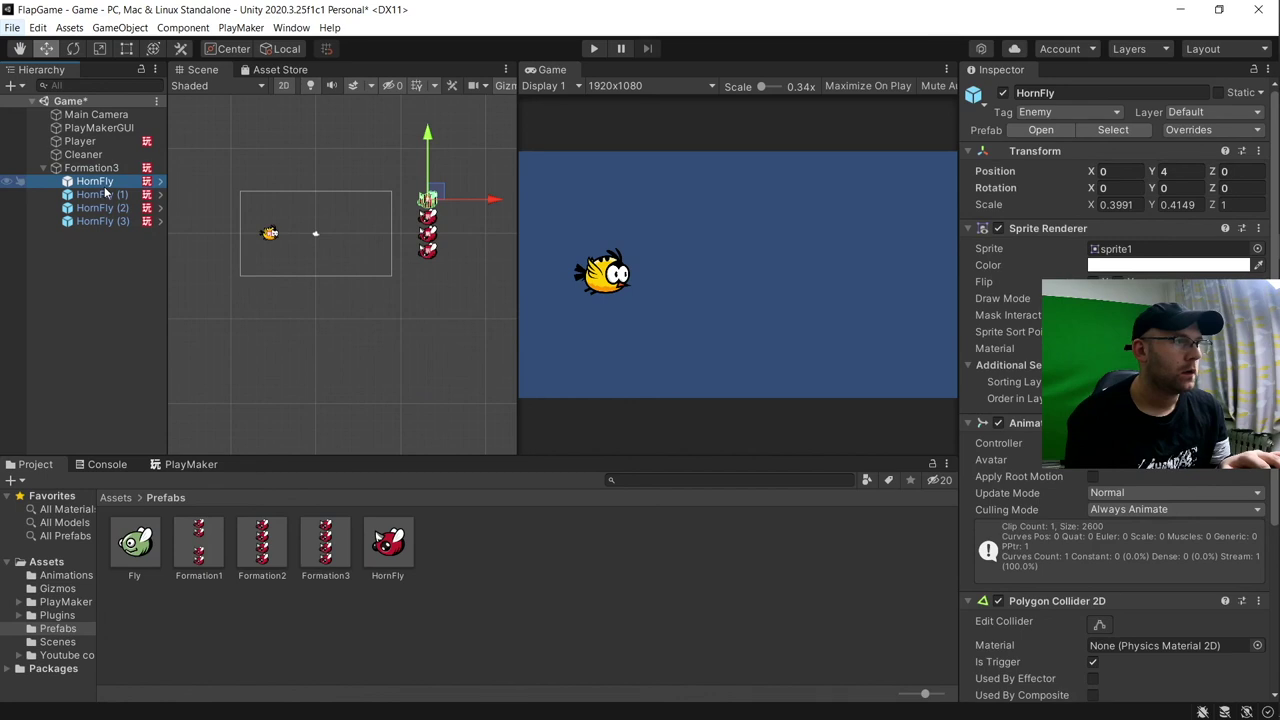
pyautogui.press('Delete')
pyautogui.click(106, 208)
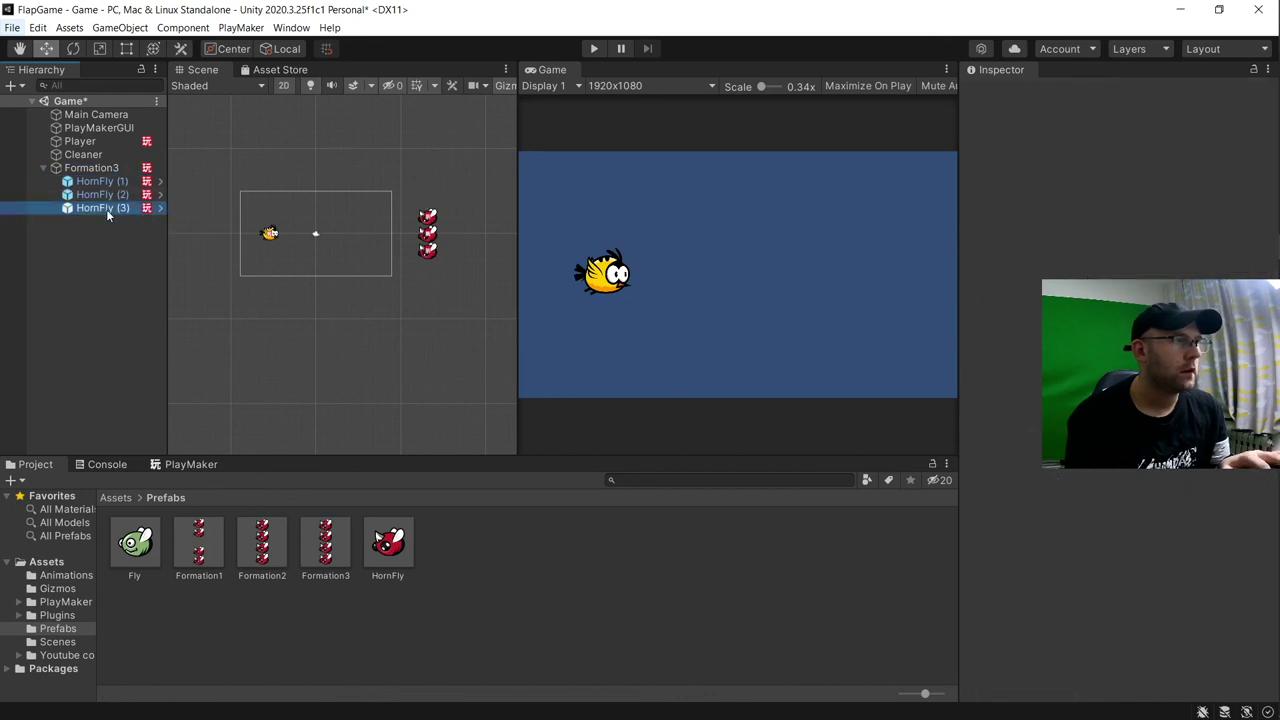
pyautogui.press('Delete')
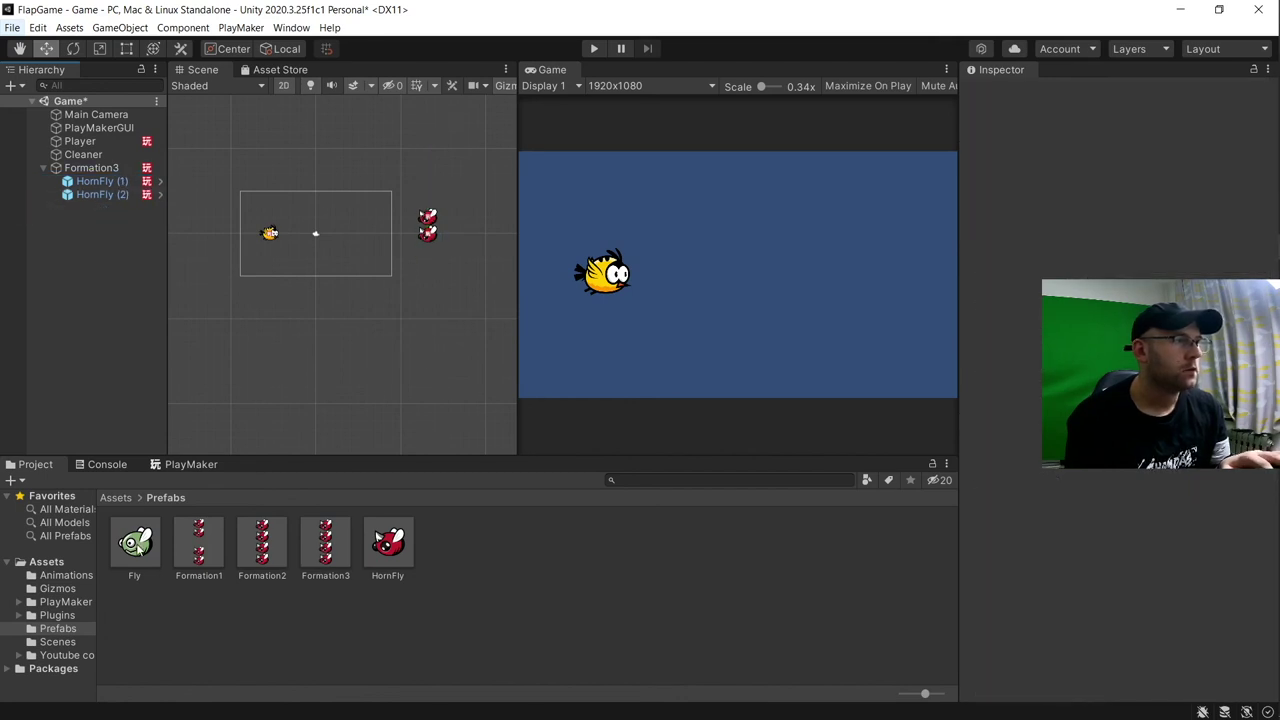
# Rename the formation Formation4 and save it as a prefab in Prefabs
pyautogui.click(141, 557)
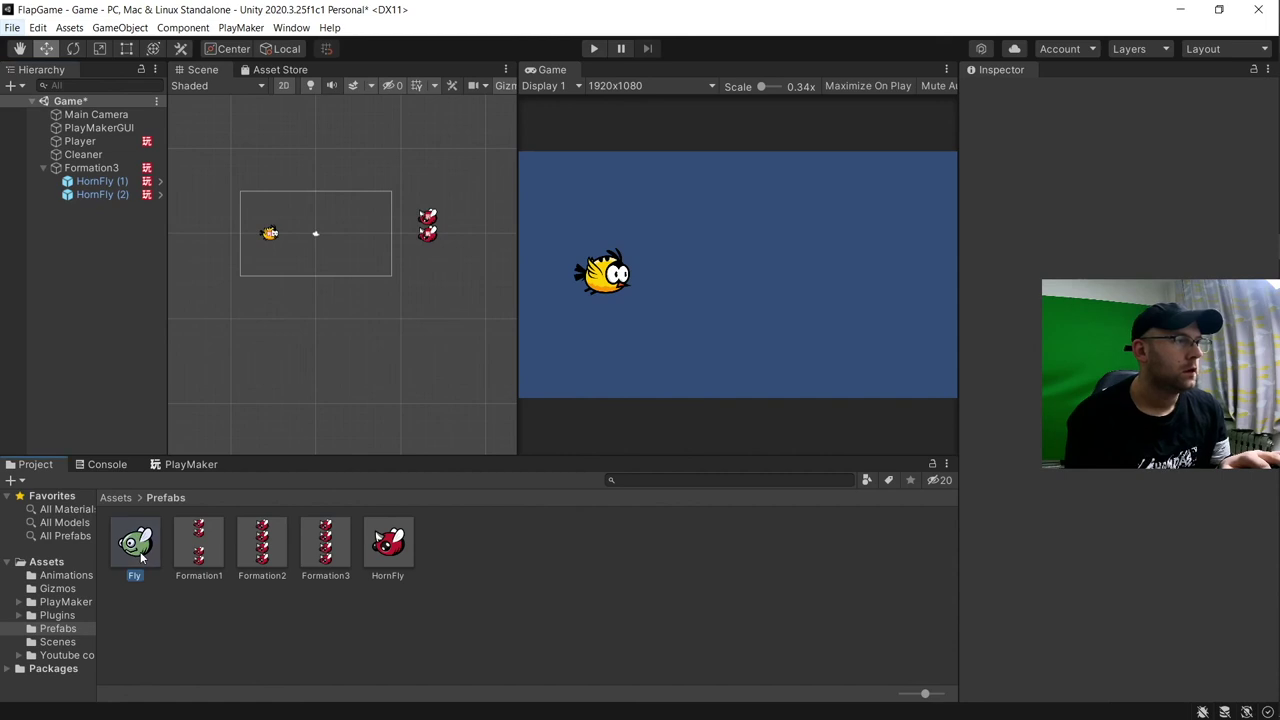
pyautogui.click(97, 170)
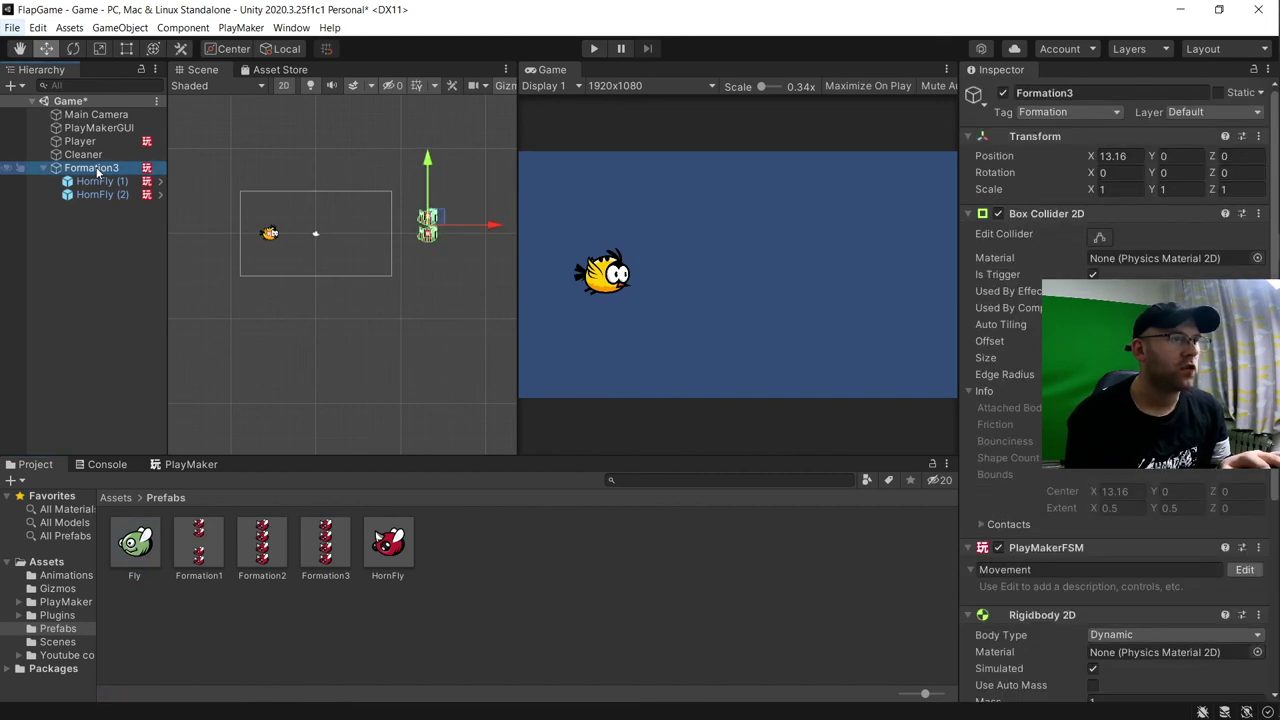
pyautogui.moveTo(97, 170); pyautogui.dragTo(80, 285)
pyautogui.click(95, 168)
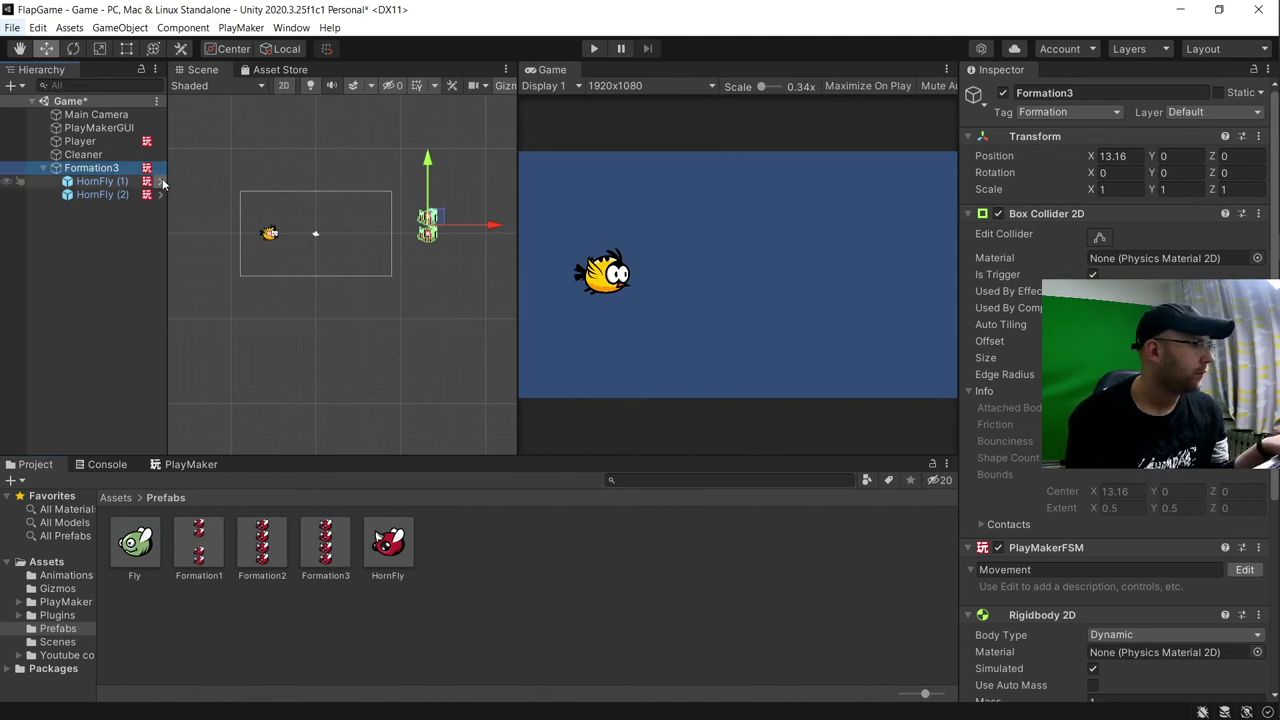
pyautogui.click(100, 161)
pyautogui.press('Return')
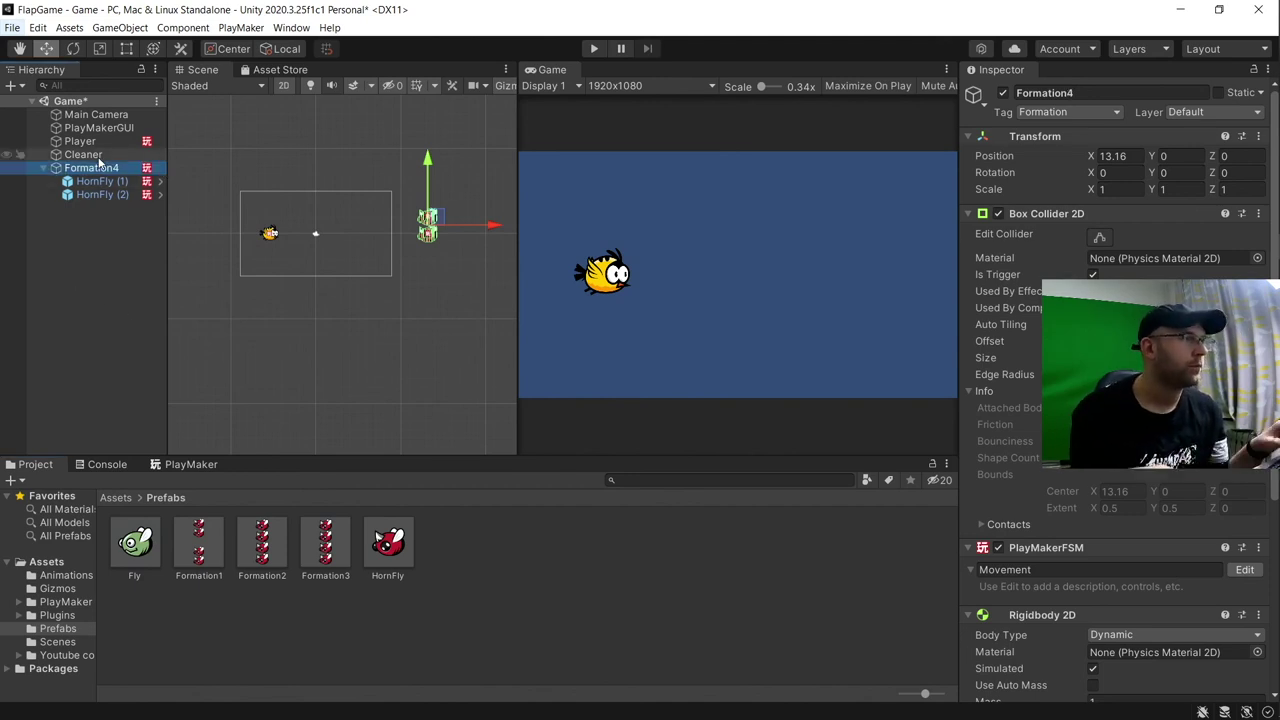
pyautogui.moveTo(463, 526); pyautogui.dragTo(463, 528)
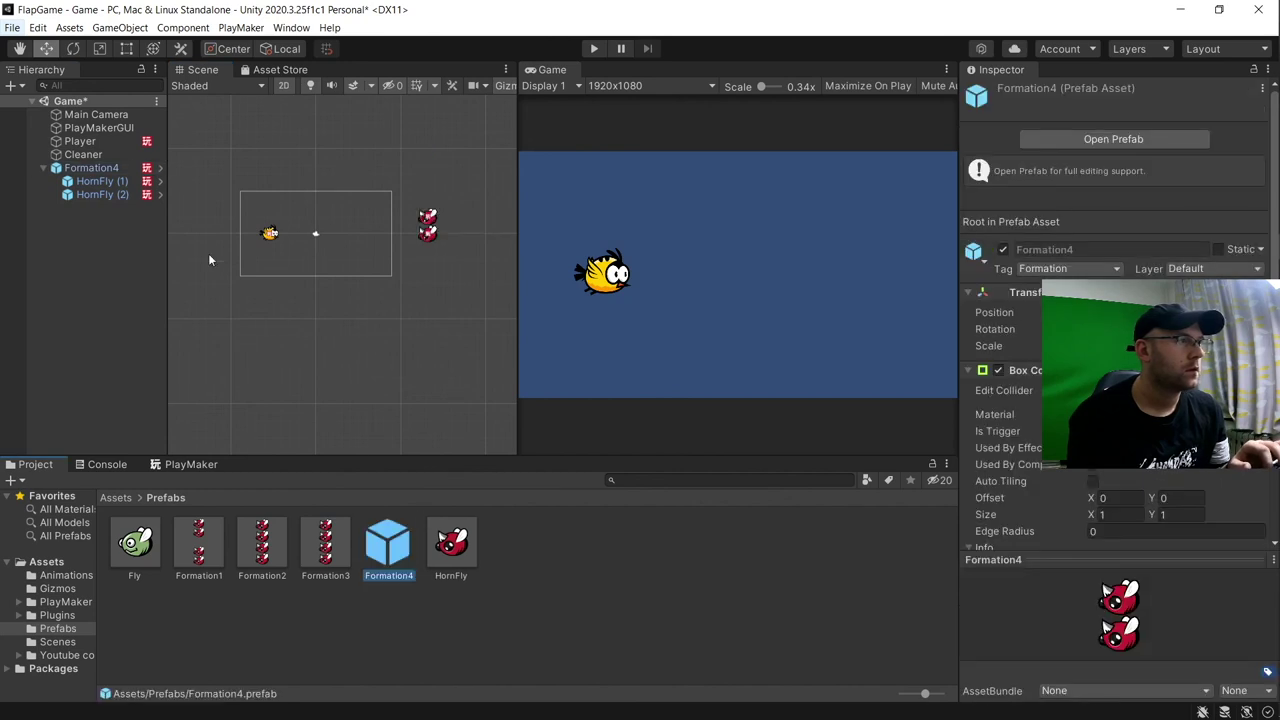
pyautogui.click(100, 154)
pyautogui.rightClick(103, 168)
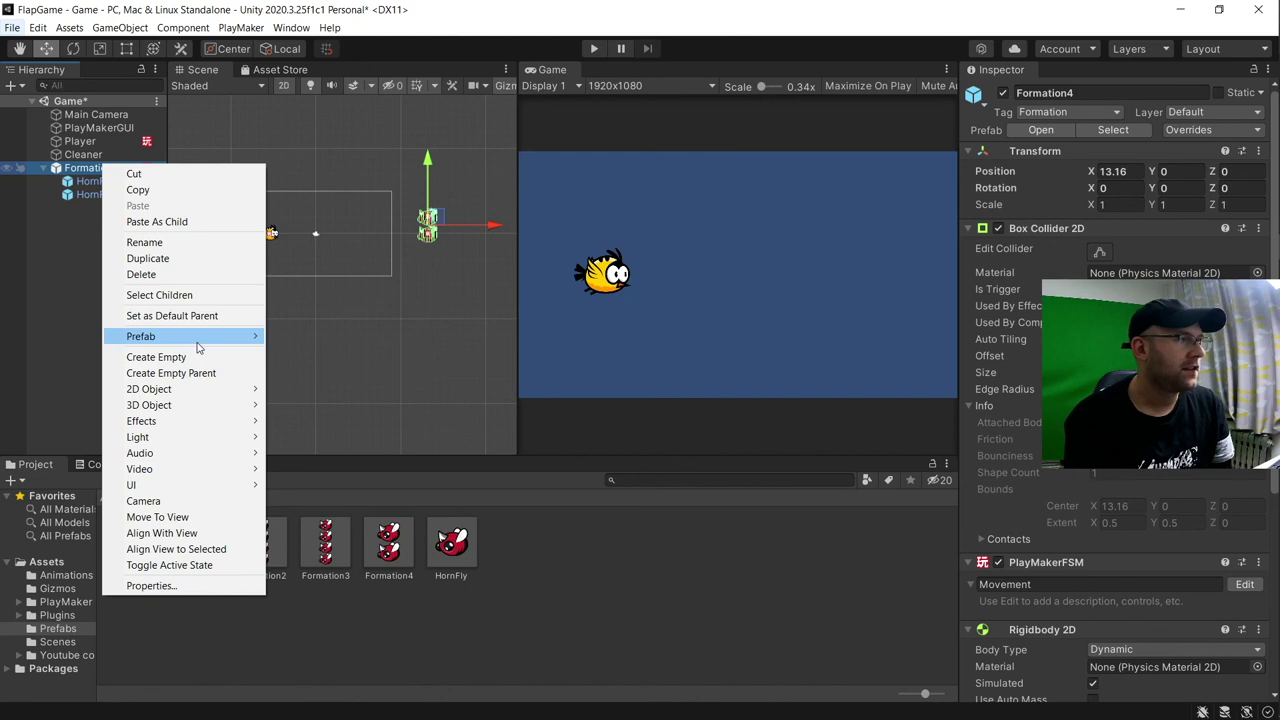
# Unpack Formation4, add a Fly enemy, and set Formation4's X position to 0
pyautogui.moveTo(195, 336)
pyautogui.click(303, 400)
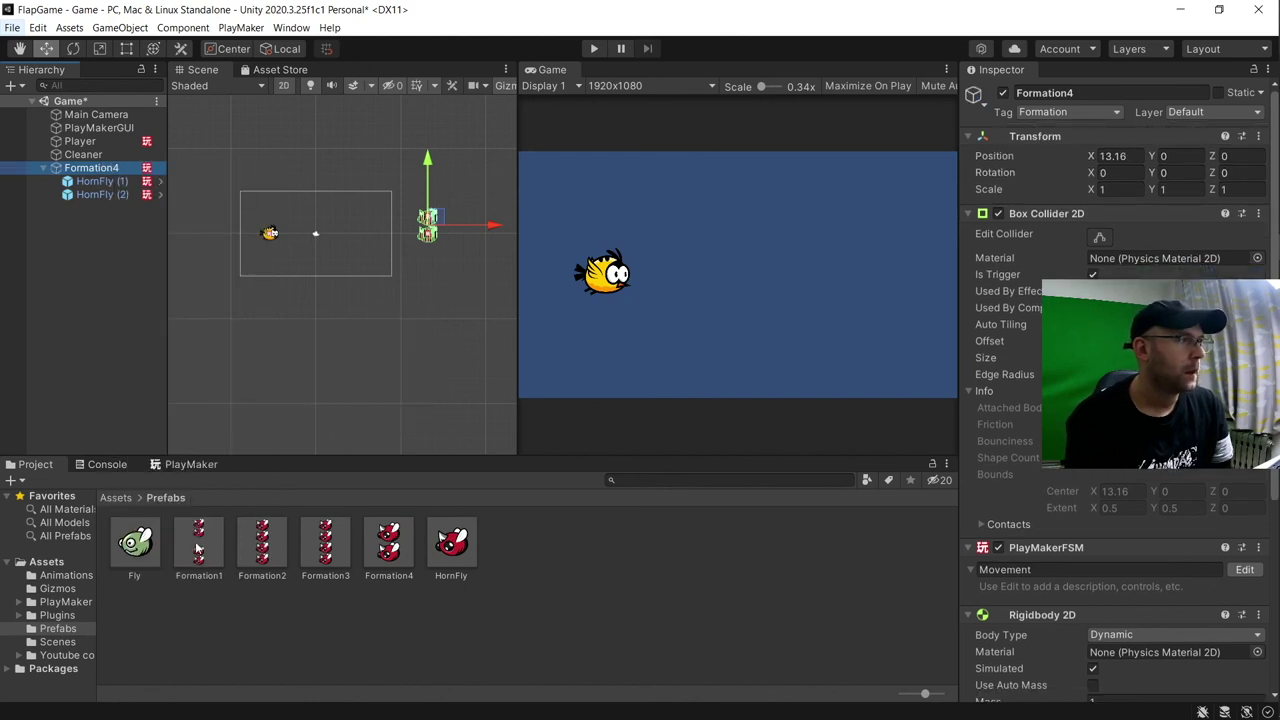
pyautogui.moveTo(79, 274); pyautogui.dragTo(88, 276)
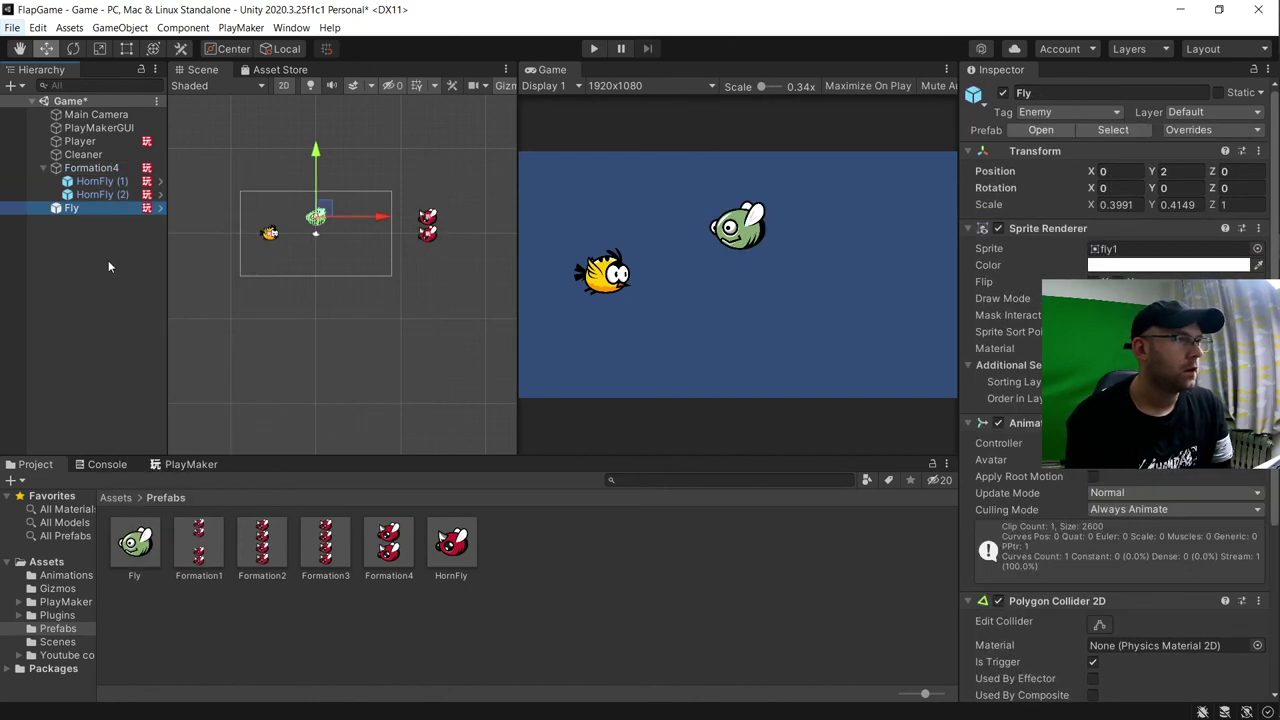
pyautogui.click(108, 168)
pyautogui.doubleClick(1131, 156)
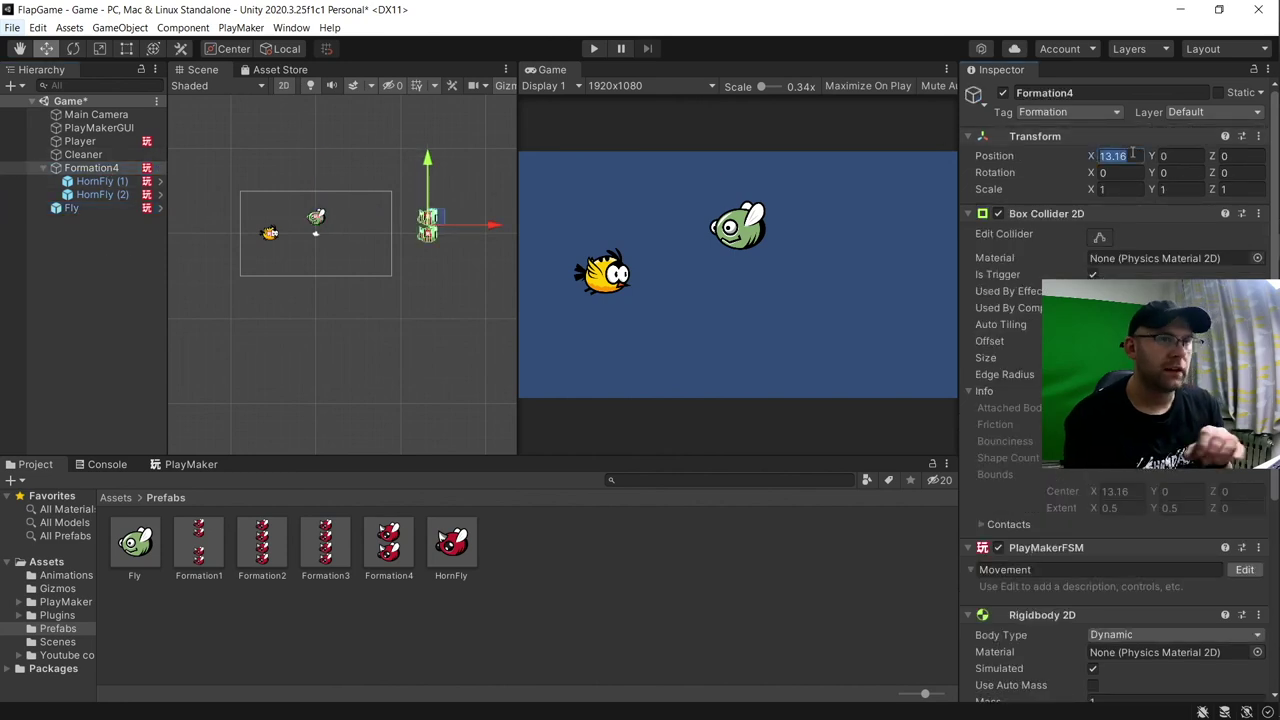
pyautogui.write('0')
# Move the first Fly to Y -4 and delete HornFly (1)
pyautogui.click(50, 208)
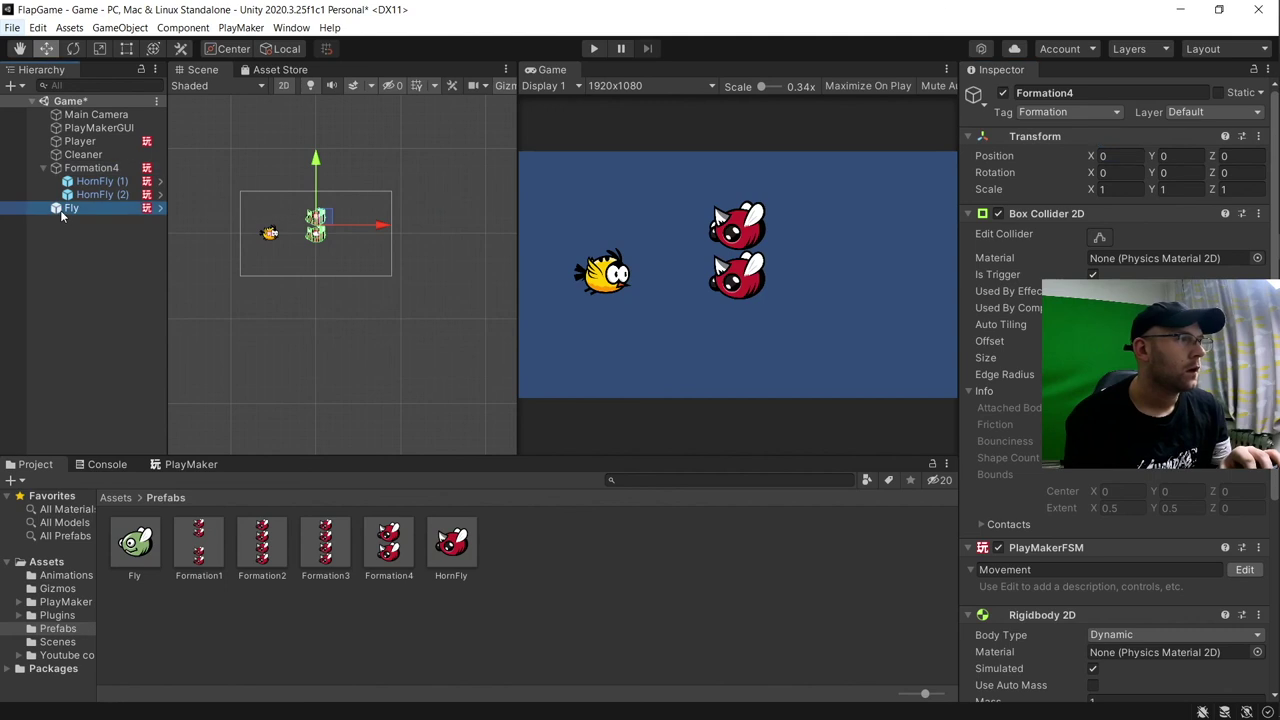
pyautogui.click(1178, 171)
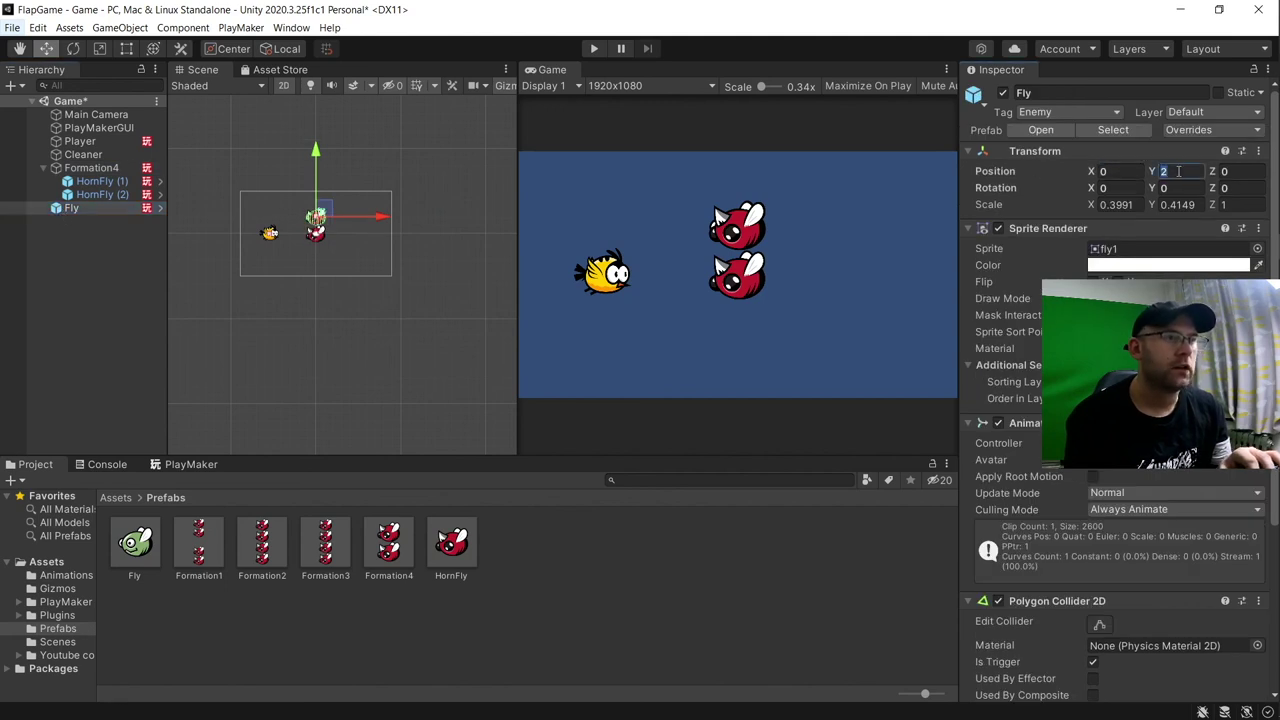
pyautogui.write('-4')
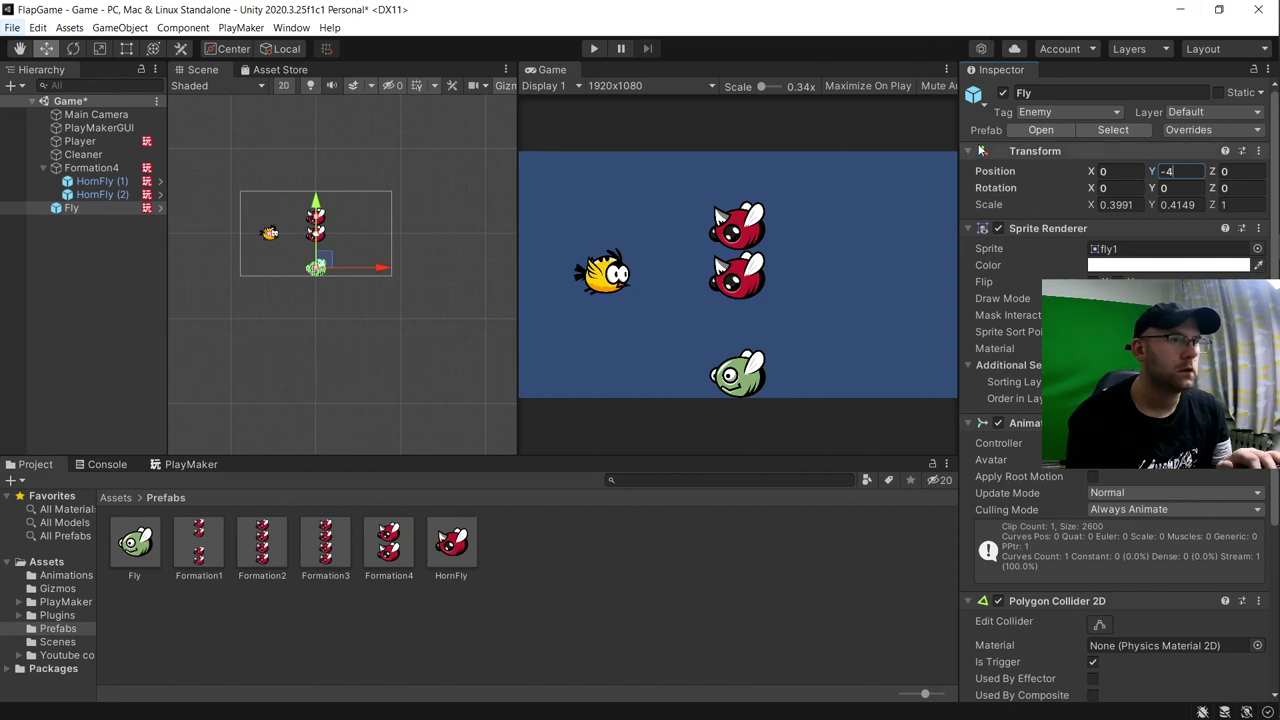
pyautogui.click(109, 183)
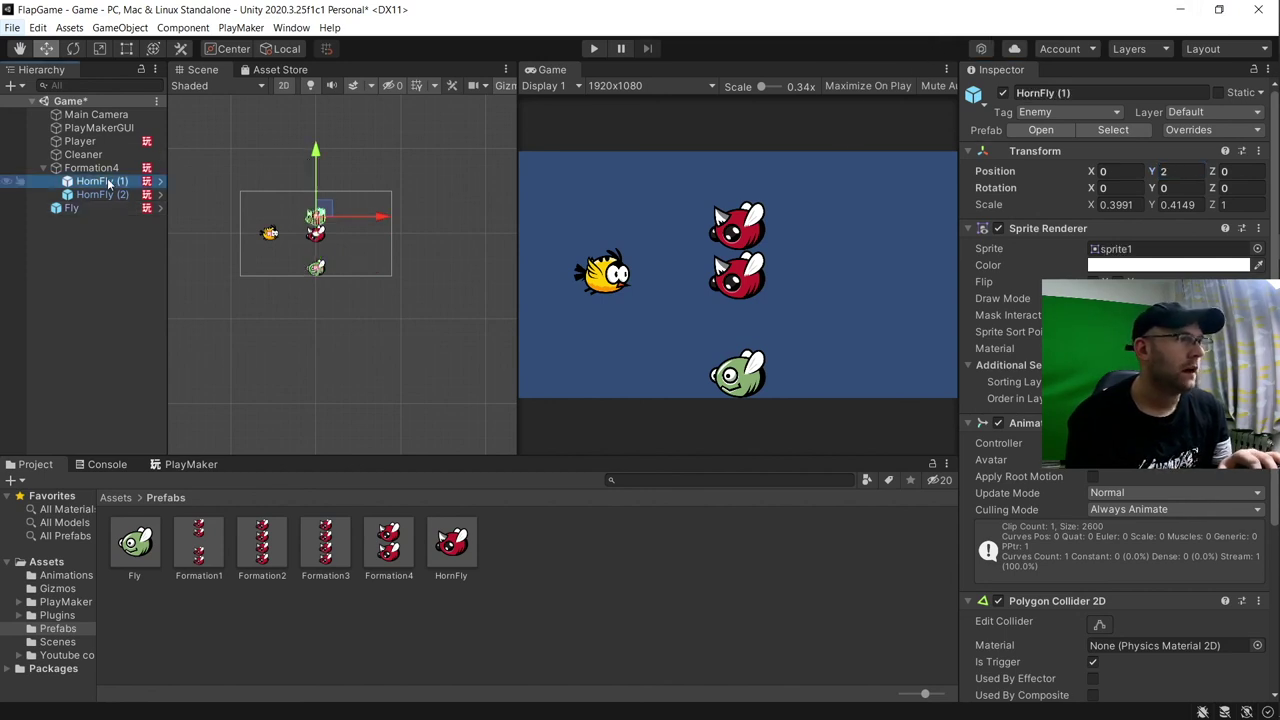
pyautogui.press('Delete')
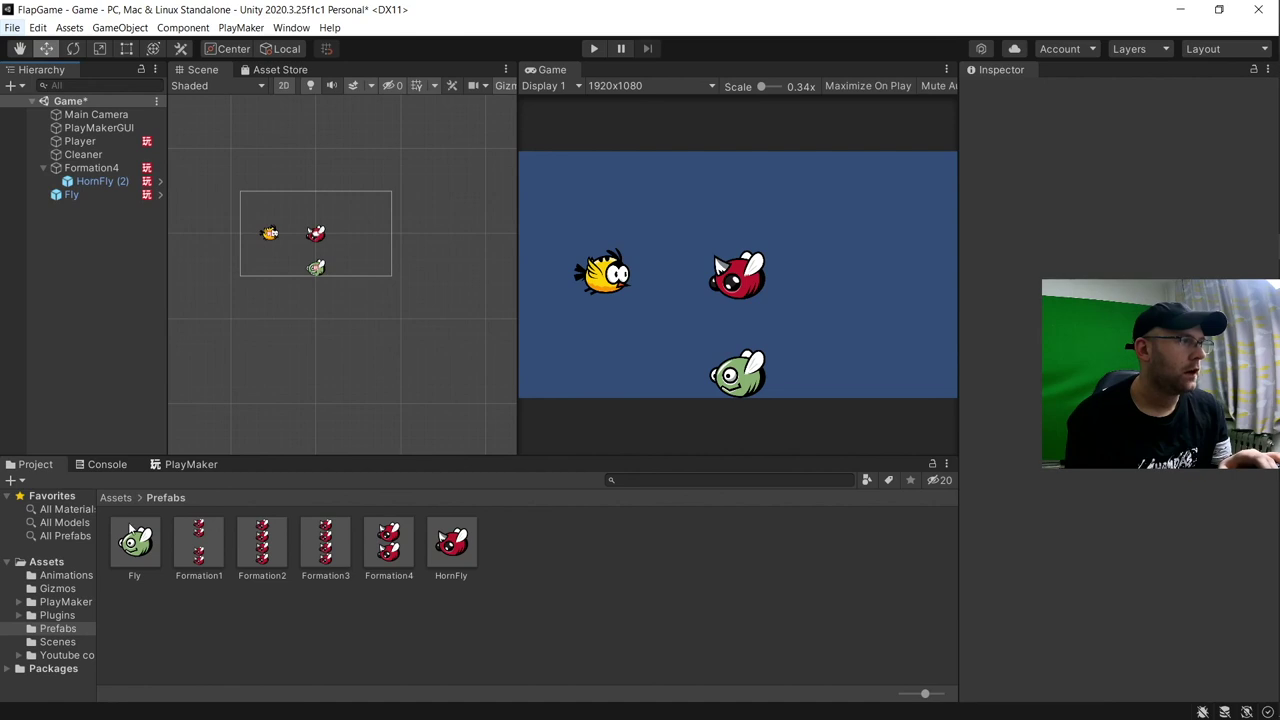
# Add a second Fly at Y 4 and select both Flies
pyautogui.moveTo(133, 538); pyautogui.dragTo(88, 210)
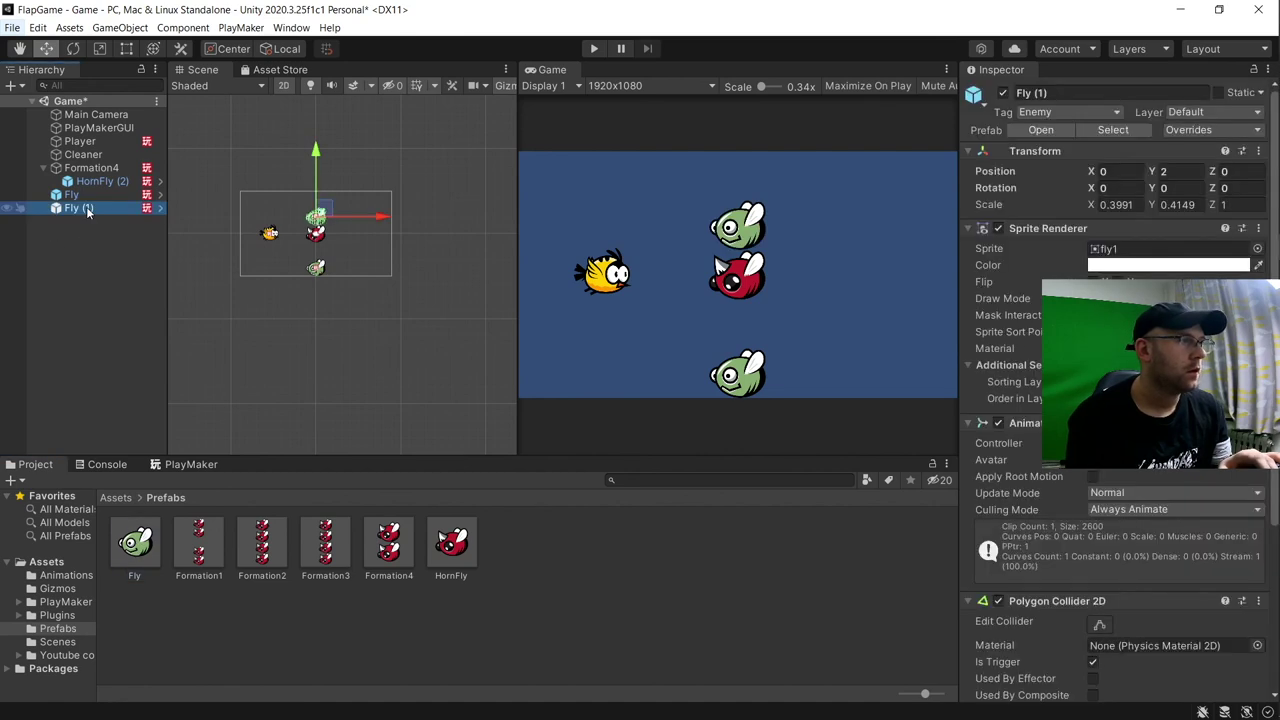
pyautogui.click(1186, 175)
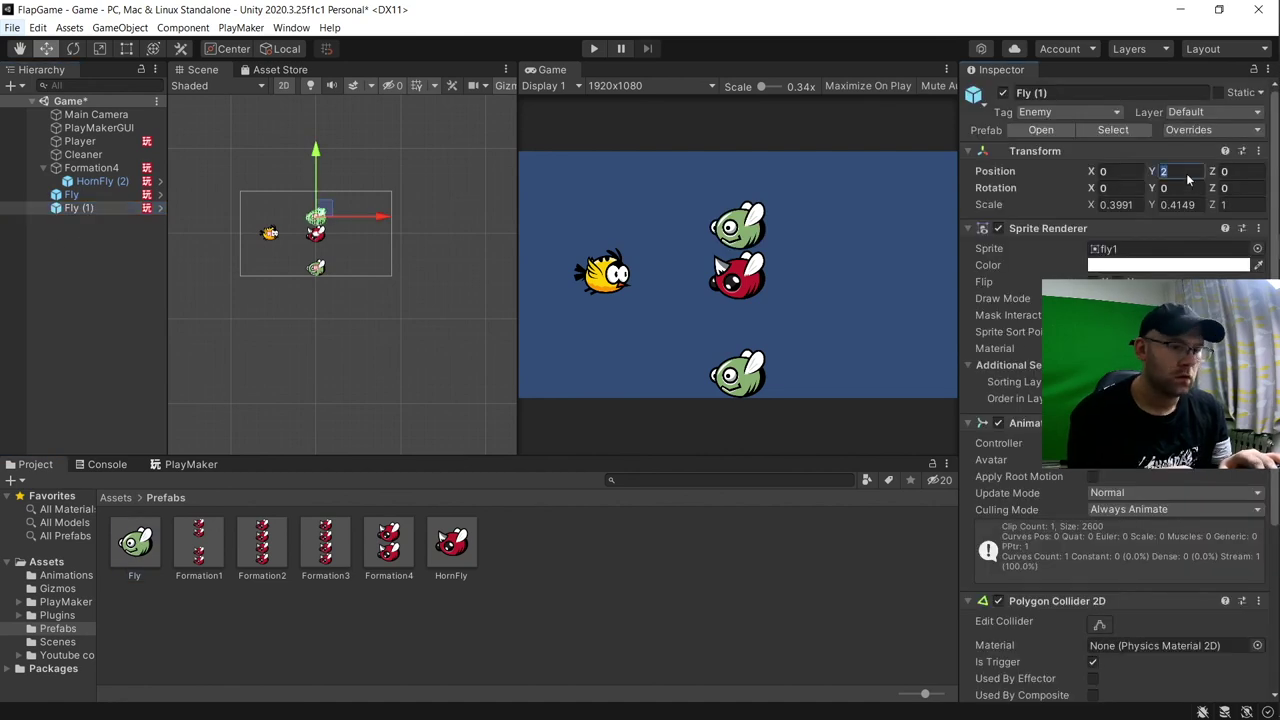
pyautogui.write('4')
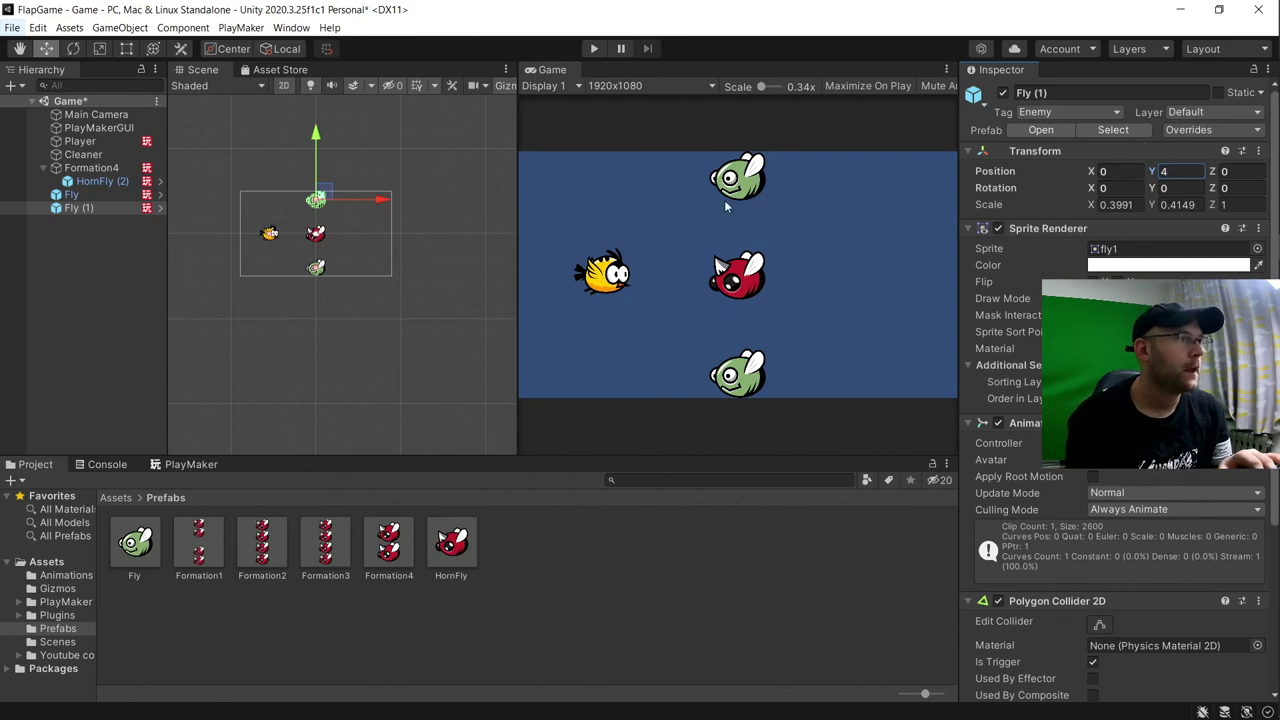
pyautogui.click(74, 195)
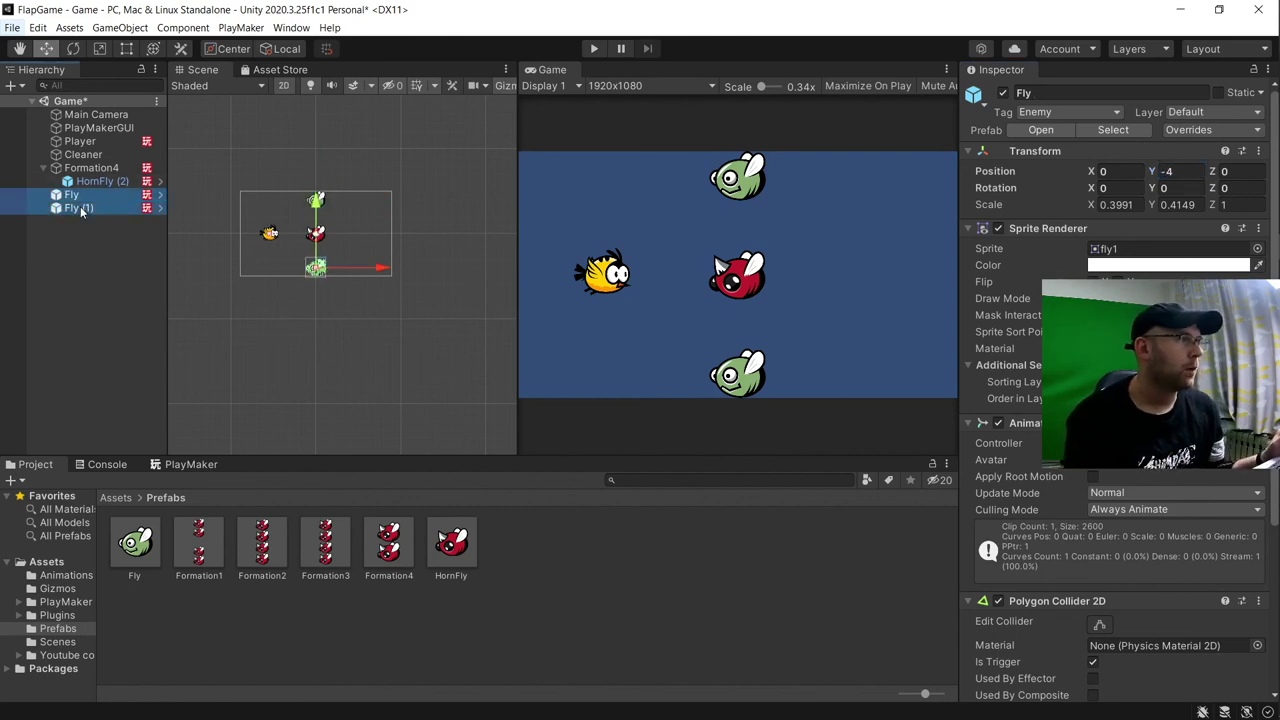
pyautogui.keyDown('ctrl'); pyautogui.click(82, 210); pyautogui.keyUp('ctrl')
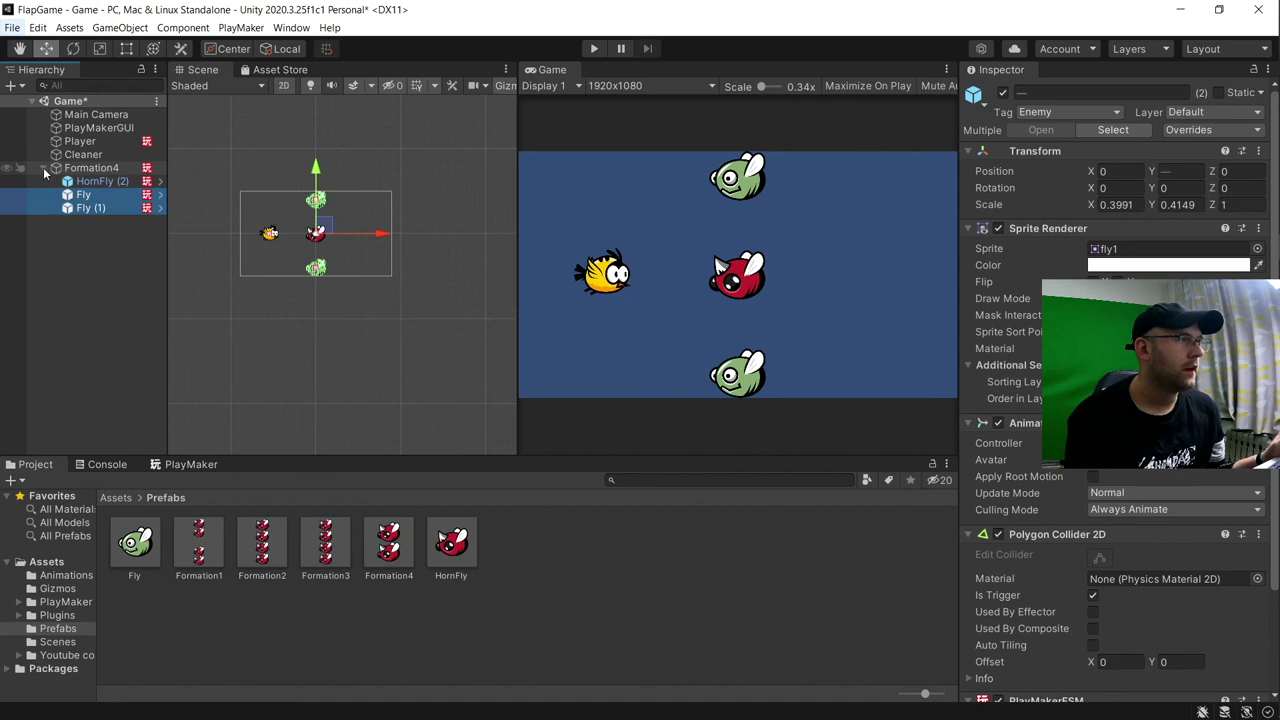
# Rename Formation4 to 'Formation5' and save it as a prefab in Prefabs
pyautogui.click(44, 169)
pyautogui.click(100, 168)
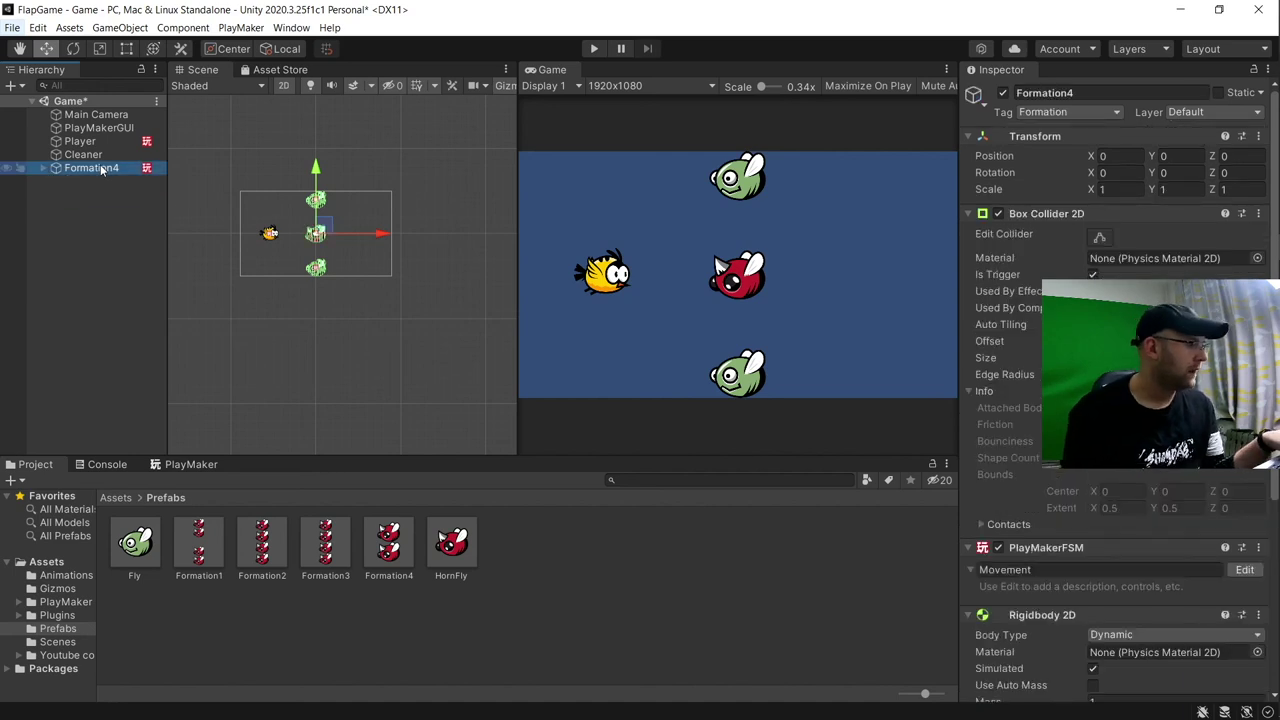
pyautogui.click(100, 168)
pyautogui.write('Formation')
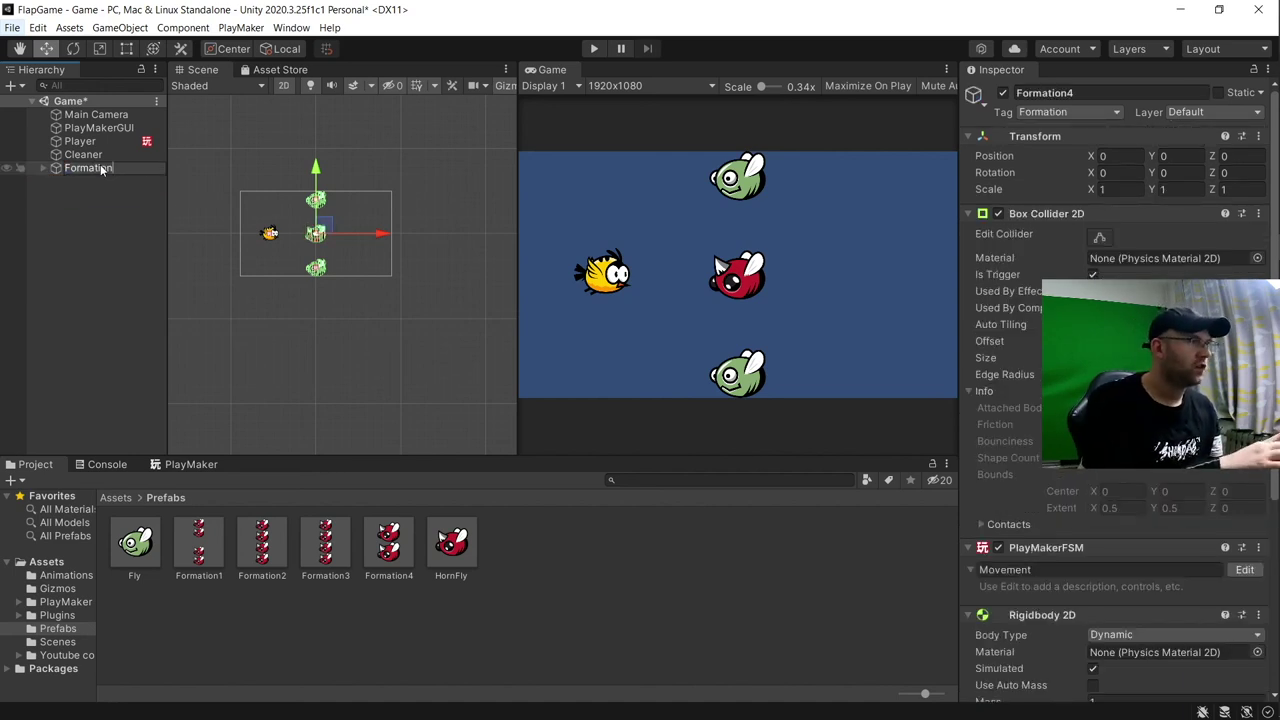
pyautogui.write('5')
pyautogui.press('Return')
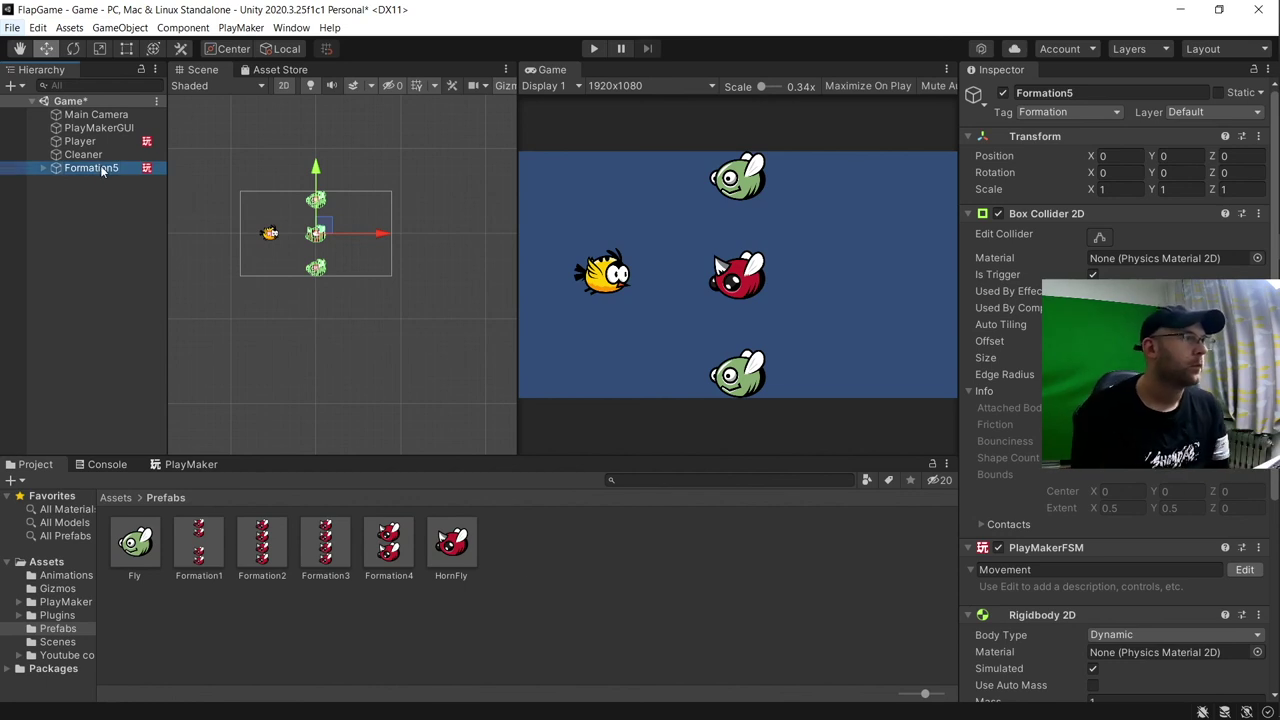
pyautogui.moveTo(101, 170); pyautogui.dragTo(531, 551)
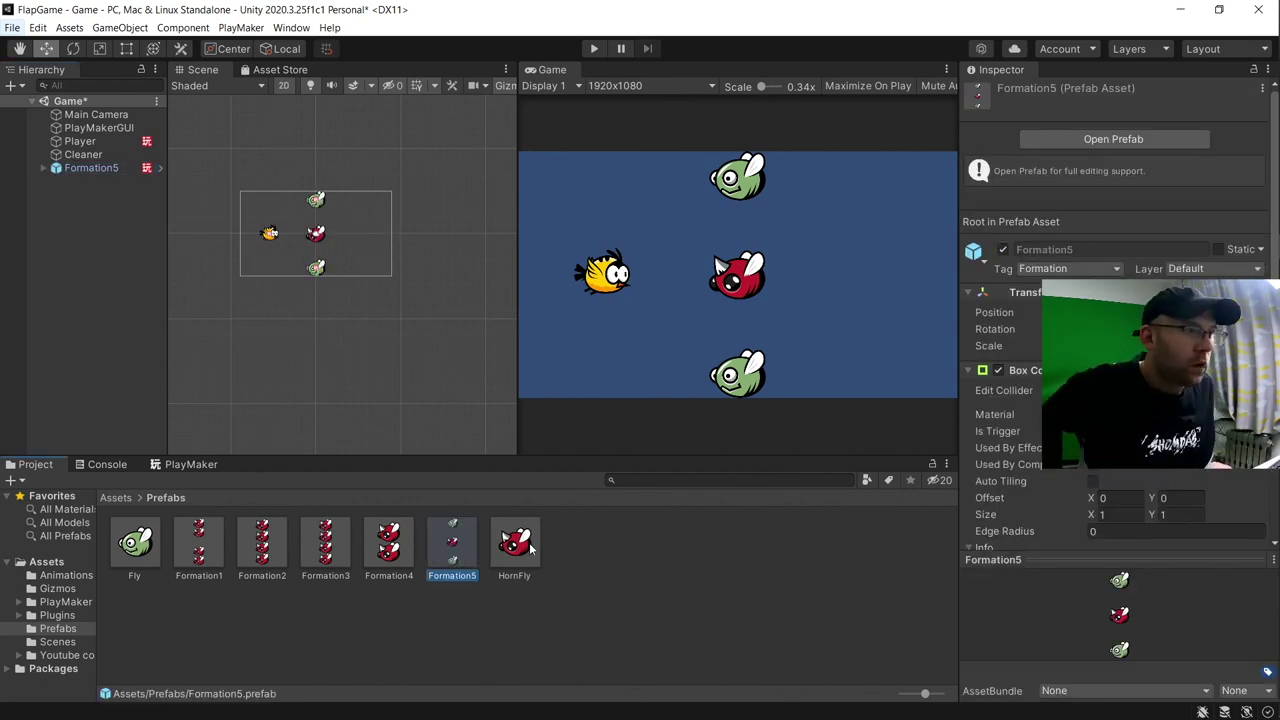